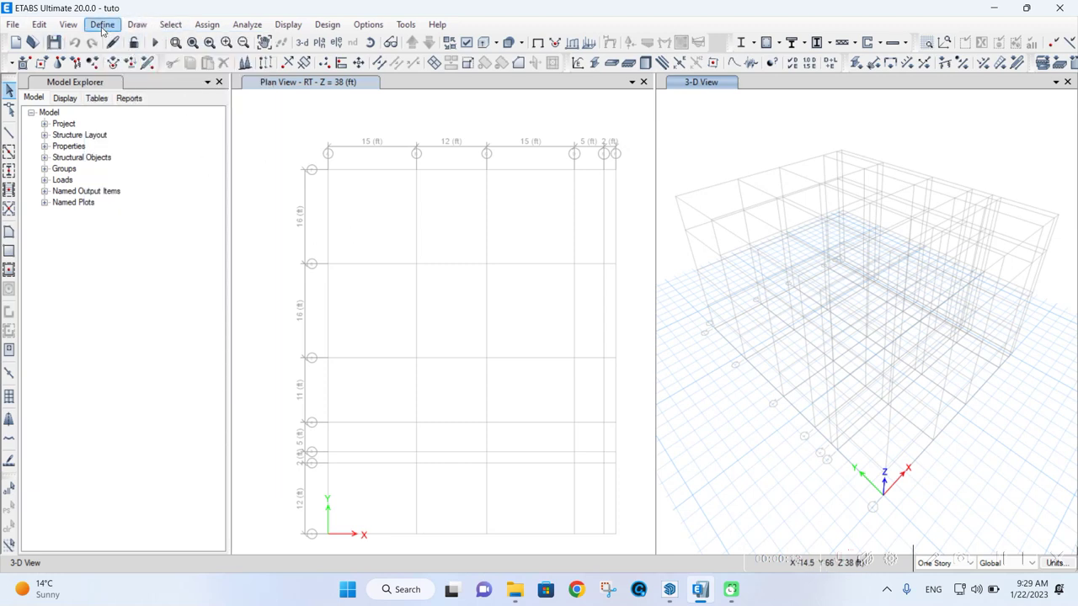
Add a load pattern named WALL of type Super Dead with a self-weight multiplier of 0
left_click(101, 30)
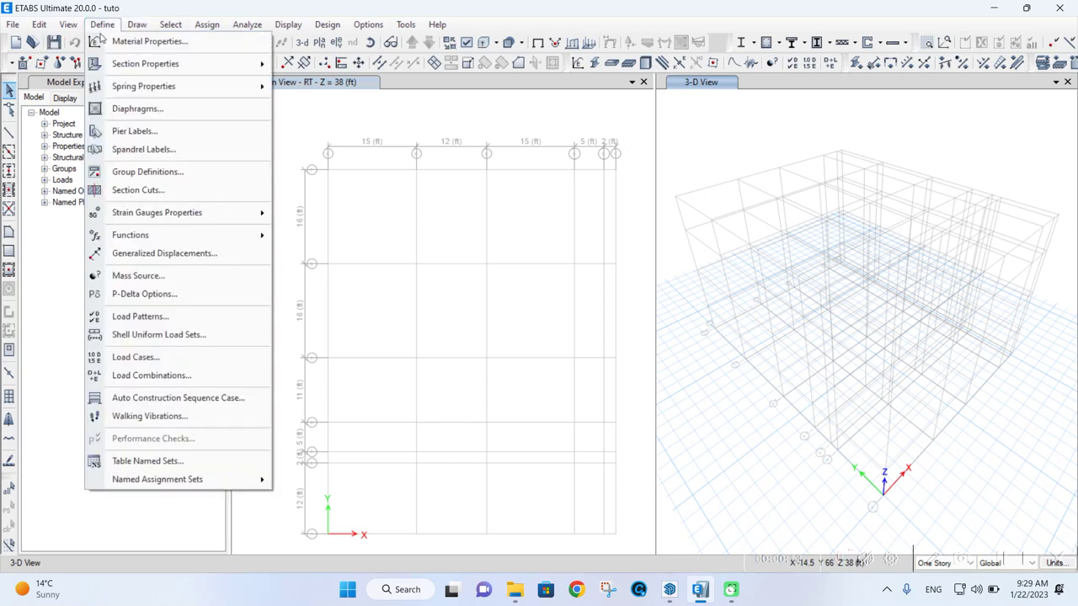
left_click(141, 317)
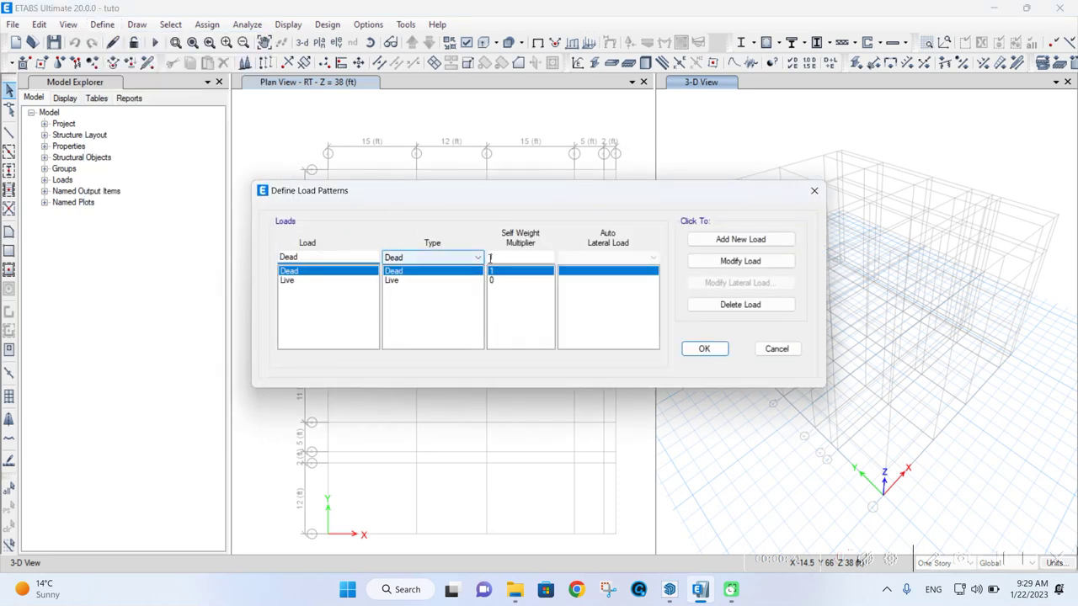
left_click(521, 257)
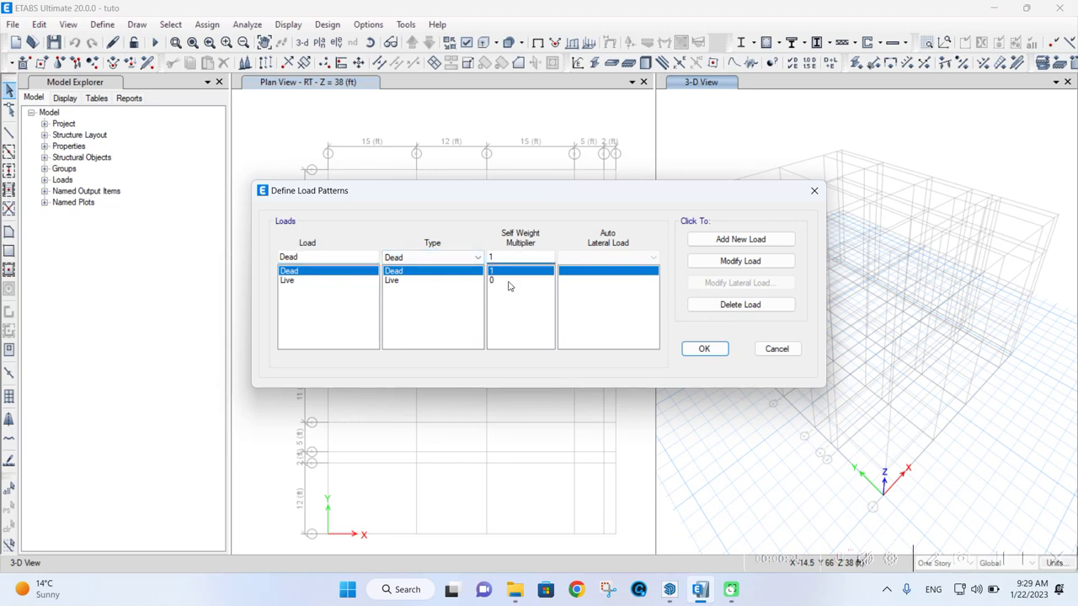
left_click(339, 285)
double_click(311, 260)
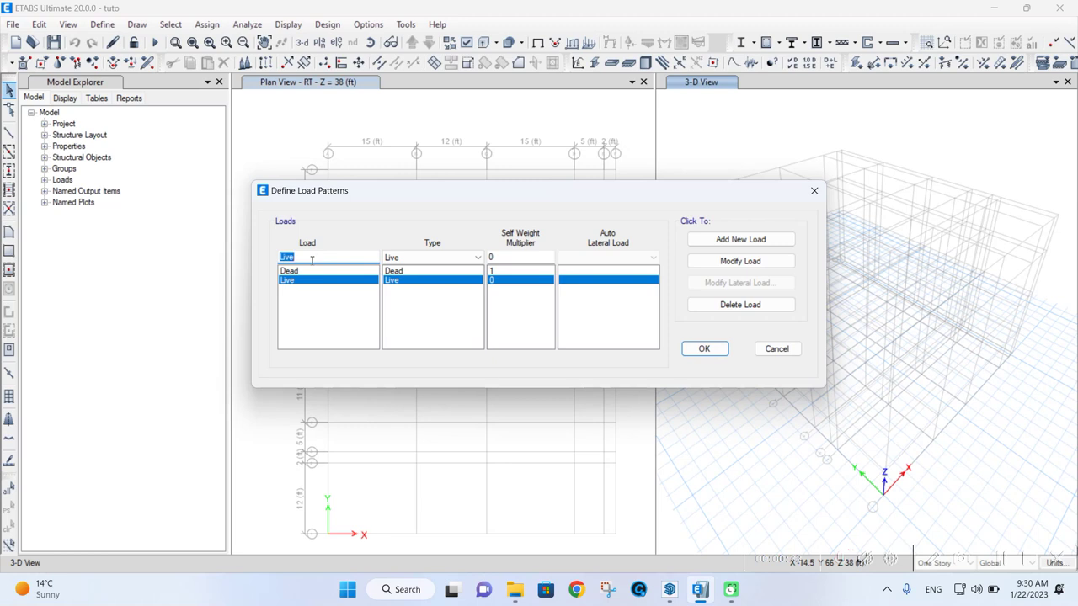
type("WALL")
left_click(438, 258)
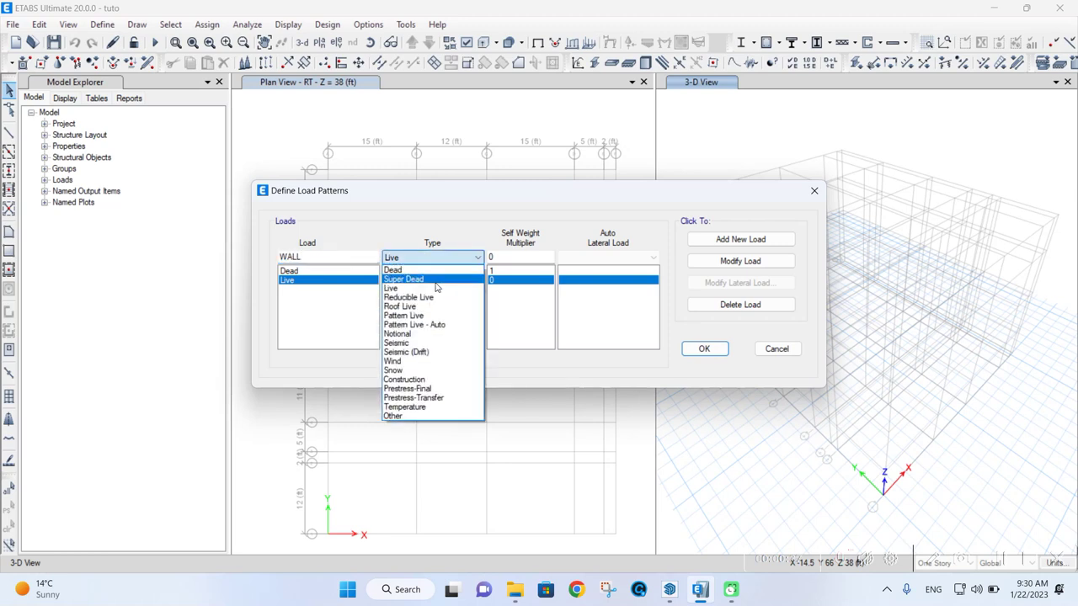
left_click(438, 276)
left_click(734, 243)
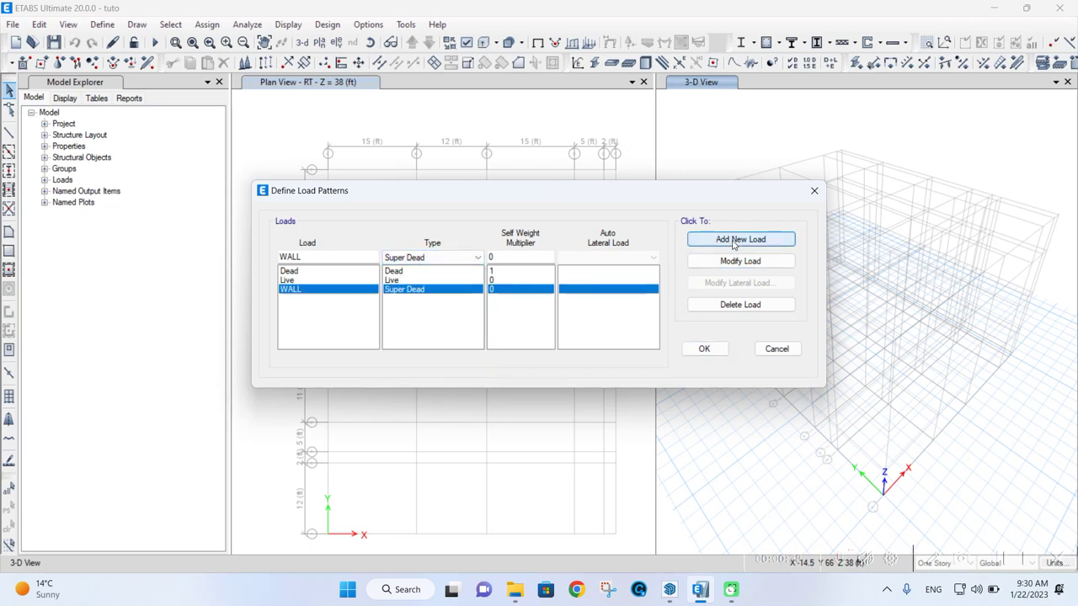
Add a Super Dead load pattern named FINISHING with a self-weight multiplier of 0
left_click(342, 258)
left_click_drag(341, 257, 202, 257)
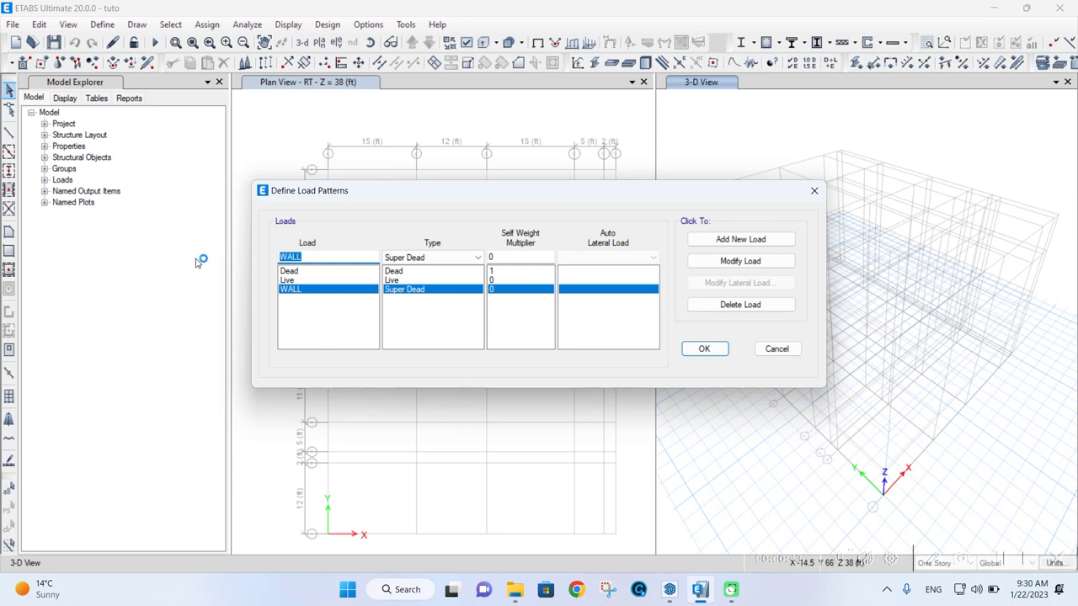
type("FINISHING")
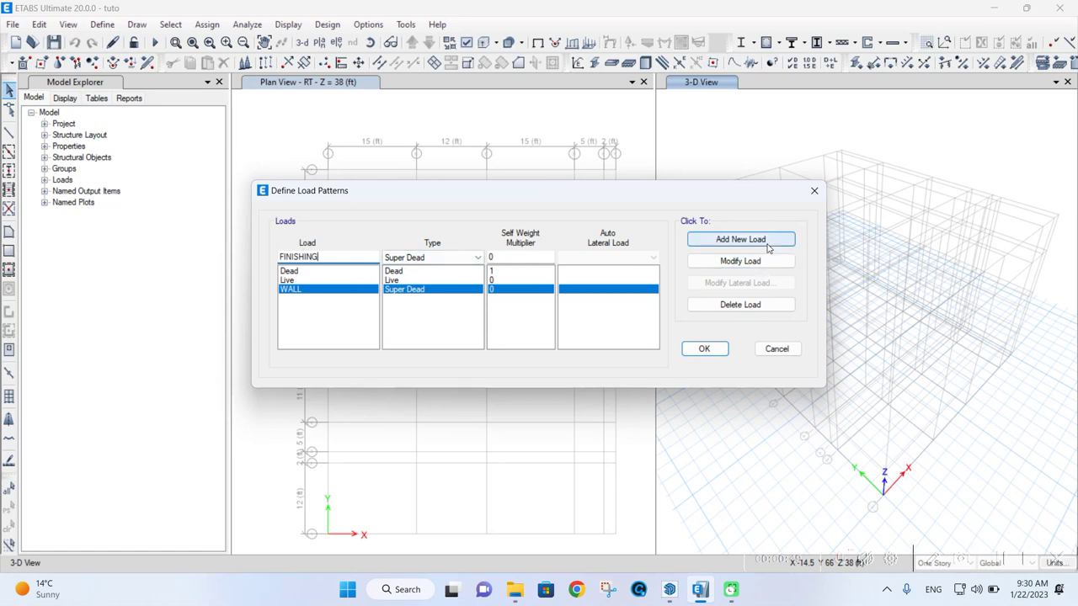
left_click(740, 240)
Add a load pattern named SUPERDEAD of type Super Dead with a self-weight multiplier of 0
double_click(331, 257)
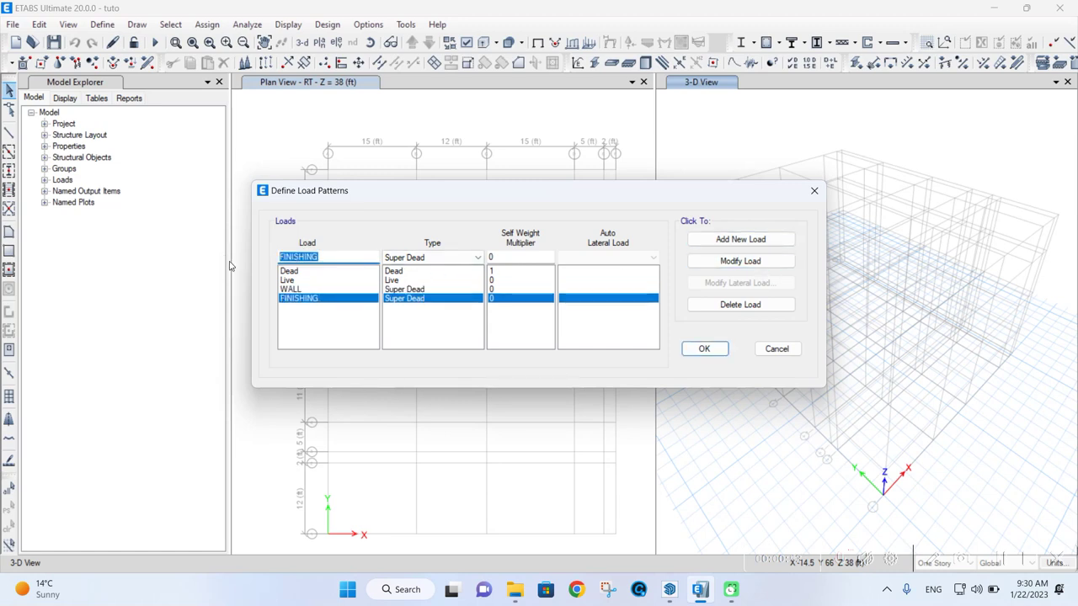
type("SUPERDEAD")
left_click(427, 261)
left_click(417, 278)
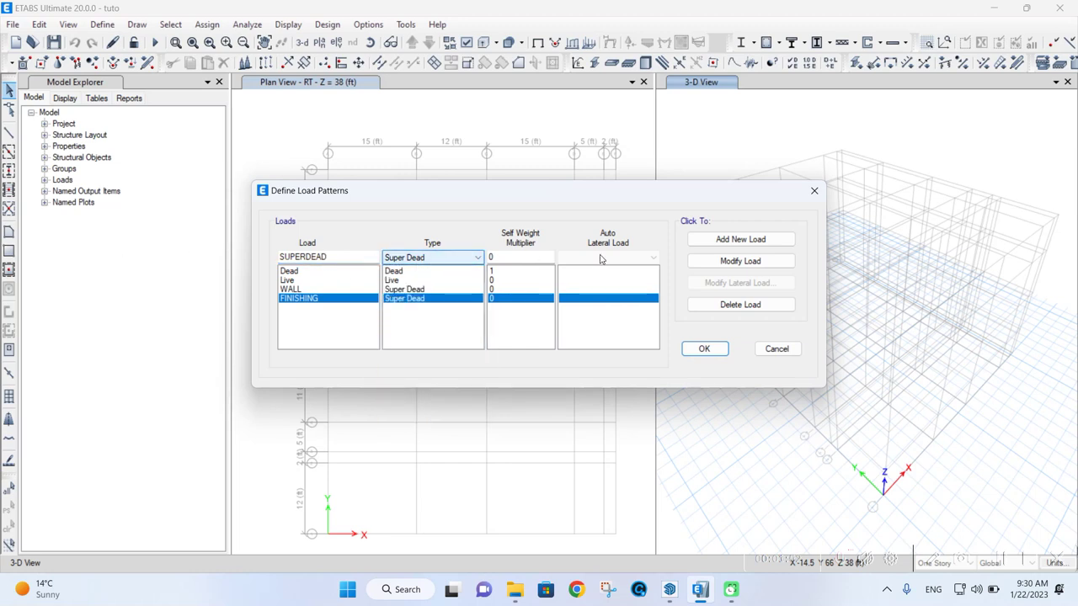
left_click(697, 246)
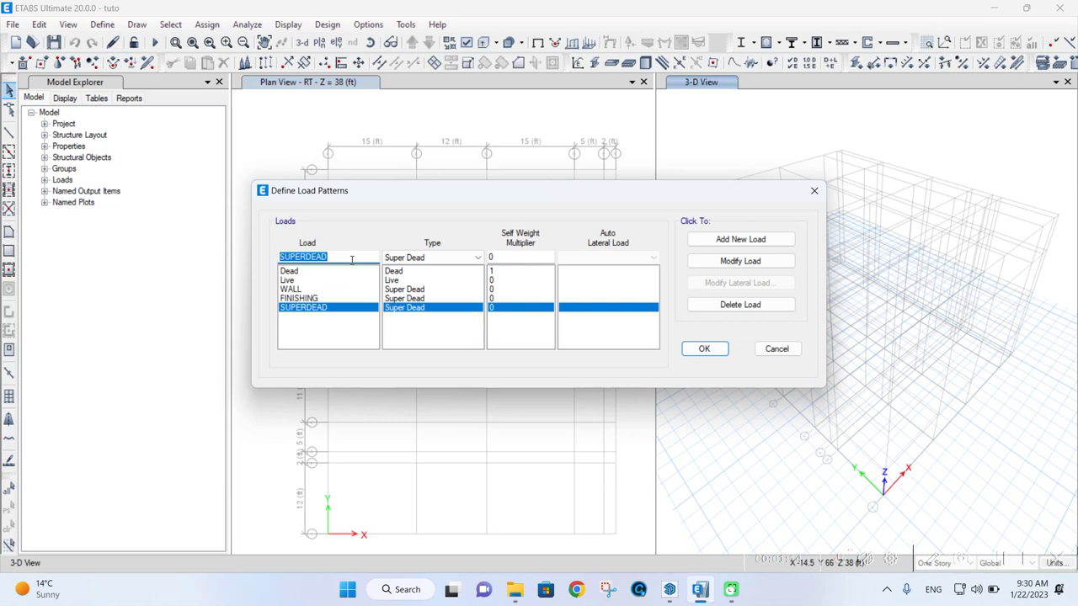
Add a load pattern named WX of type Wind with the ASCE 7-16 auto lateral load
type("WX")
left_click(406, 260)
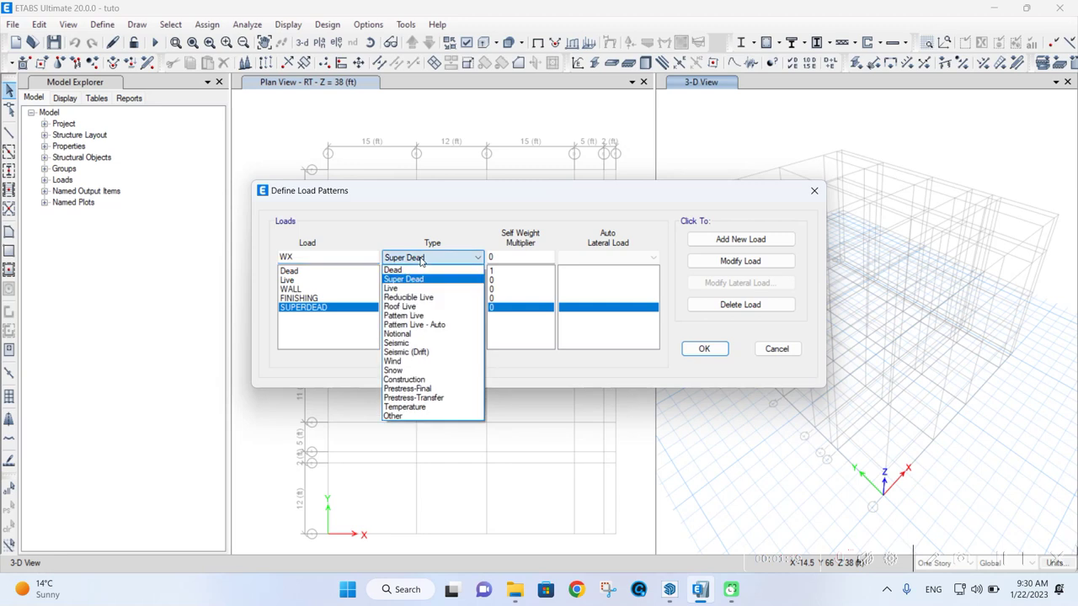
left_click(409, 361)
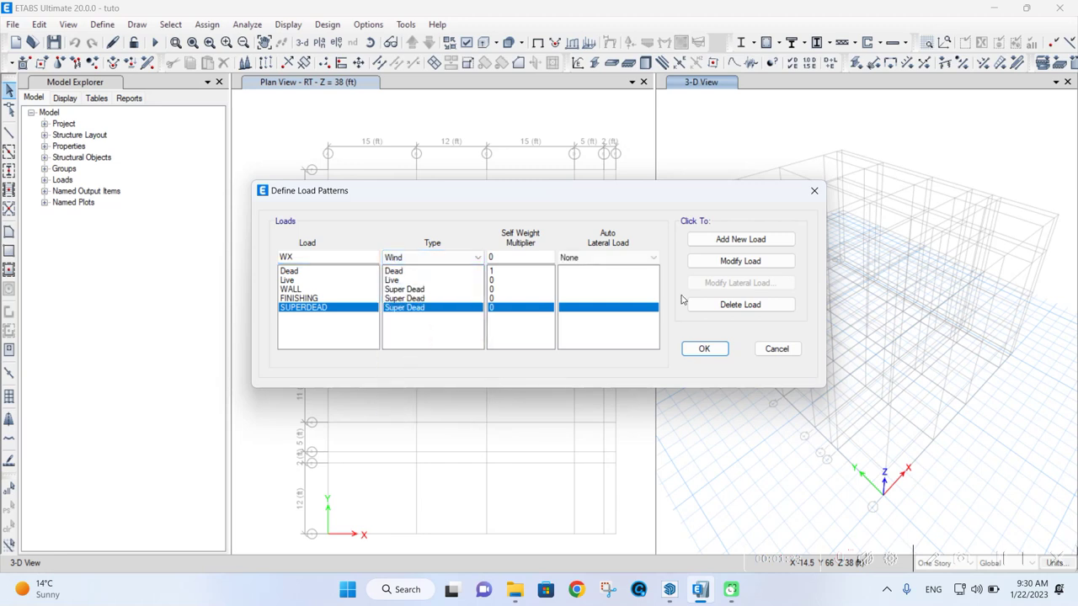
left_click(606, 260)
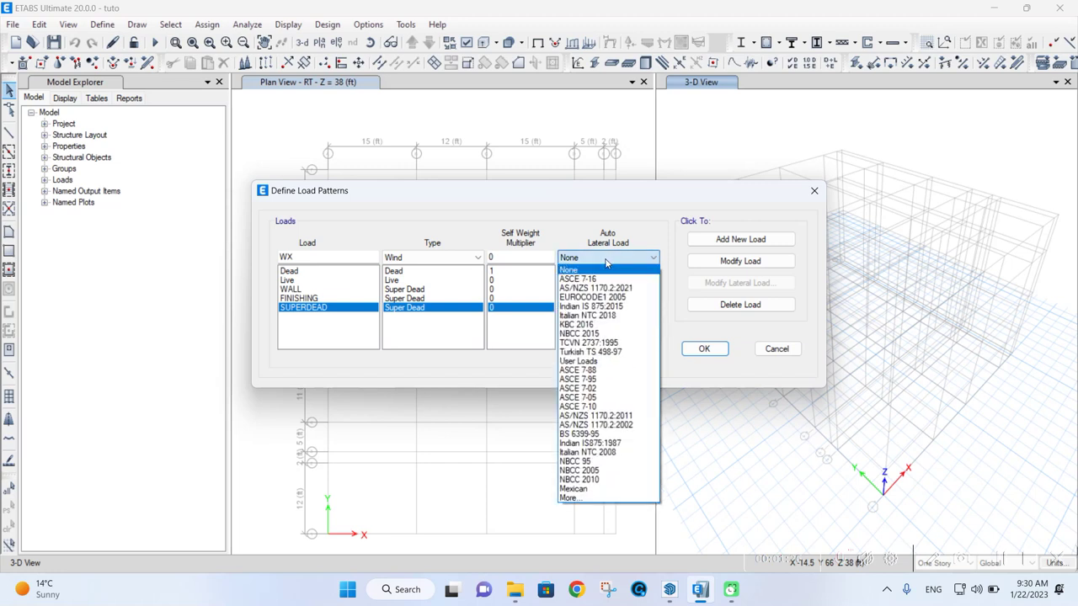
left_click(850, 558)
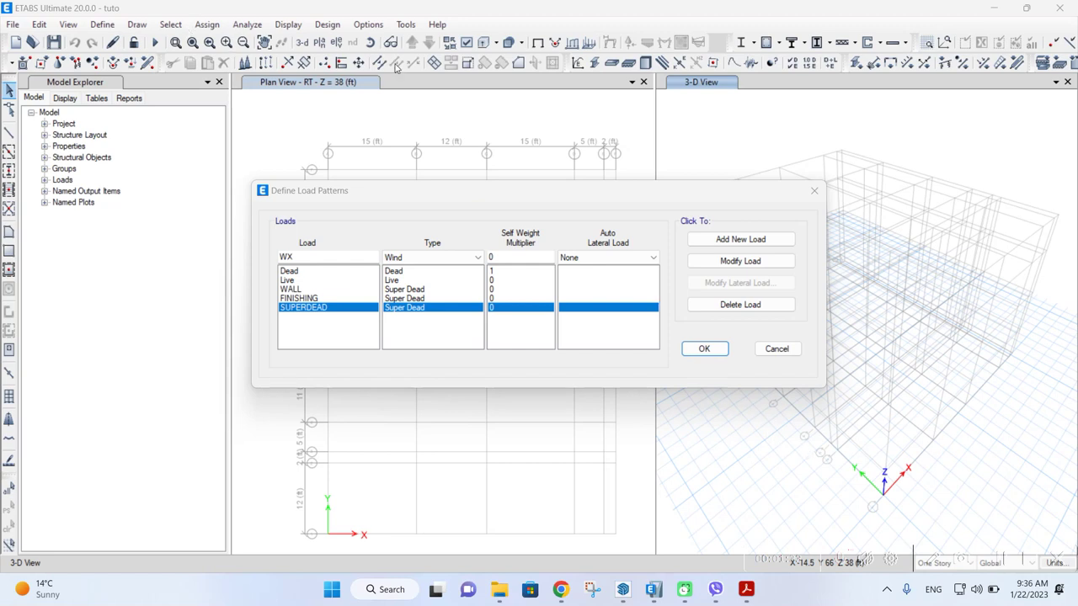
left_click(621, 264)
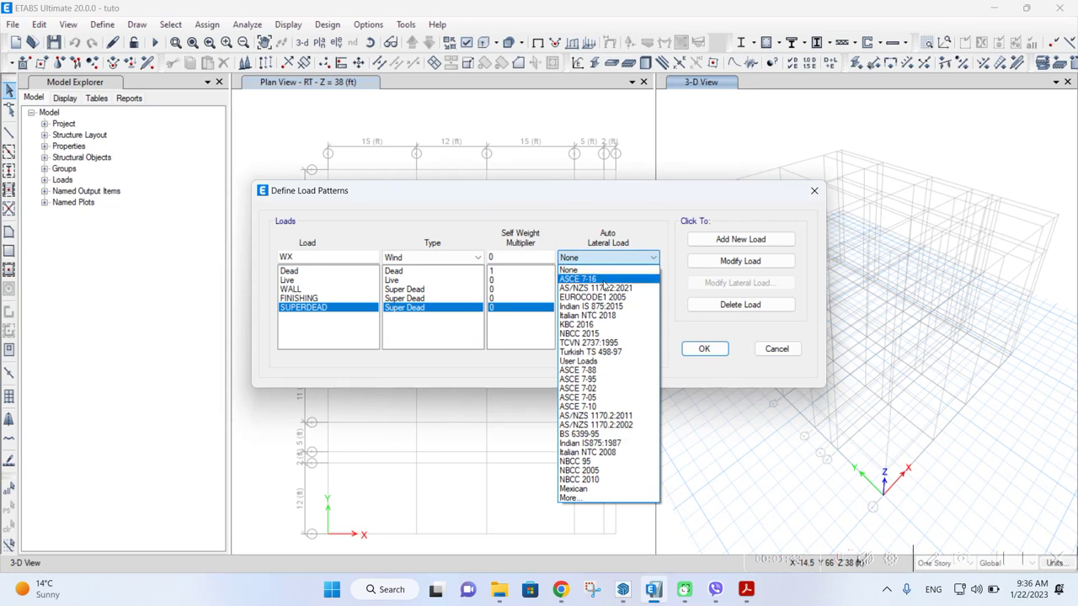
left_click(604, 280)
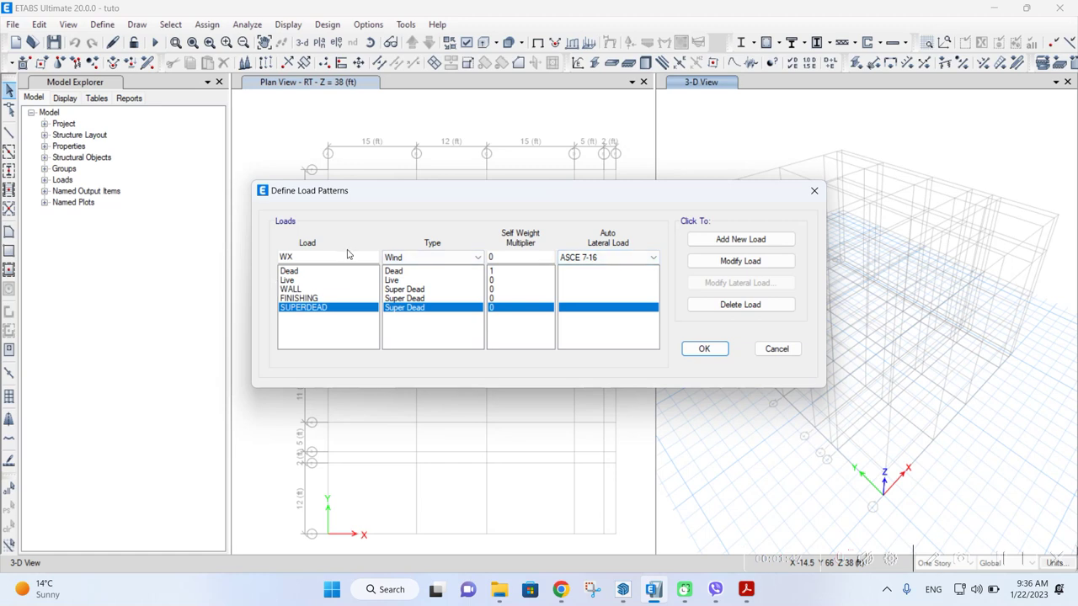
left_click(711, 241)
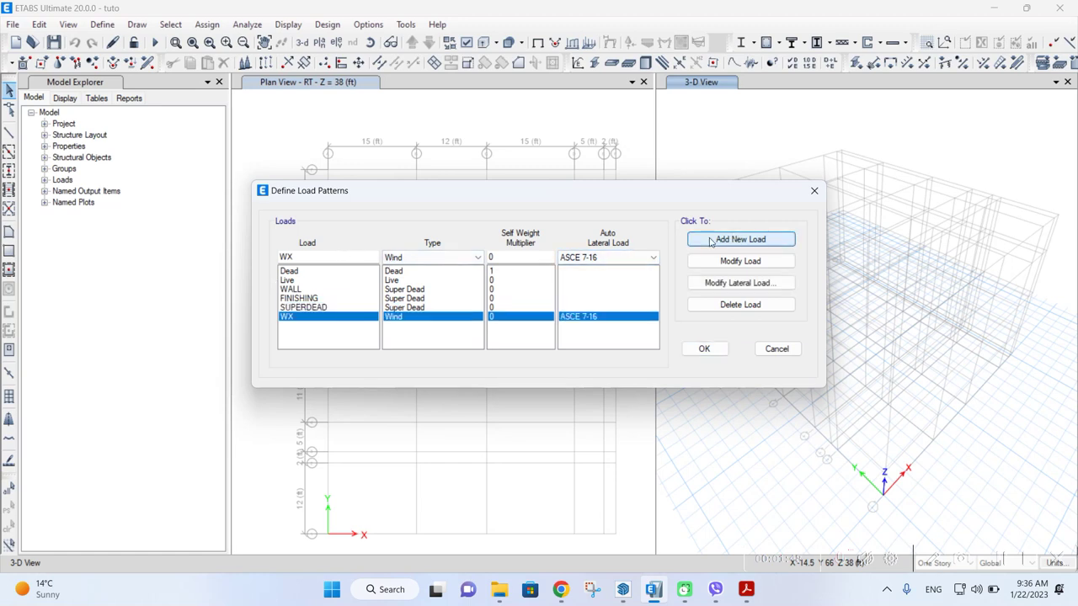
Add a second wind load pattern named WY, also using ASCE 7-16
left_click(353, 258)
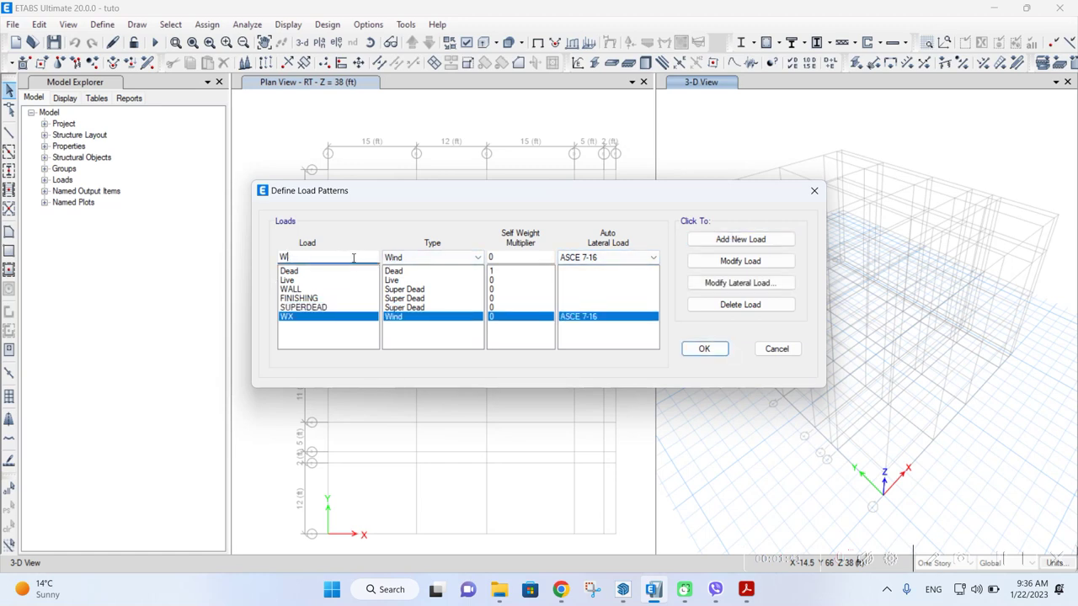
type("Y")
left_click(782, 239)
Add a load pattern named EQX of type Seismic with the ASCE 7-16 auto lateral load
left_click_drag(299, 258, 261, 263)
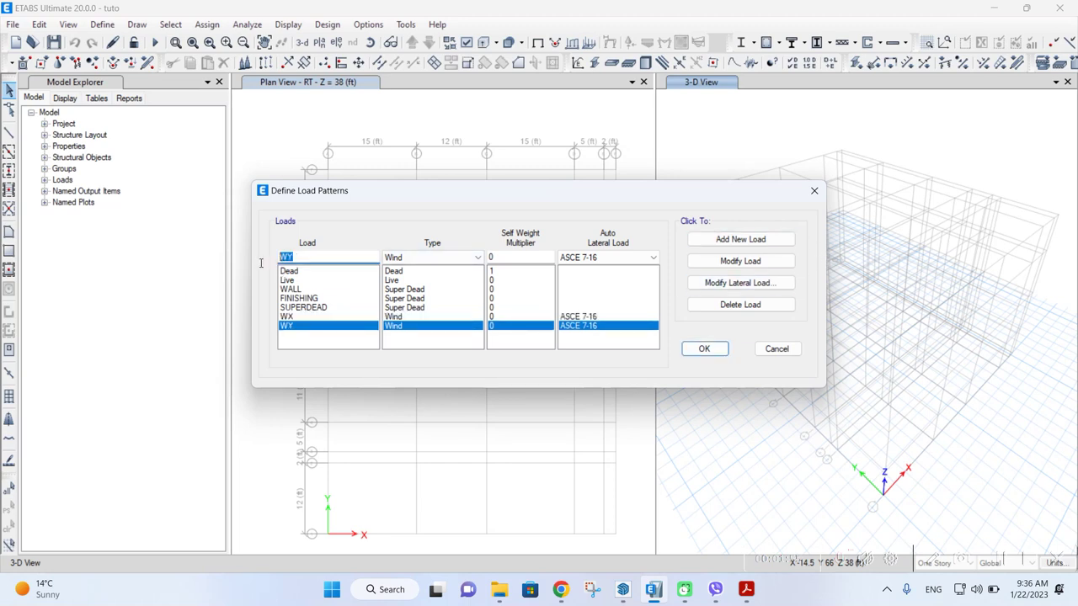
type("EQX")
left_click(446, 258)
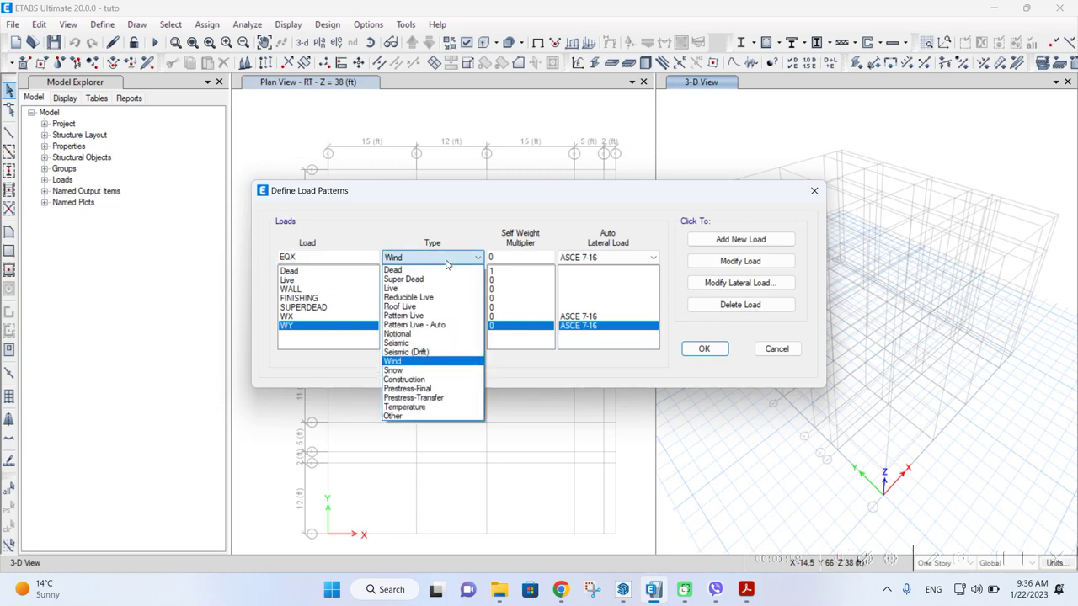
left_click(425, 342)
left_click(630, 259)
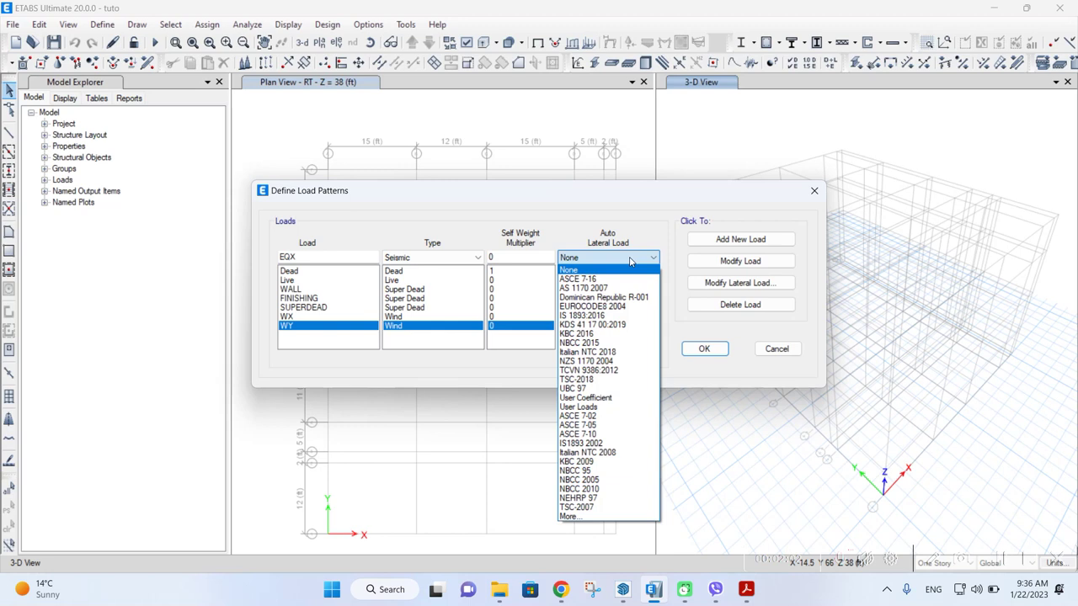
left_click(621, 281)
left_click(745, 241)
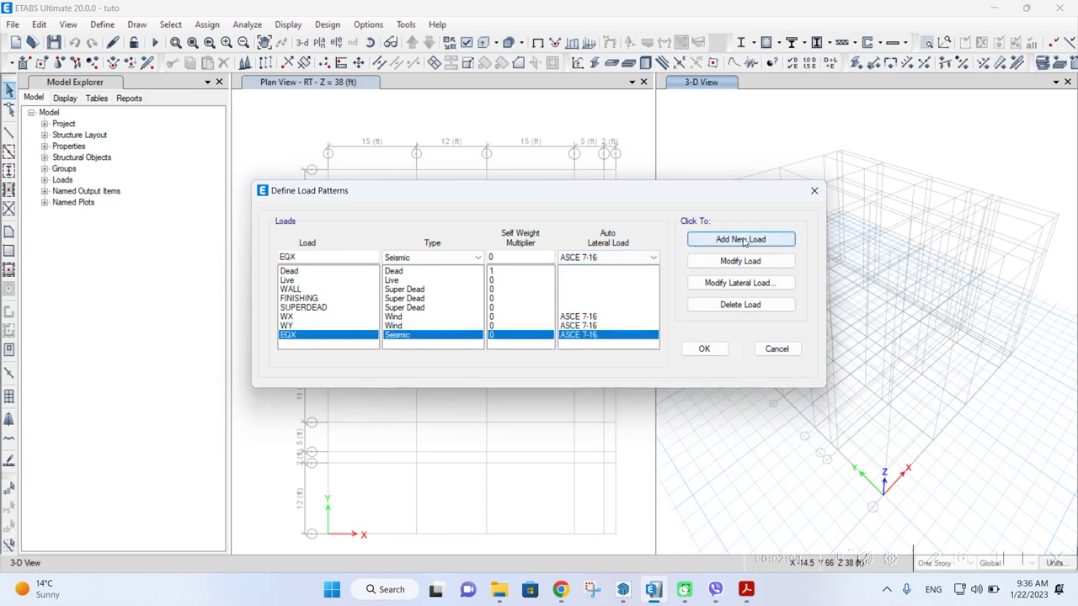
Add a second seismic load pattern named EQY using ASCE 7-16 and accept the load pattern definitions
left_click(330, 257)
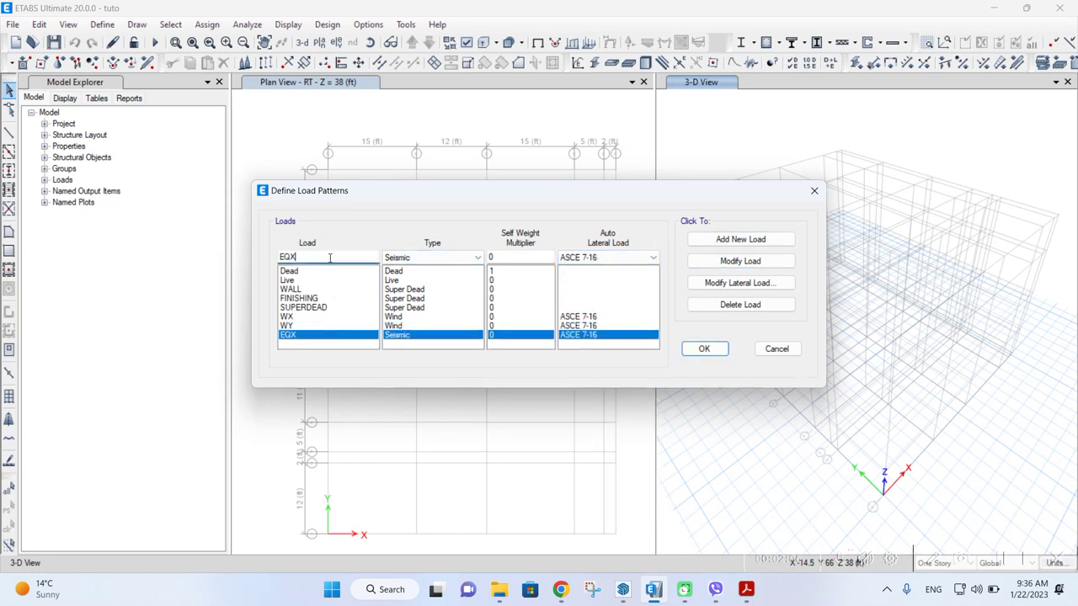
type("Y")
left_click(735, 241)
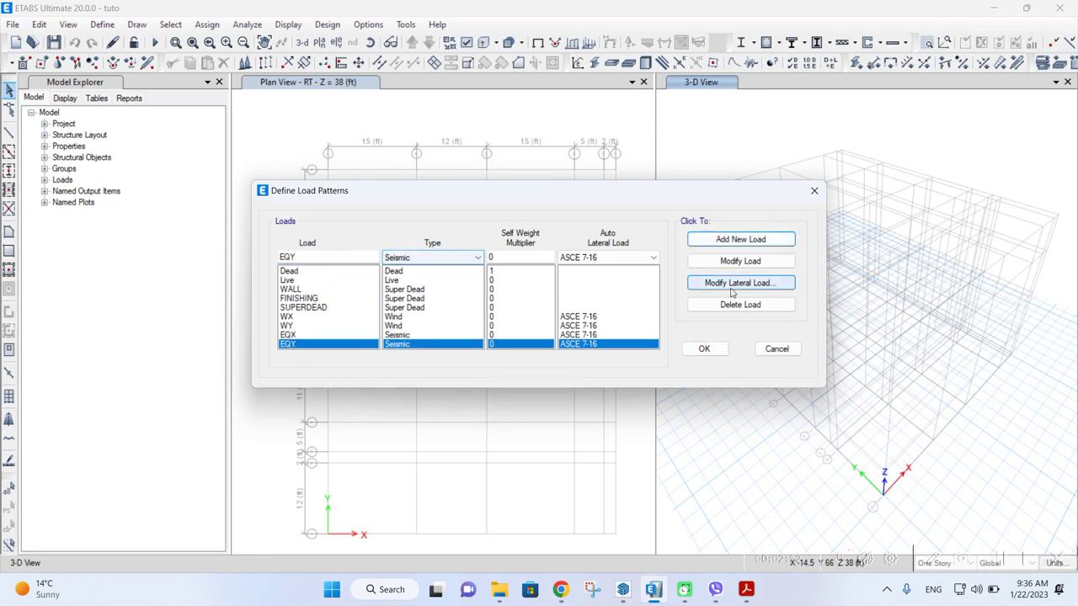
left_click(705, 347)
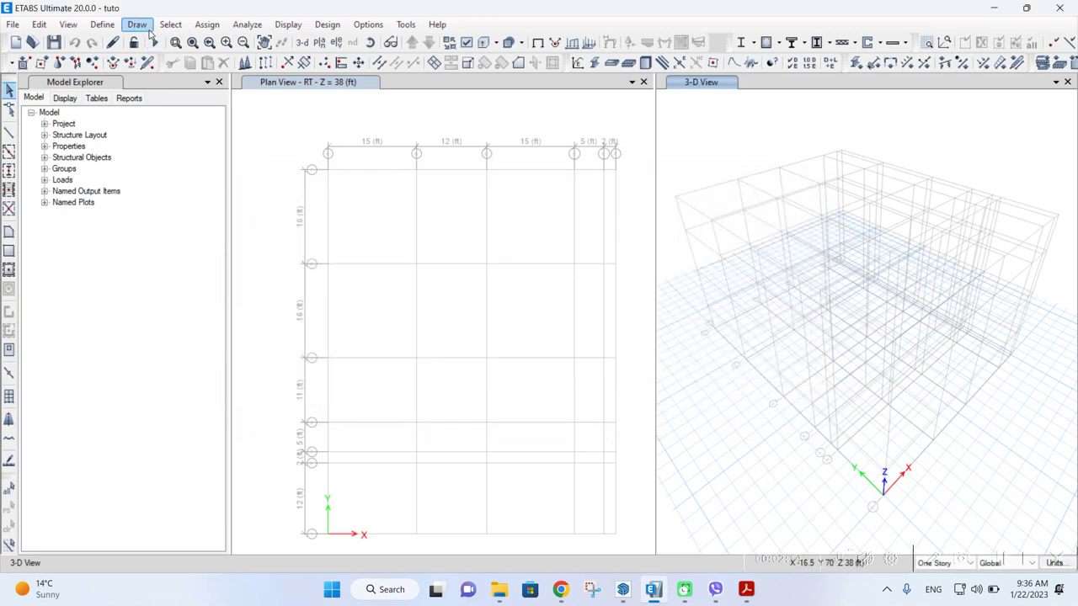
Review the list of load cases and their types without changing them
left_click(102, 24)
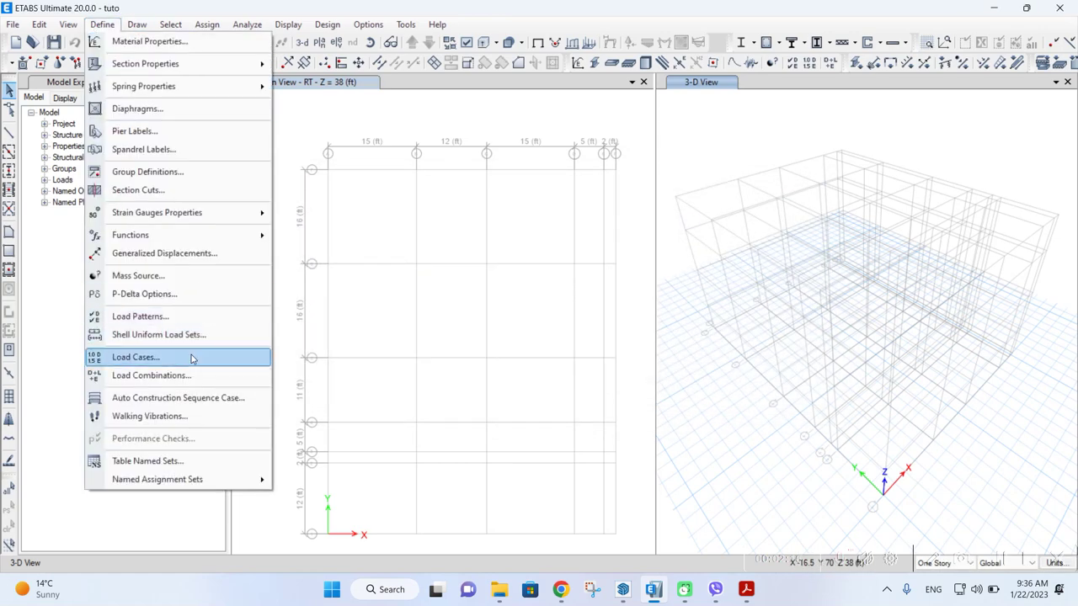
left_click(191, 357)
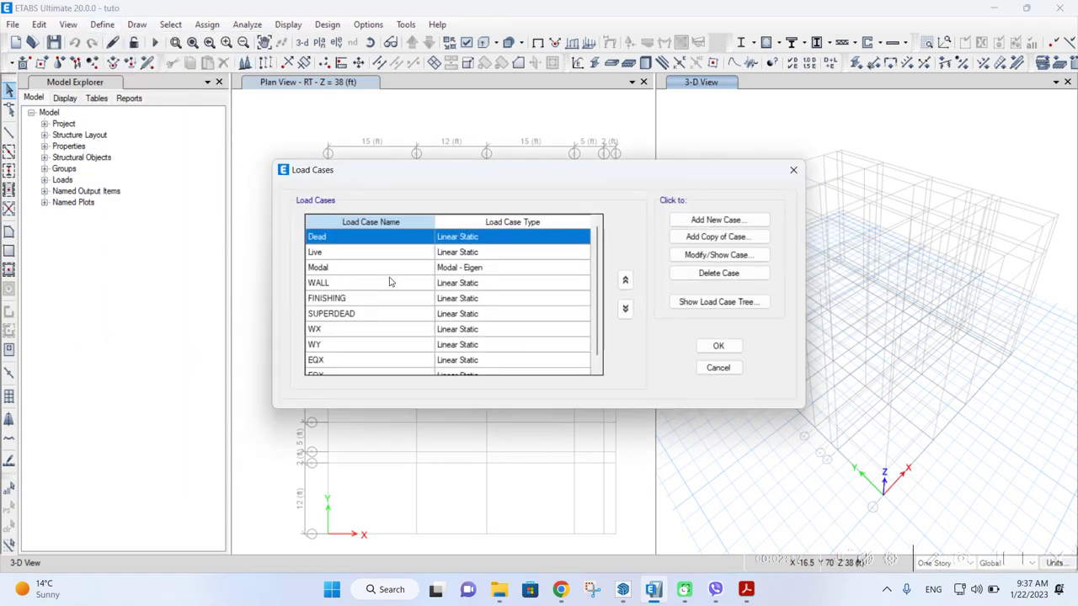
left_click(794, 171)
In the lateral load settings of the WX pattern, set the wind exposure to come from frame and shell objects, including shell objects
left_click(101, 24)
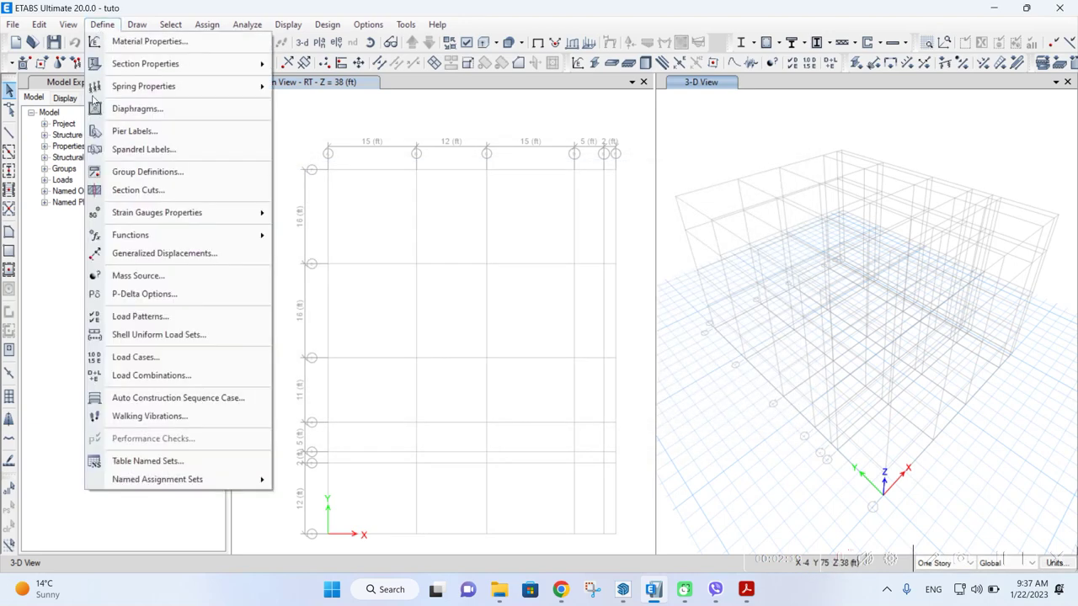
left_click(165, 317)
left_click(301, 318)
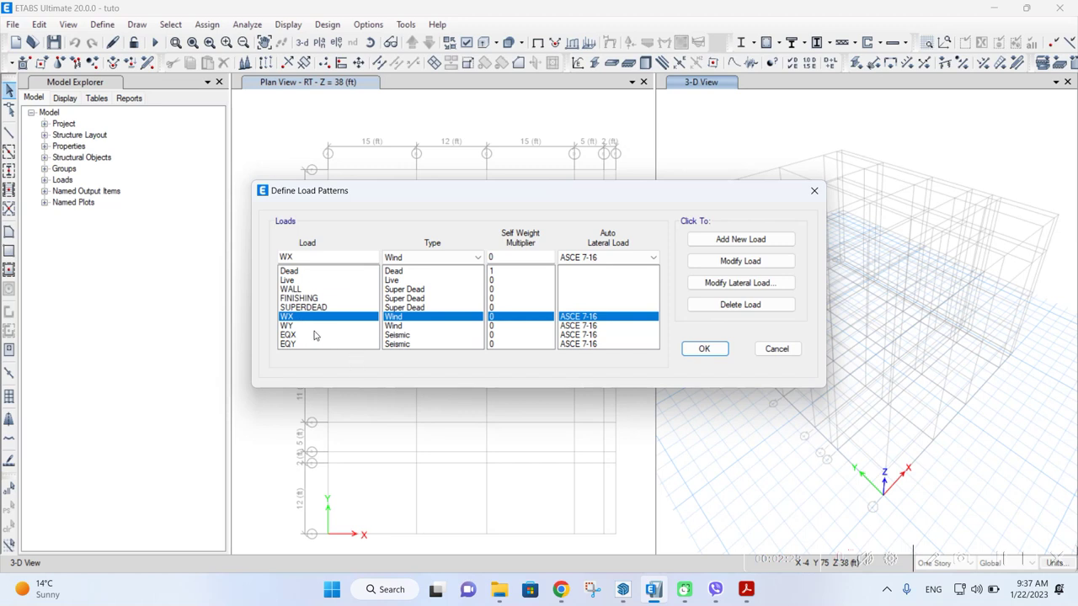
left_click(726, 284)
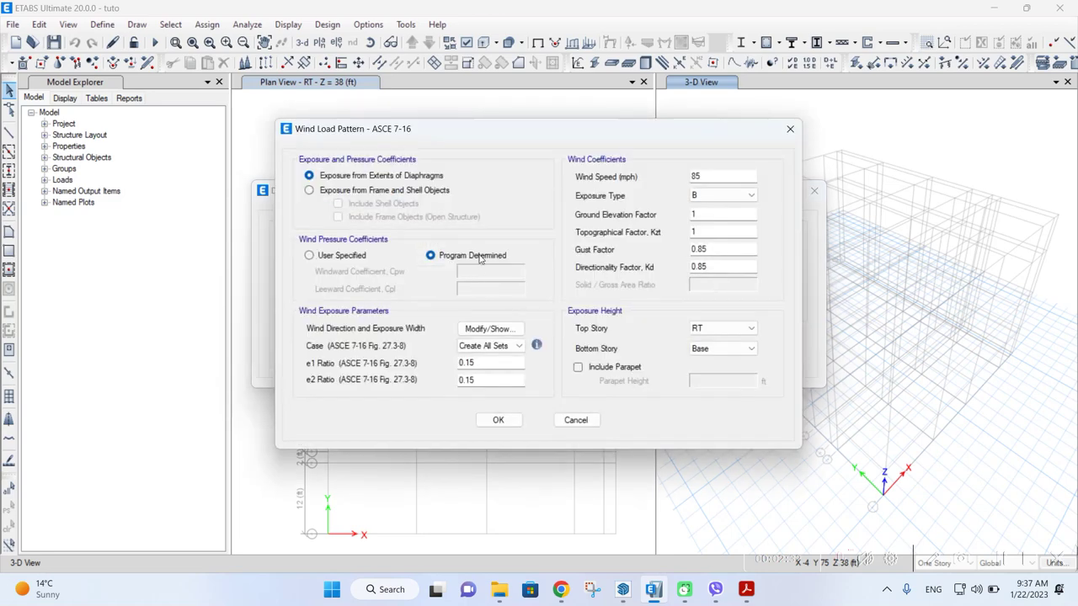
left_click_drag(474, 136, 311, 159)
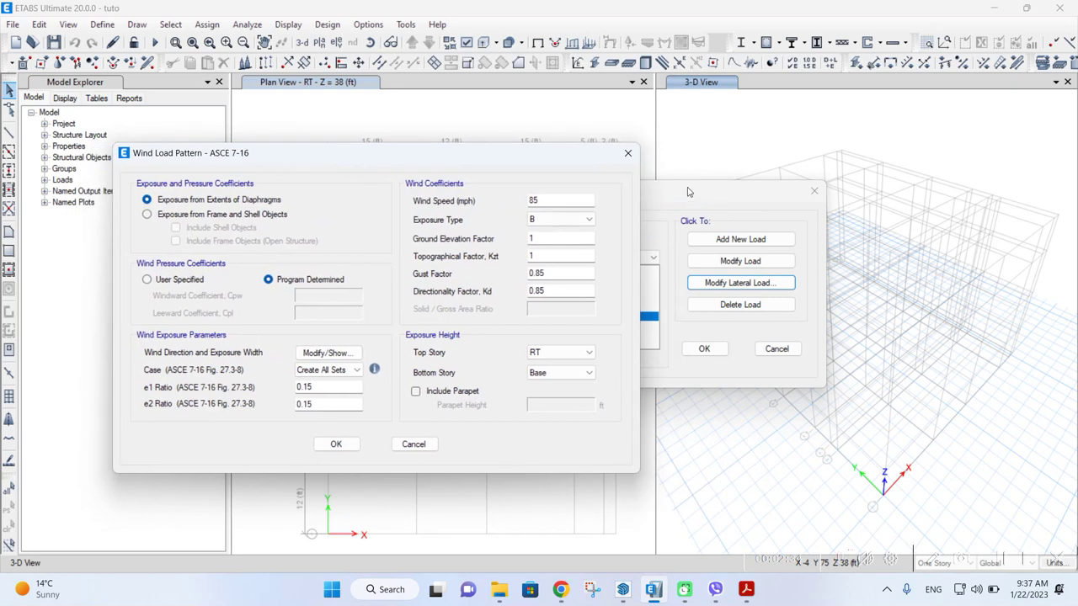
left_click_drag(545, 159, 702, 129)
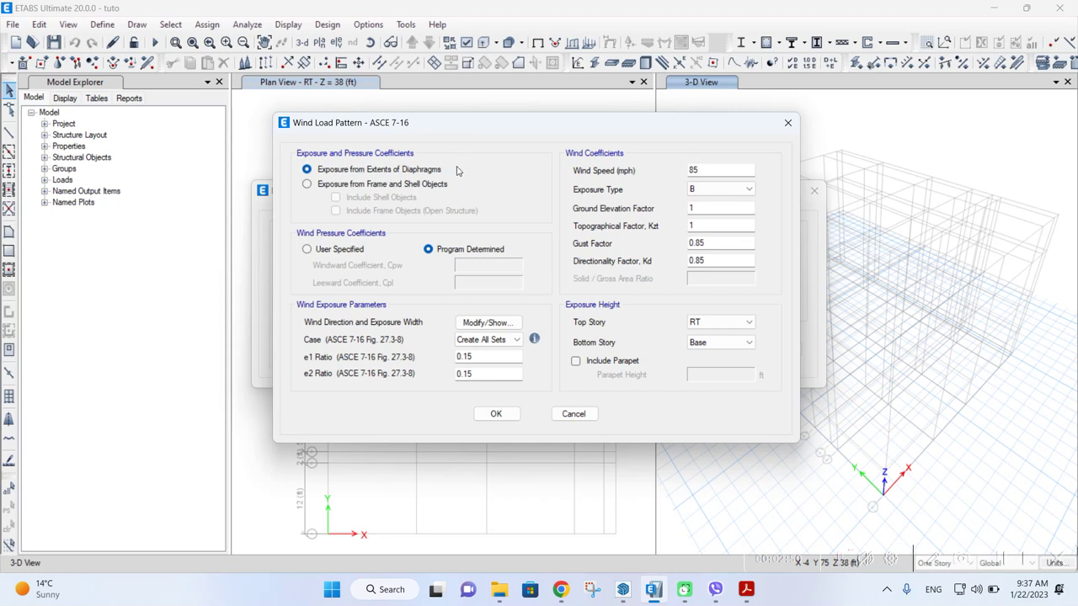
left_click(335, 190)
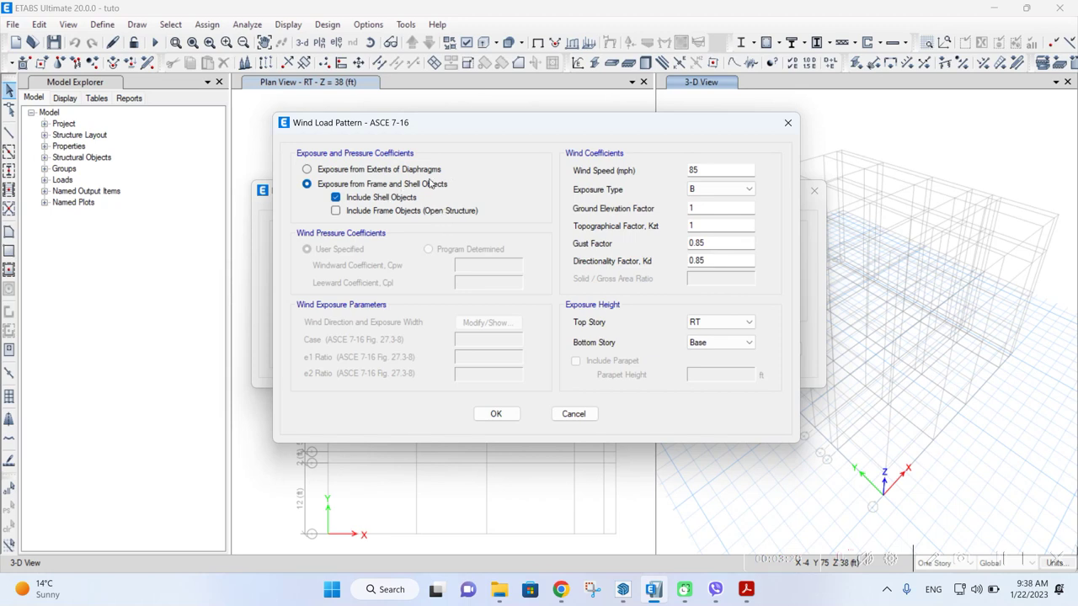
Switch to Part 3&4_YMT.pdf in Adobe Acrobat and fit one full page in the view
left_click(706, 169)
mouse_move(753, 601)
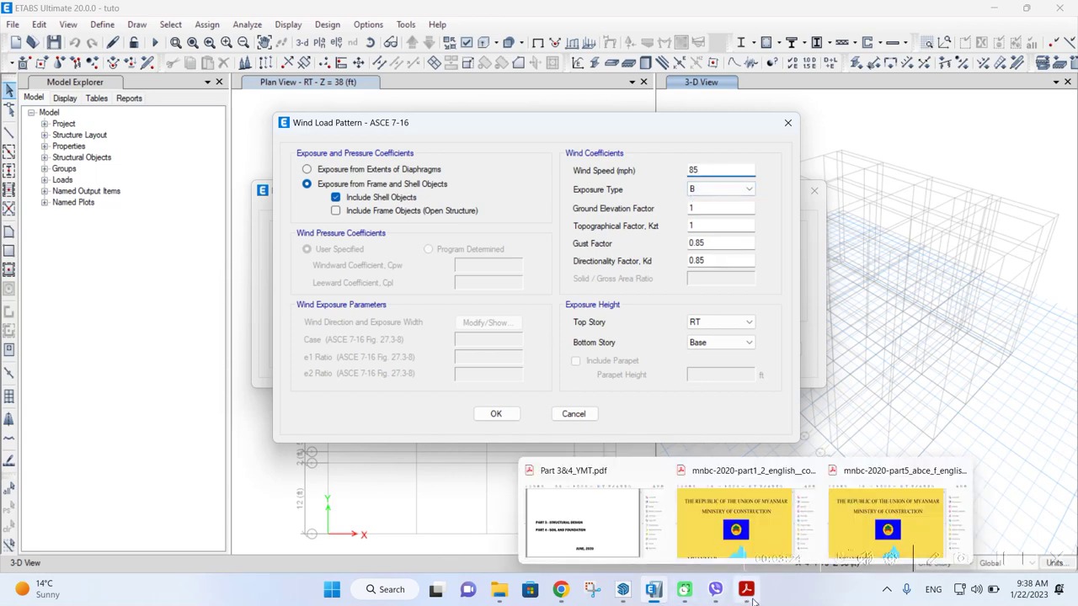
left_click(580, 513)
scroll(402, 452, "down", 12)
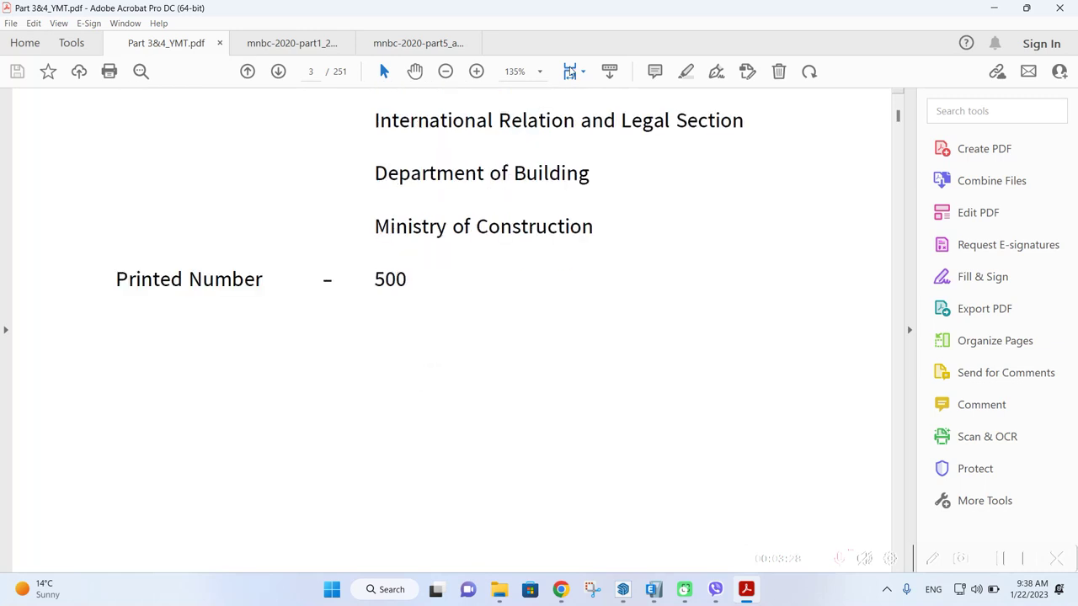
left_click(570, 72)
left_click(598, 116)
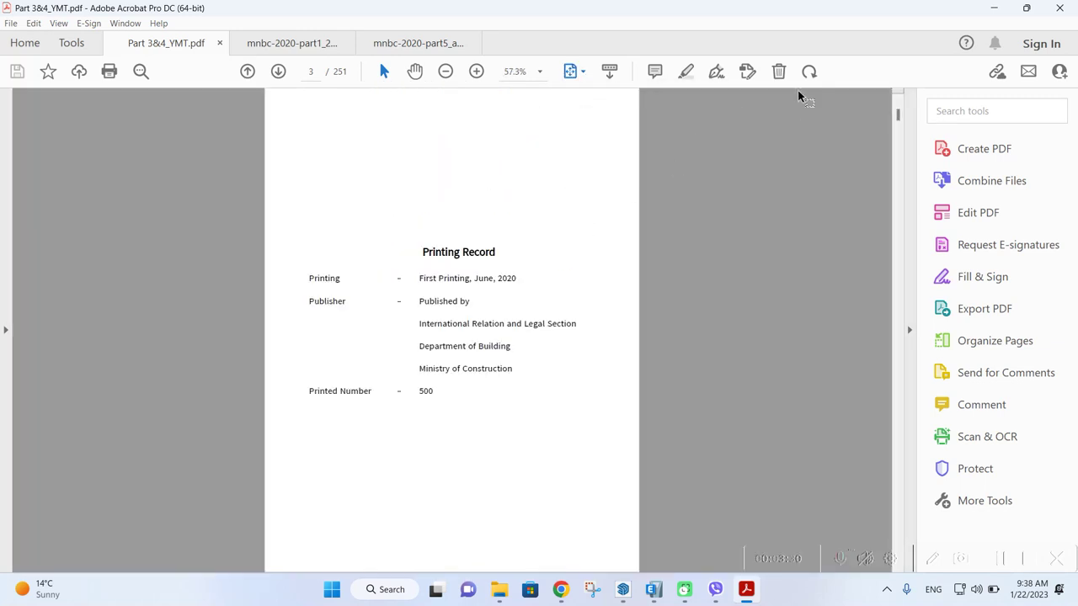
Look through the building code's contents and structural design pages for the basic wind speed table, Table 3.3.1
scroll(718, 204, "down", 15)
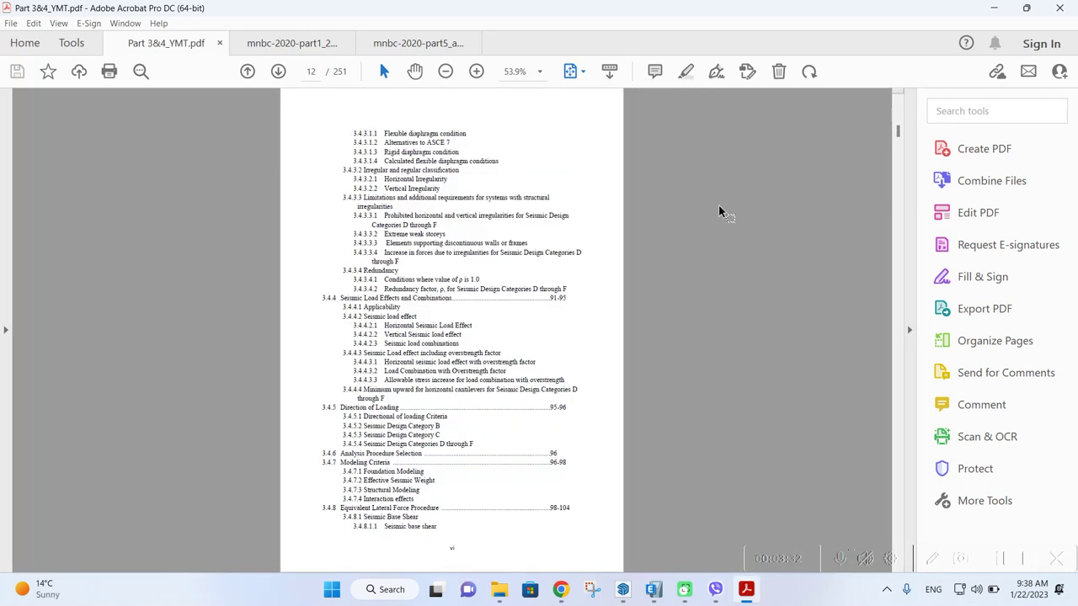
scroll(531, 225, "up", 9)
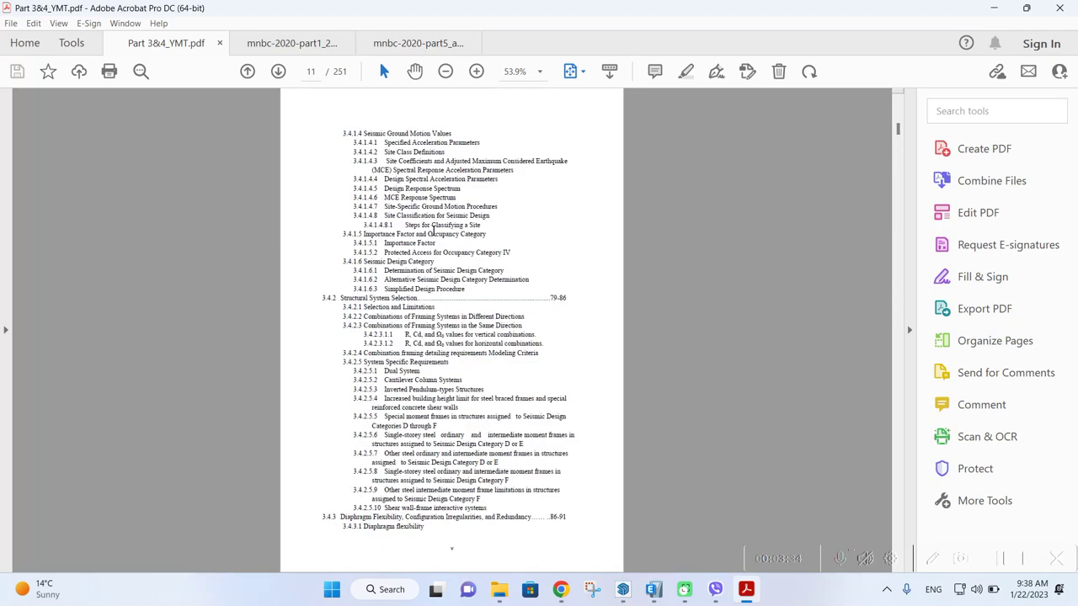
scroll(429, 232, "down", 1)
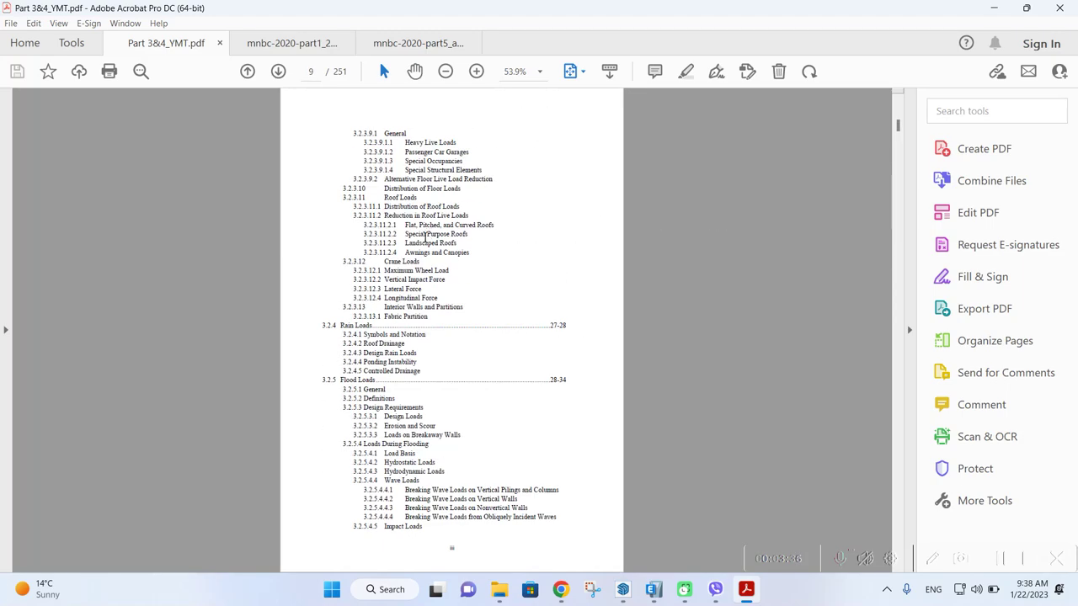
scroll(424, 242, "down", 2)
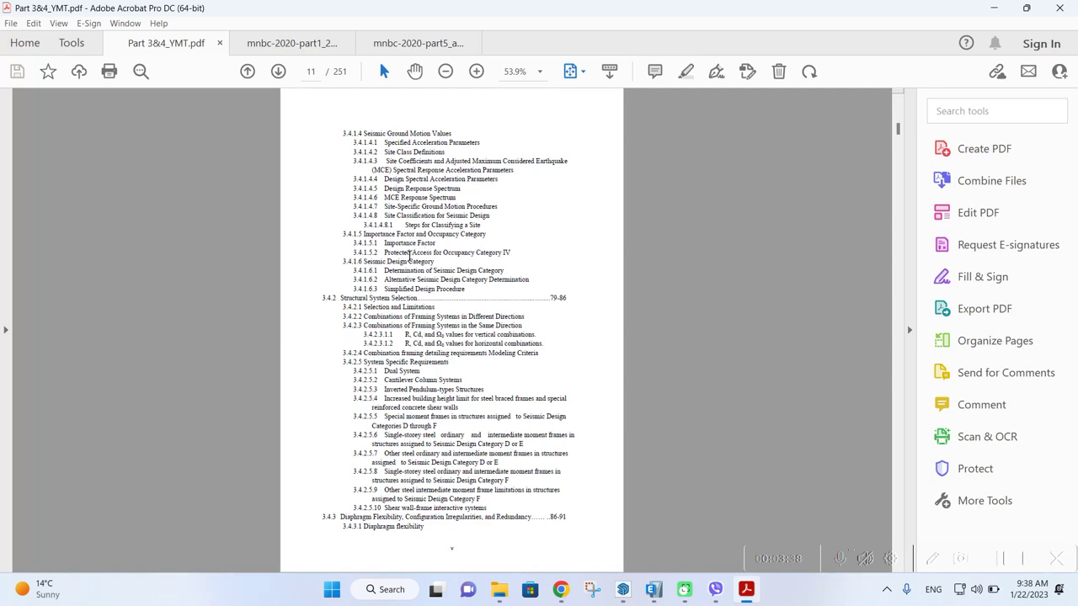
scroll(408, 264, "down", 1)
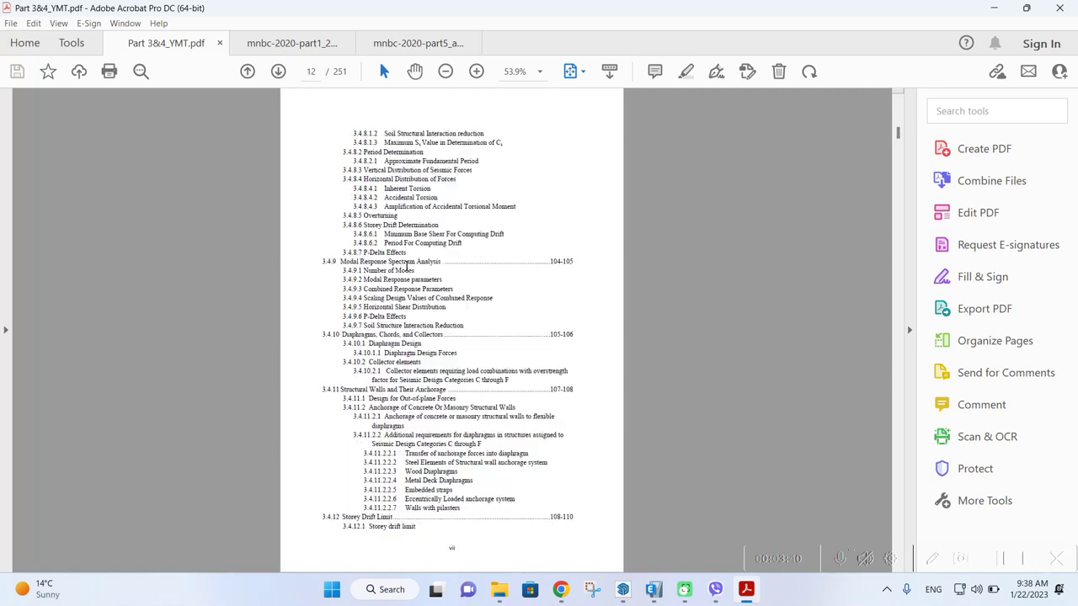
scroll(407, 266, "down", 2)
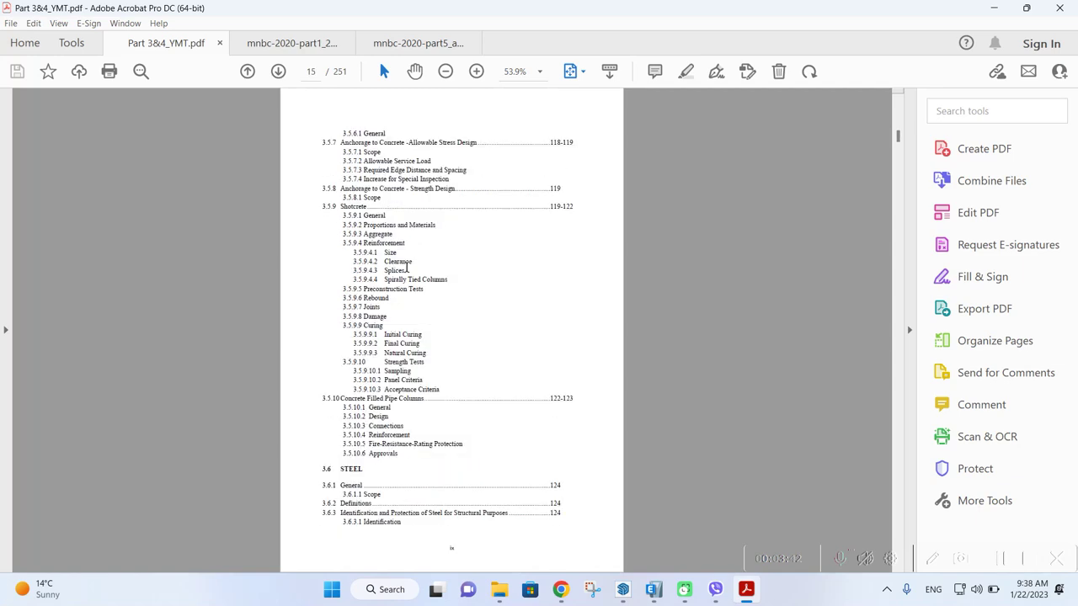
scroll(408, 268, "down", 20)
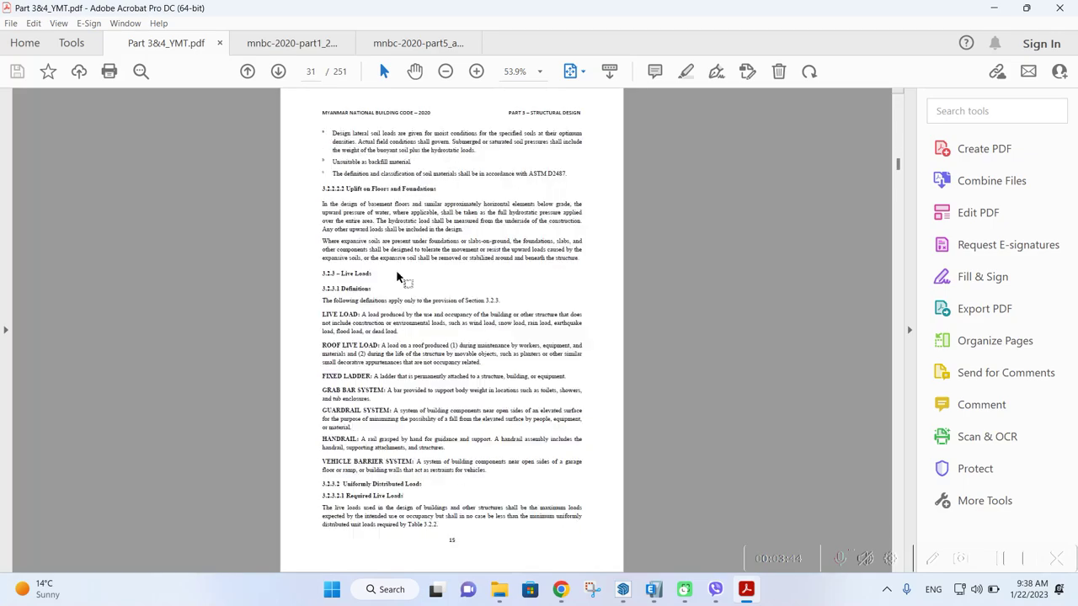
scroll(398, 270, "down", 10)
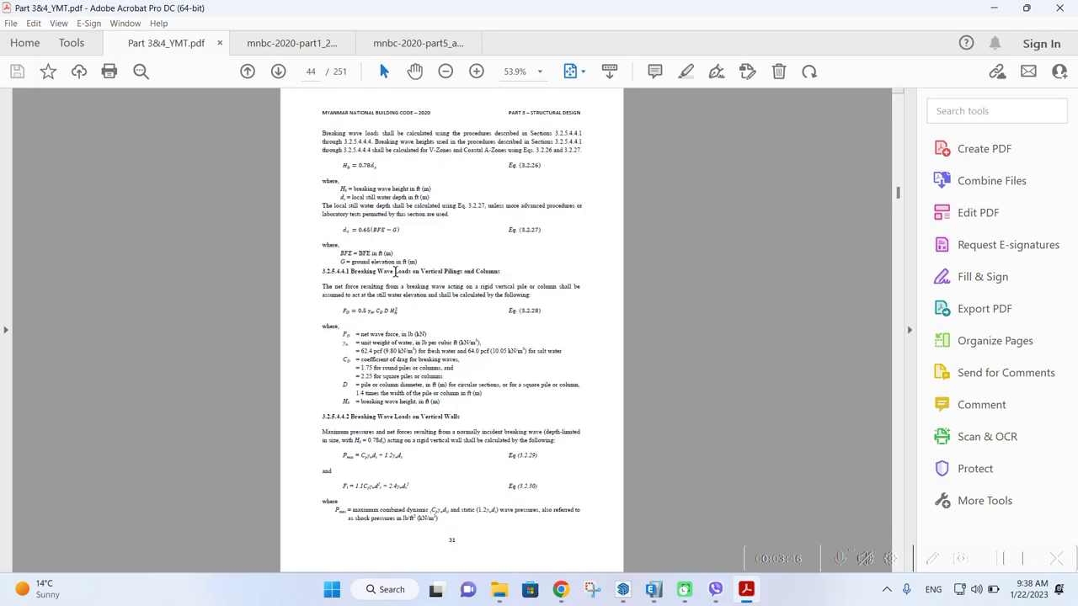
scroll(394, 278, "down", 3)
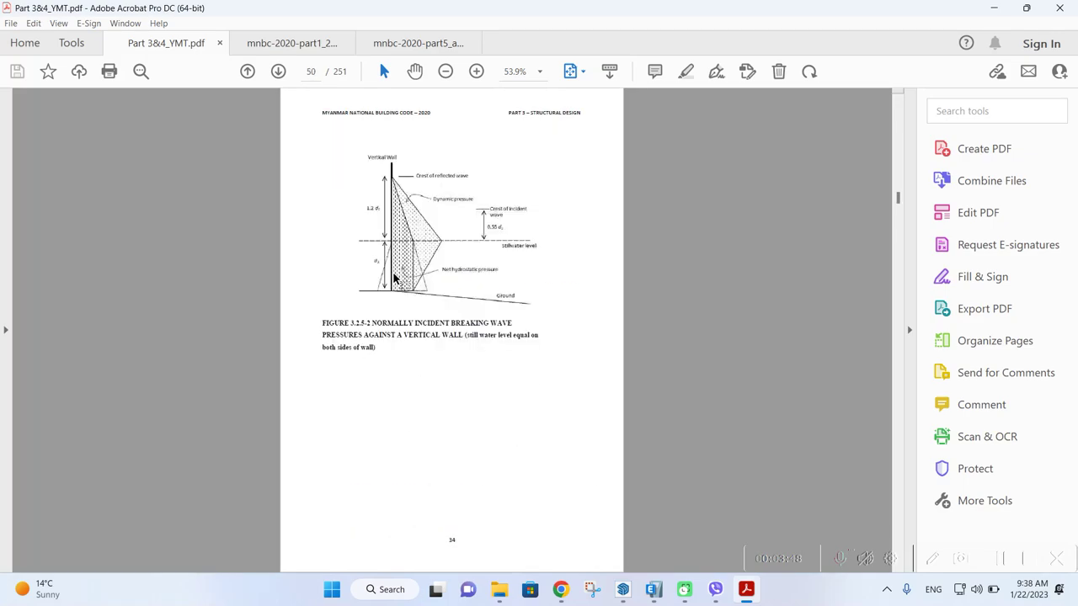
scroll(394, 275, "down", 1)
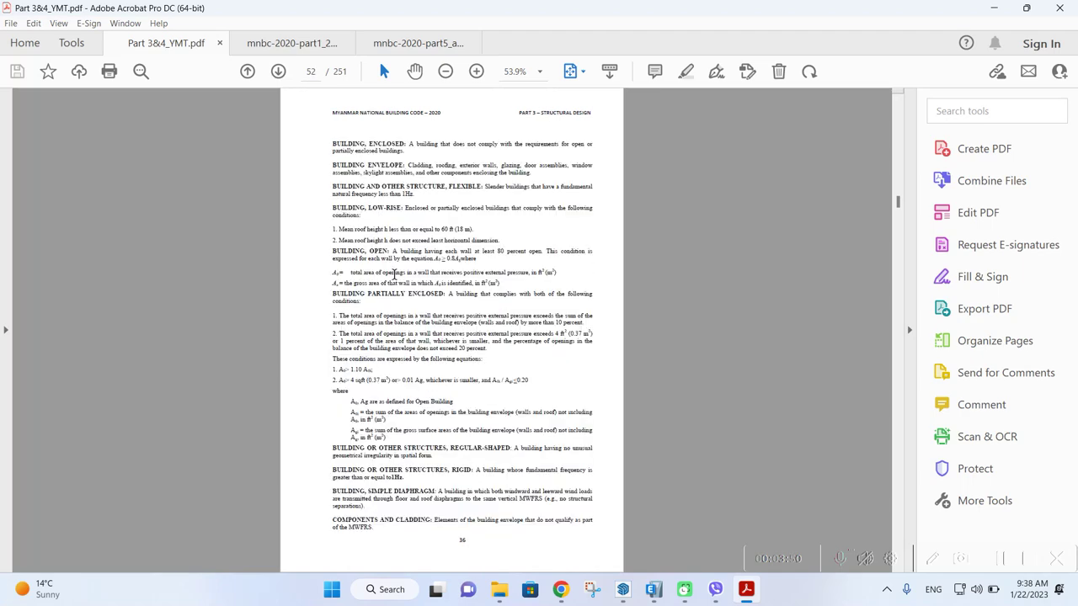
scroll(394, 275, "down", 2)
scroll(394, 275, "down", 6)
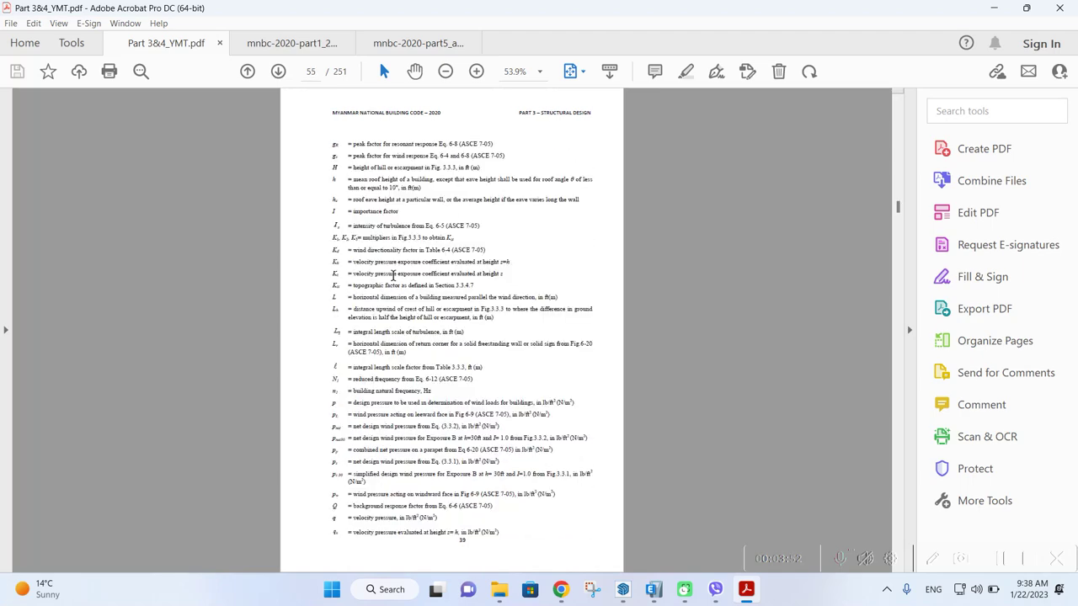
scroll(394, 274, "down", 4)
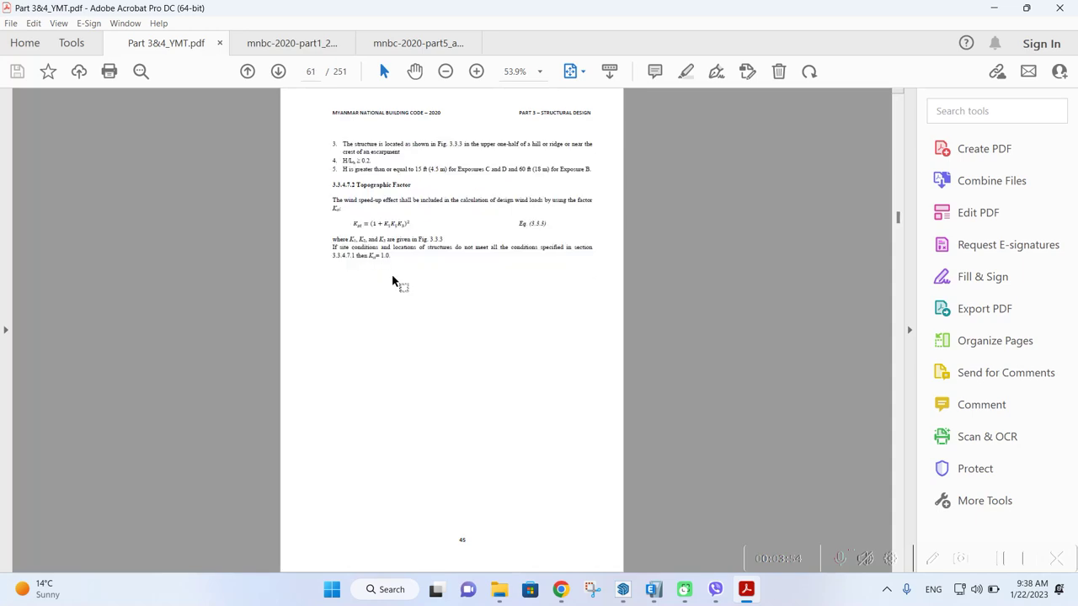
scroll(392, 276, "down", 2)
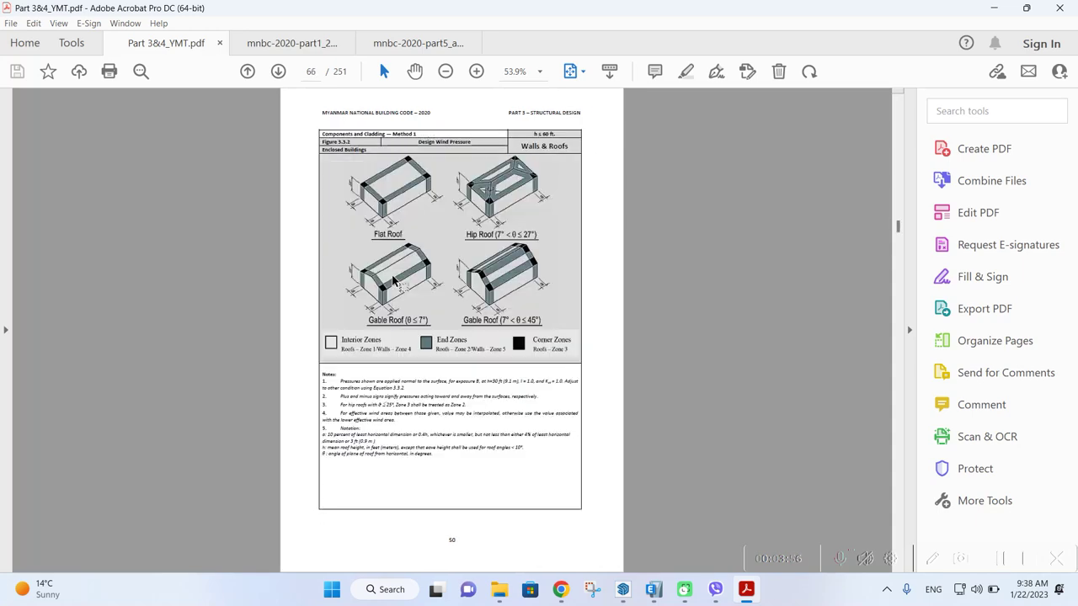
scroll(392, 280, "down", 4)
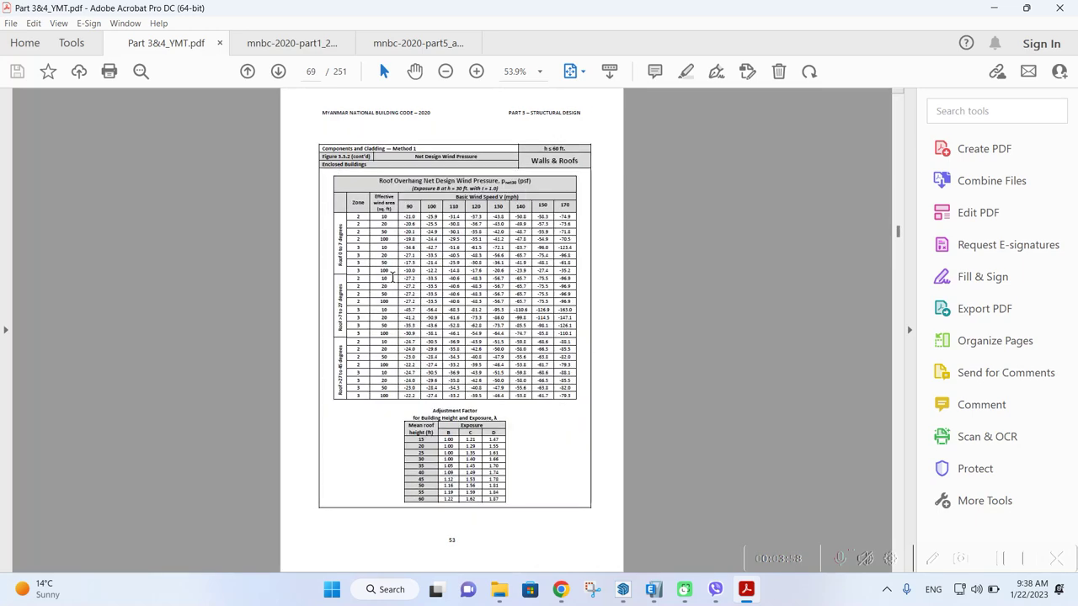
scroll(392, 281, "down", 1)
scroll(392, 279, "down", 1)
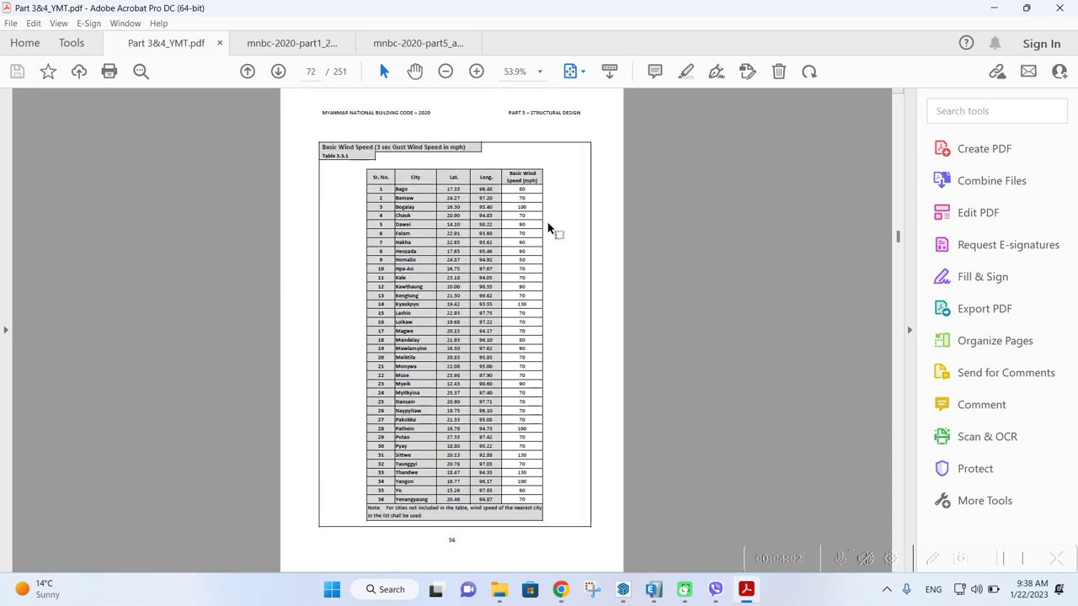
Examine the title and the basic wind speed column of Table 3.3.1 at a larger size
scroll(550, 219, "up", 2, "ctrl")
scroll(459, 205, "down", 1)
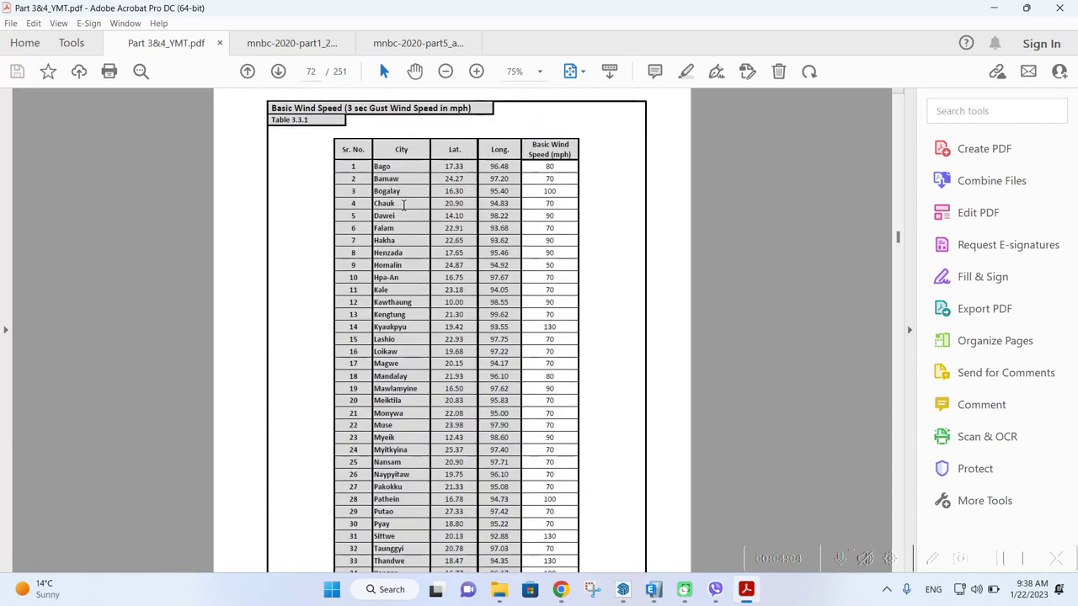
scroll(402, 209, "down", 1)
scroll(403, 226, "up", 1)
left_click_drag(531, 141, 587, 166)
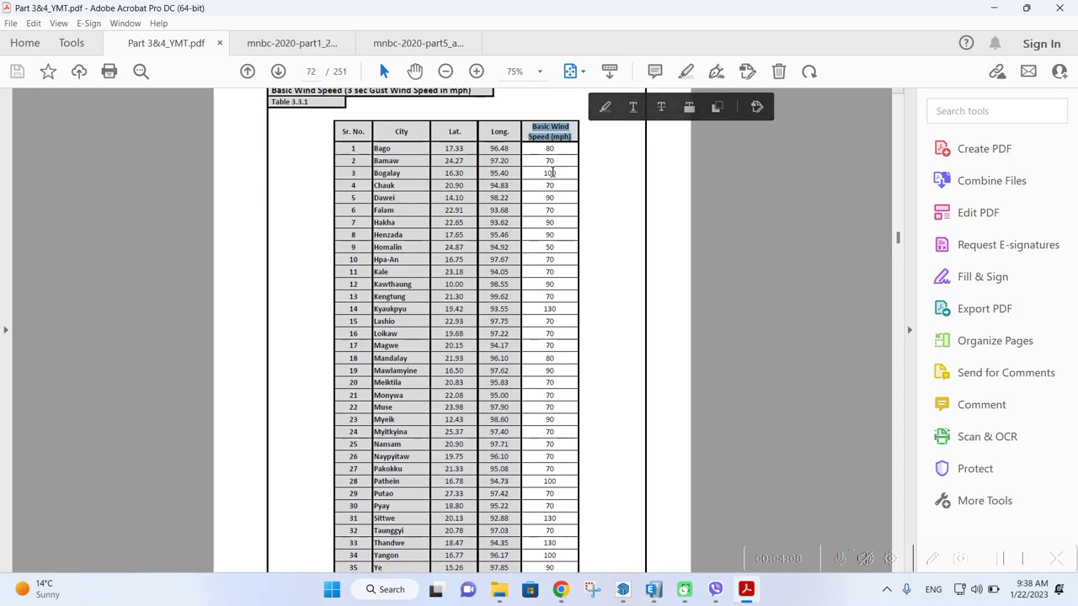
scroll(296, 175, "up", 1)
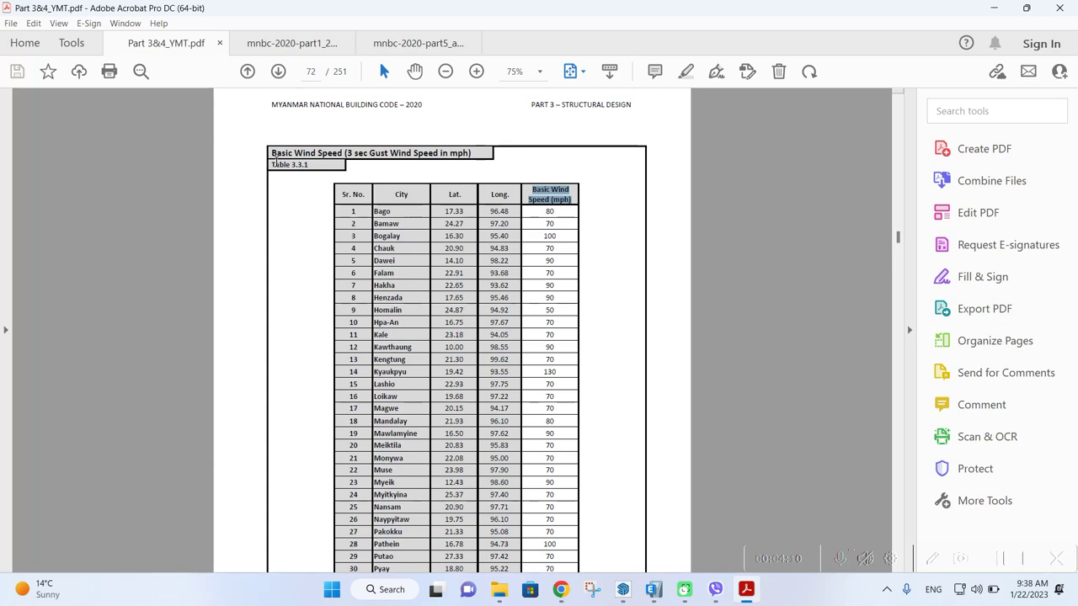
left_click_drag(269, 165, 314, 165)
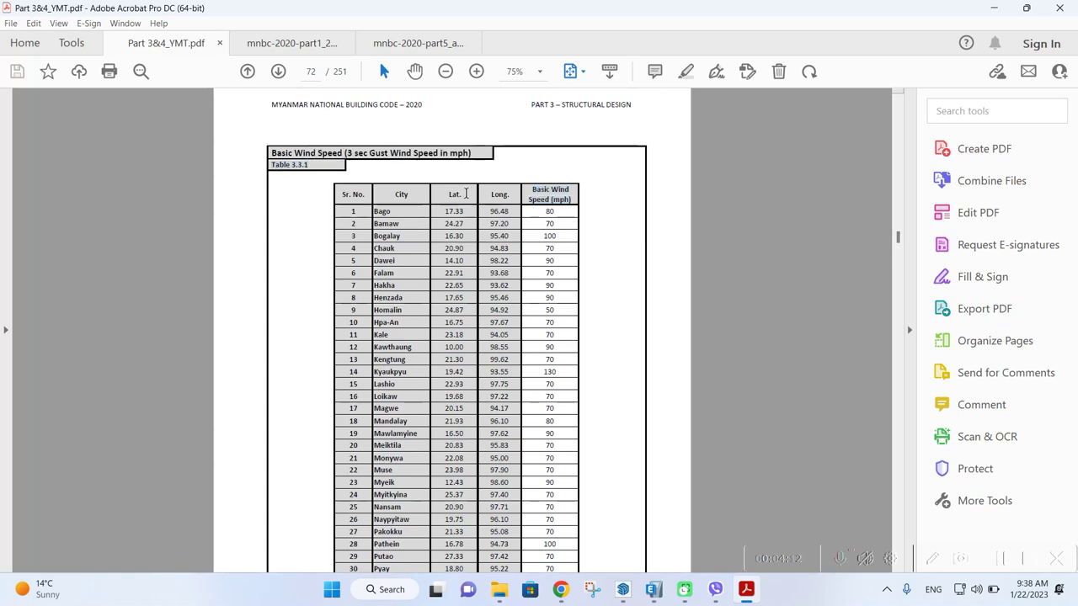
Read the last city rows of Table 3.3.1 and the note on cities not included in the table
scroll(405, 250, "down", 2)
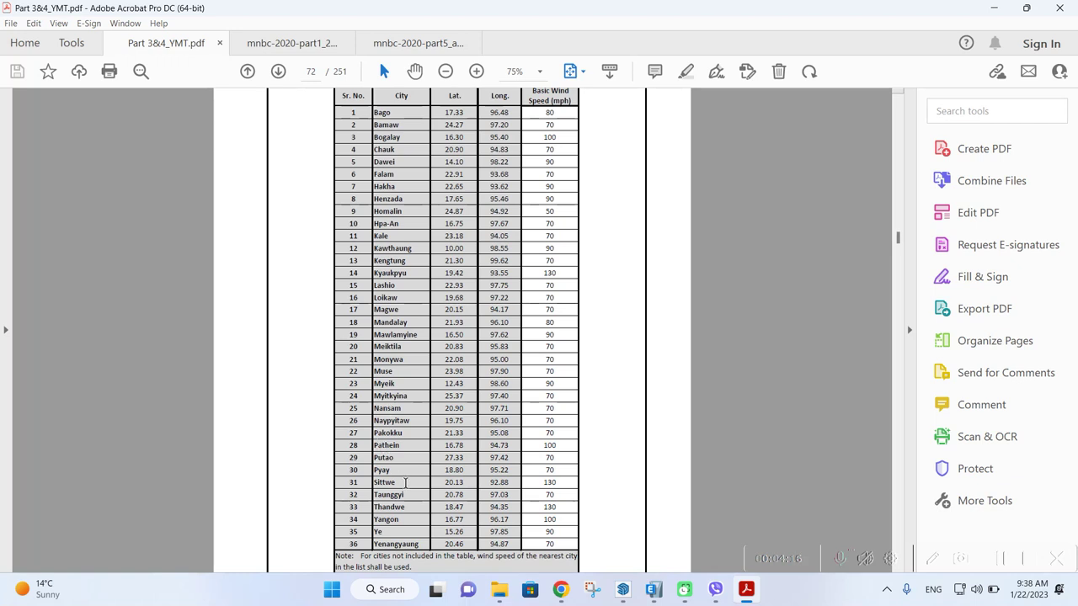
left_click_drag(400, 477, 374, 480)
scroll(370, 501, "down", 1)
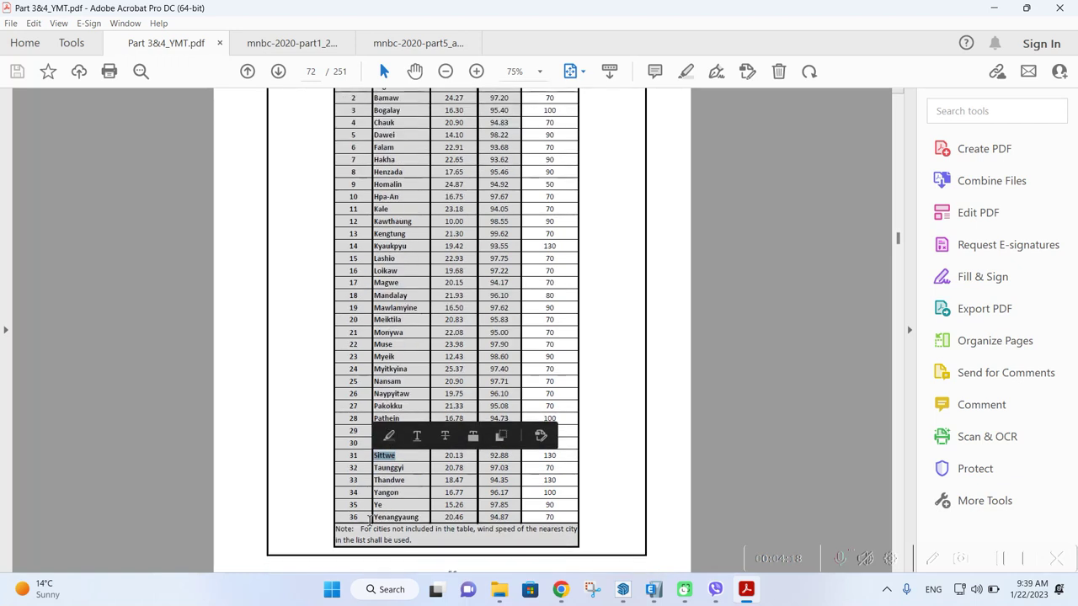
left_click_drag(357, 536, 392, 530)
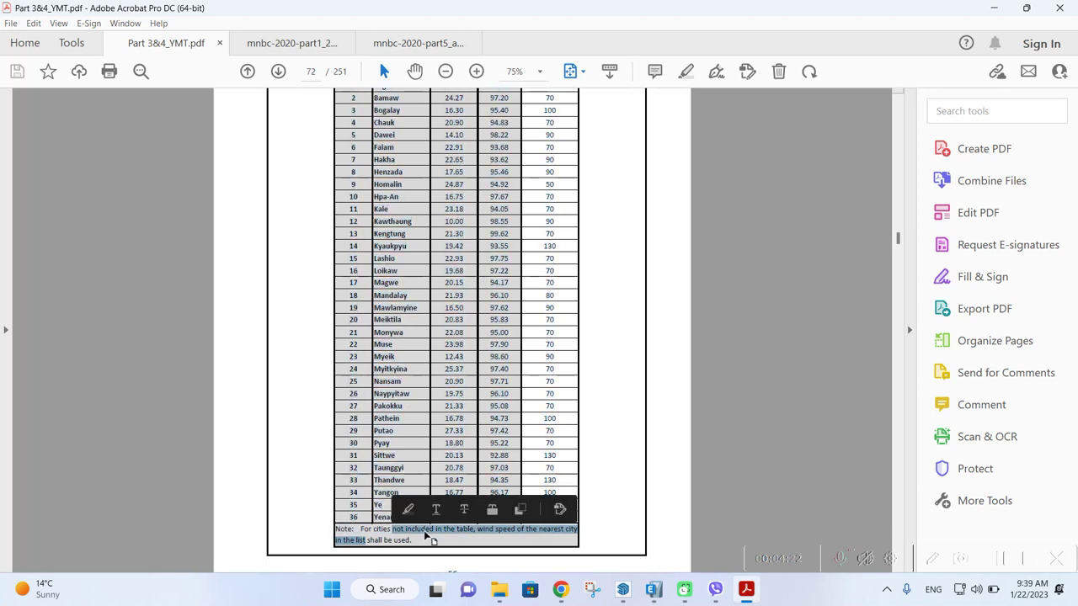
left_click(505, 534)
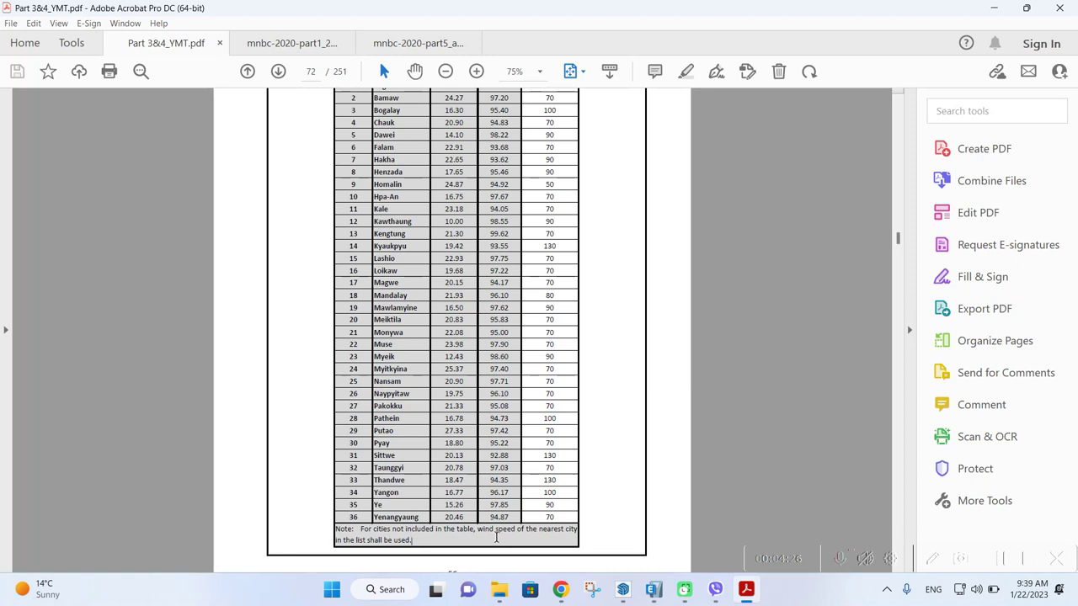
left_click_drag(538, 530, 575, 537)
left_click(550, 537)
Highlight Mandalay's basic wind speed of 80 mph in Table 3.3.1
scroll(352, 440, "up", 1)
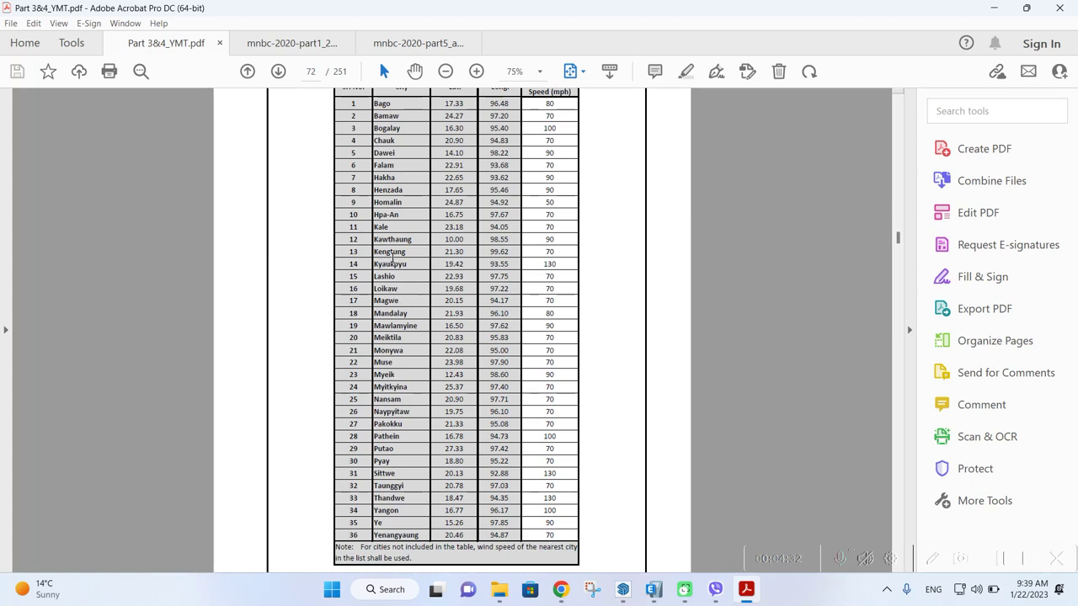
left_click_drag(411, 315, 558, 307)
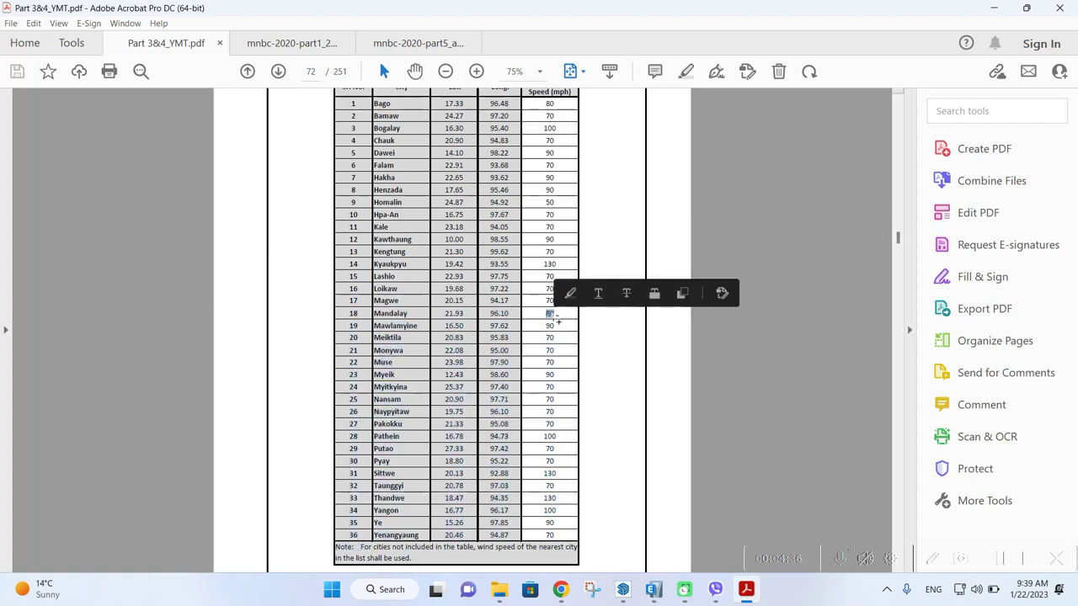
left_click(570, 293)
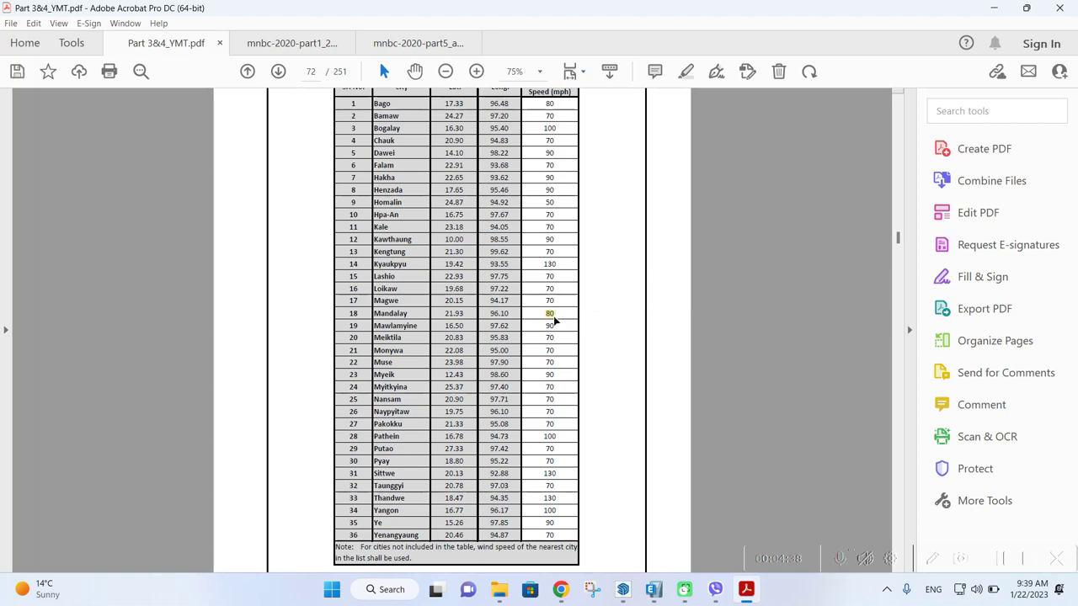
Switch back to ETABS and set the wind speed of the ASCE 7-16 wind load pattern to 80 mph
left_click(654, 590)
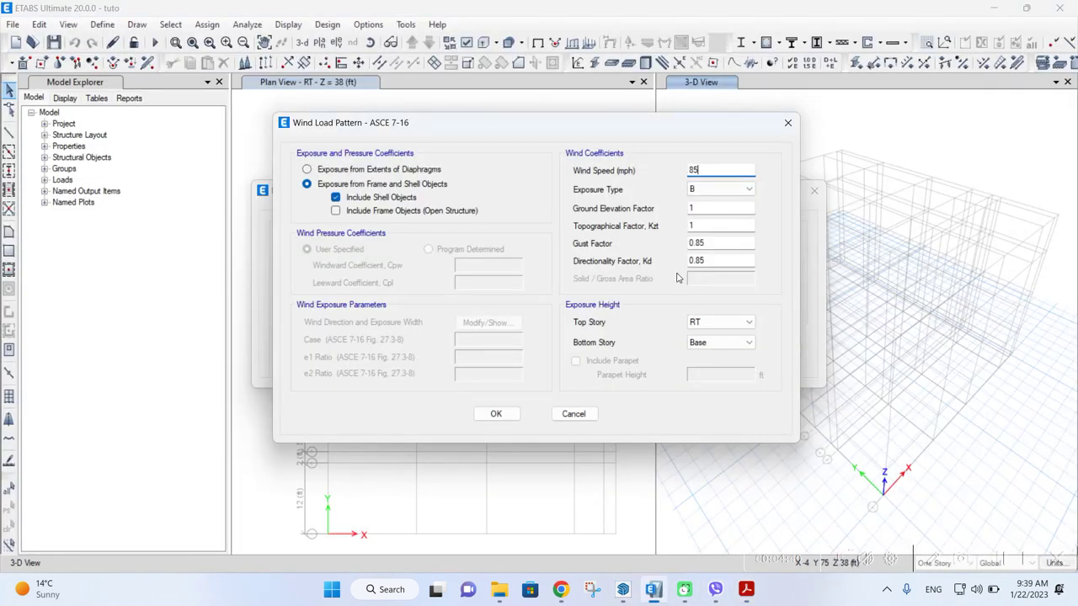
left_click_drag(710, 169, 667, 168)
type("80")
Switch back to the building code PDF and look through the topographic factor and wind pressure pages preceding Table 3.3.1 for the exposure provisions
mouse_move(744, 591)
left_click(541, 546)
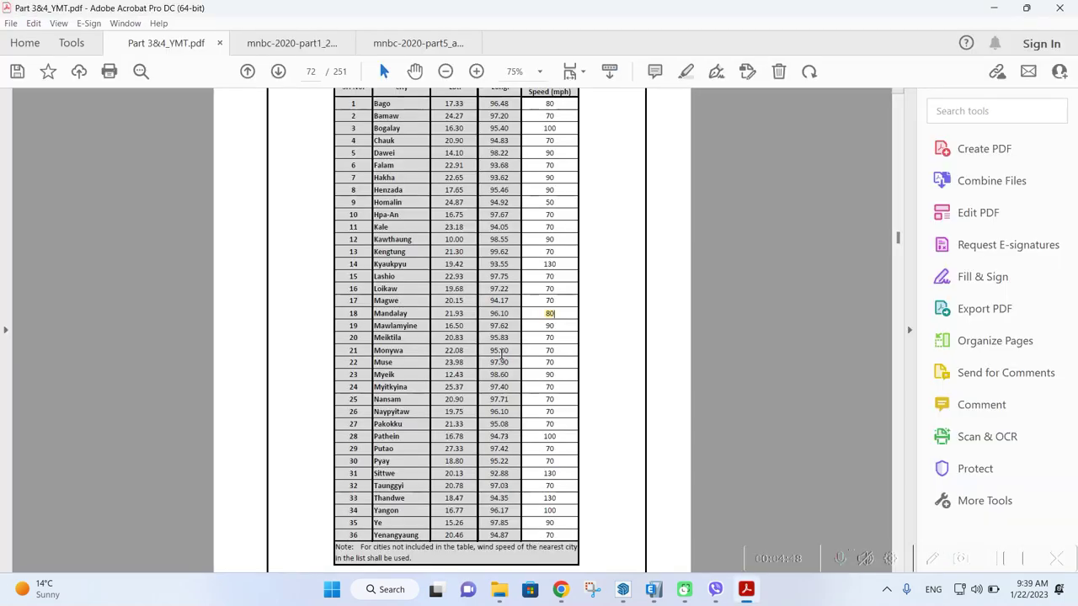
scroll(502, 355, "up", 10)
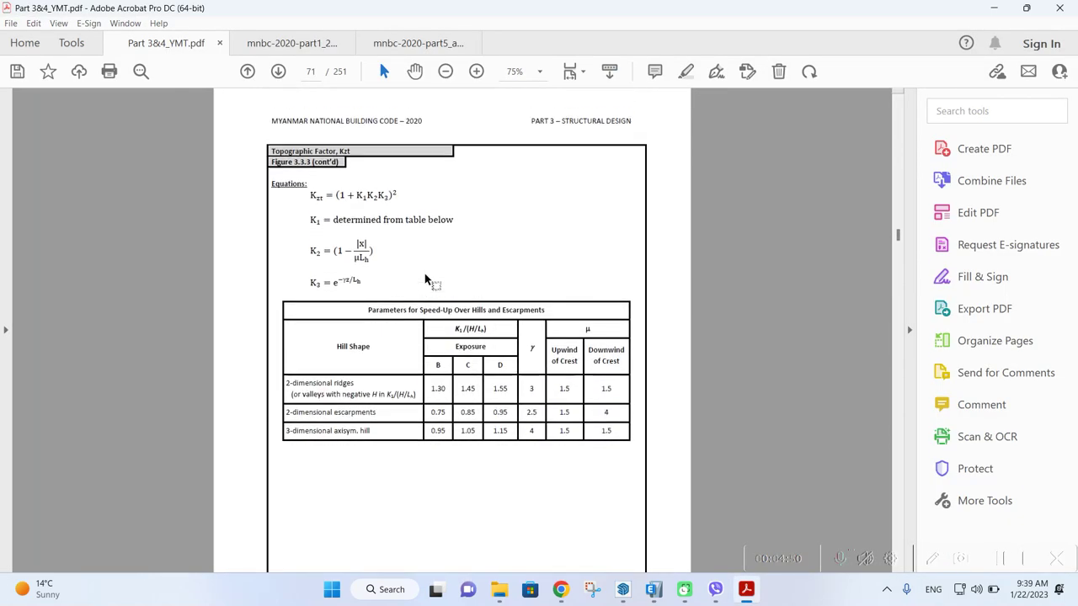
scroll(425, 279, "up", 10)
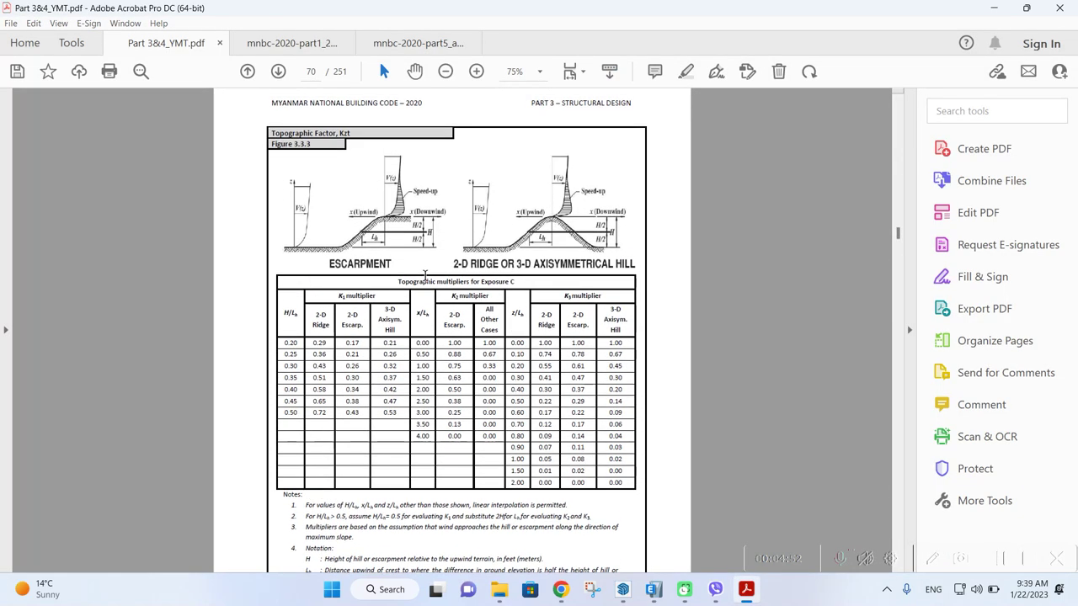
scroll(425, 278, "up", 10)
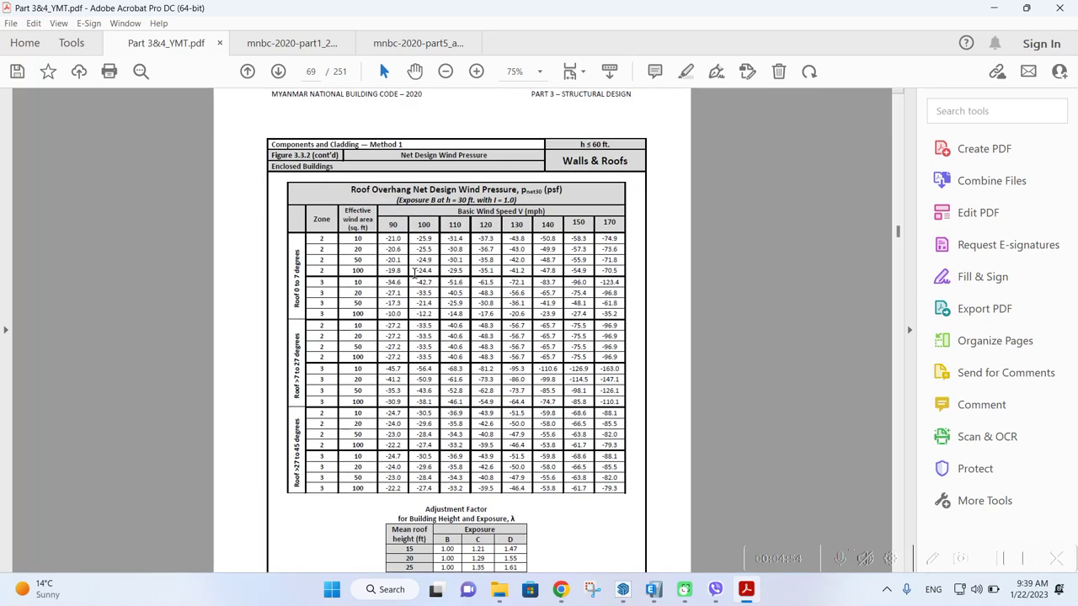
scroll(414, 271, "up", 10)
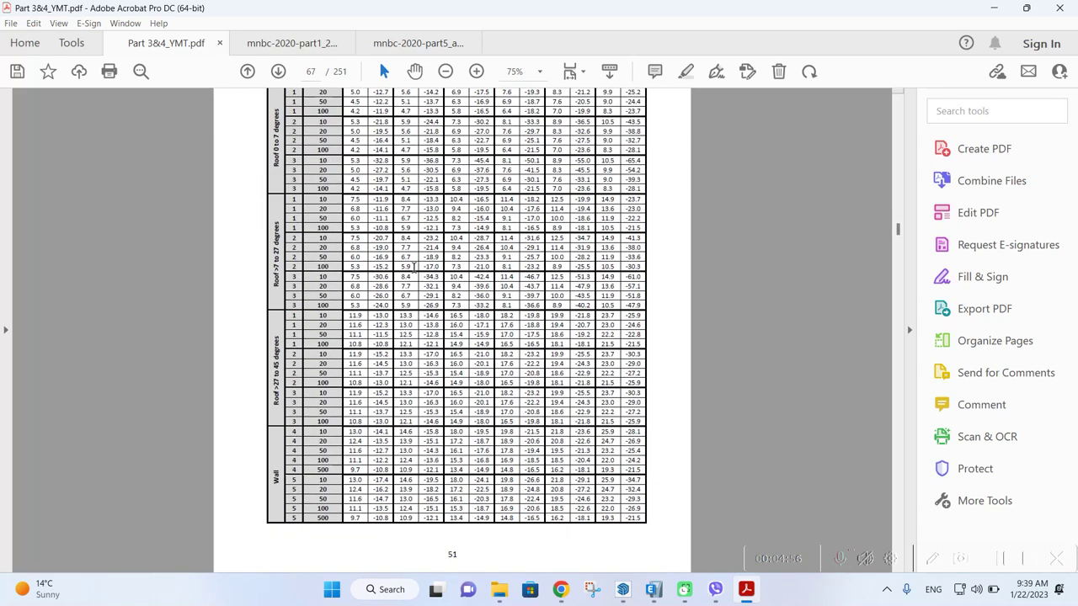
scroll(414, 267, "up", 5)
scroll(413, 269, "down", 3, "ctrl")
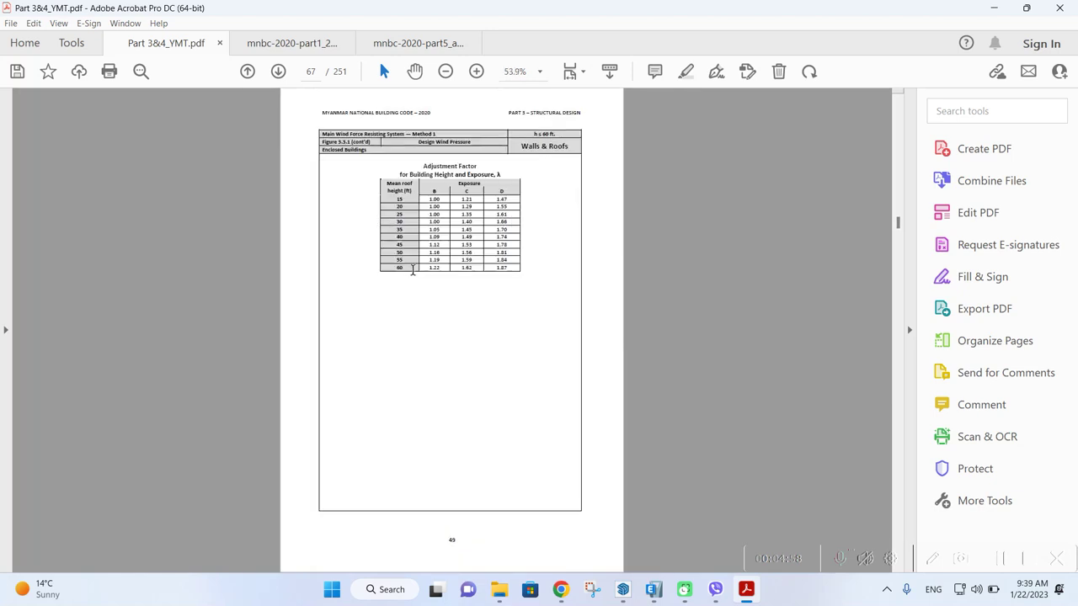
Search further back through the wind criteria, wave load and flood load pages for the start of the wind section
scroll(413, 270, "up", 15)
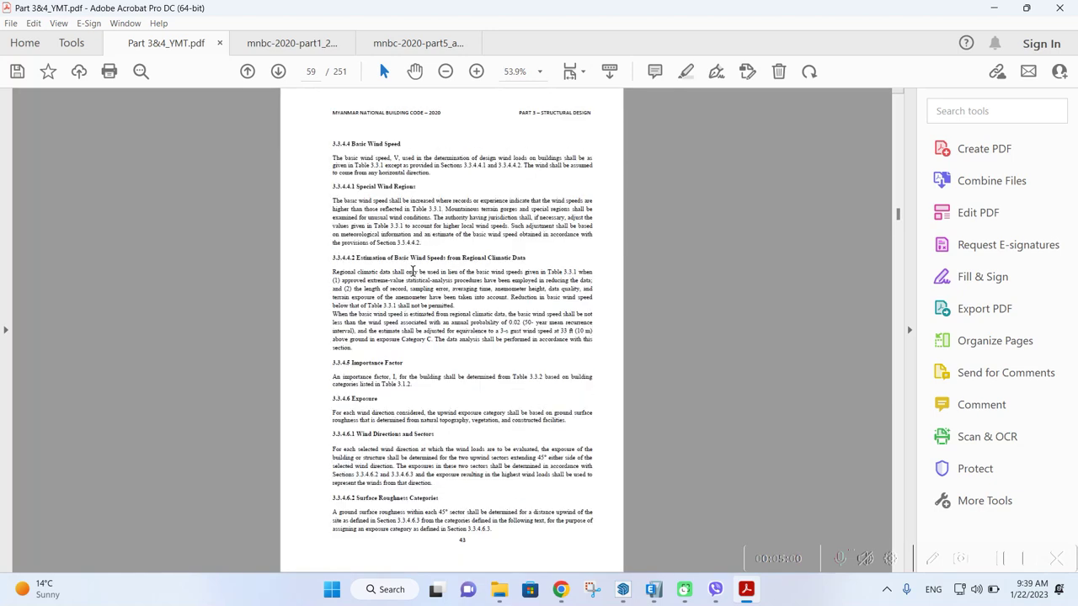
scroll(412, 272, "up", 3)
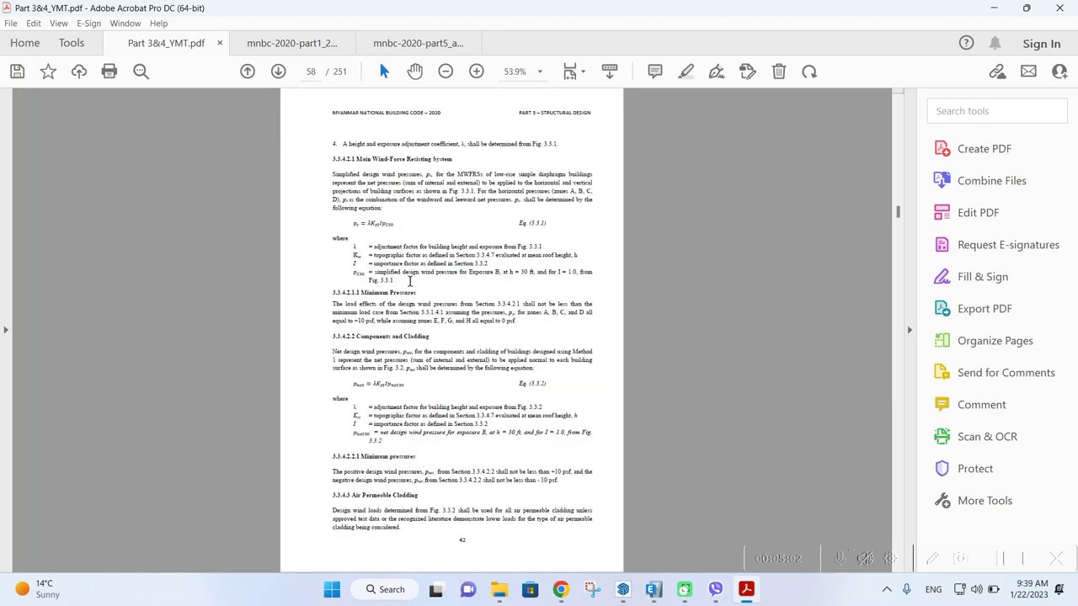
scroll(410, 281, "up", 3)
scroll(407, 301, "up", 15)
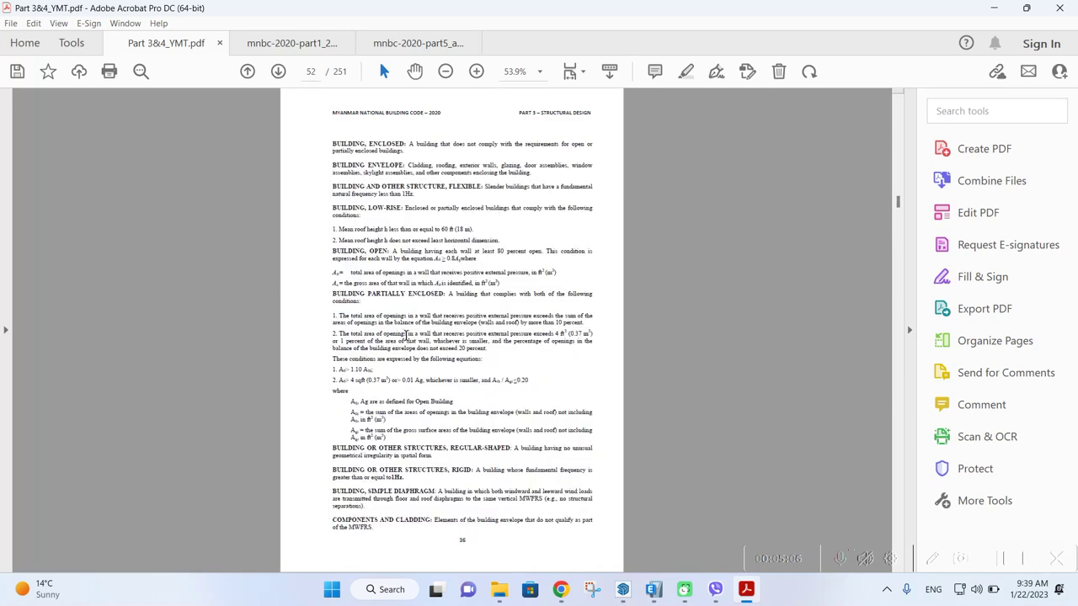
scroll(406, 337, "up", 3)
scroll(380, 484, "up", 3)
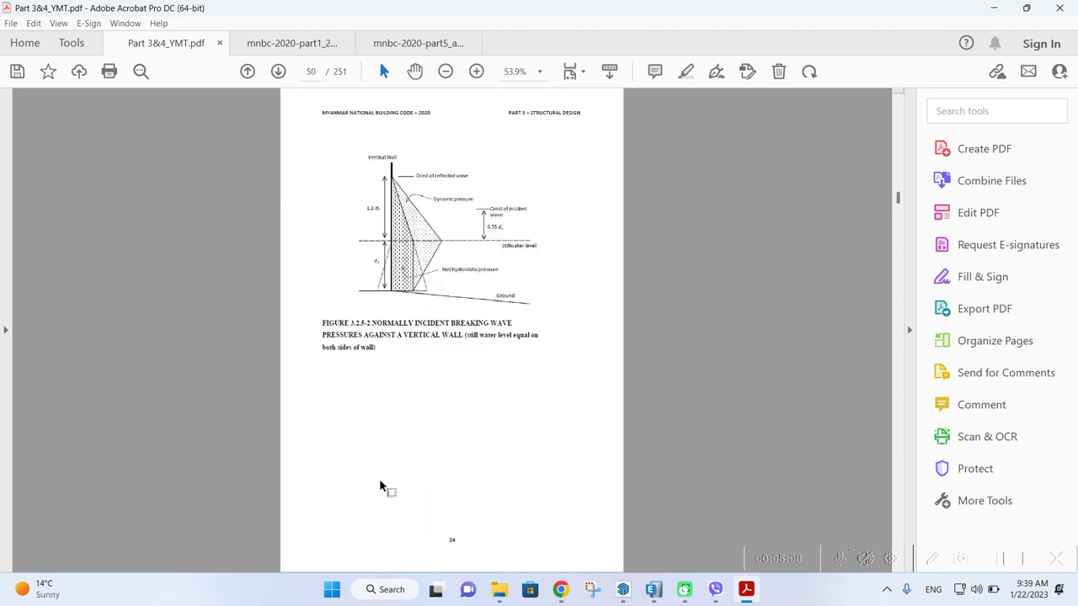
scroll(379, 487, "up", 3)
scroll(380, 480, "up", 3)
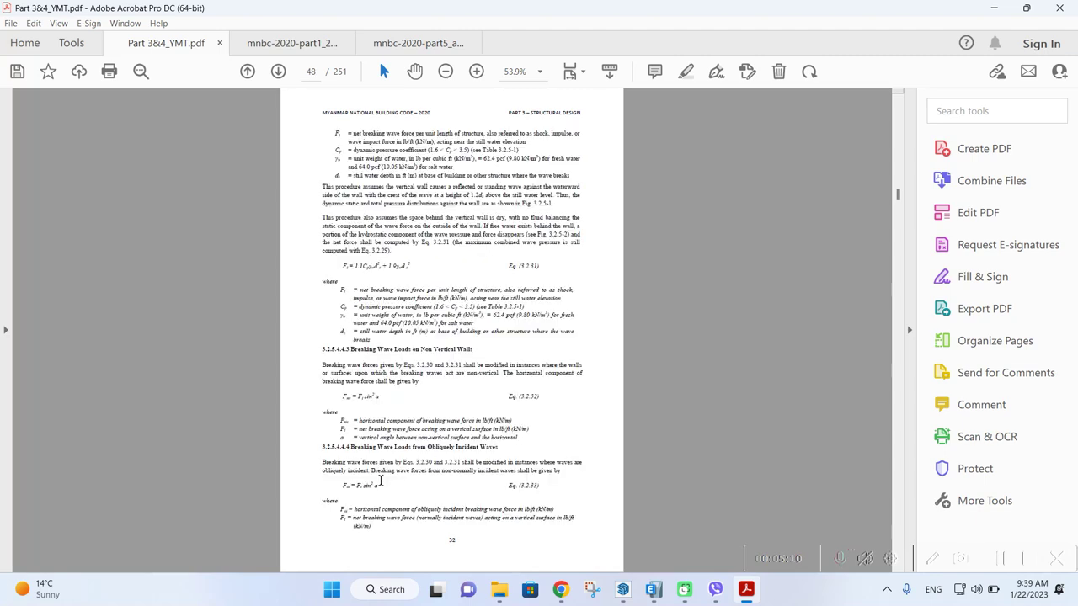
scroll(380, 481, "up", 3)
scroll(379, 481, "up", 6)
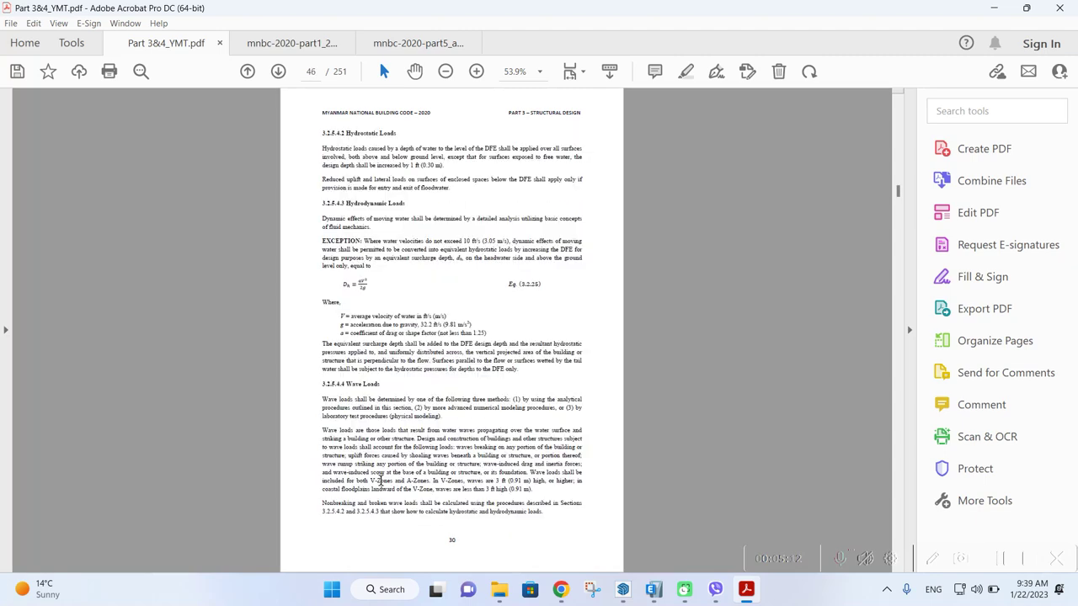
scroll(379, 481, "up", 3)
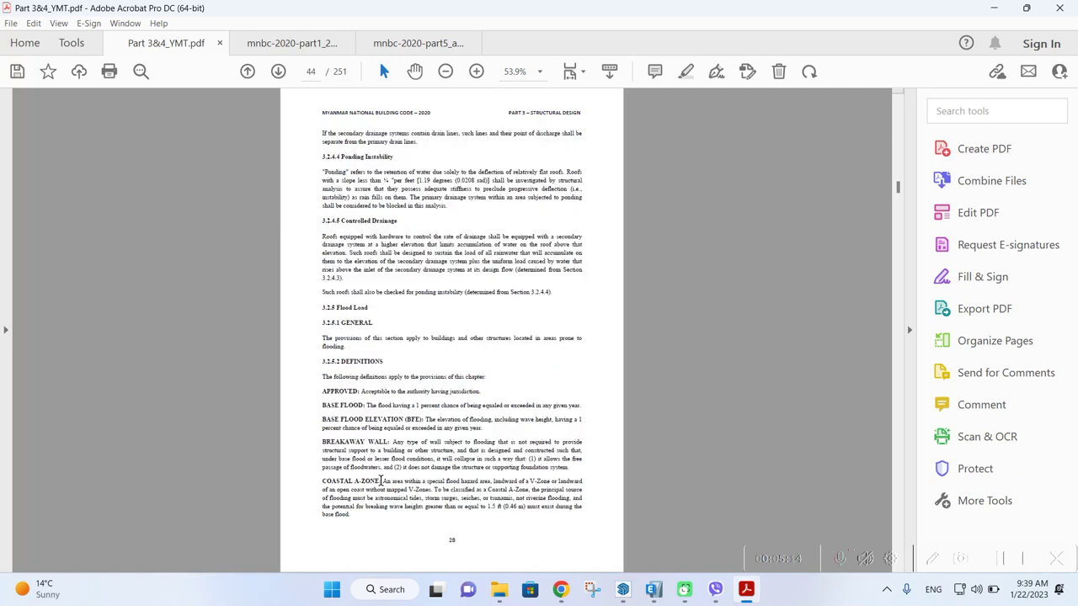
Look through Section 3.3 Wind Design Criteria from its first page to the exposure categories in 3.3.4.6.3
scroll(380, 481, "down", 18)
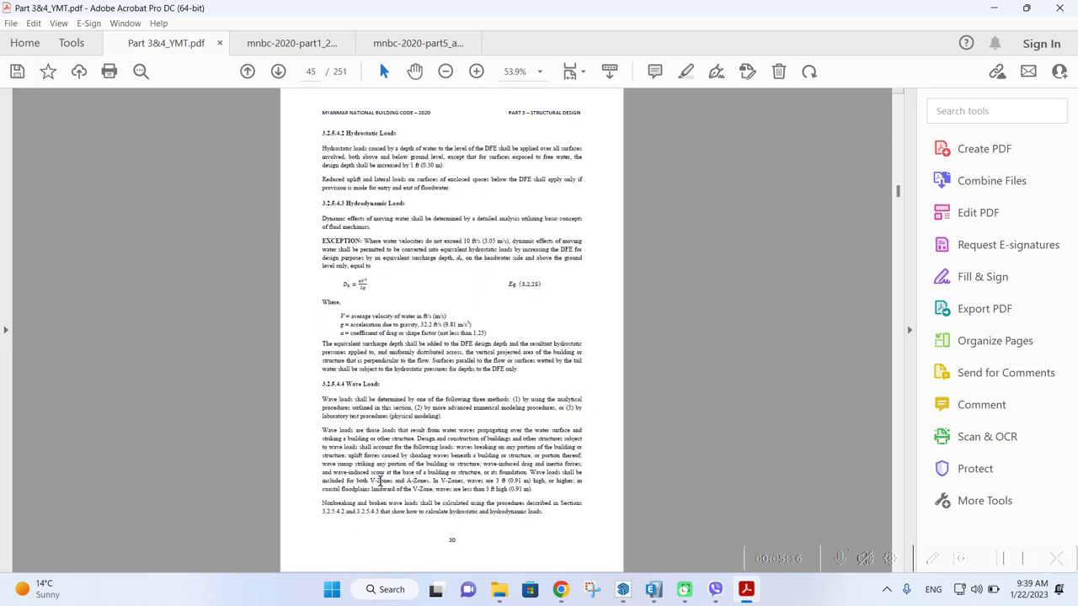
scroll(380, 487, "down", 3)
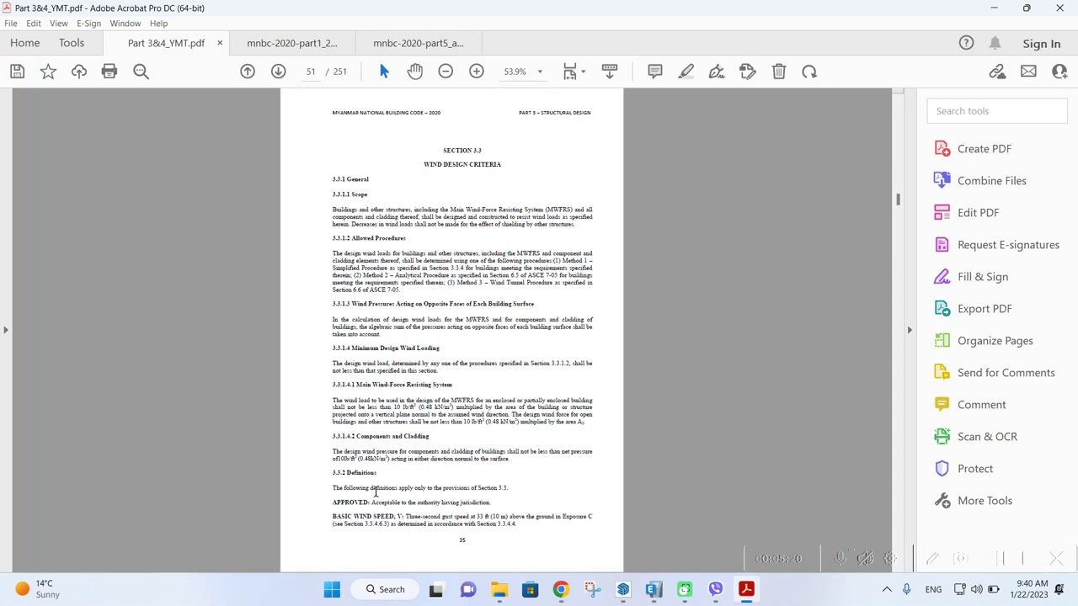
scroll(375, 493, "down", 3)
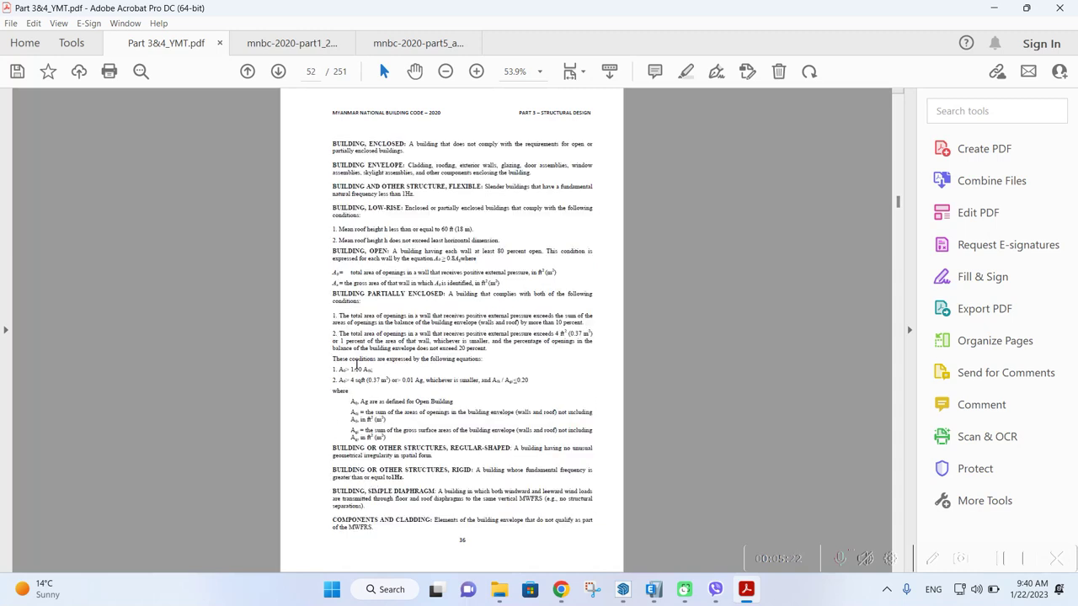
scroll(357, 369, "down", 3)
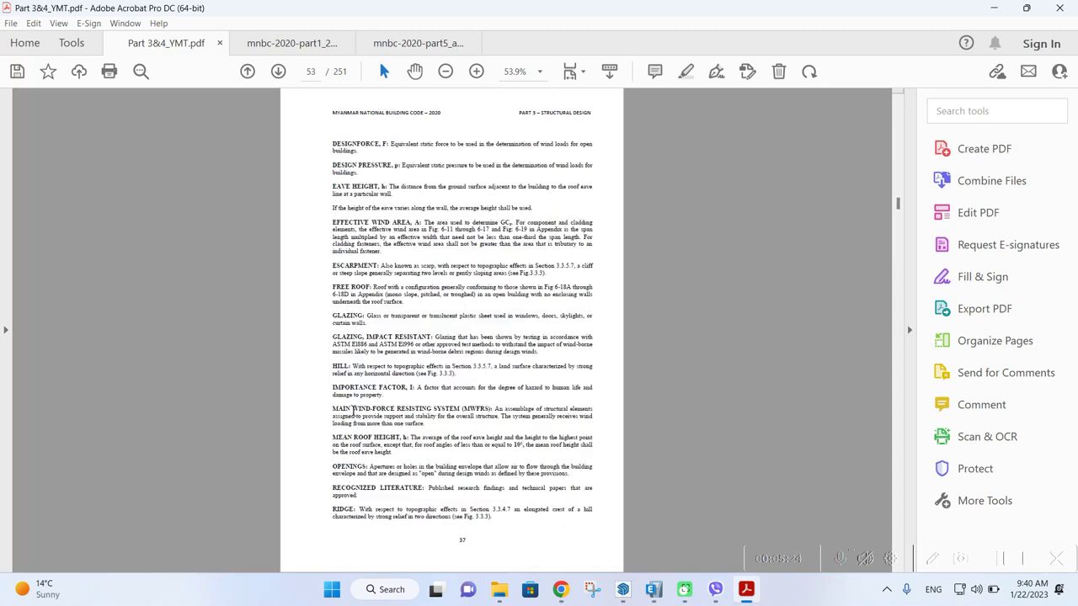
scroll(359, 358, "down", 5)
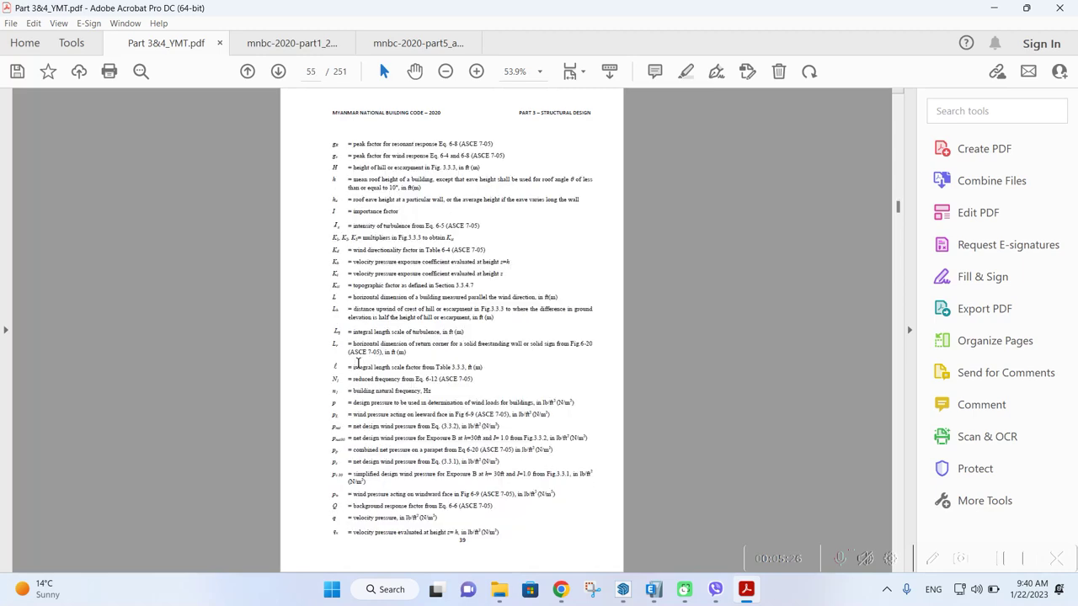
scroll(358, 362, "down", 5)
scroll(358, 370, "down", 3)
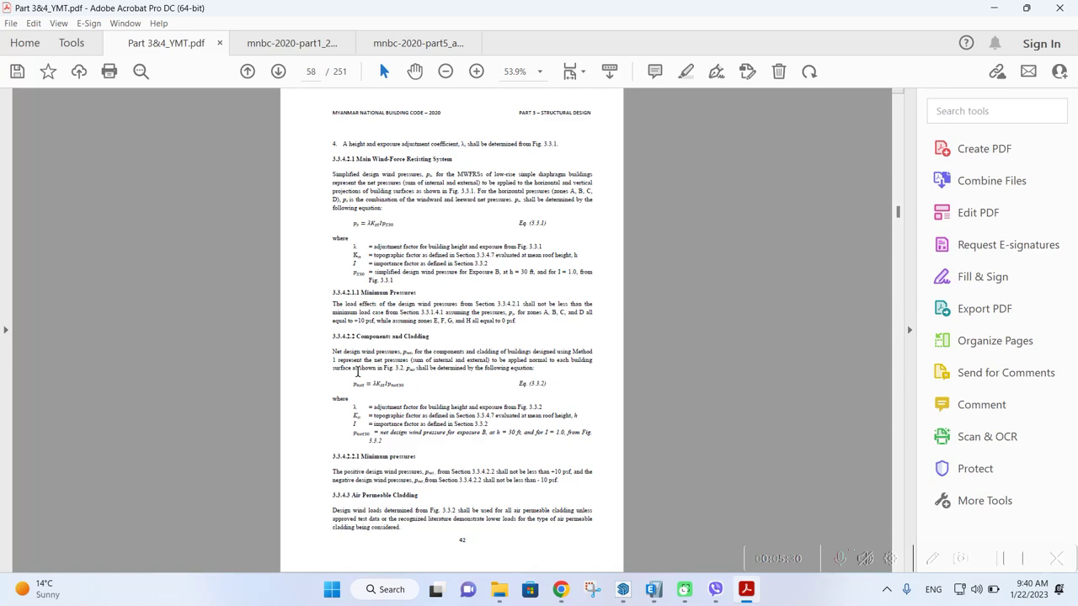
scroll(357, 373, "down", 3)
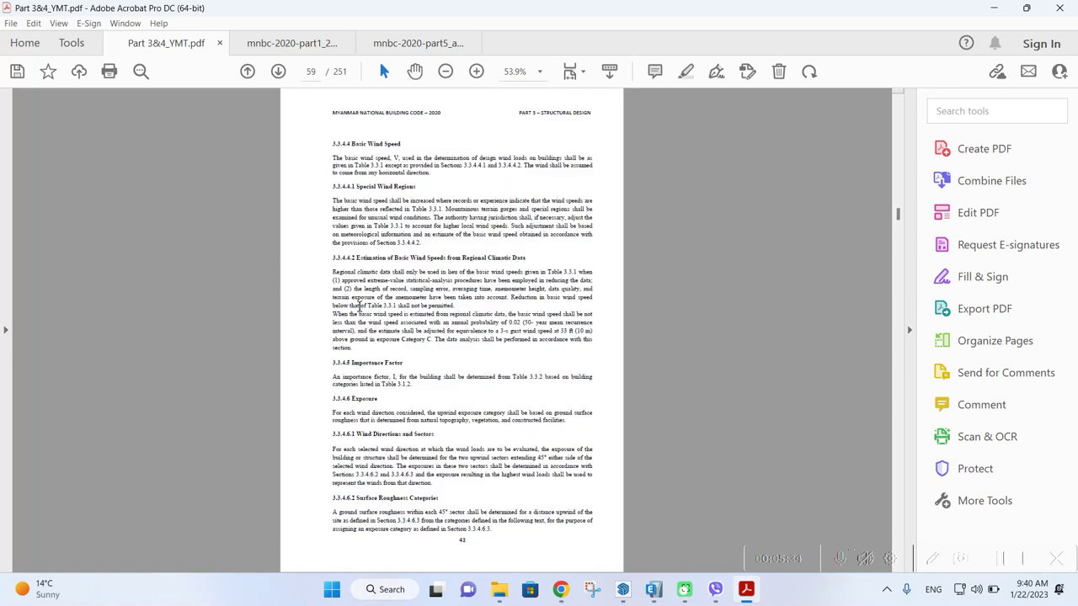
scroll(360, 303, "down", 3)
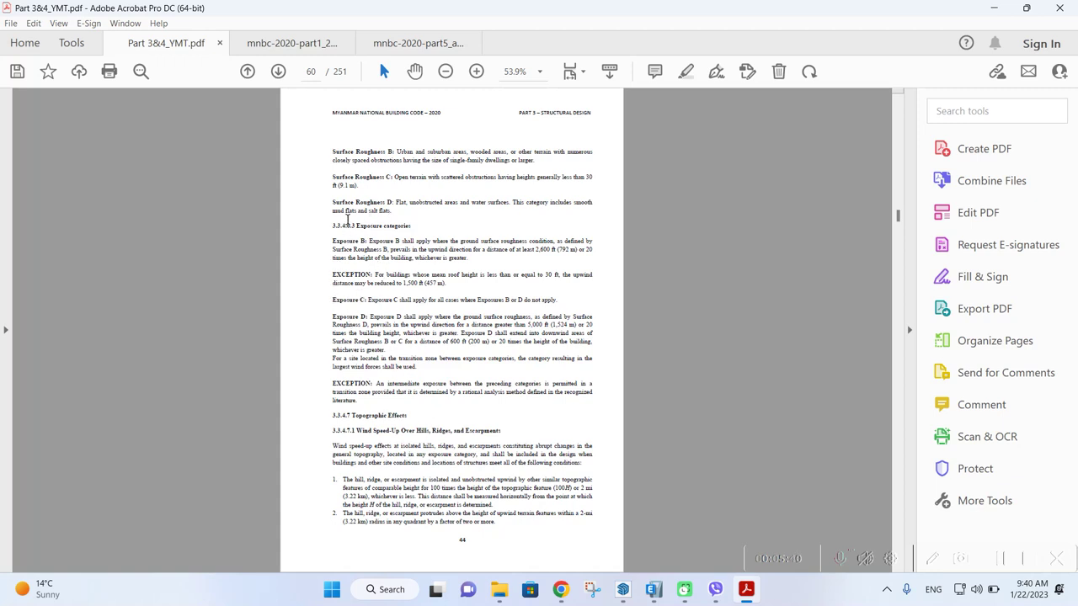
Read section 3.3.4.6 Exposure at 100% zoom, continuing to the surface roughness categories
scroll(393, 277, "up", 3)
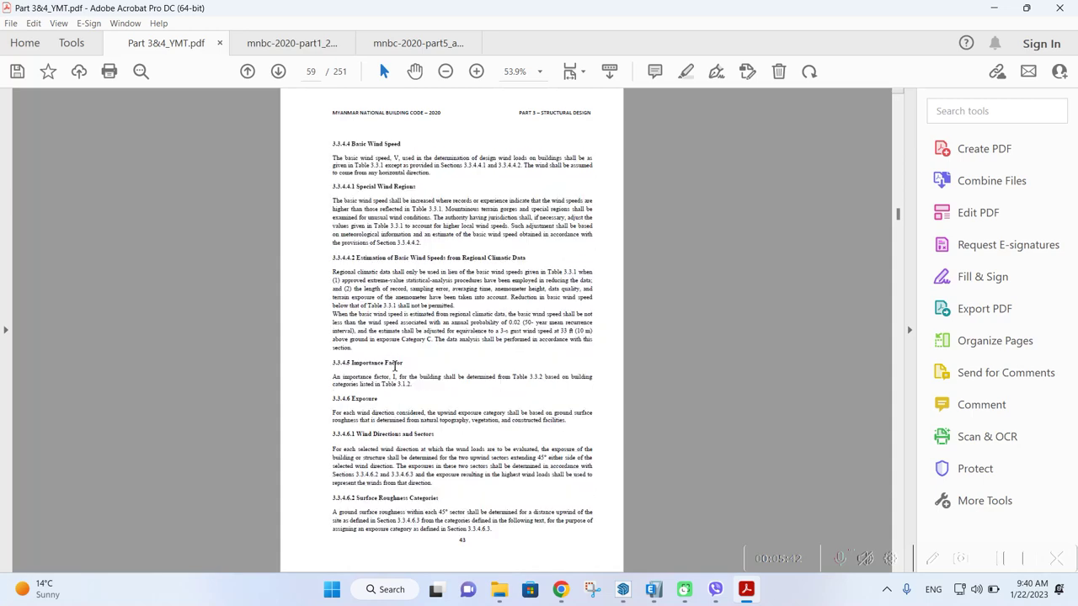
scroll(413, 547, "up", 3, "ctrl")
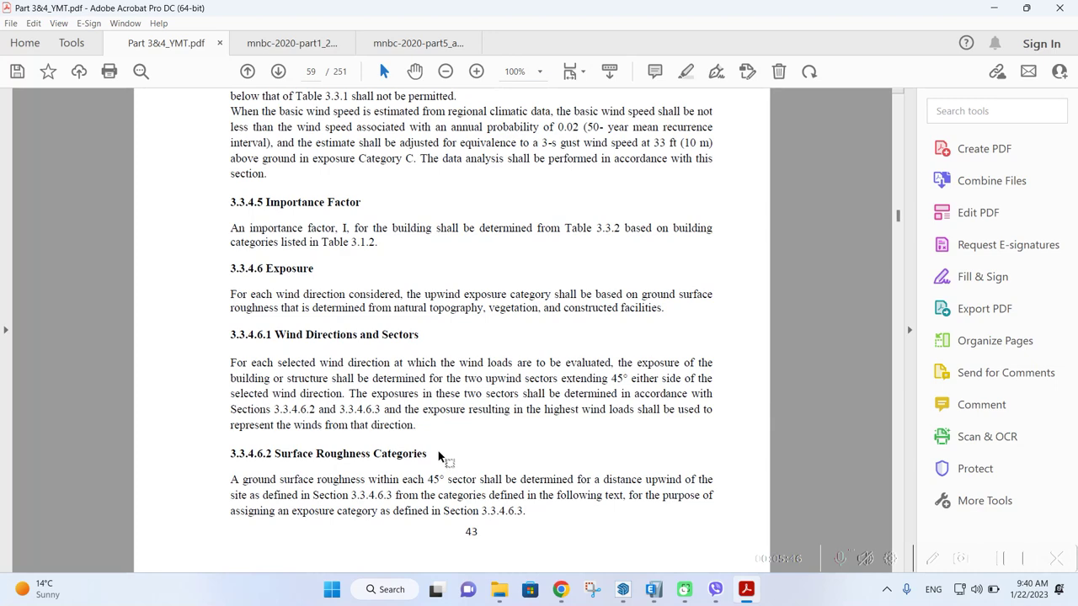
scroll(440, 458, "down", 1)
scroll(505, 349, "down", 3)
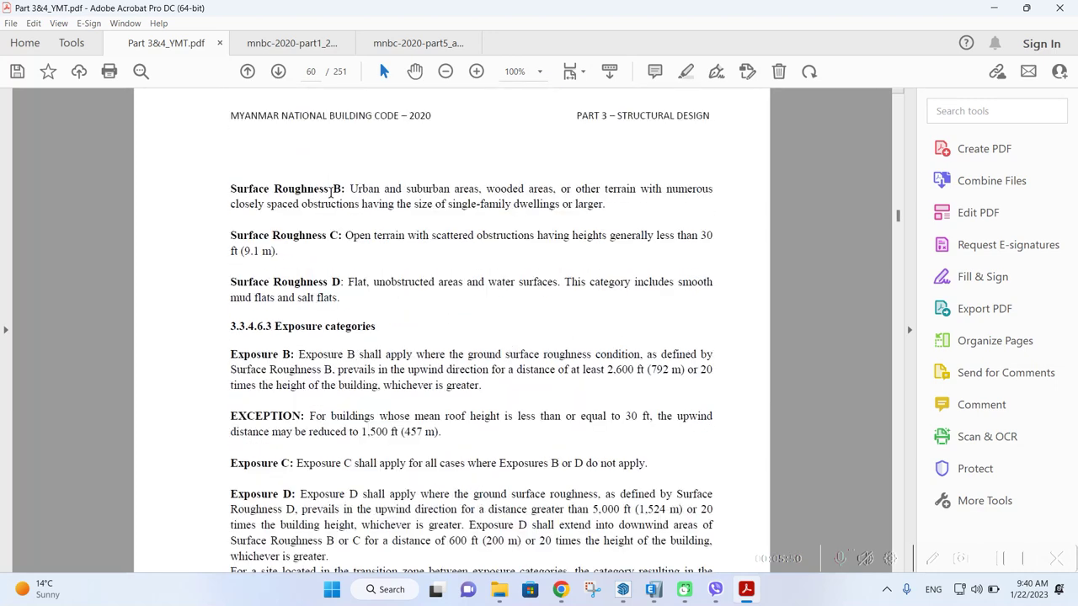
Highlight "Urban and suburban areas," in the Surface Roughness B definition
left_click_drag(233, 187, 684, 192)
left_click(493, 169)
left_click_drag(231, 204, 592, 211)
left_click(447, 210)
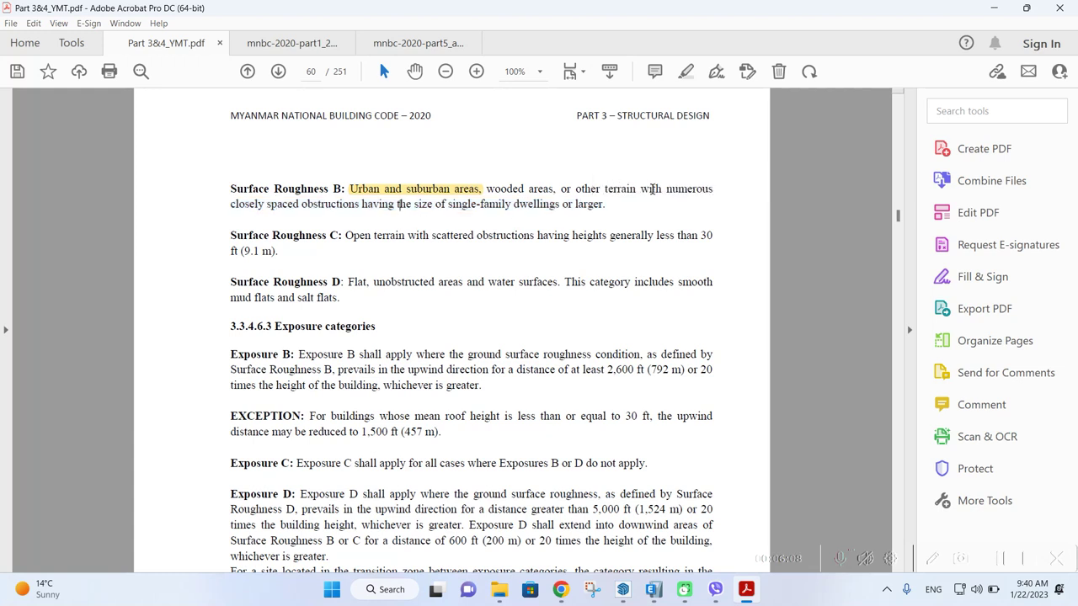
Read the closely spaced obstructions wording of Surface Roughness B and the definition of Surface Roughness C
left_click_drag(226, 209, 360, 208)
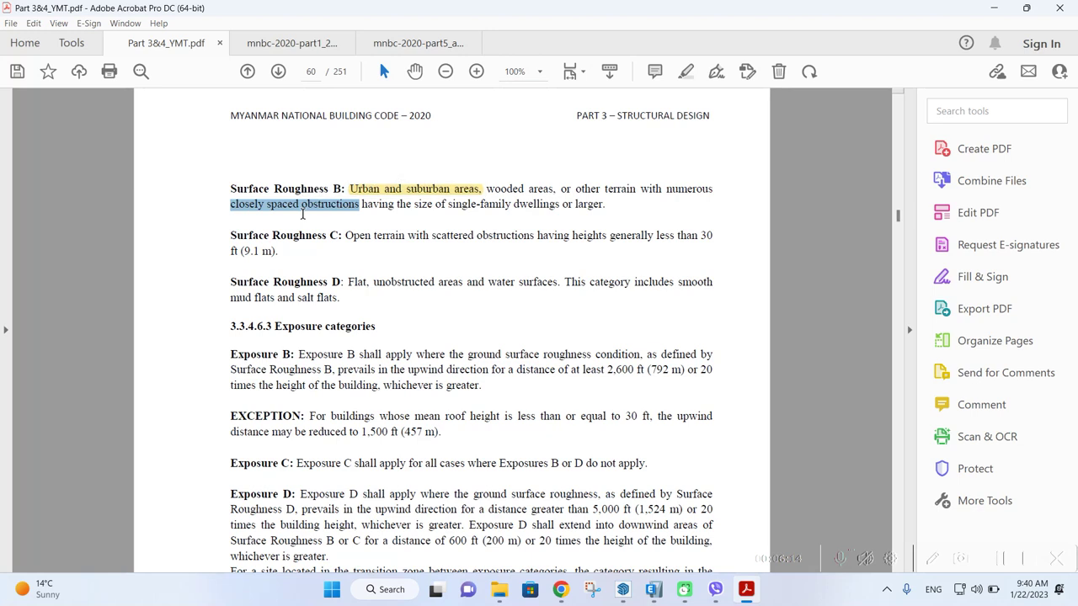
left_click(417, 246)
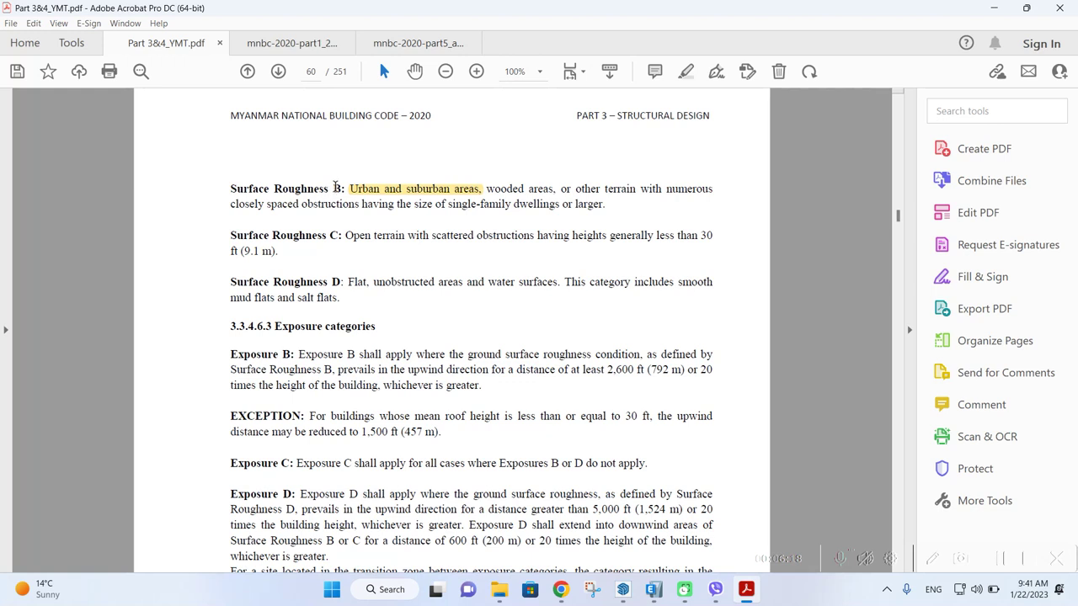
double_click(334, 236)
left_click_drag(345, 237, 549, 242)
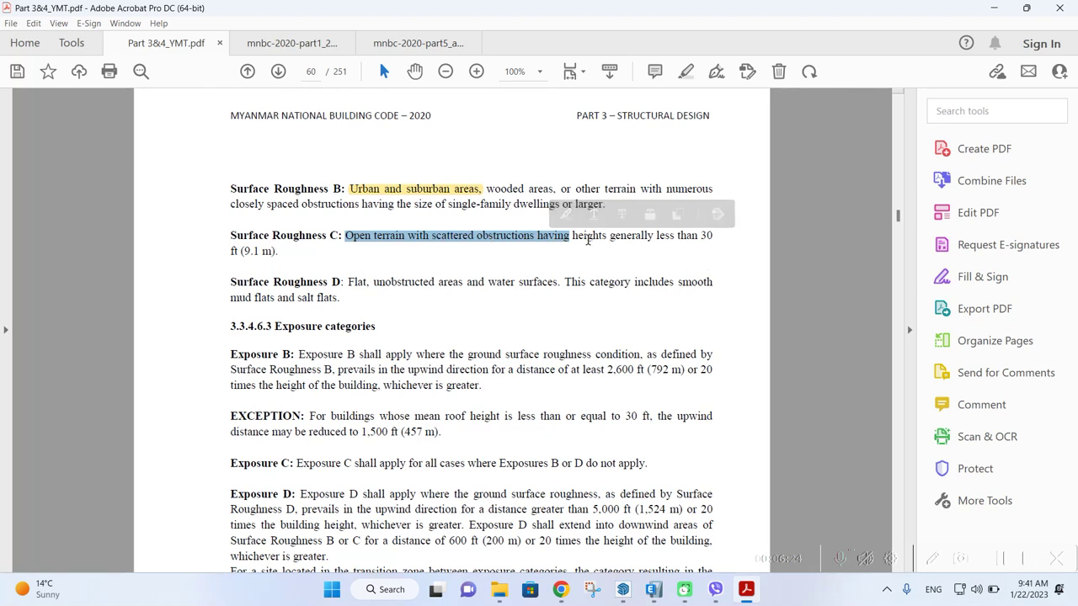
left_click_drag(573, 237, 704, 242)
left_click(275, 256)
Read the Surface Roughness D definition covering flat, unobstructed areas and water surfaces
double_click(249, 283)
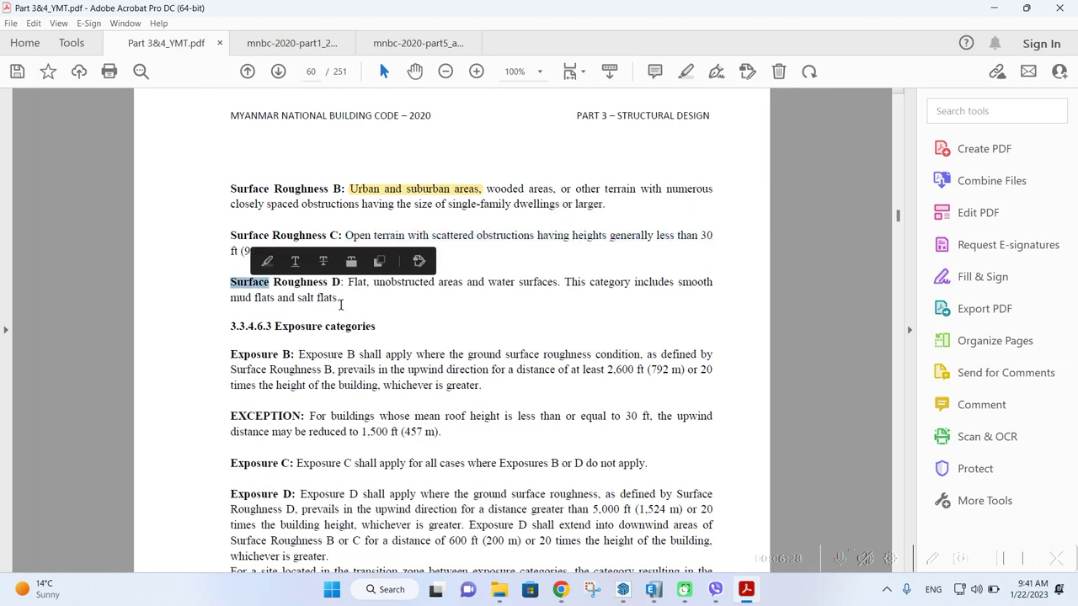
left_click(341, 298)
left_click_drag(333, 285, 470, 290)
left_click(490, 325)
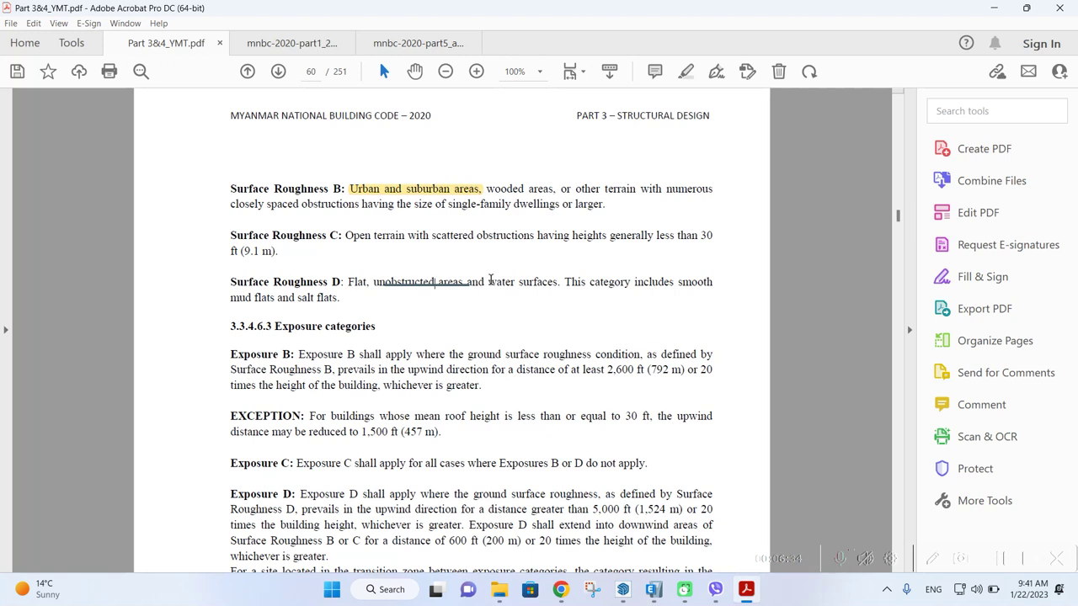
key("ctrl+z")
Highlight the heading "Surface Roughness B:" in the roughness categories
left_click(564, 237)
left_click_drag(234, 189, 343, 192)
left_click(361, 168)
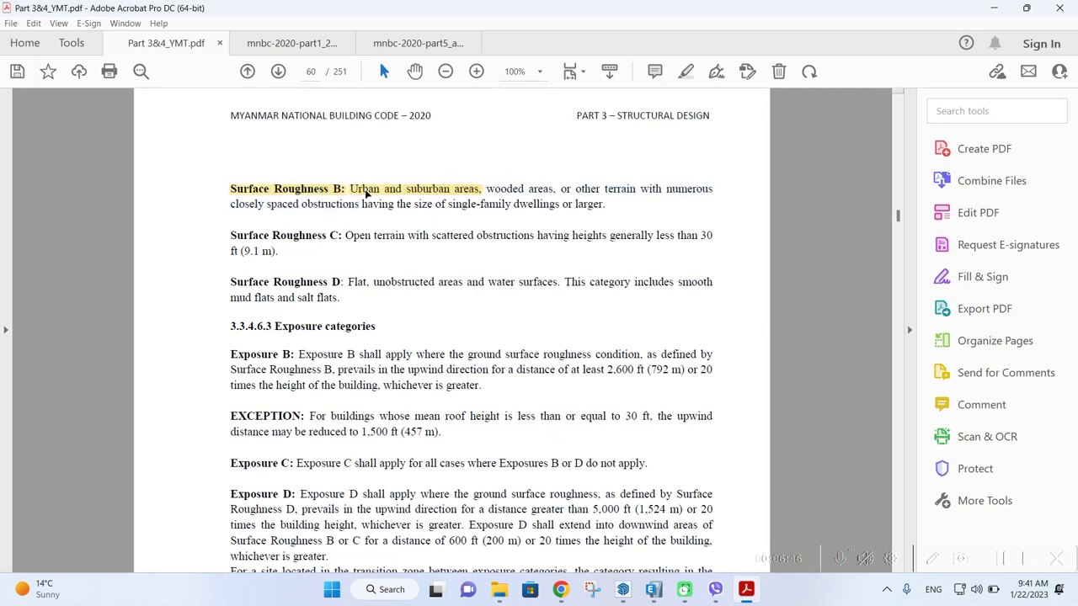
Read the ground surface roughness condition for Exposure B in section 3.3.4.6.3
scroll(378, 242, "down", 1)
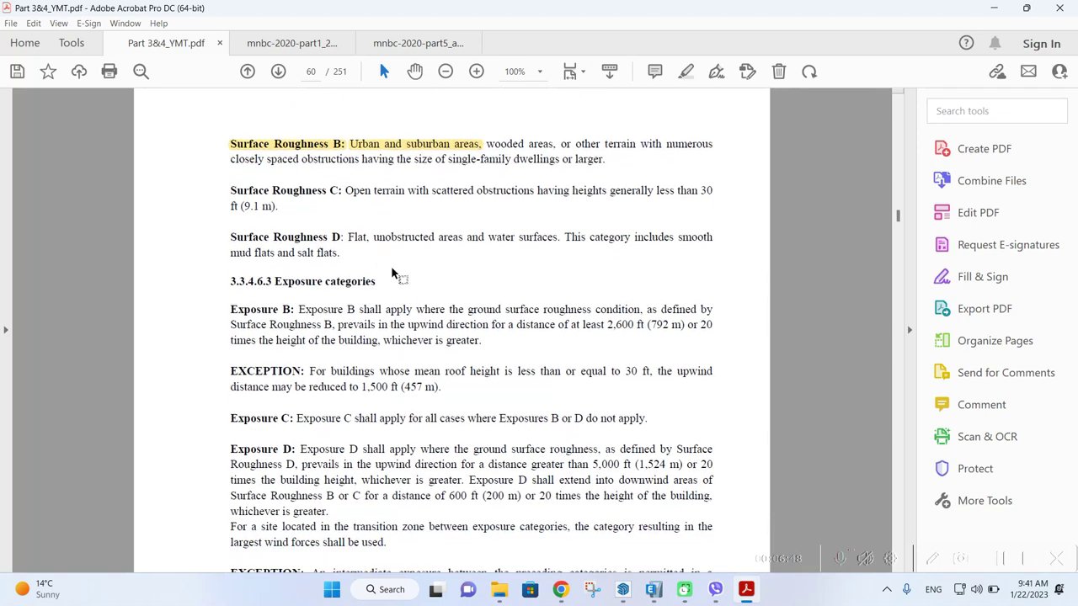
left_click_drag(390, 285, 299, 295)
left_click_drag(540, 313, 639, 310)
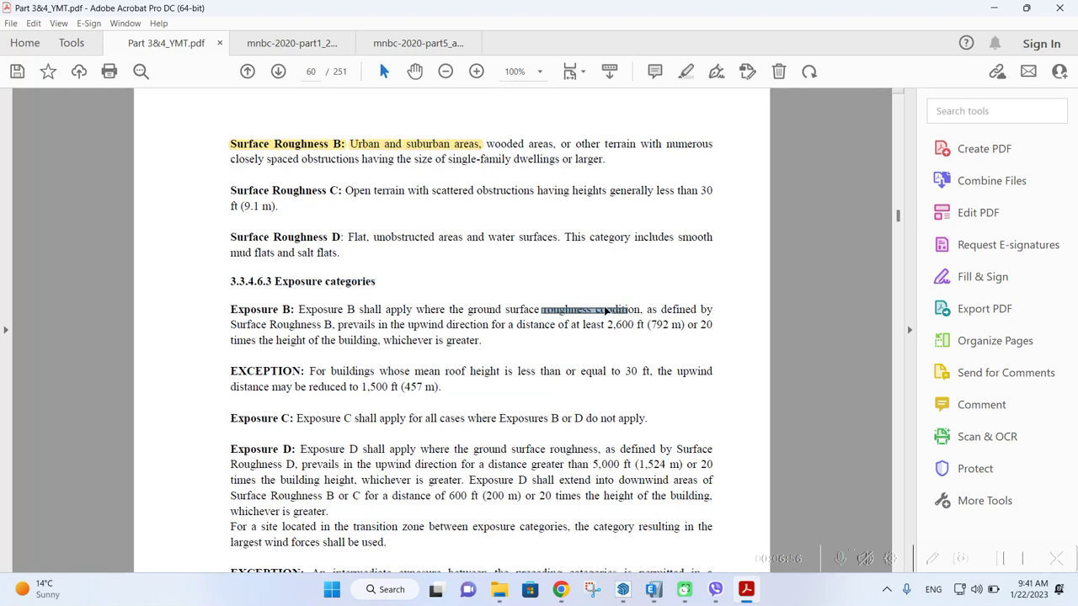
left_click(536, 281)
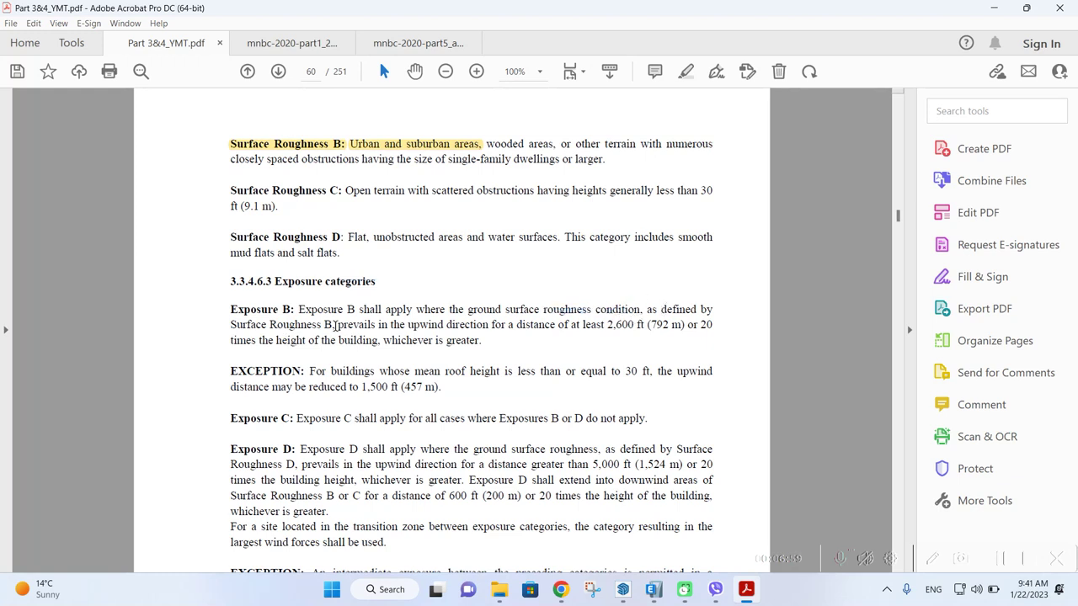
Examine Exposure B's reference to Surface Roughness B and continue to the Exposure C and D definitions
left_click_drag(335, 324, 231, 325)
key("ctrl+z")
left_click_drag(292, 309, 232, 309)
key("ctrl+z")
scroll(273, 315, "down", 2)
scroll(377, 280, "down", 1)
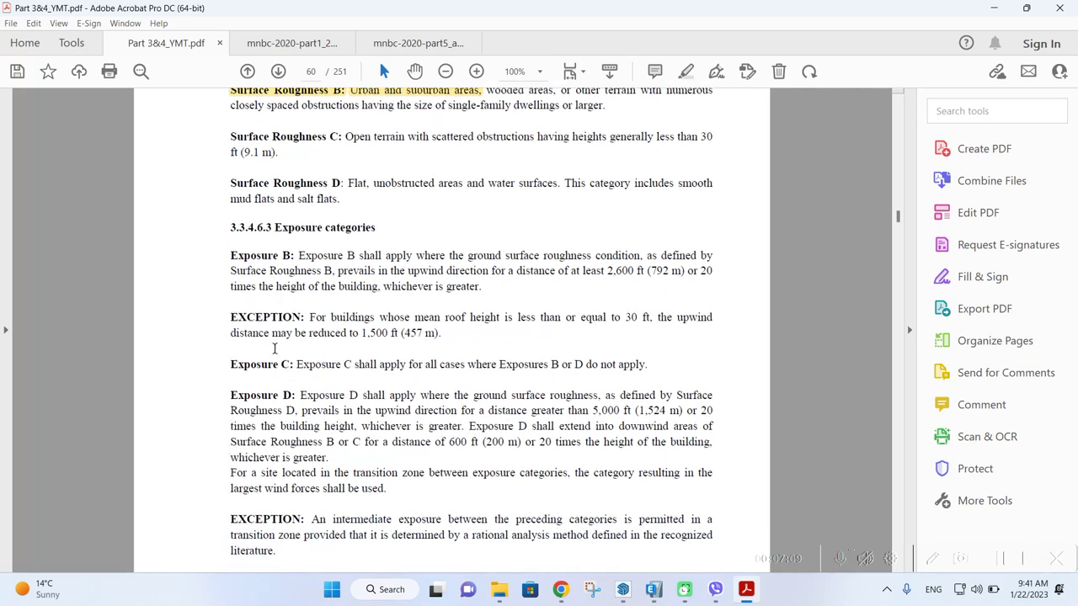
Review the exposure category definitions in the code, and set the wind load pattern's Exposure Type to B in ETABS
scroll(498, 373, "down", 4)
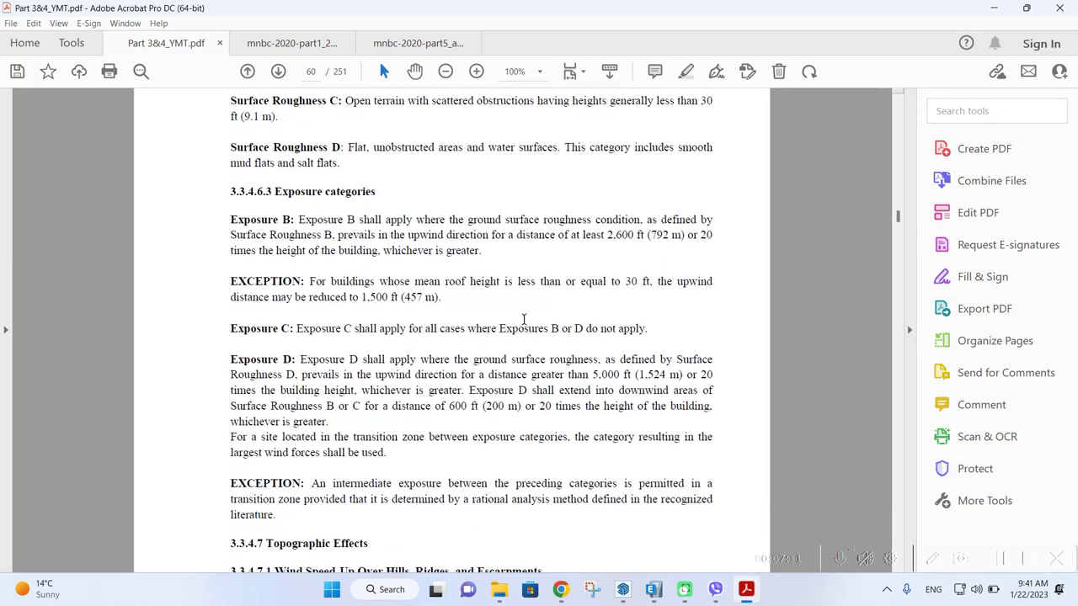
scroll(293, 416, "up", 6)
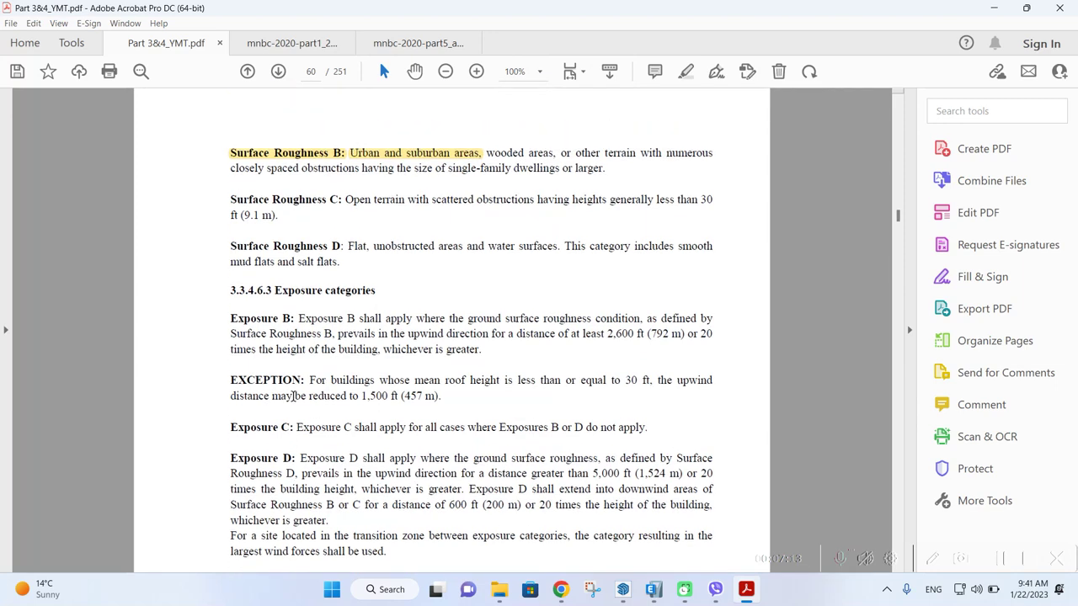
scroll(293, 395, "up", 2)
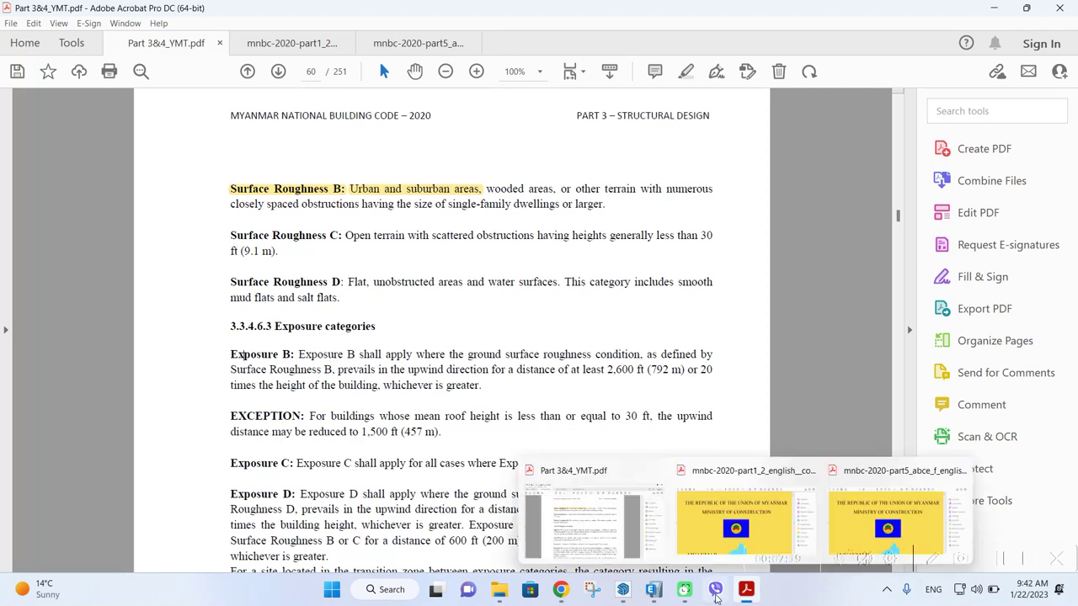
left_click(653, 589)
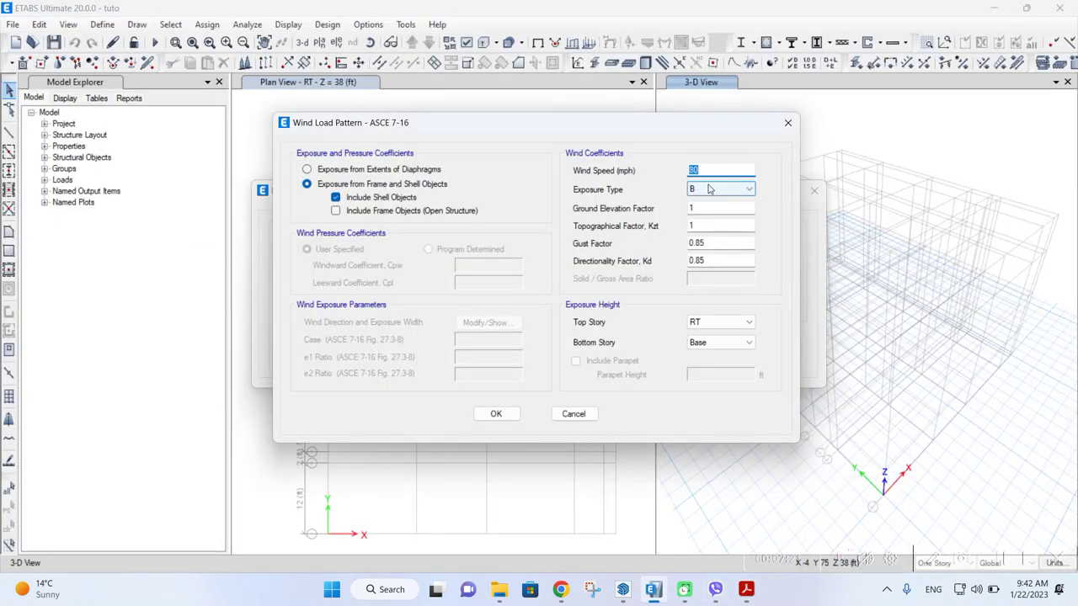
left_click(705, 189)
left_click(704, 199)
left_click(693, 208)
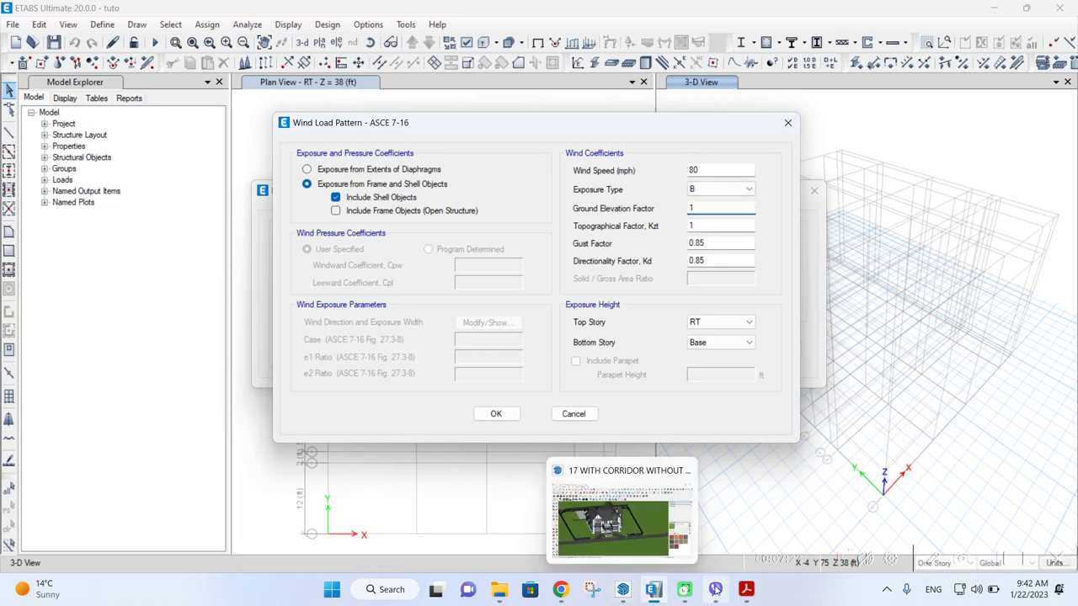
Look up section 3.3.4.7 Topographic Effects in Part 3&4_YMT.pdf and return to the wind load pattern in ETABS
mouse_move(746, 589)
left_click(612, 511)
scroll(362, 370, "up", 4)
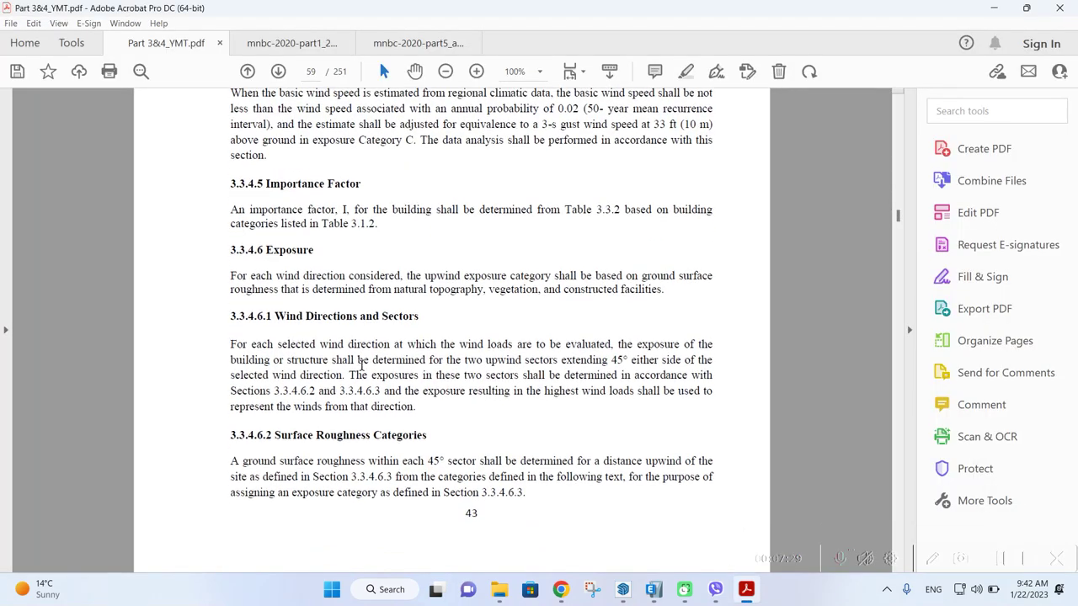
scroll(362, 371, "down", 5)
scroll(362, 371, "down", 6)
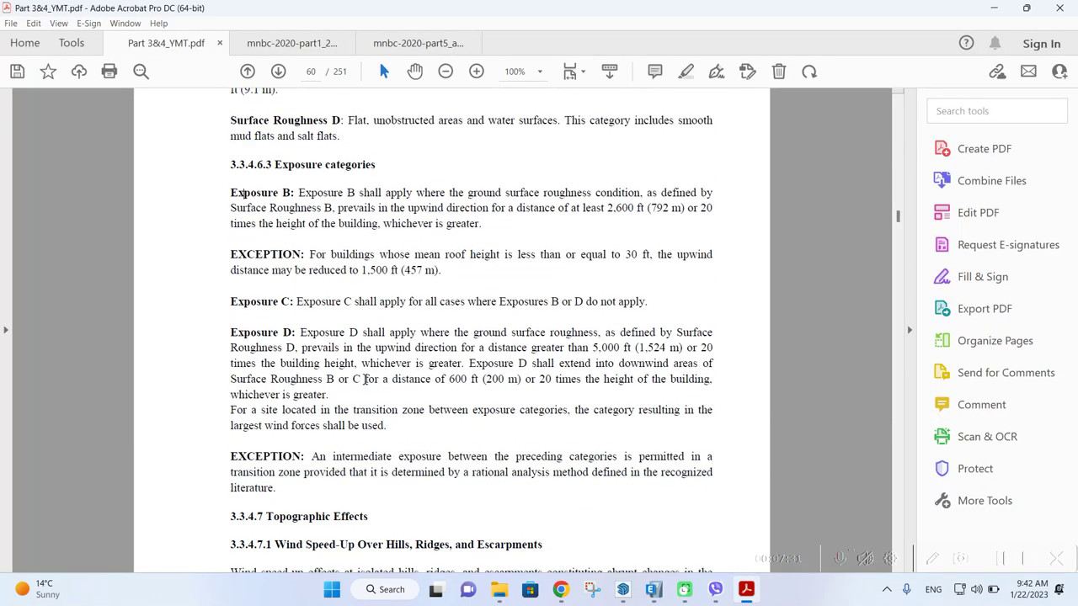
scroll(367, 386, "down", 2)
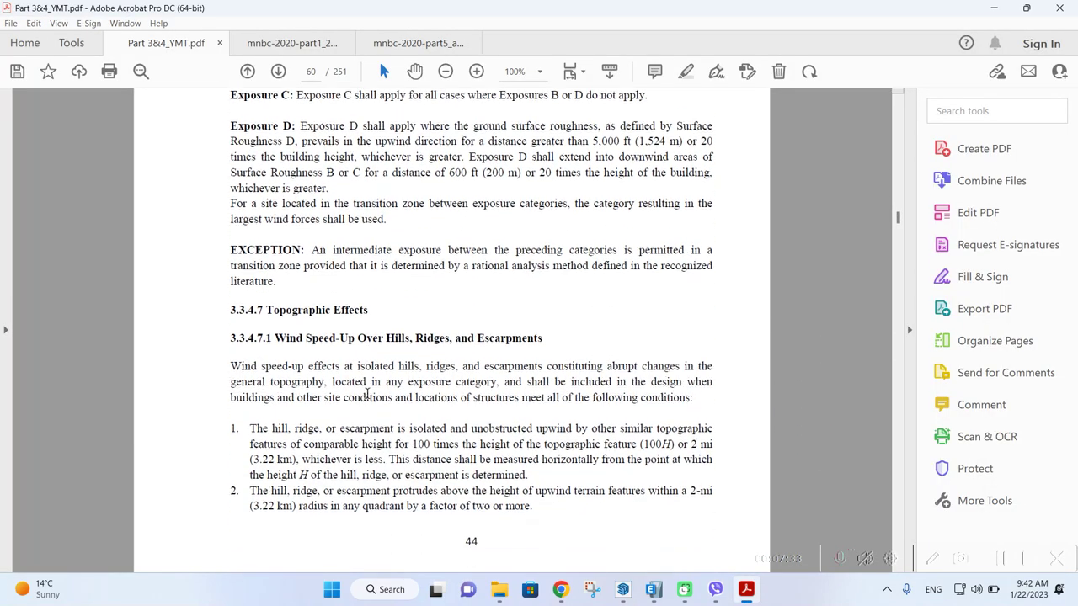
left_click(653, 590)
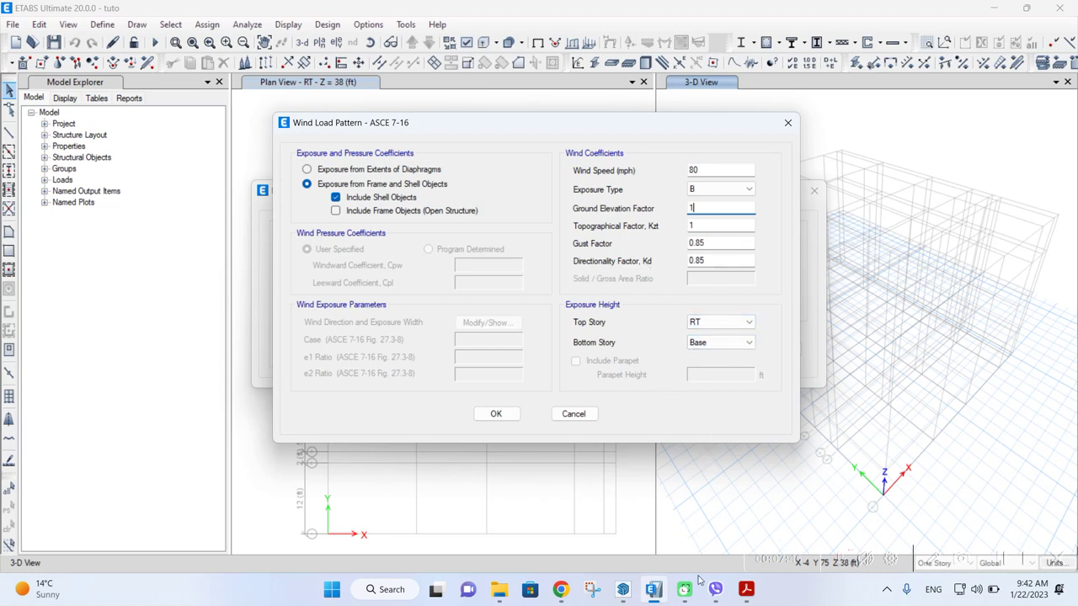
Switch back to the code PDF and find section 3.3.4.7.2 Topographic Factor
mouse_move(740, 592)
left_click(593, 510)
scroll(484, 412, "up", 2)
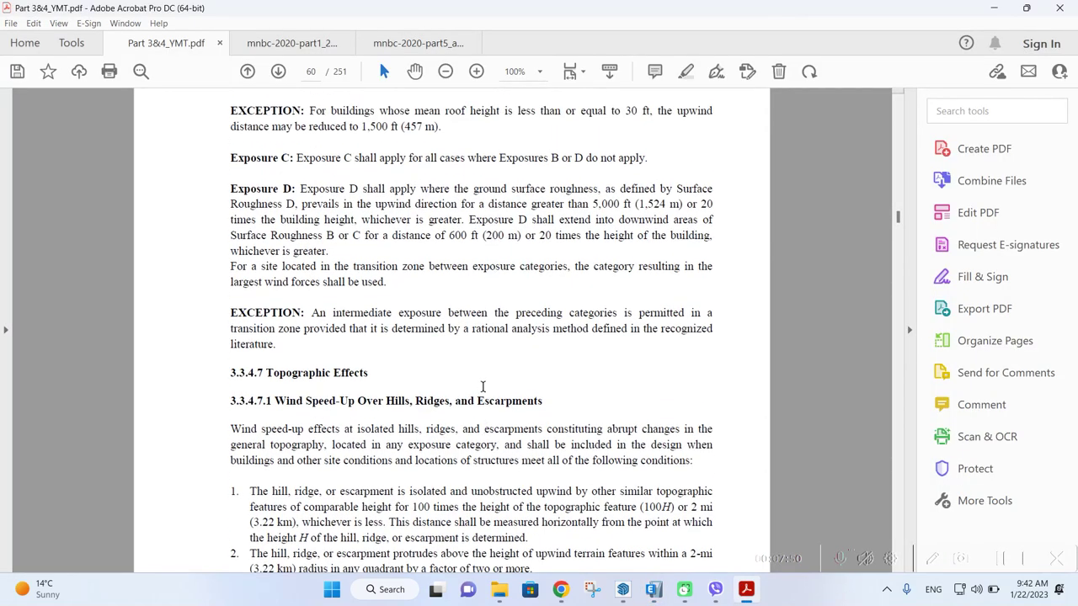
scroll(484, 412, "down", 2)
scroll(484, 412, "down", 10)
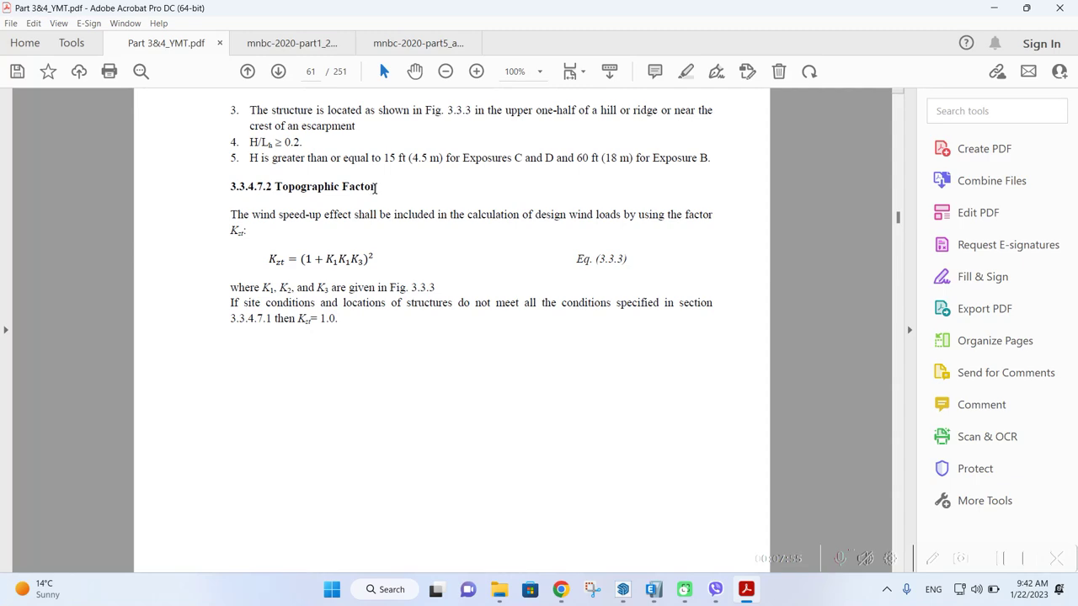
scroll(421, 217, "up", 10)
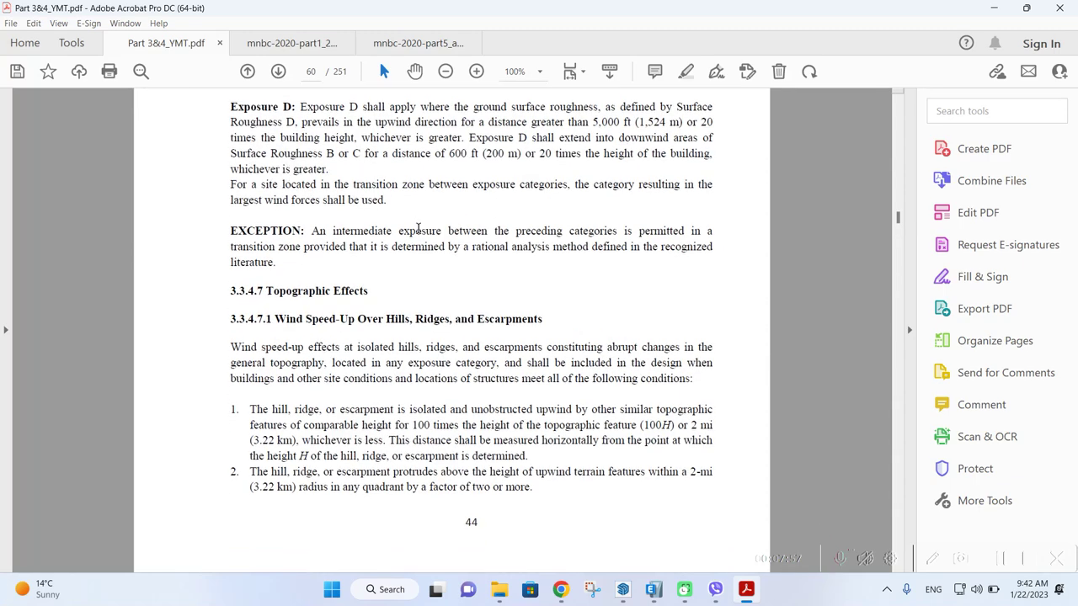
scroll(419, 228, "down", 10)
left_click_drag(391, 249, 282, 257)
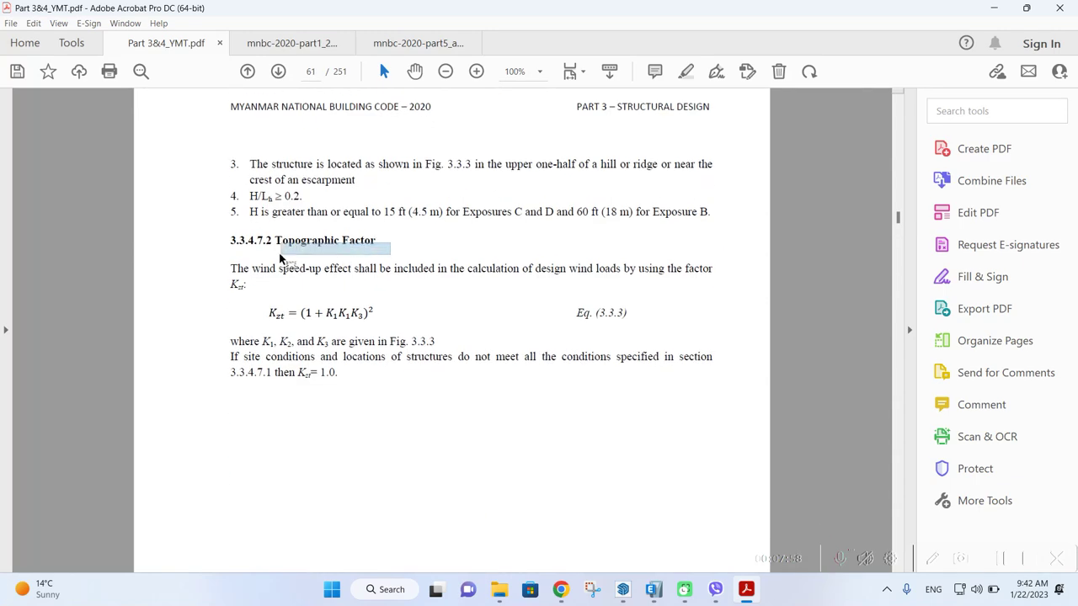
Read the Kzt rule for sites that do not meet all the conditions of section 3.3.4.7.1
left_click_drag(229, 357, 275, 380)
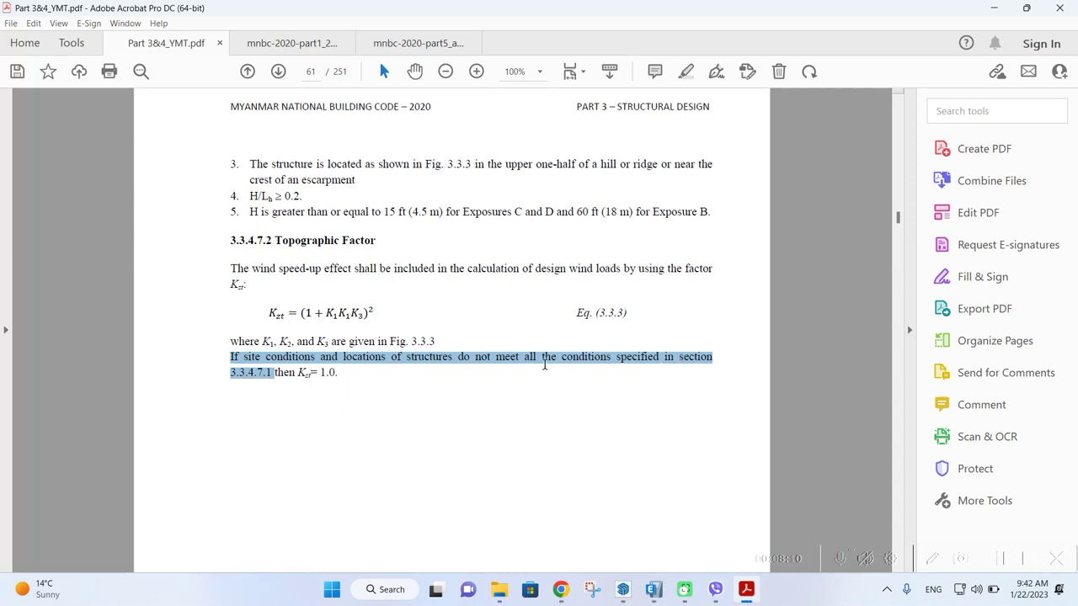
left_click(469, 362)
left_click_drag(351, 369, 295, 378)
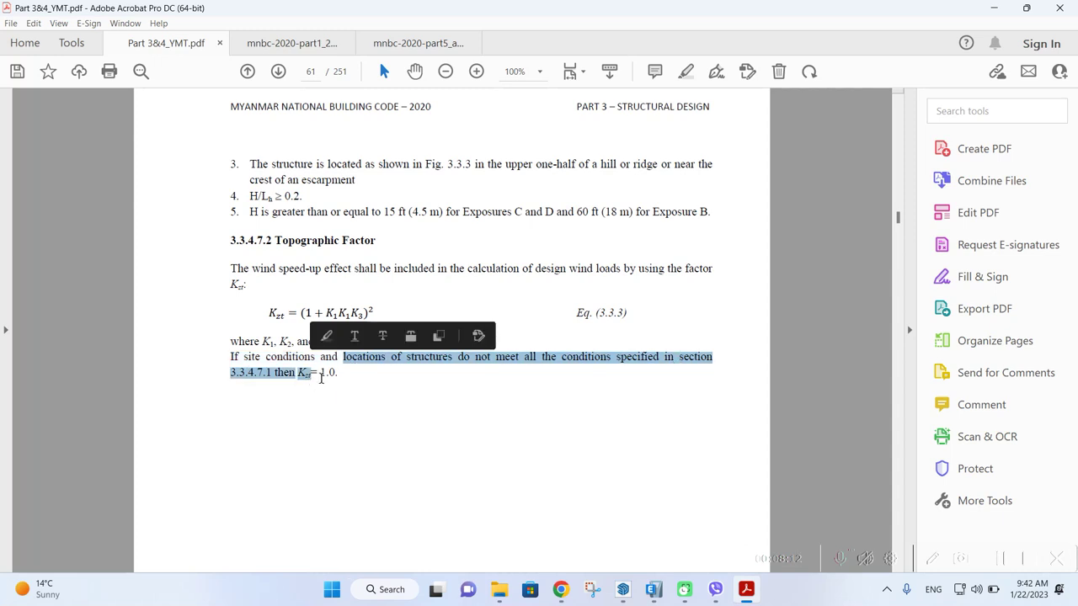
left_click(349, 390)
Look through the five topographic conditions listed under section 3.3.4.7.1 across pages 60 and 61
scroll(349, 390, "up", 10)
scroll(311, 359, "down", 1)
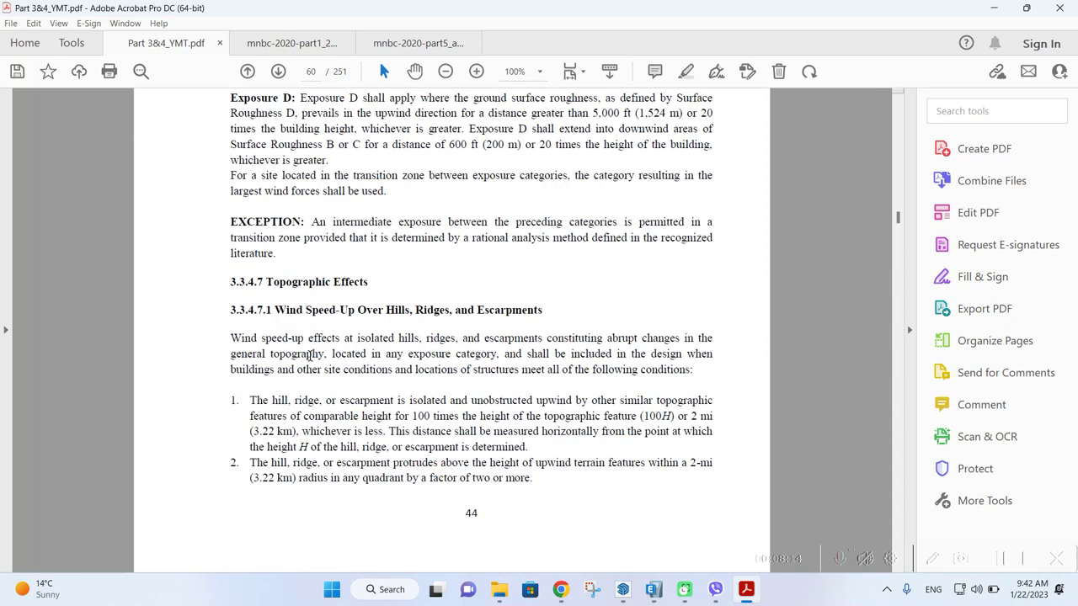
scroll(274, 338, "down", 1)
scroll(283, 320, "up", 1)
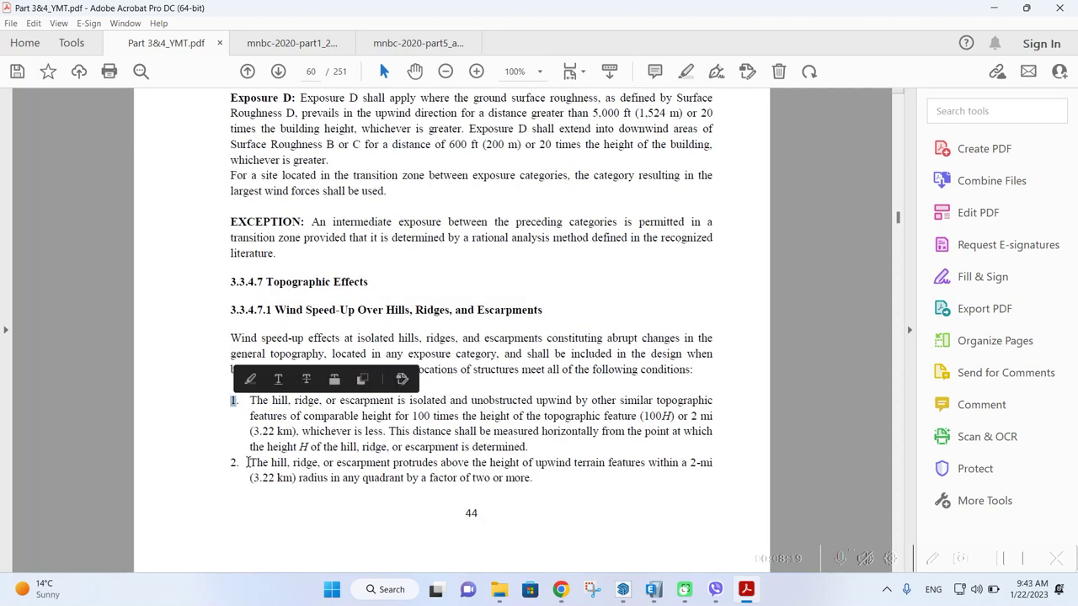
scroll(278, 437, "down", 1)
scroll(261, 247, "up", 1)
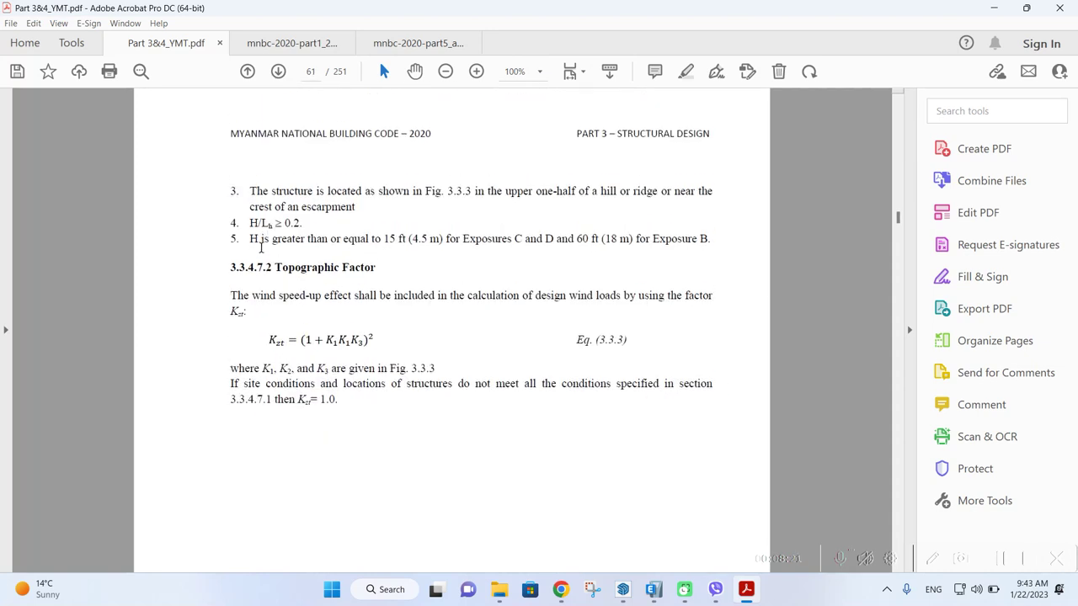
scroll(276, 314, "up", 3)
Read condition 1 on isolated, unobstructed hills, ridges or escarpments, including its upwind distance limits
left_click_drag(252, 404, 336, 404)
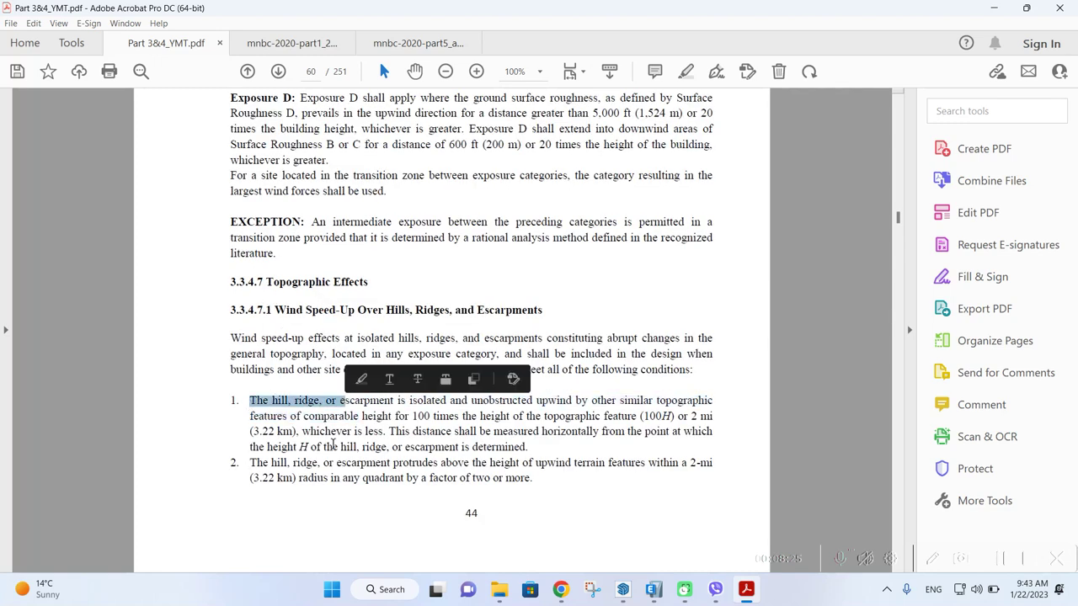
left_click(270, 469)
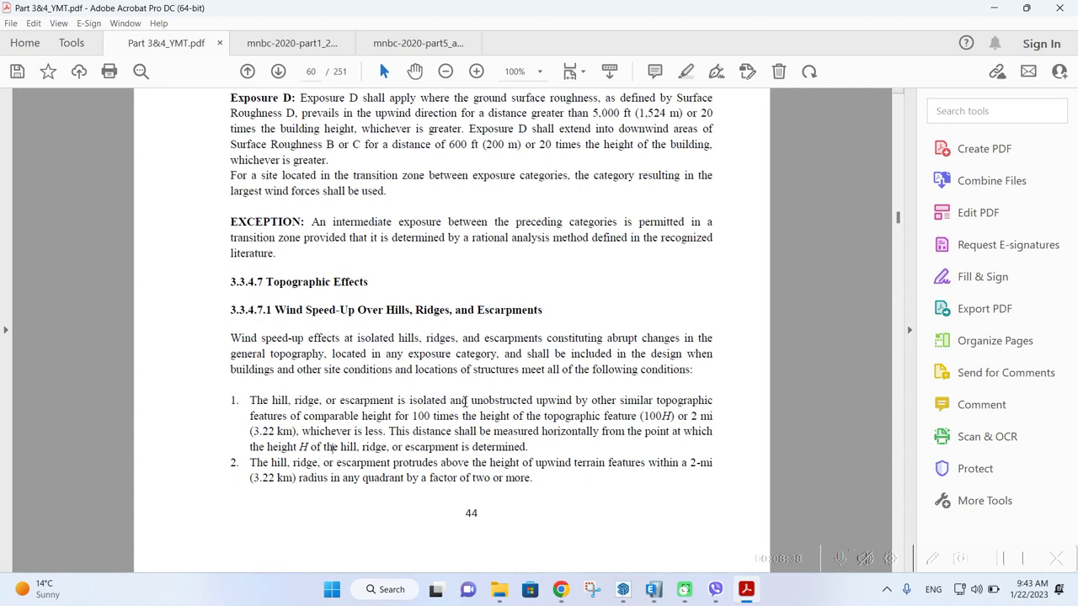
left_click_drag(408, 400, 707, 414)
left_click(622, 411)
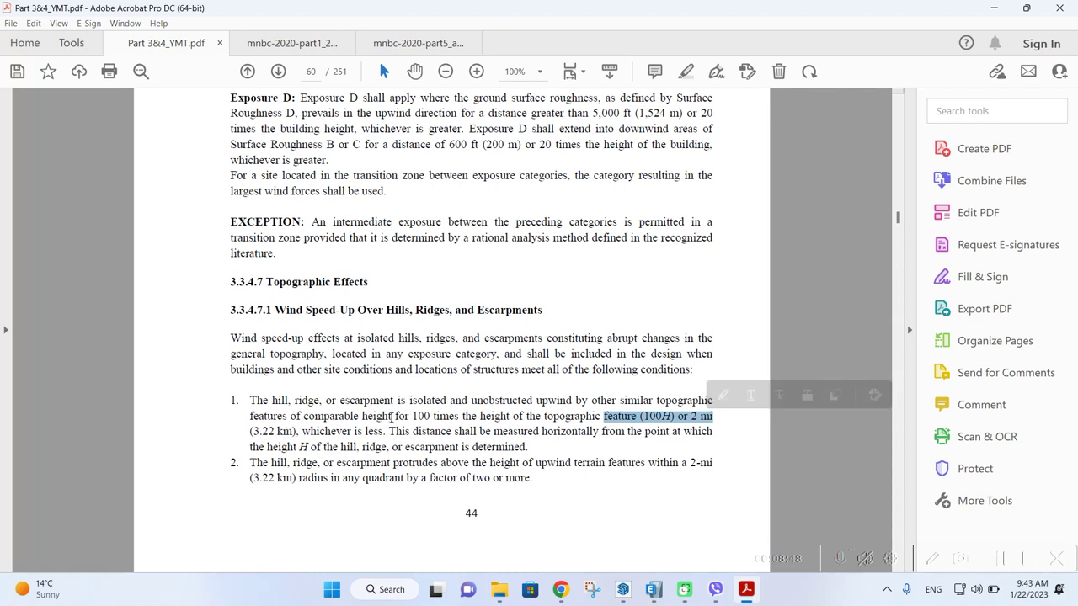
left_click_drag(412, 416, 476, 416)
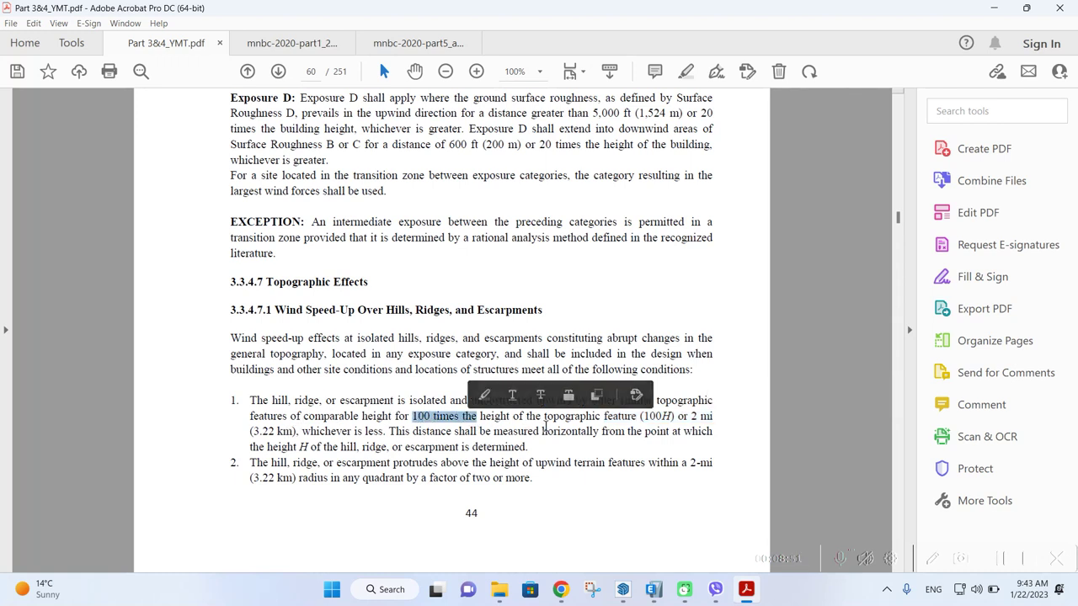
left_click_drag(544, 430, 579, 431)
left_click(652, 435)
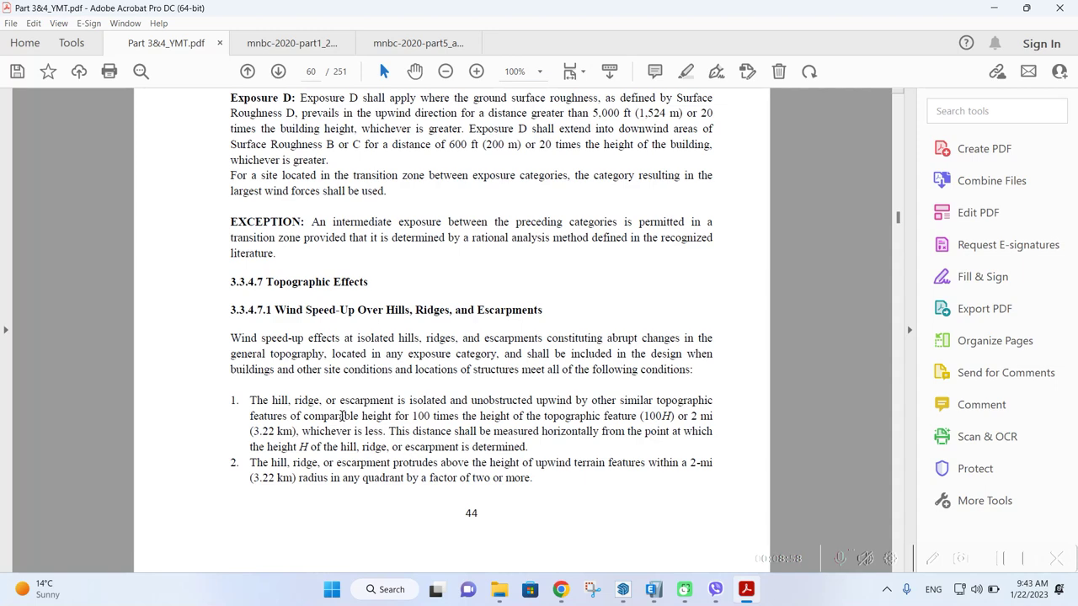
Read condition 2 on how far the hill, ridge or escarpment protrudes above upwind terrain
scroll(341, 415, "down", 10)
scroll(292, 368, "up", 10)
left_click_drag(247, 468, 522, 491)
left_click(510, 497)
Read condition 3's reference to Fig. 3.3.3 and condition 4's H/Lh ratio on page 61
scroll(407, 482, "down", 10)
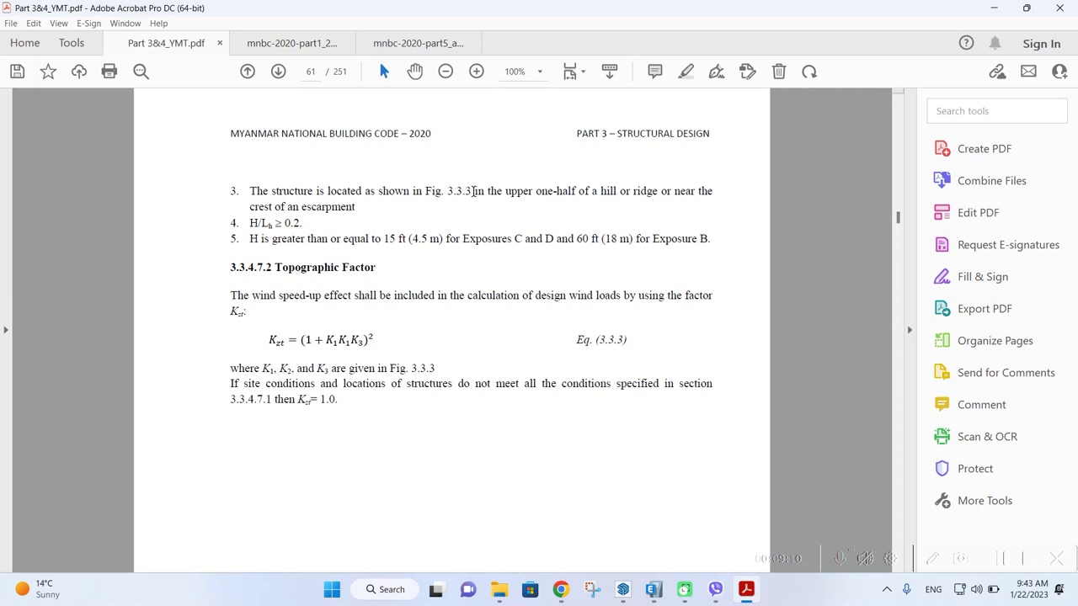
left_click_drag(471, 192, 426, 191)
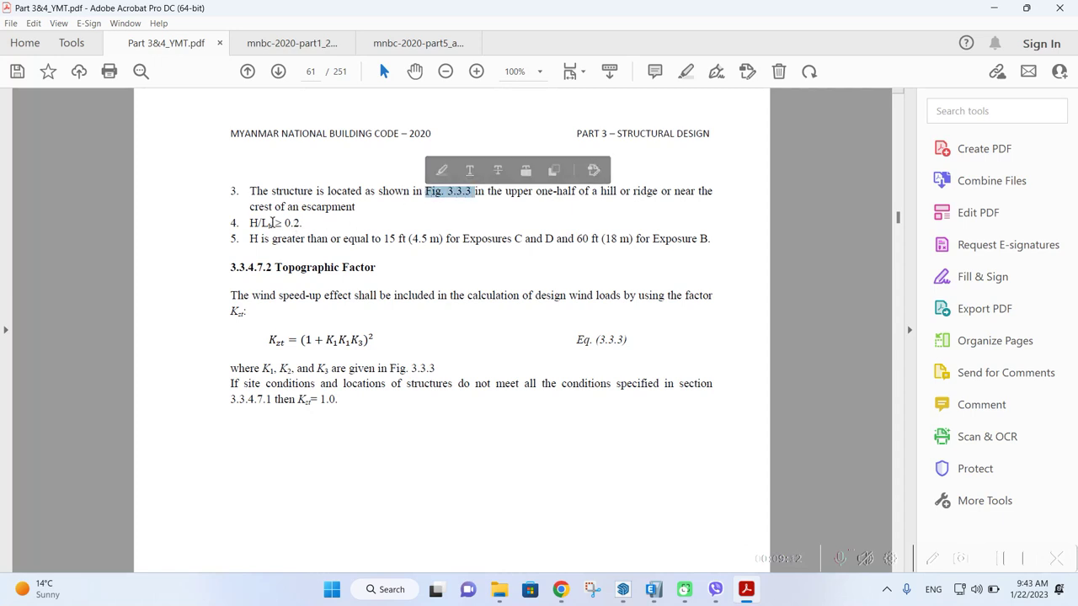
left_click_drag(273, 222, 329, 240)
left_click(325, 267)
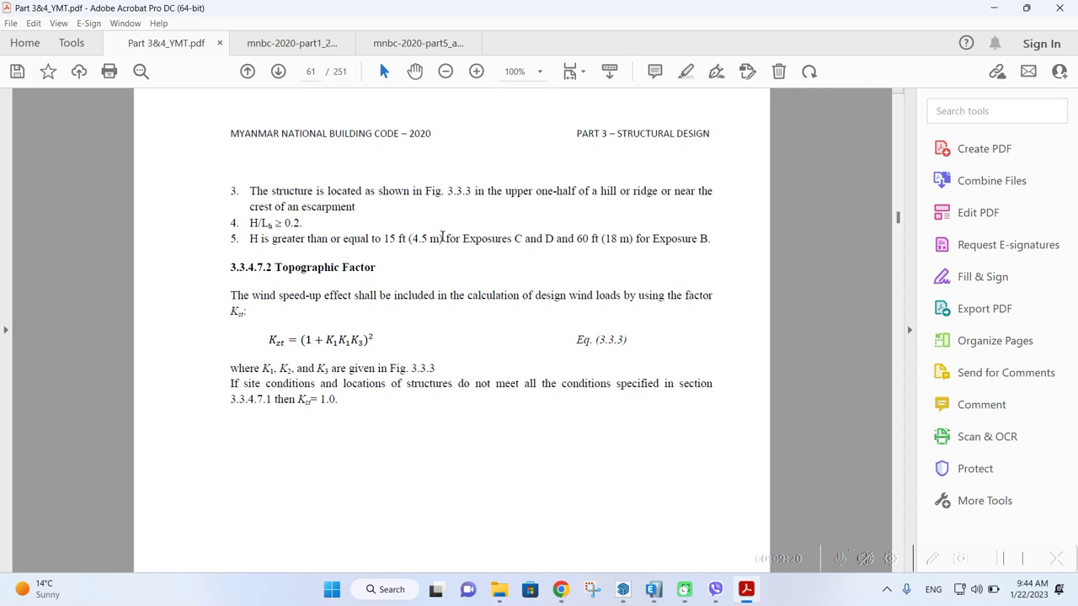
Continue past the topographic factor section to the Figure 3.3.1 design wind pressure diagram and its notes
scroll(429, 247, "down", 5)
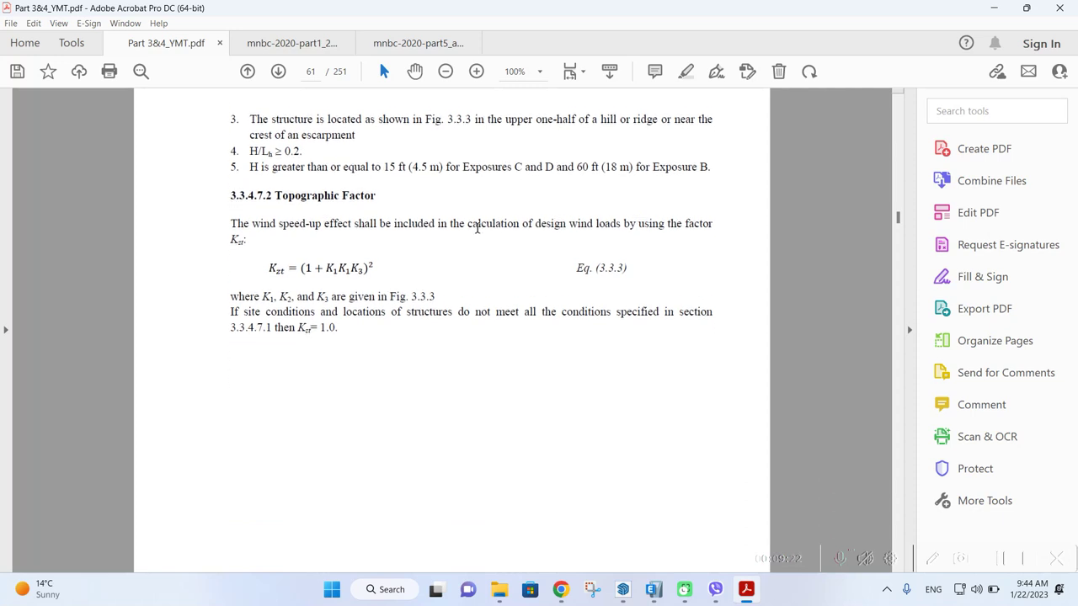
scroll(413, 253, "down", 2)
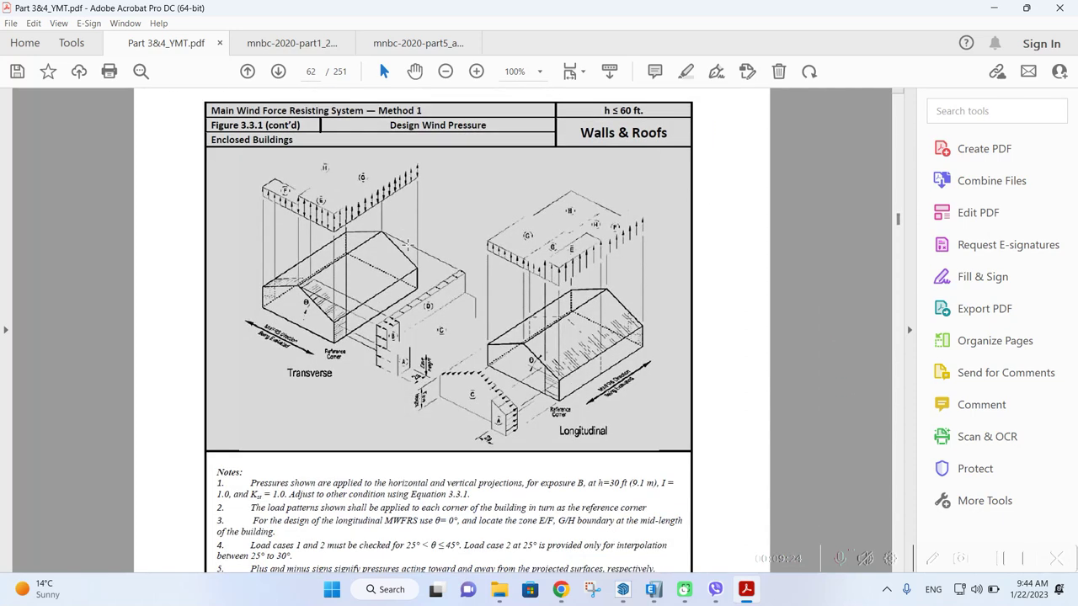
scroll(421, 261, "down", 8)
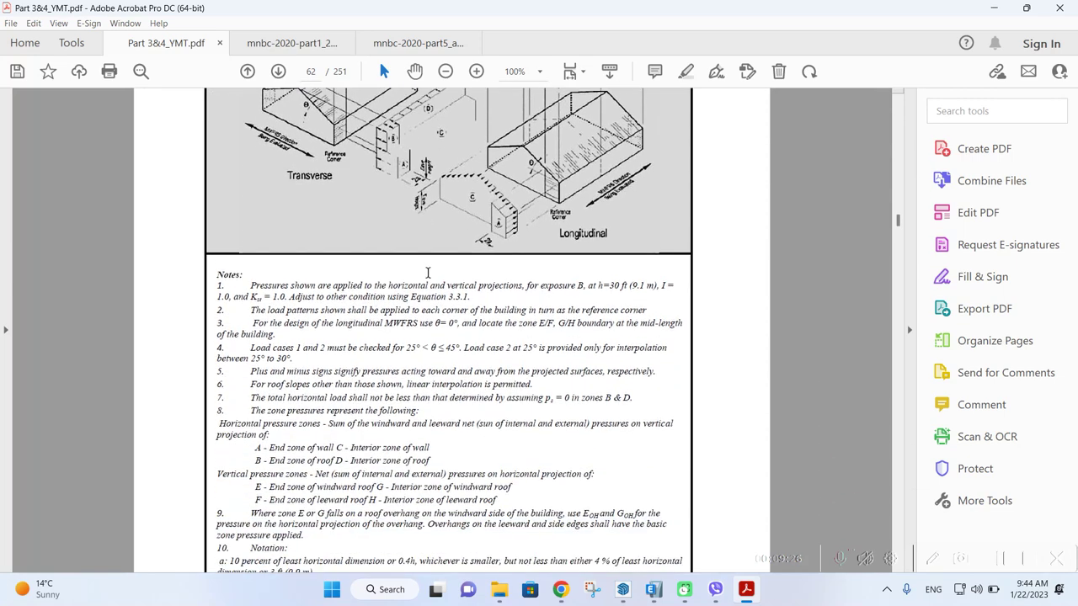
scroll(435, 284, "down", 1, "ctrl")
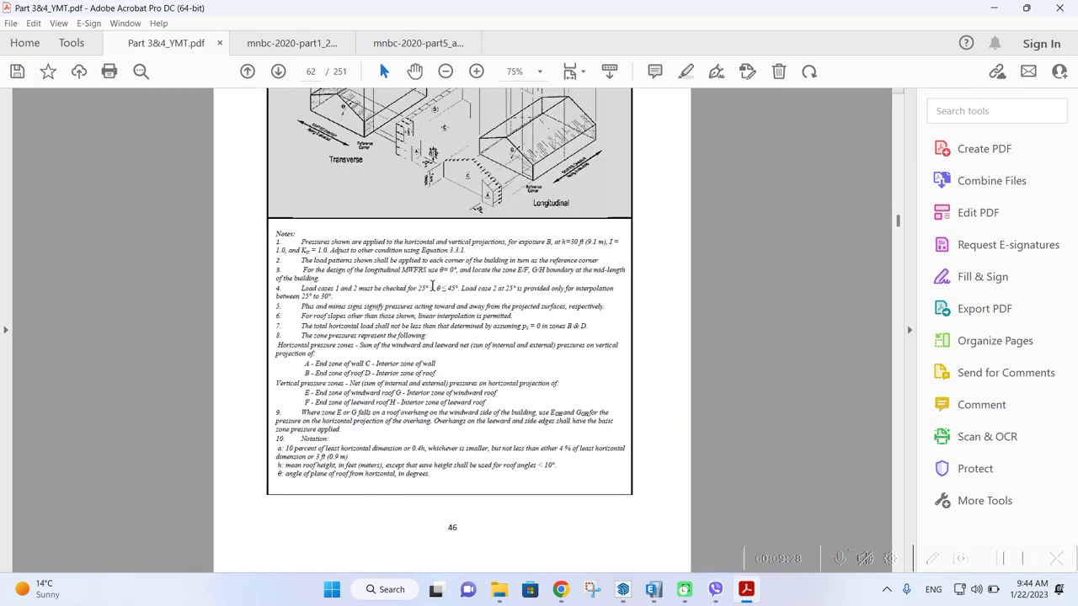
Examine the Simplified Design Wind Pressure table on page 63, enlarged to 200%
scroll(434, 286, "down", 12)
scroll(431, 287, "down", 1)
scroll(431, 287, "down", 1)
scroll(429, 288, "up", 4, "ctrl")
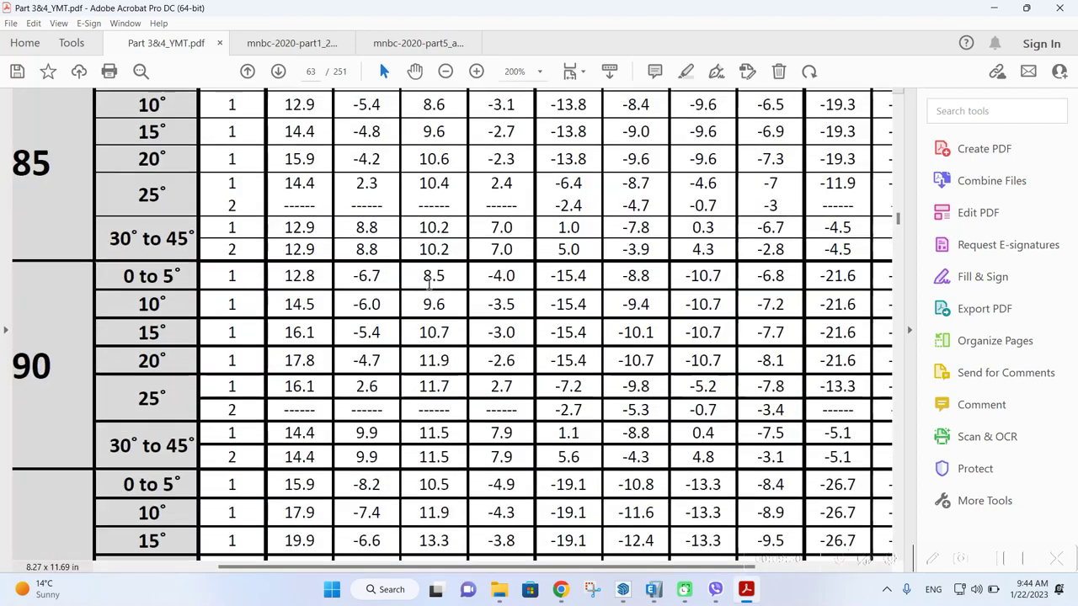
scroll(421, 289, "up", 3)
scroll(419, 289, "up", 10)
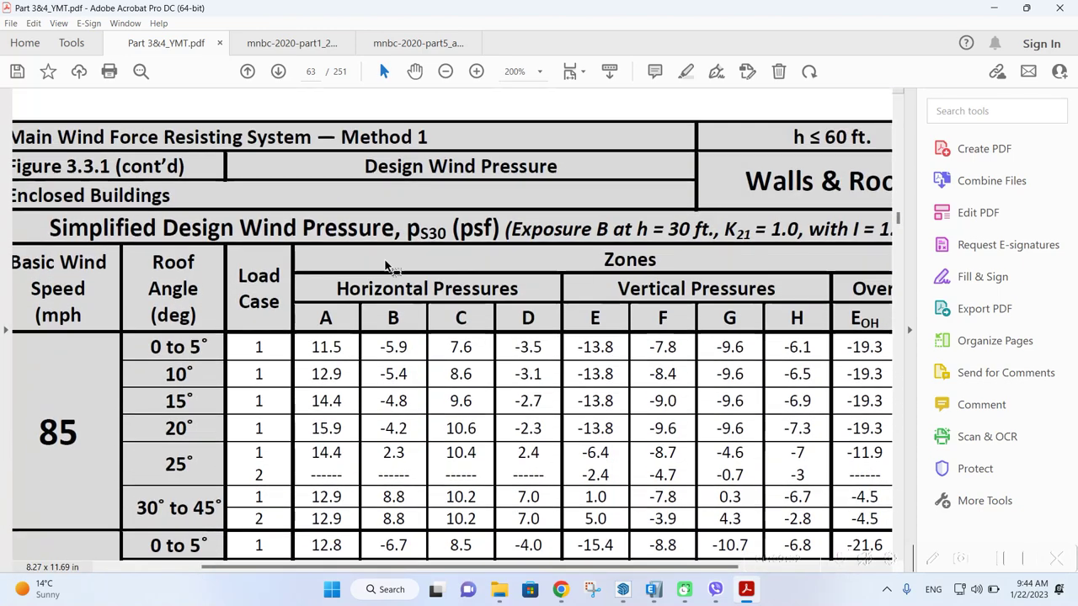
Look back over the Figure 3.3.1 notes at 150% zoom and return to page 61
scroll(385, 284, "down", 1, "ctrl")
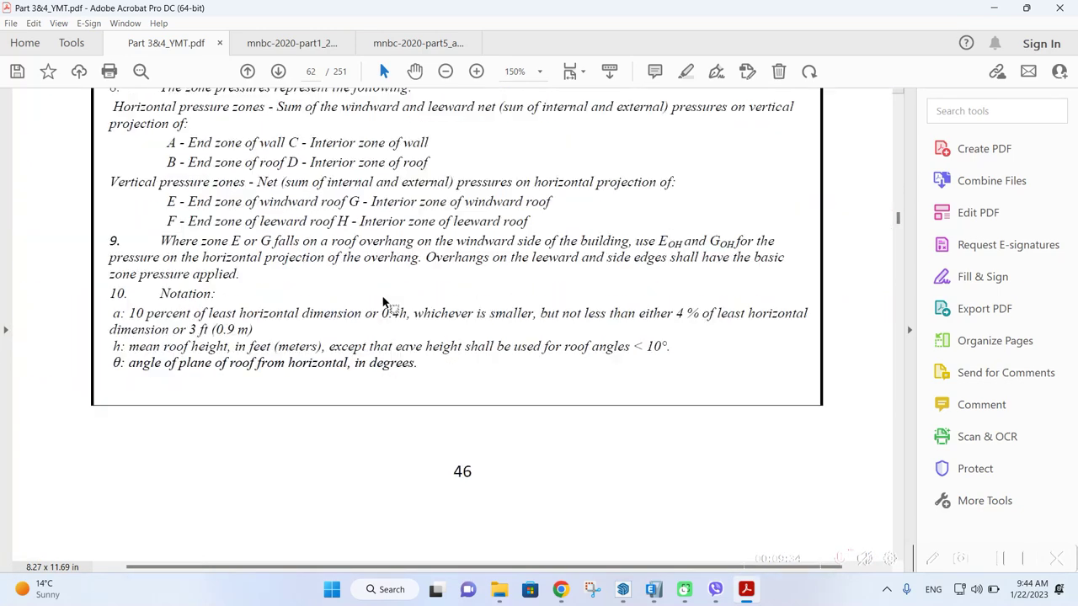
scroll(382, 287, "up", 3)
scroll(381, 289, "up", 5)
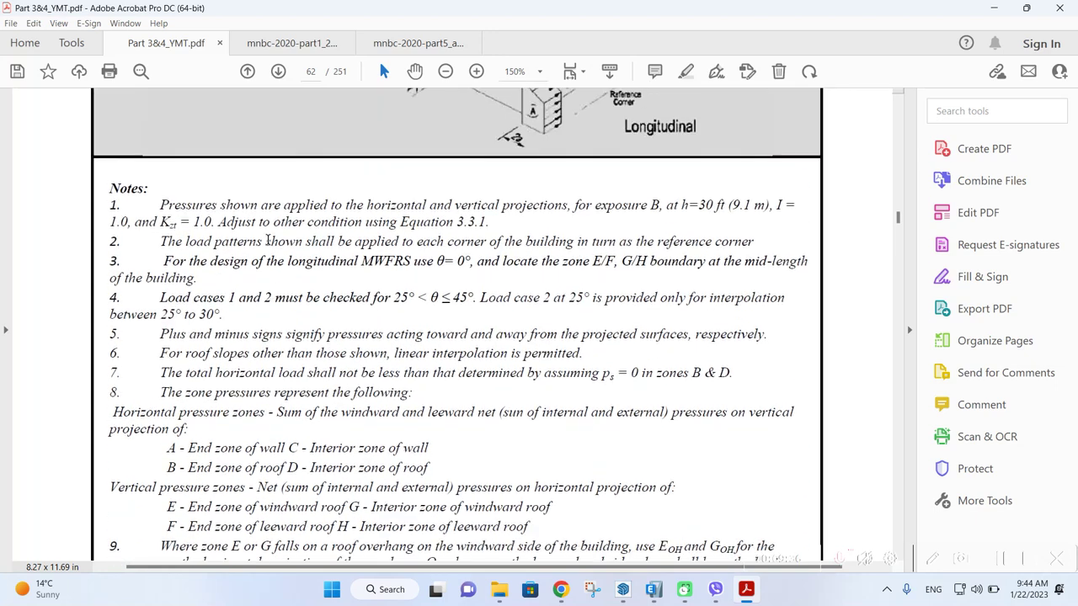
scroll(245, 267, "up", 10)
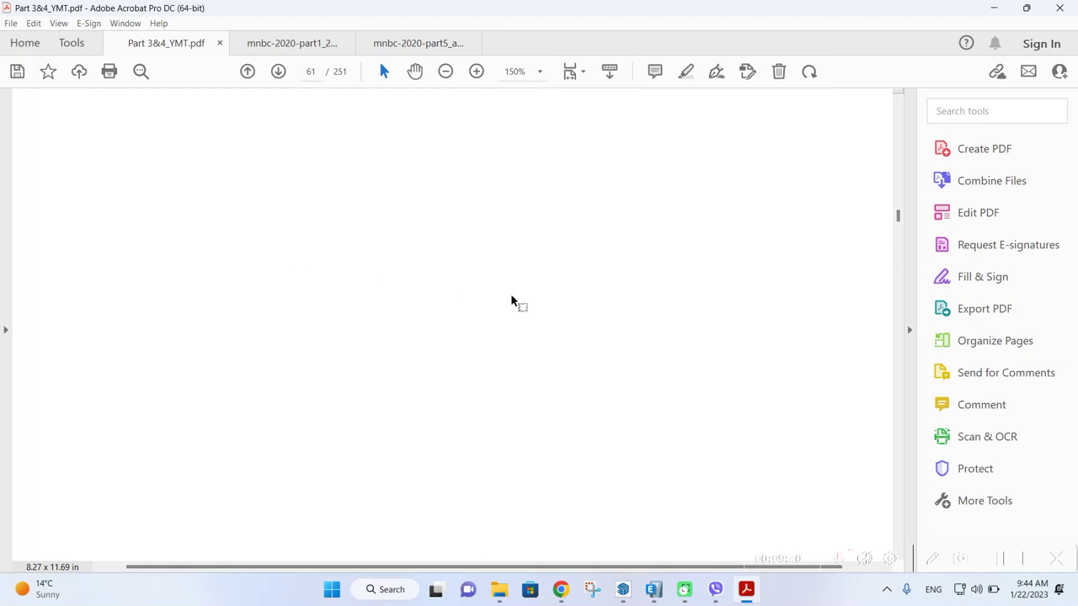
Check the Topographical Factor in the ETABS ASCE 7-16 wind load settings and return to the building code PDF
left_click(653, 589)
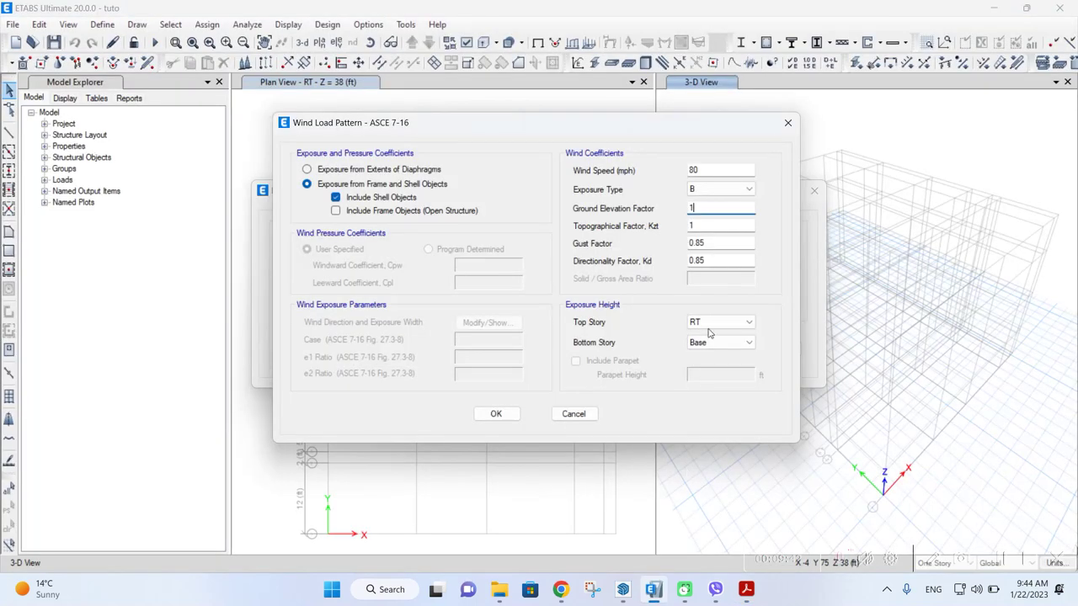
left_click(706, 222)
mouse_move(746, 589)
left_click(614, 516)
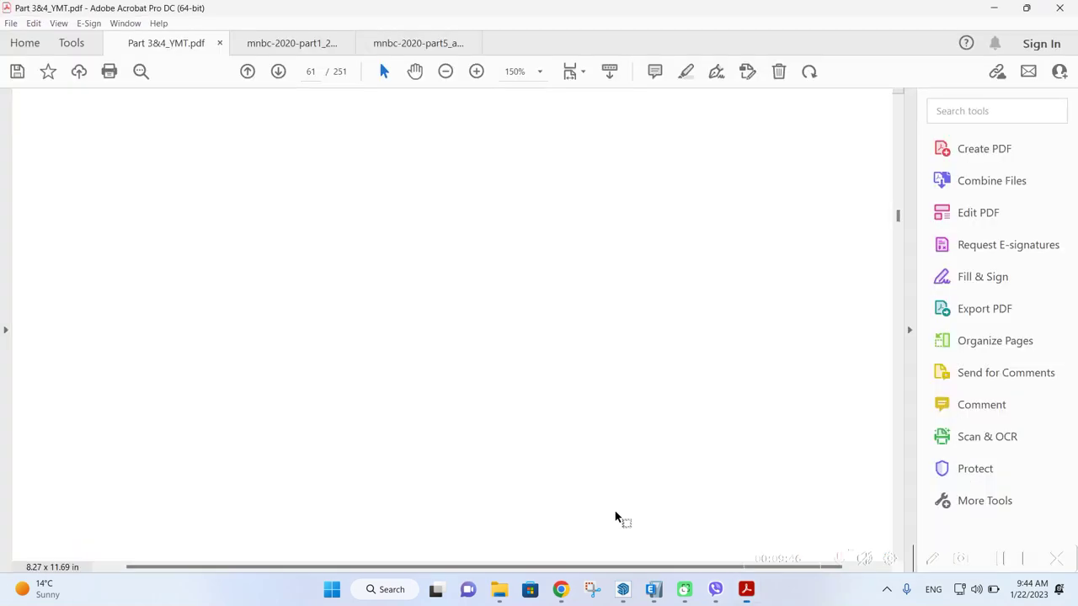
Look back through the topographic factor, exposure category, surface roughness, basic wind speed and simplified design wind pressure sections on pages 61 to 58
scroll(483, 226, "up", 5)
scroll(429, 363, "down", 1, "ctrl")
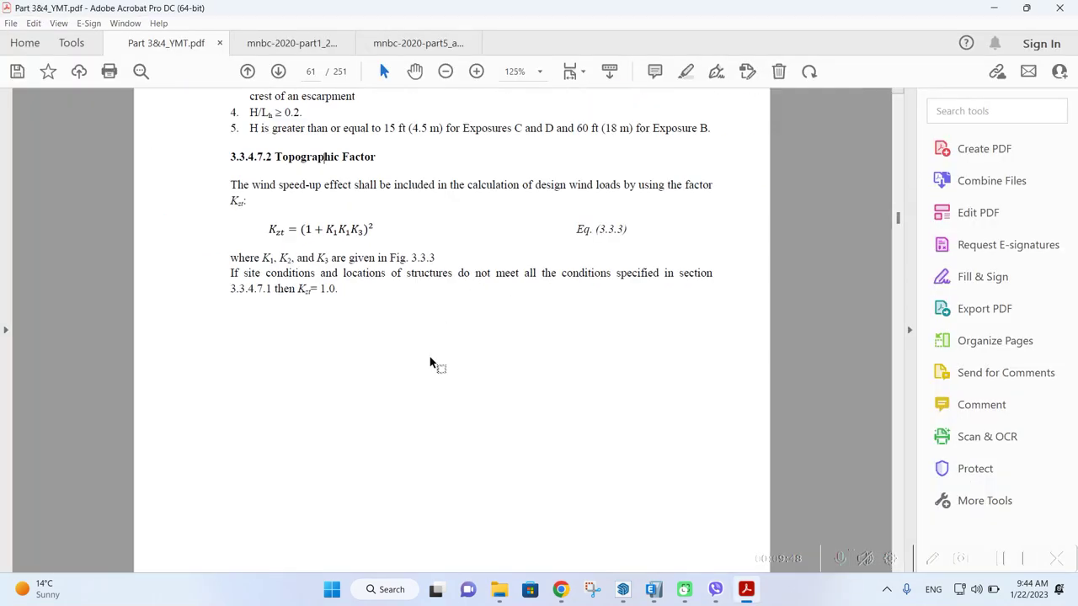
scroll(429, 364, "down", 1, "ctrl")
scroll(421, 346, "up", 6)
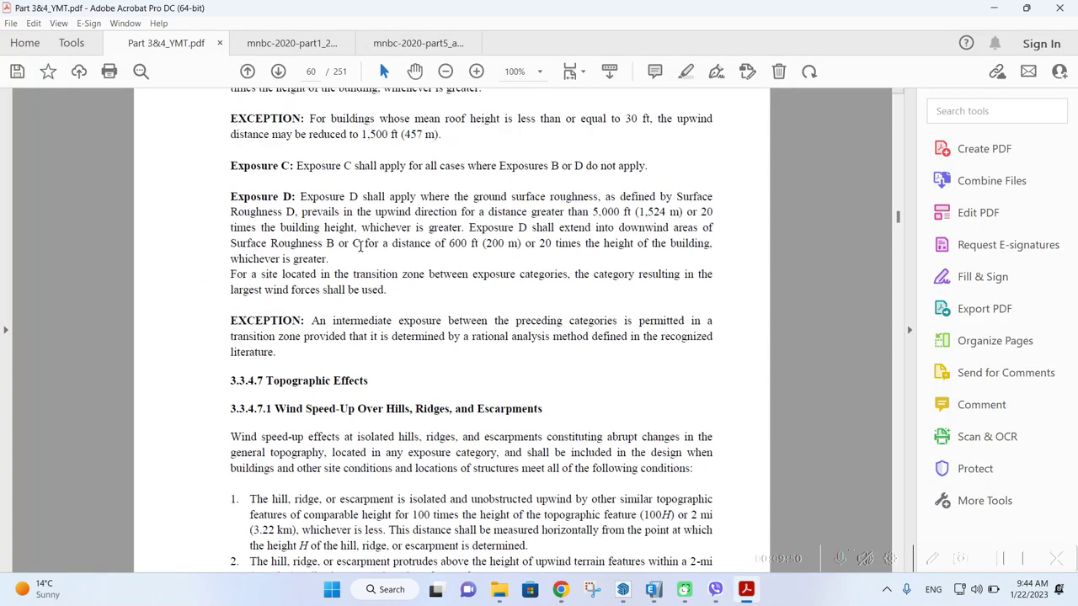
scroll(354, 228, "up", 3)
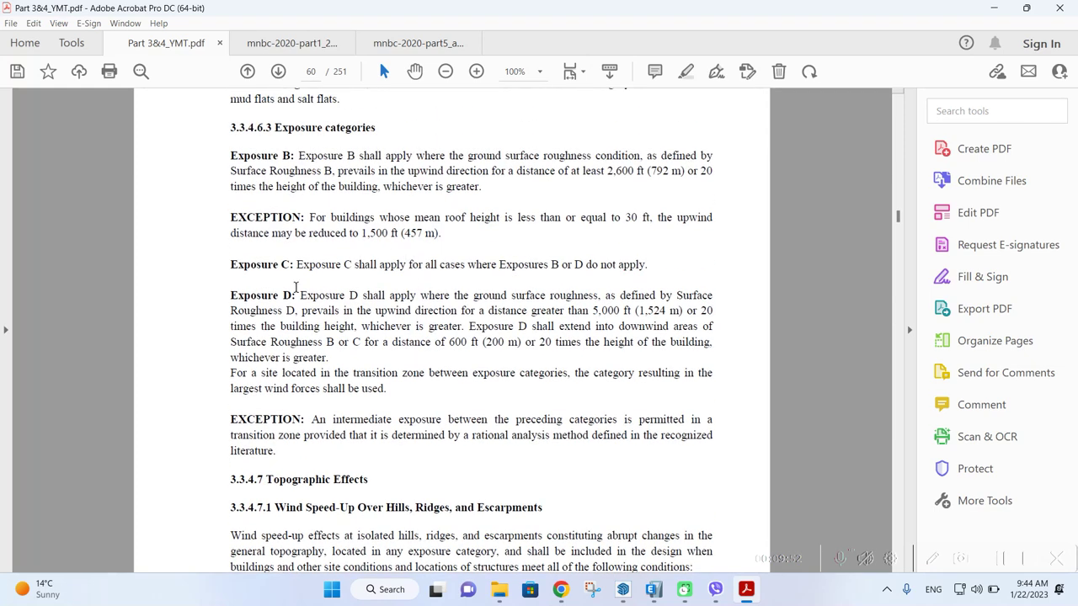
scroll(273, 190, "up", 1)
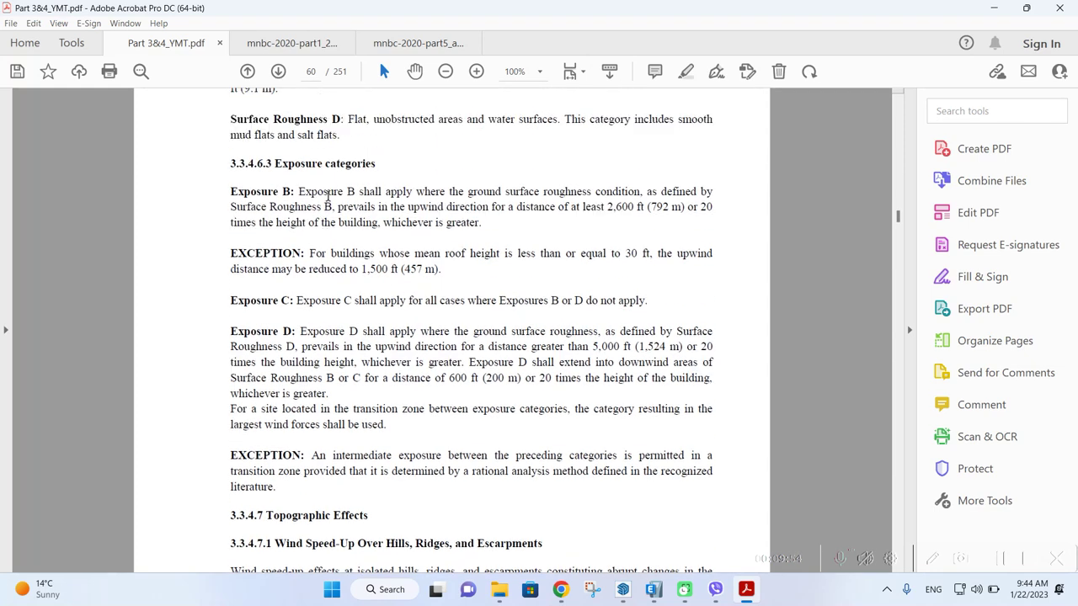
scroll(281, 235, "up", 11)
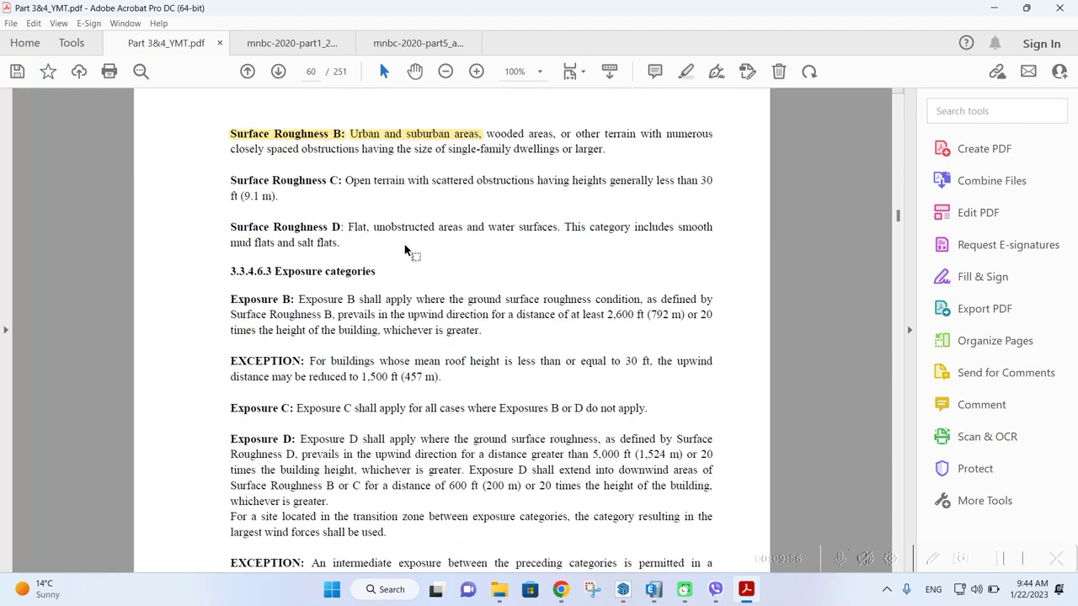
scroll(455, 335, "up", 20)
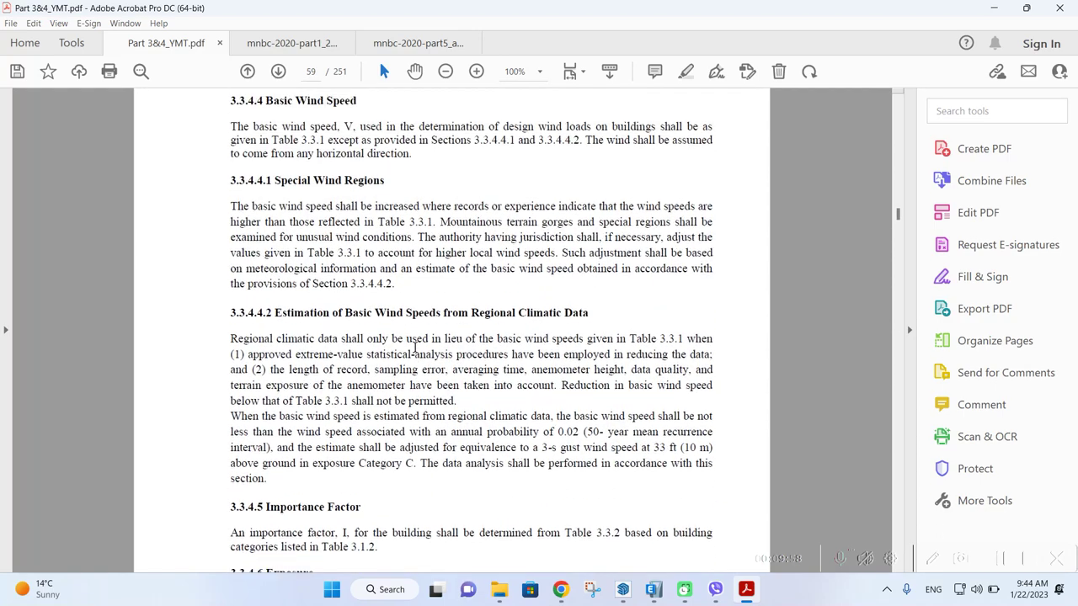
scroll(402, 352, "up", 2)
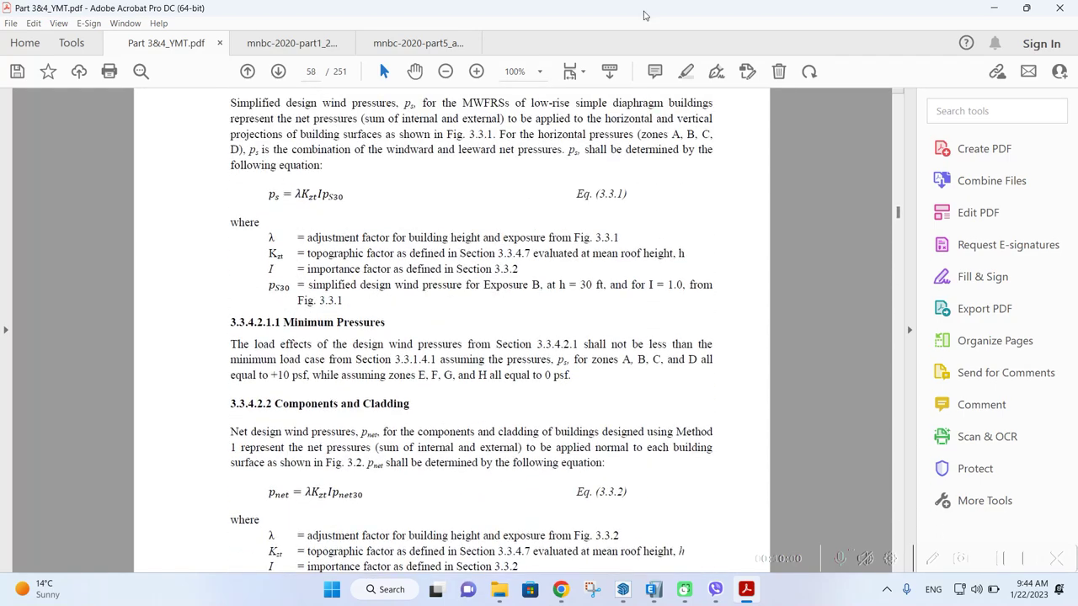
Fit whole pages in the view and examine the Symbols and Notation section on page 54 for the gust effect factor and ASCE 7-05 references
left_click(589, 73)
left_click(632, 112)
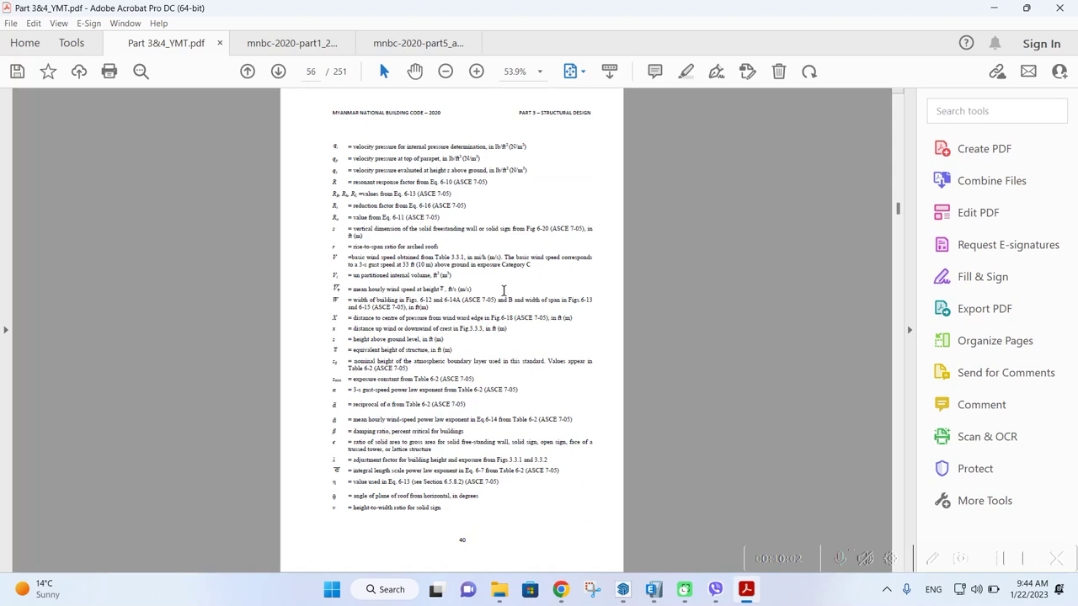
scroll(347, 252, "up", 2)
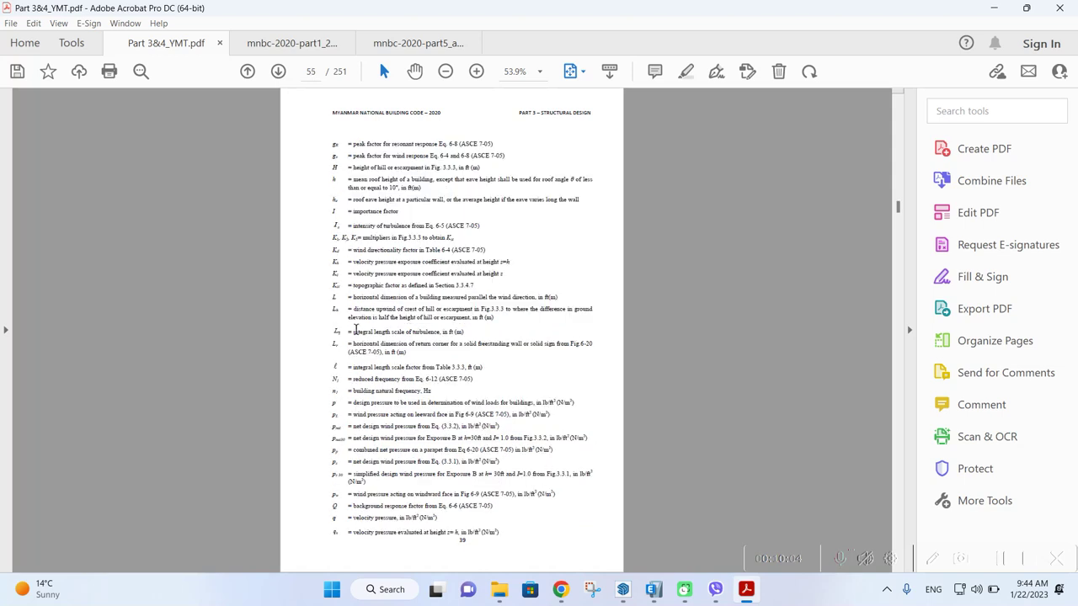
scroll(346, 161, "up", 2)
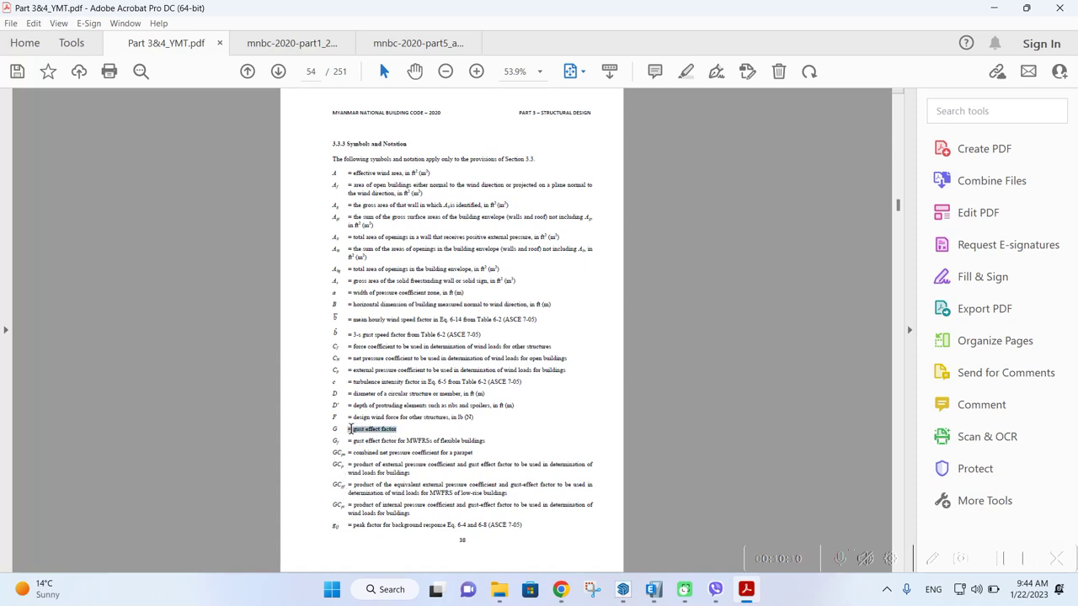
left_click(506, 403)
left_click_drag(520, 381, 477, 382)
left_click(514, 414)
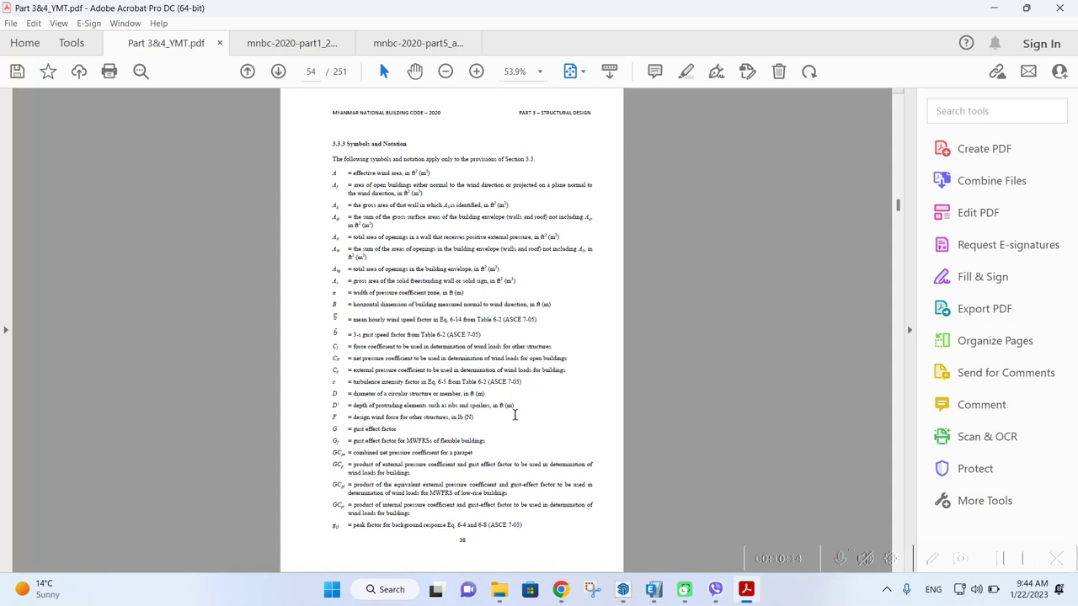
left_click_drag(524, 381, 490, 383)
left_click(521, 389)
Switch to ETABS, set the WX wind pattern's bottom story to GF with top story RT, and accept the wind parameters
left_click(653, 591)
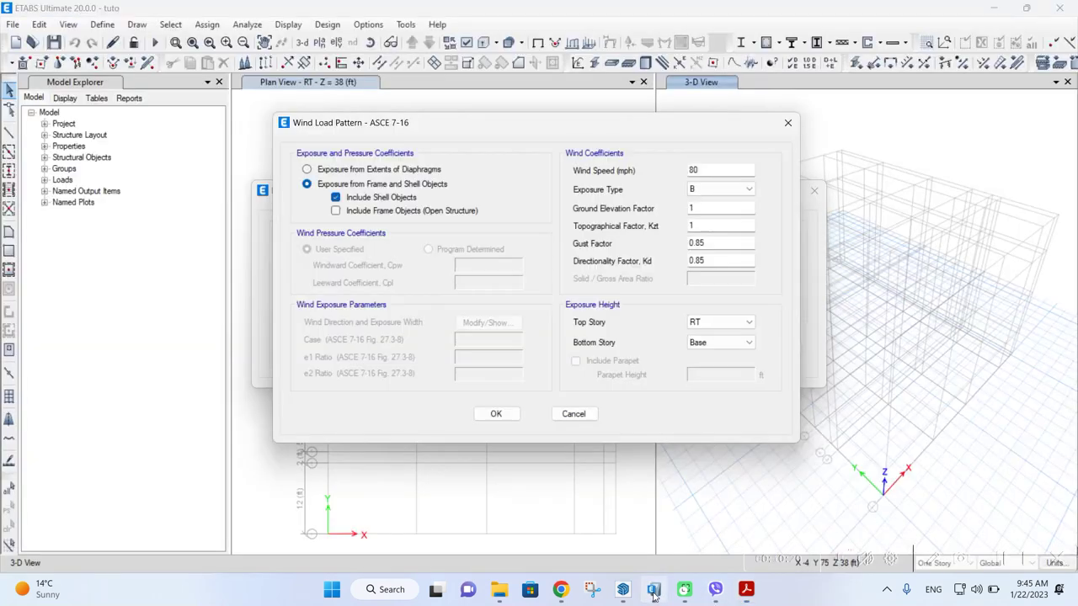
left_click(716, 244)
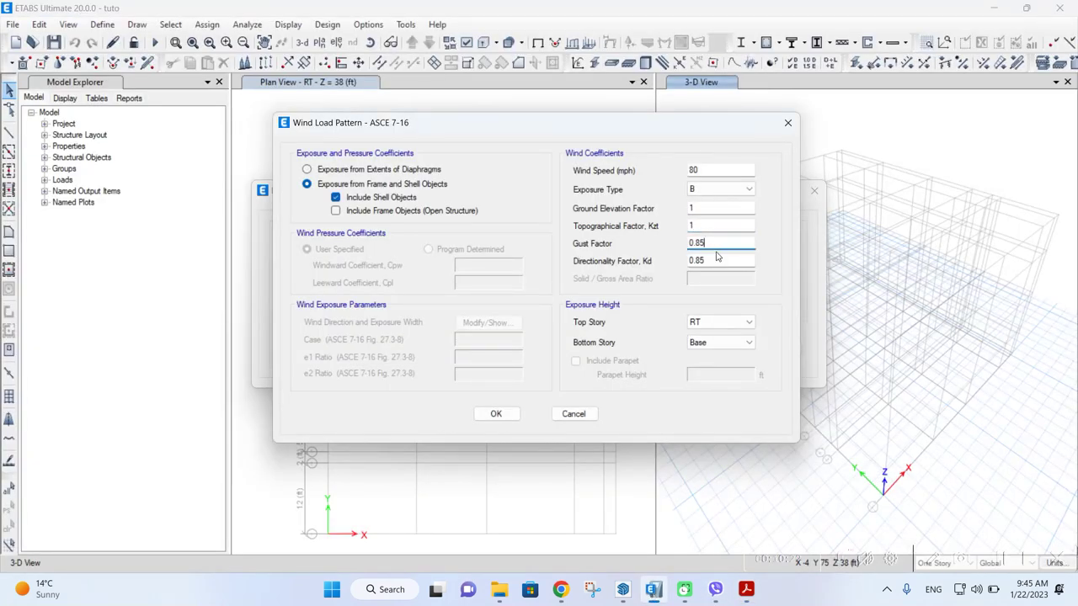
left_click(708, 261)
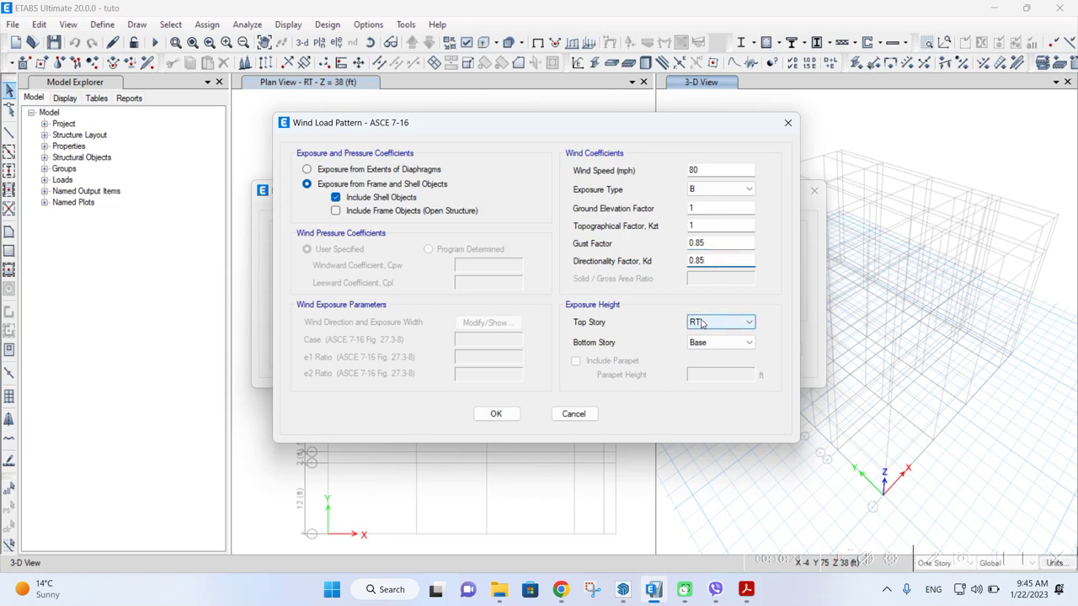
left_click(711, 328)
left_click(708, 331)
left_click(712, 343)
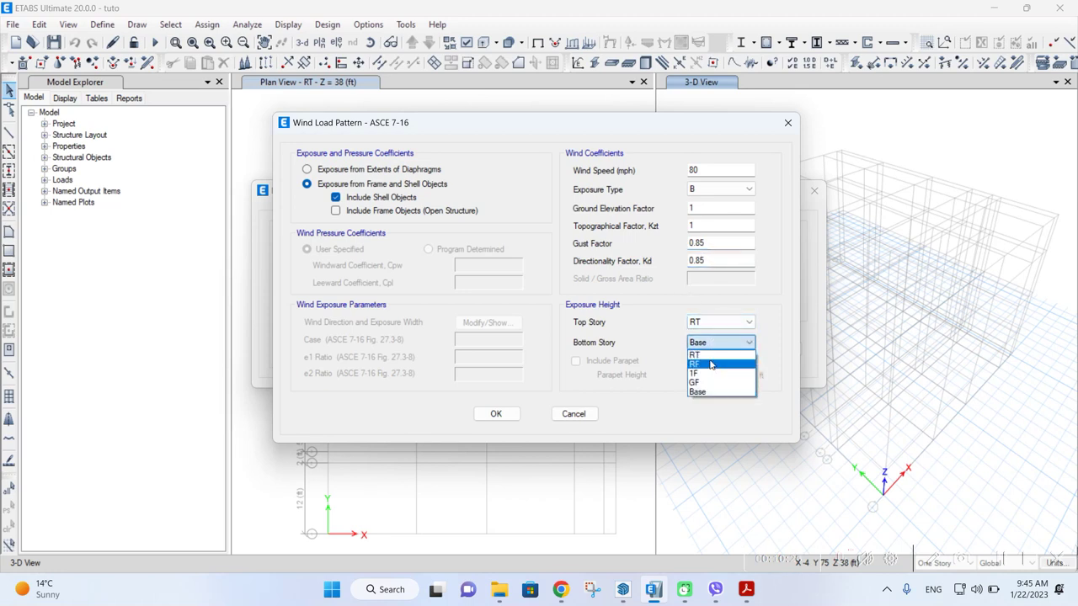
left_click(707, 386)
left_click(708, 329)
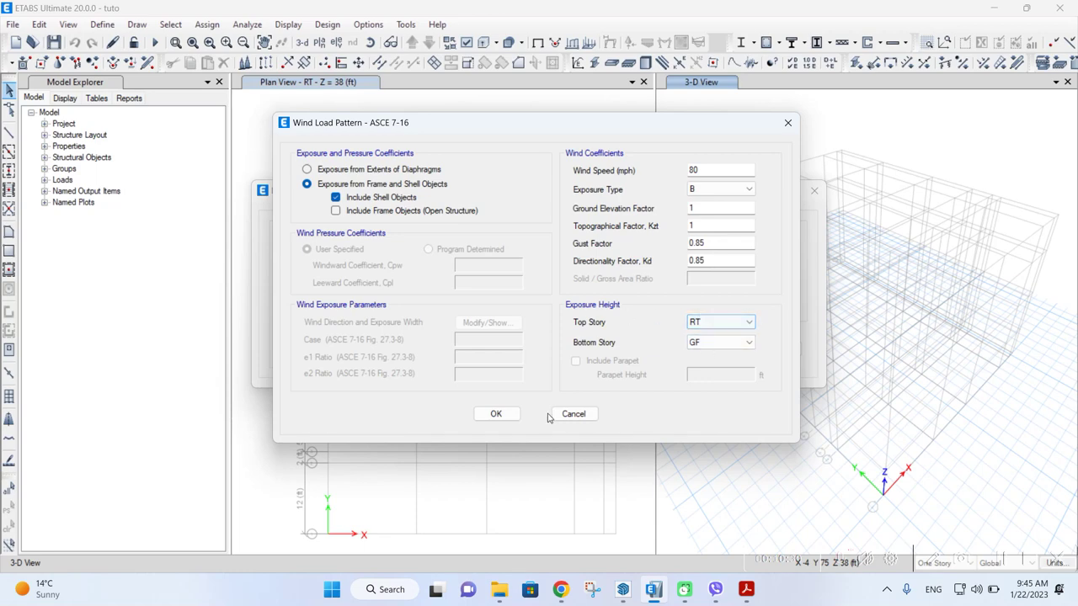
left_click(497, 413)
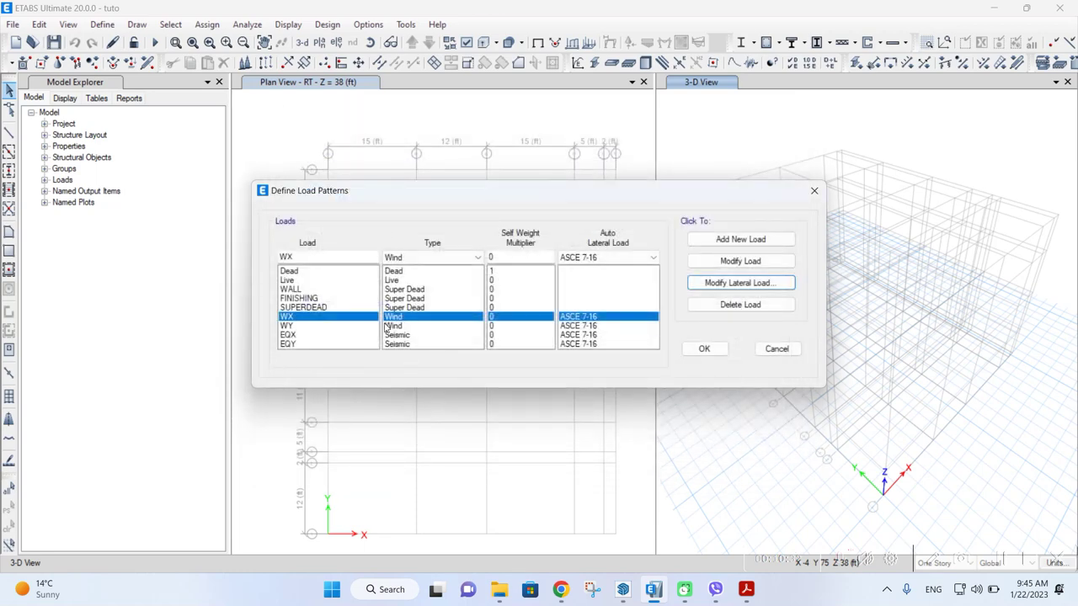
Give the WY wind pattern a wind speed of 80 mph and exposure from frame and shell objects, and choose its bottom story
left_click(393, 326)
left_click(722, 282)
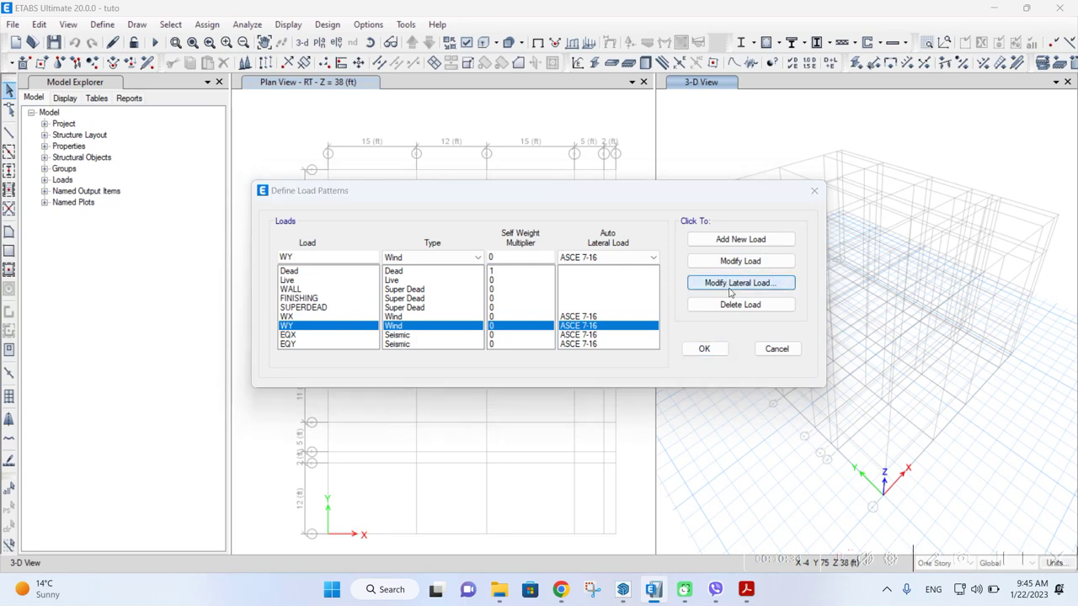
left_click_drag(698, 174, 674, 181)
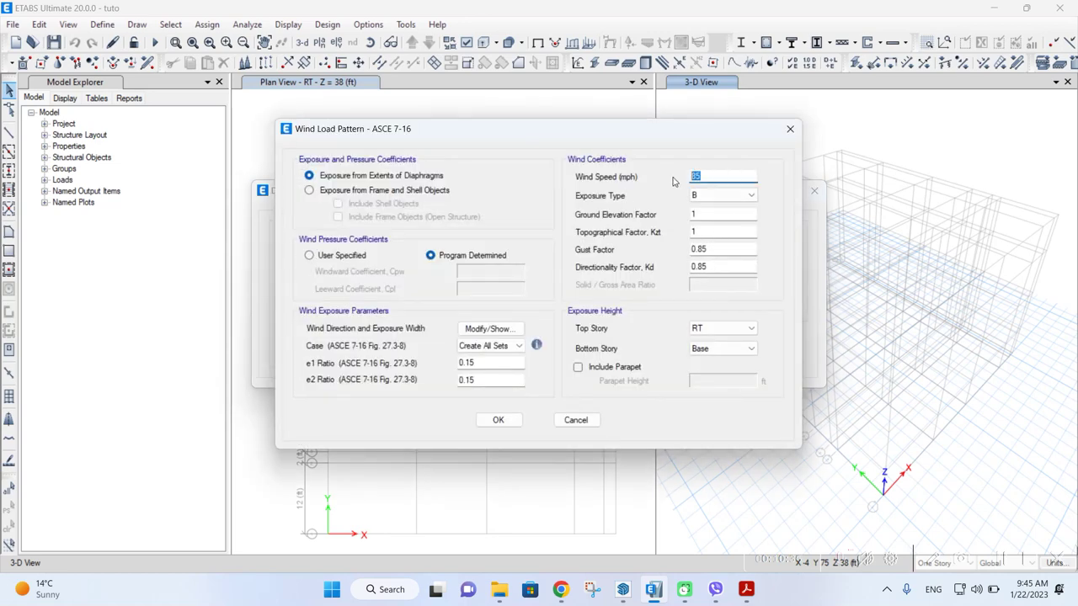
type("80")
left_click(393, 191)
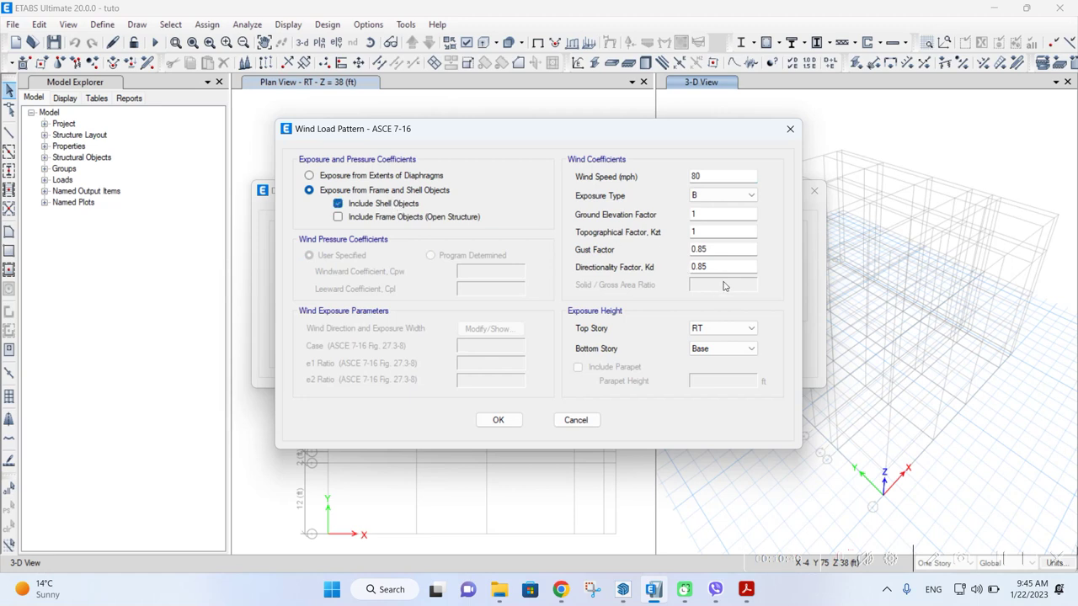
left_click(722, 348)
left_click(715, 395)
left_click(498, 421)
Change the auto lateral load code of the WX and WY wind patterns to ASCE 7-05
left_click(305, 335)
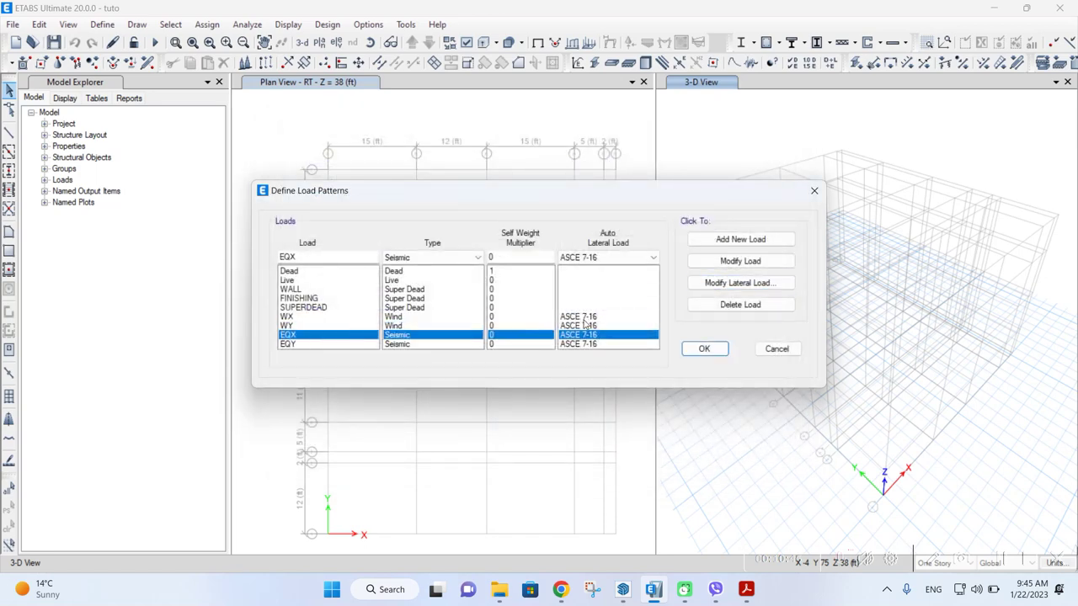
left_click(608, 317)
left_click(618, 257)
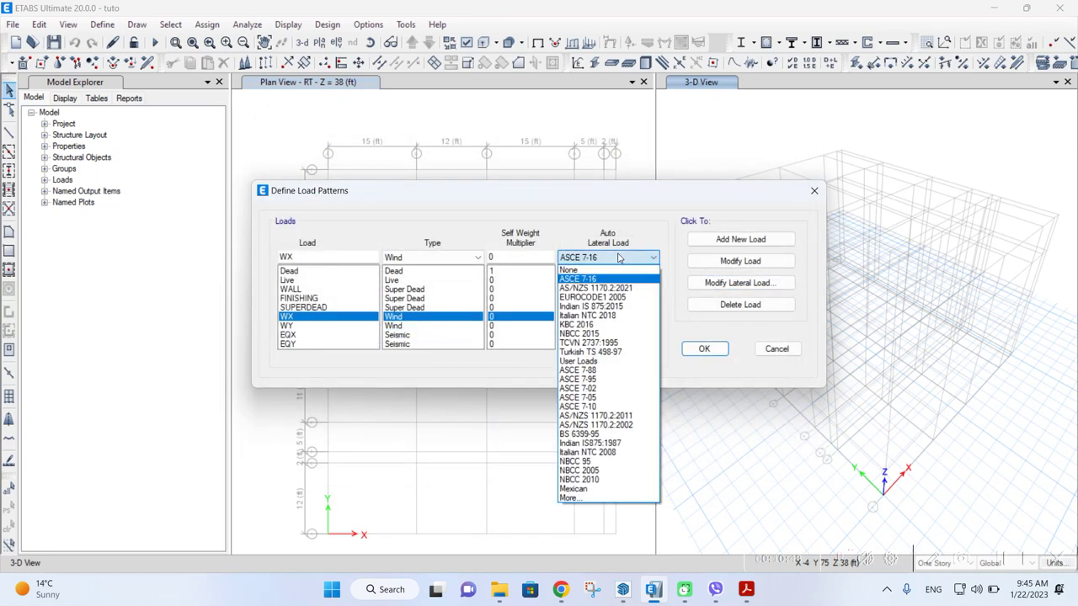
left_click(606, 398)
left_click(752, 261)
left_click(606, 325)
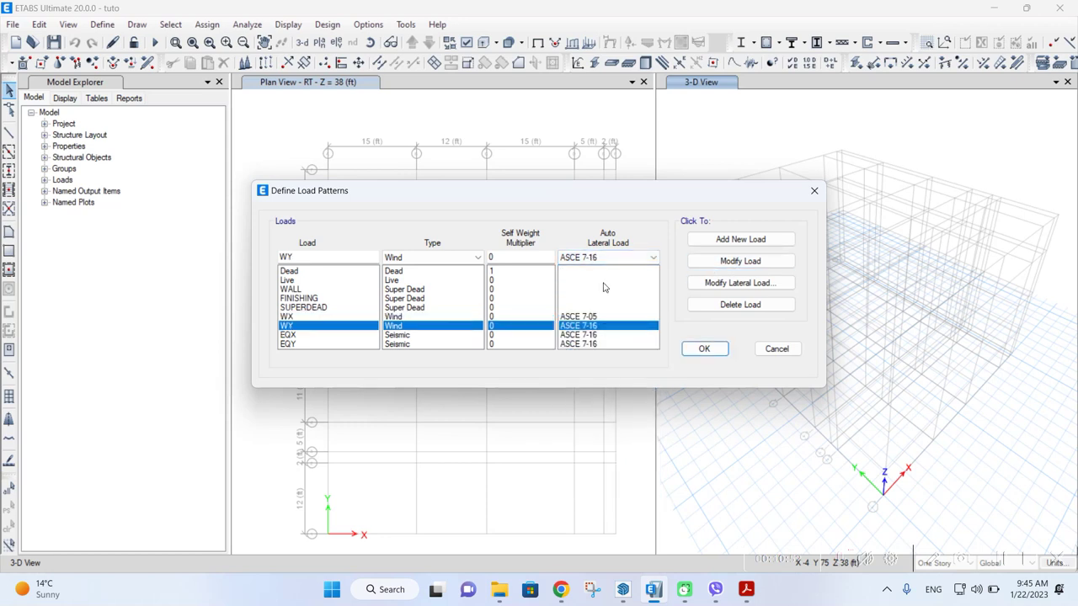
left_click(601, 256)
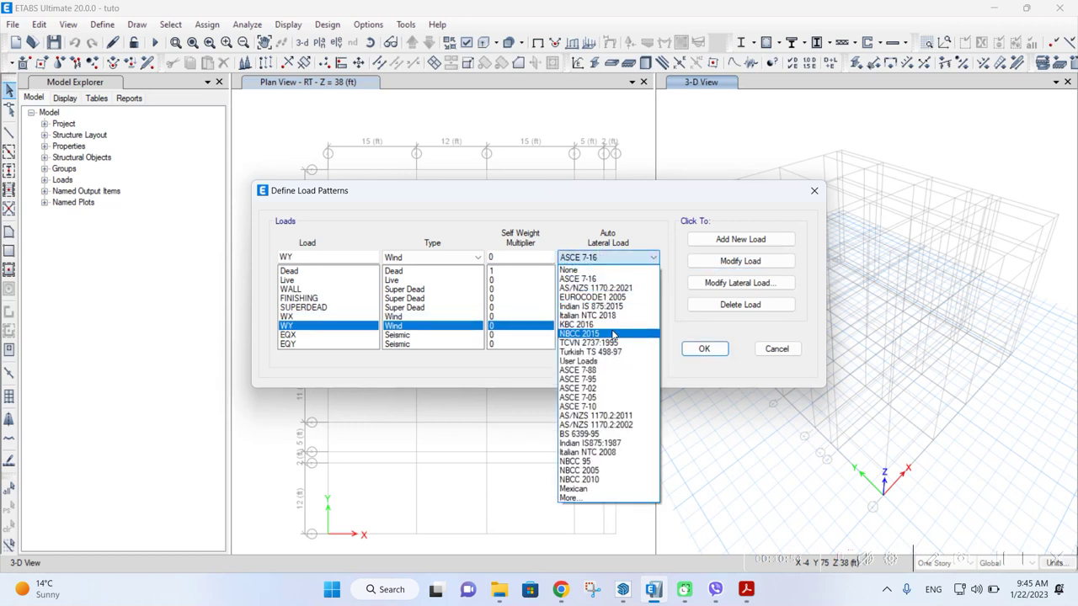
left_click(612, 397)
left_click(740, 261)
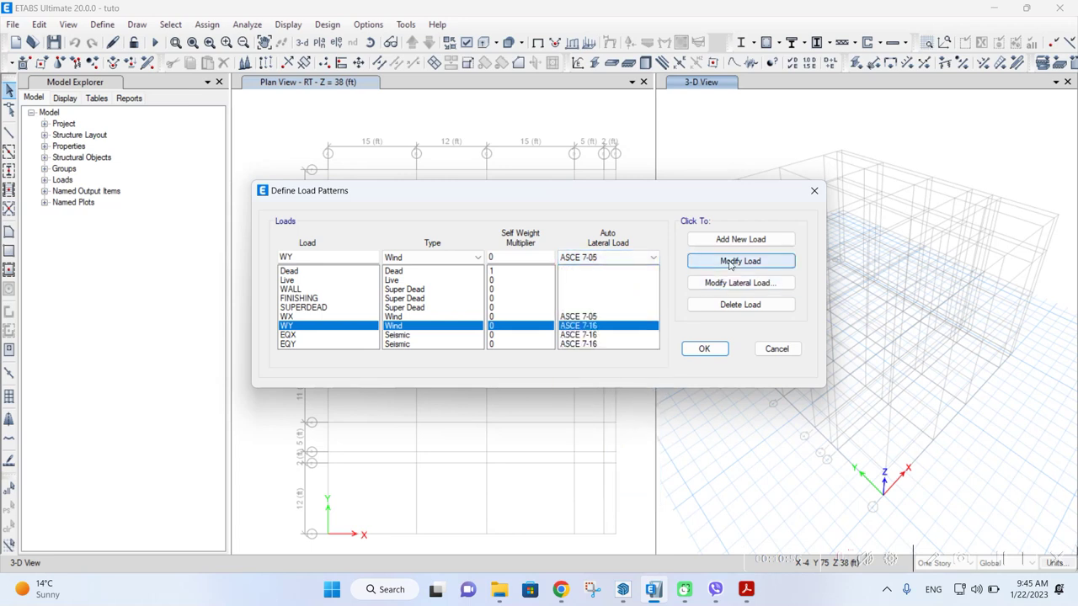
Change the auto lateral load code of the EQX and EQY seismic patterns to ASCE 7-05
left_click(601, 335)
left_click(610, 256)
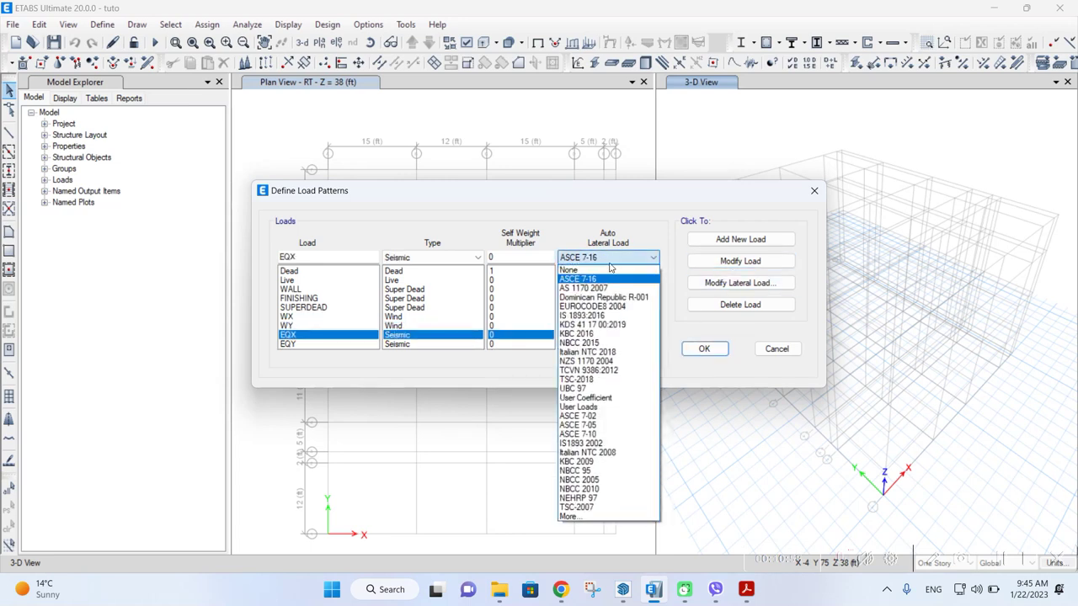
left_click(577, 424)
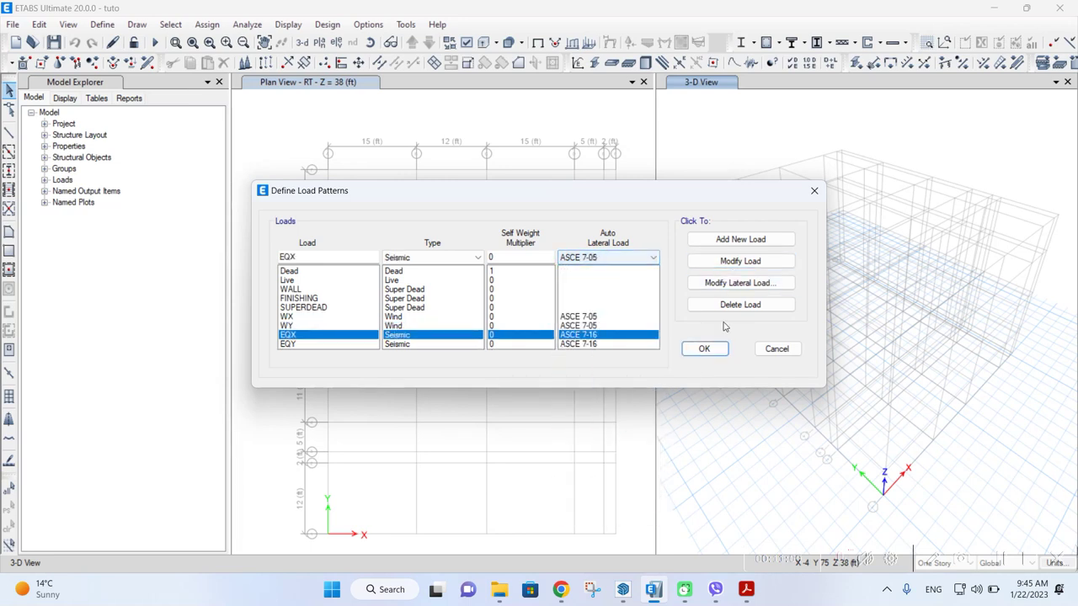
left_click(740, 261)
left_click(605, 345)
left_click(610, 257)
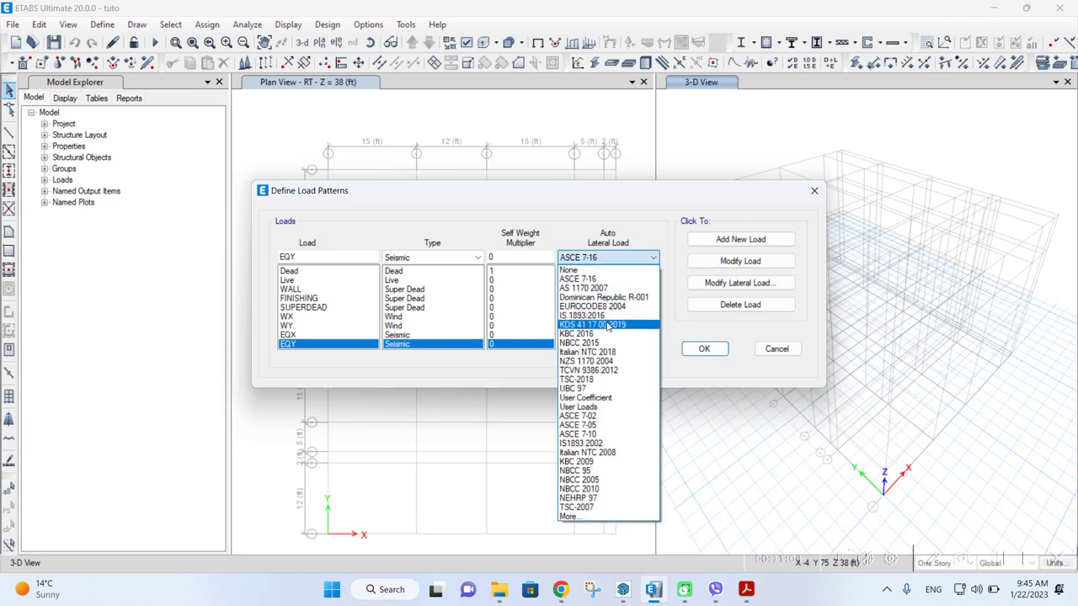
left_click(605, 425)
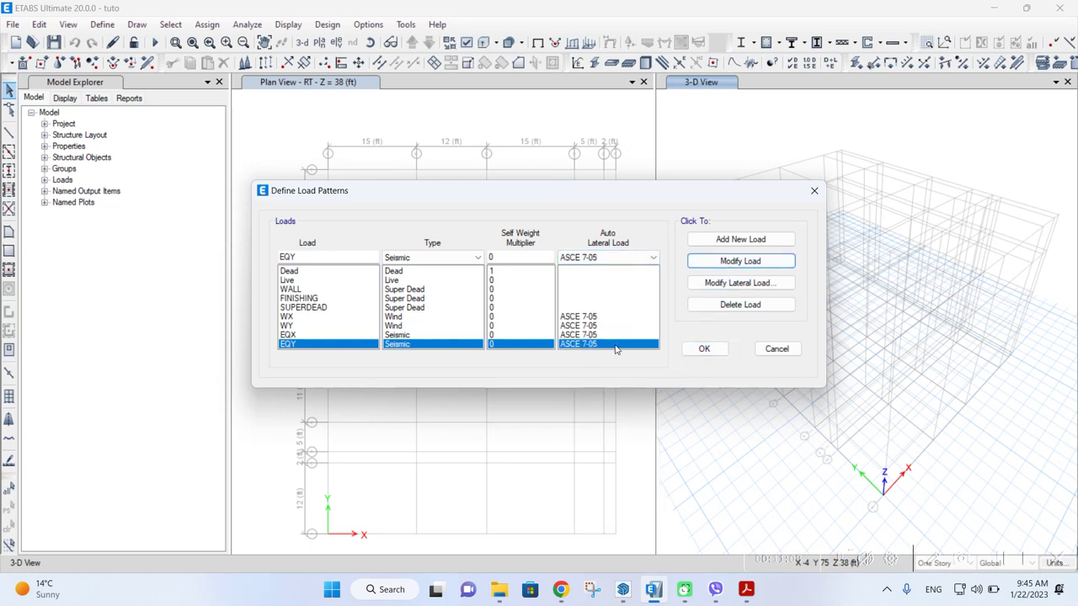
Restrict the EQX pattern's ASCE 7-05 seismic loading to X Dir only, excluding all Y directions and eccentricities
left_click(430, 335)
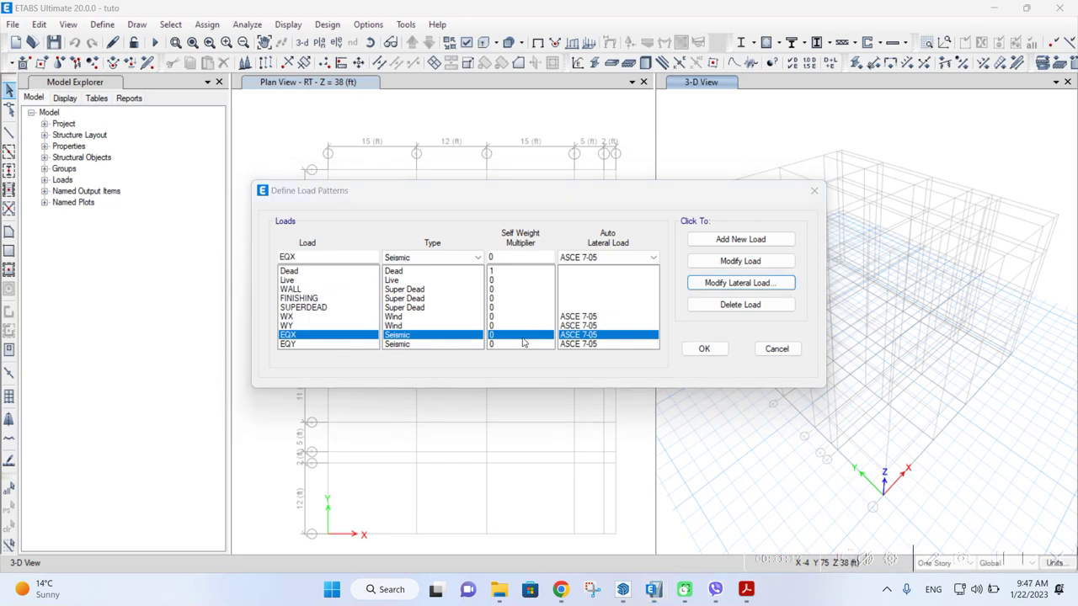
left_click(723, 282)
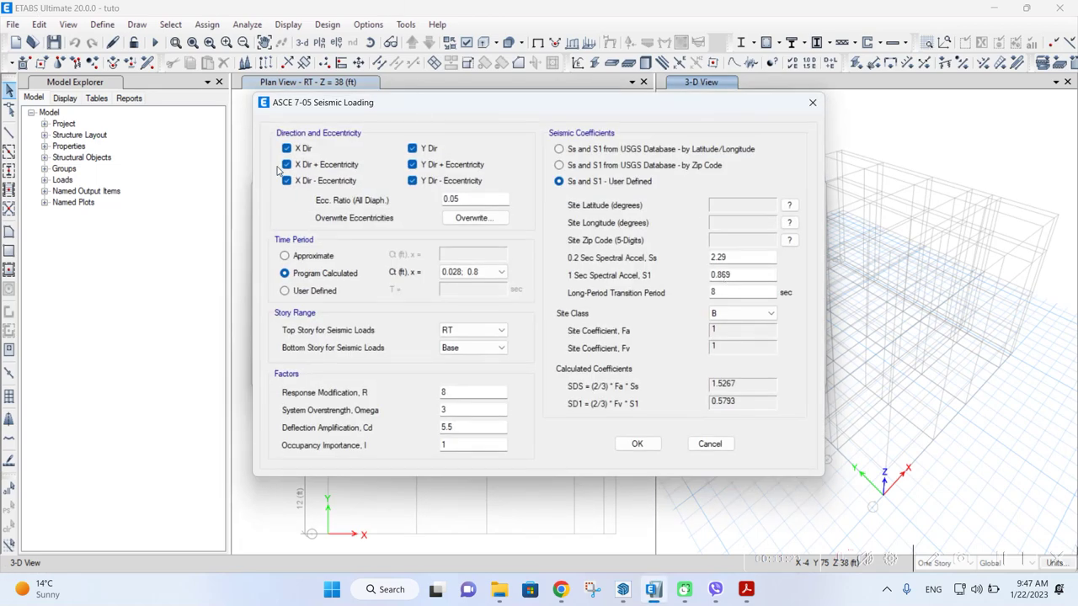
left_click(412, 149)
left_click(417, 165)
left_click(421, 181)
left_click(314, 183)
left_click(316, 165)
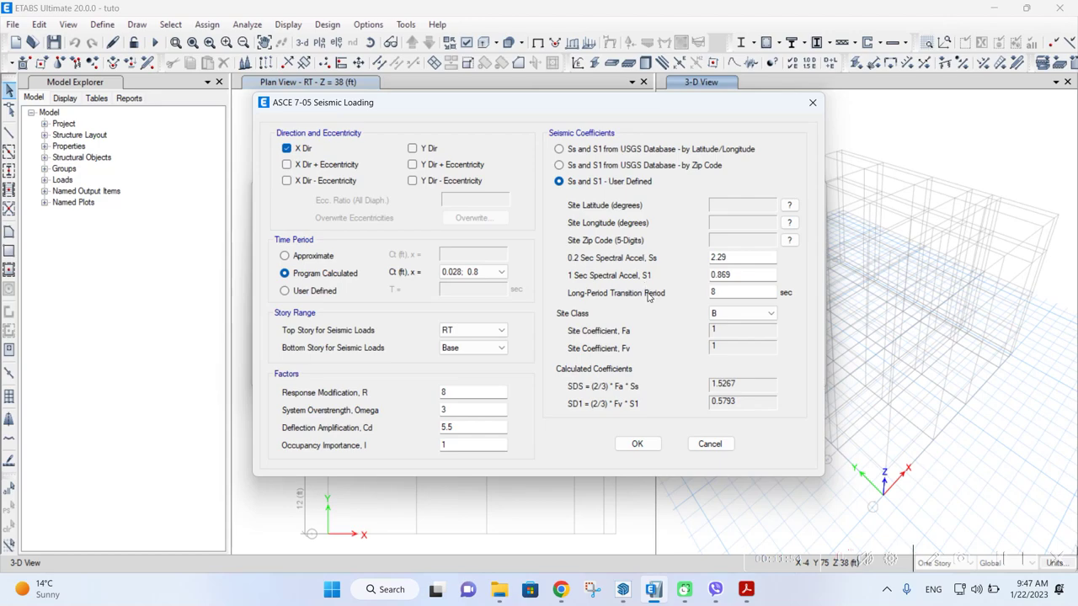
Switch to Part 3&4_YMT.pdf in Acrobat and find Table 3.4.1 with the Ss and S1 earthquake ground motion accelerations by city
left_click(749, 590)
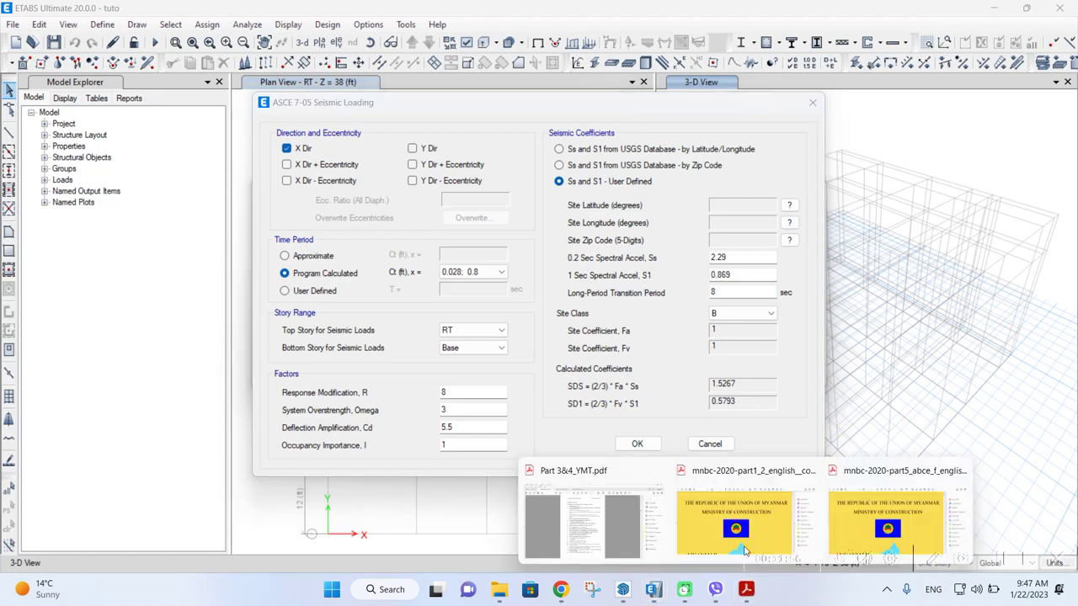
left_click(614, 504)
scroll(477, 239, "down", 5)
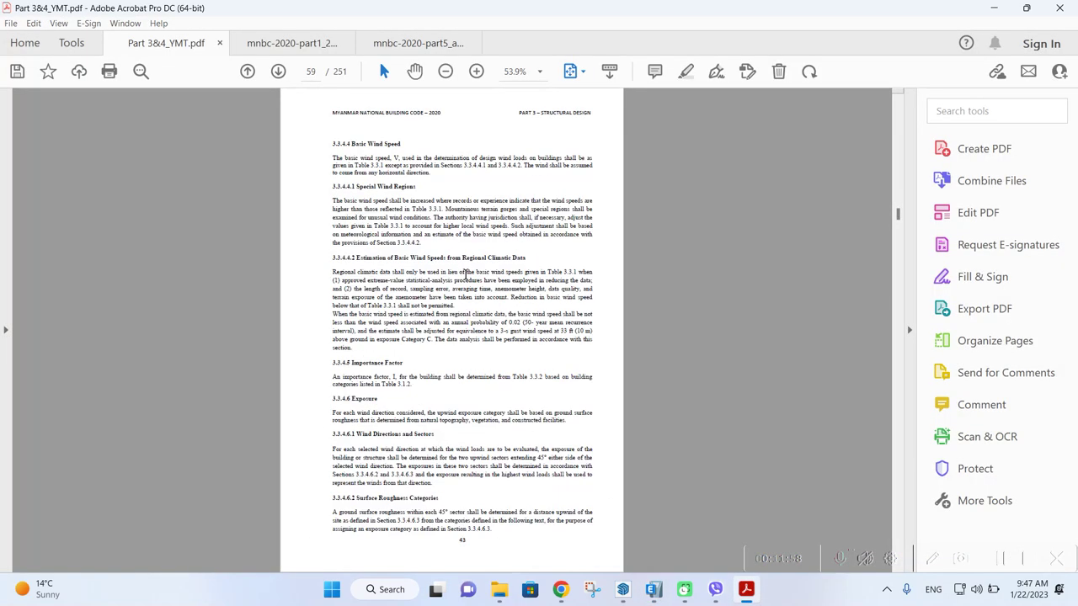
scroll(479, 309, "down", 20)
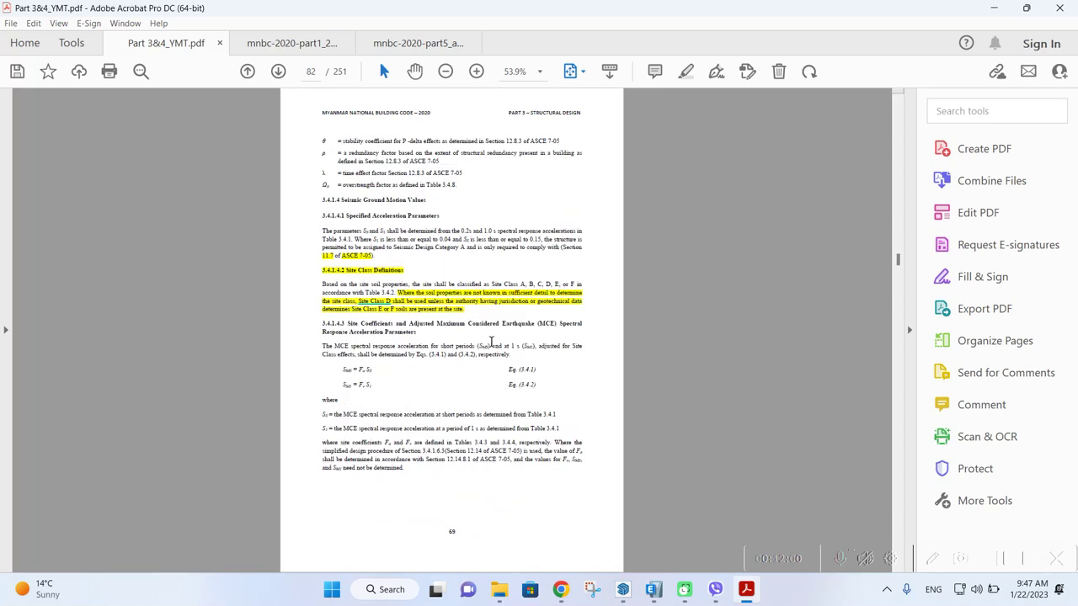
scroll(487, 341, "down", 8)
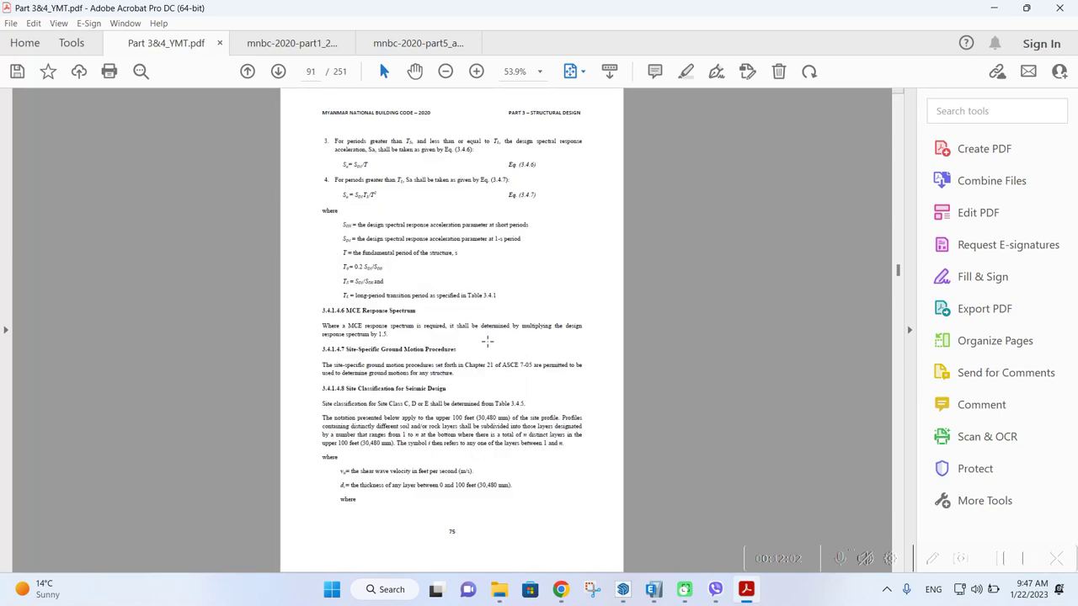
scroll(487, 341, "down", 2)
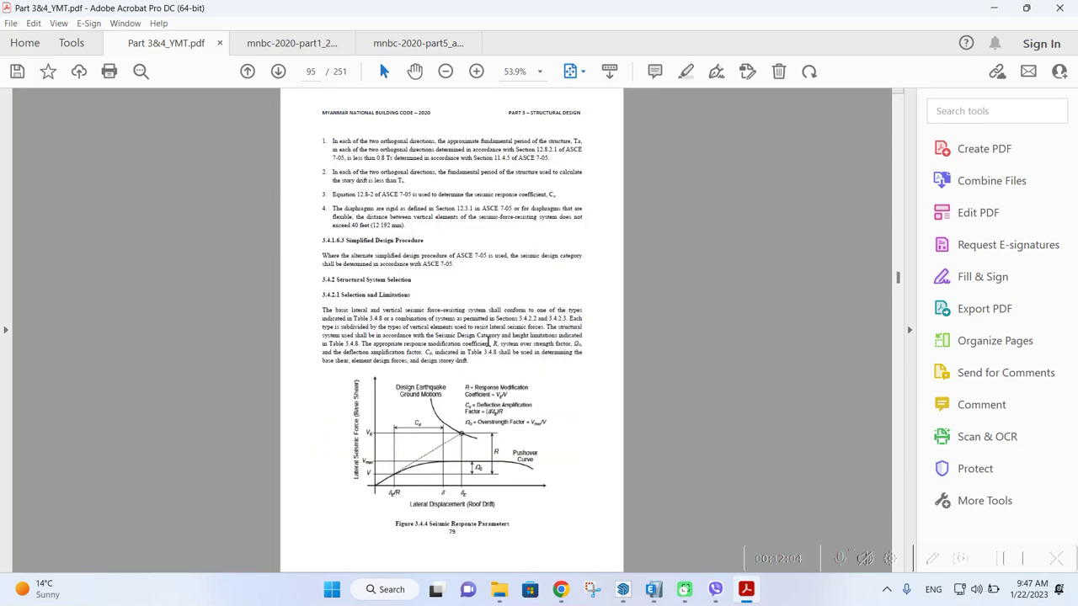
scroll(487, 341, "down", 4)
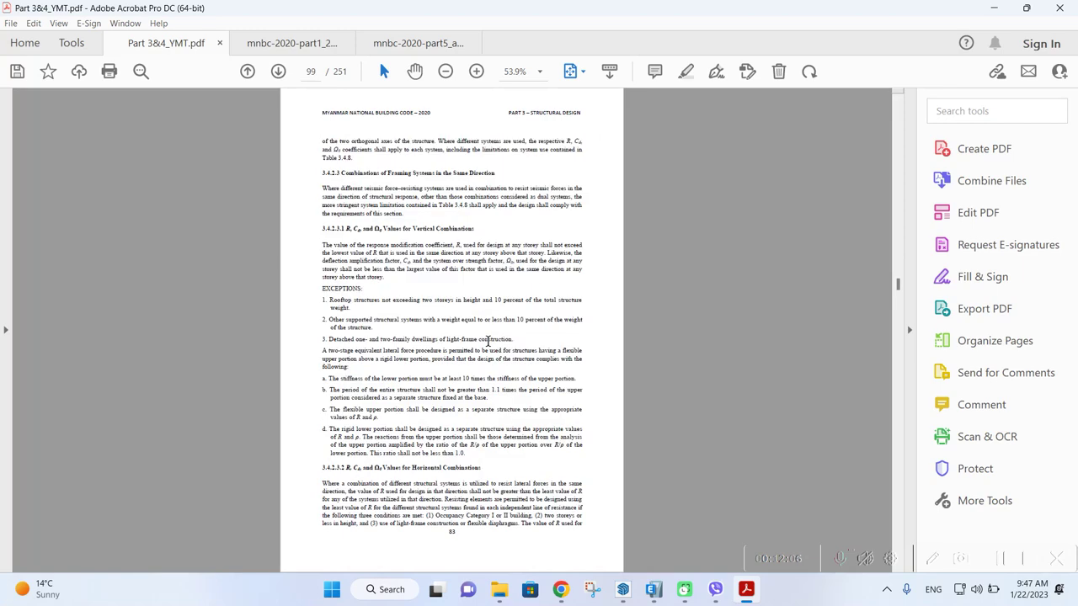
scroll(488, 341, "up", 11)
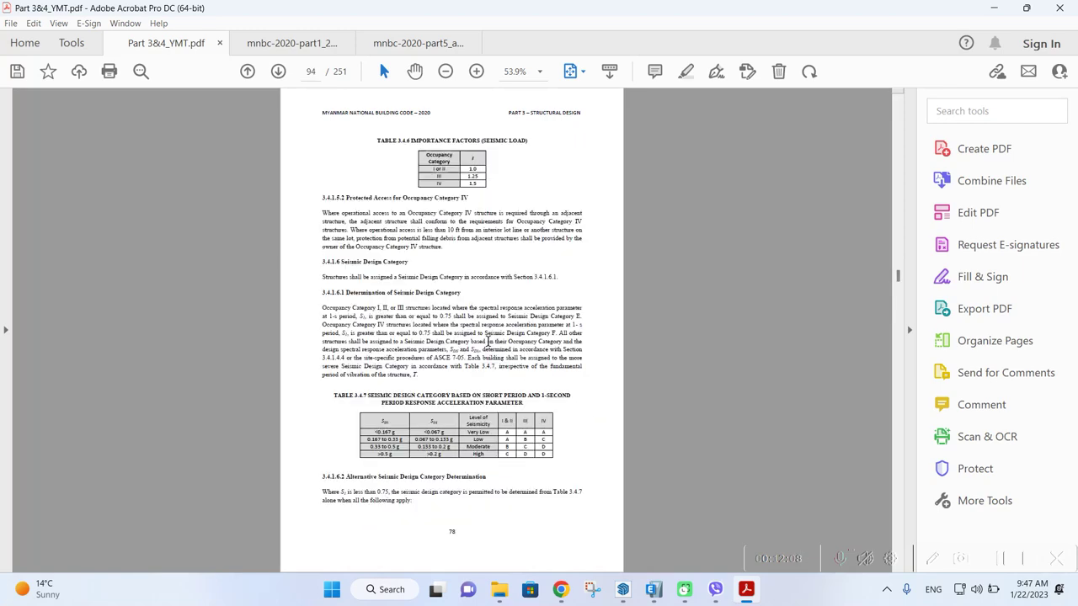
scroll(487, 346, "up", 17)
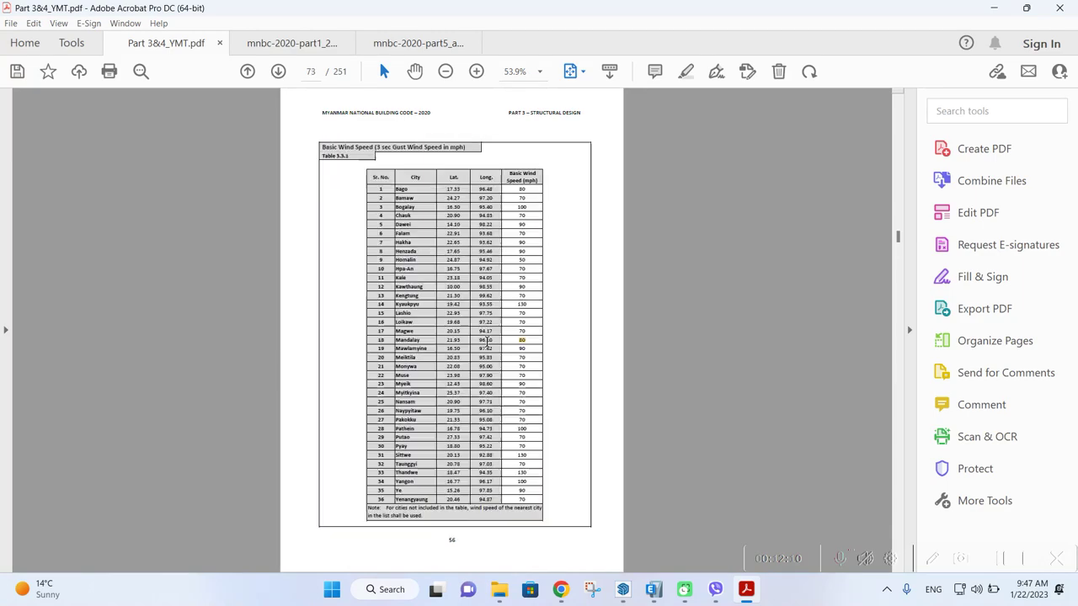
scroll(486, 341, "up", 12)
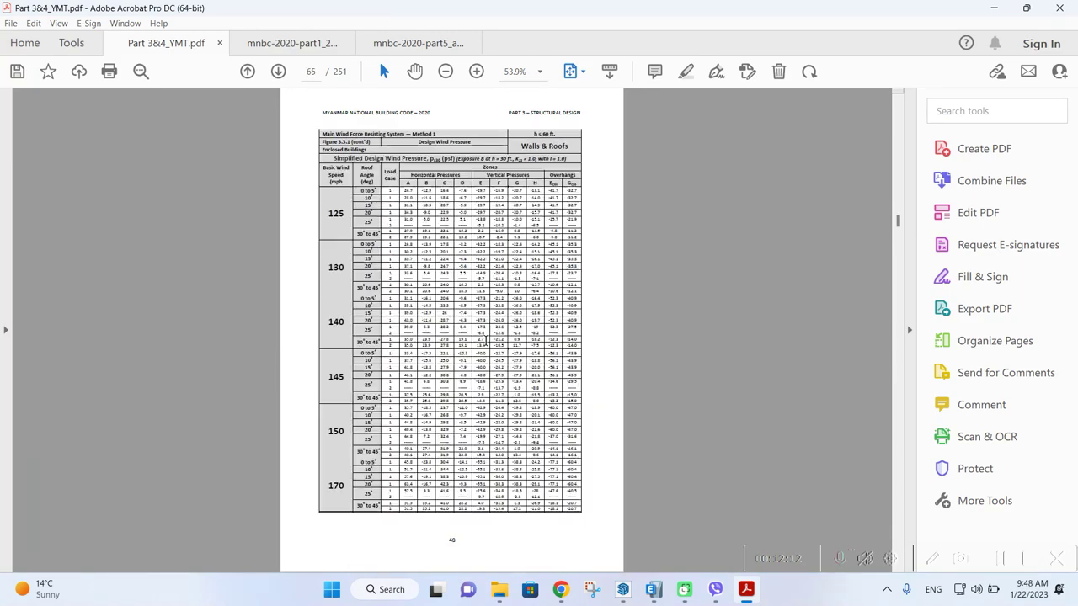
scroll(486, 341, "up", 17)
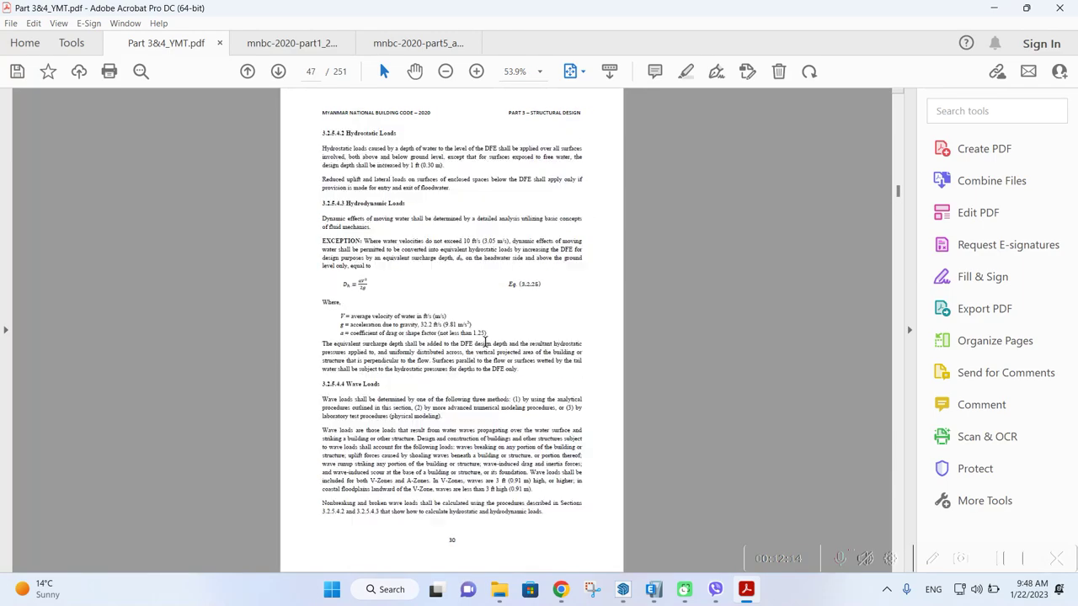
scroll(484, 343, "down", 8)
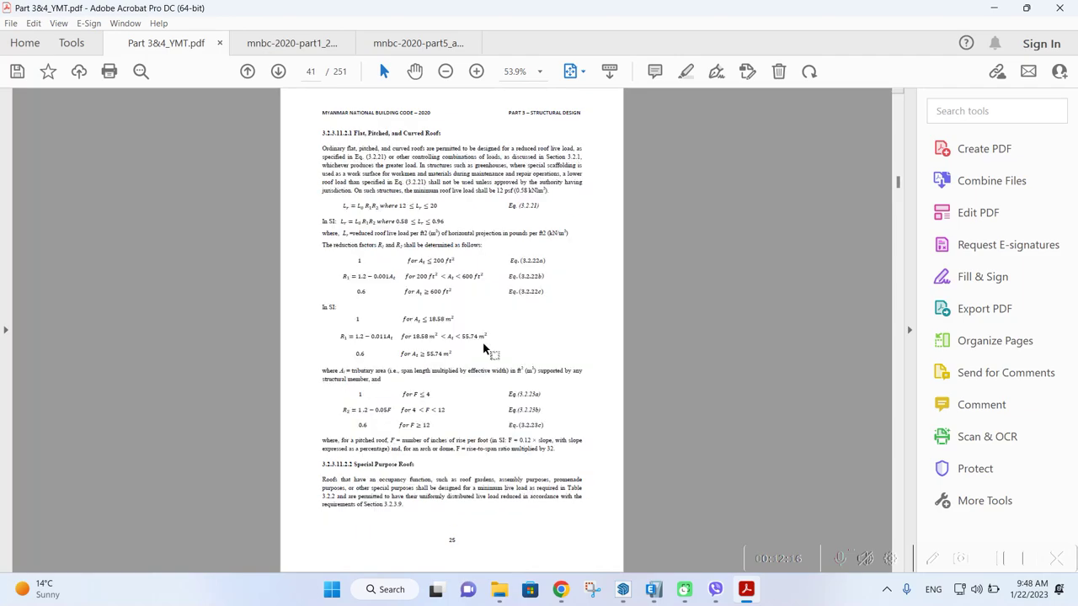
scroll(484, 350, "down", 20)
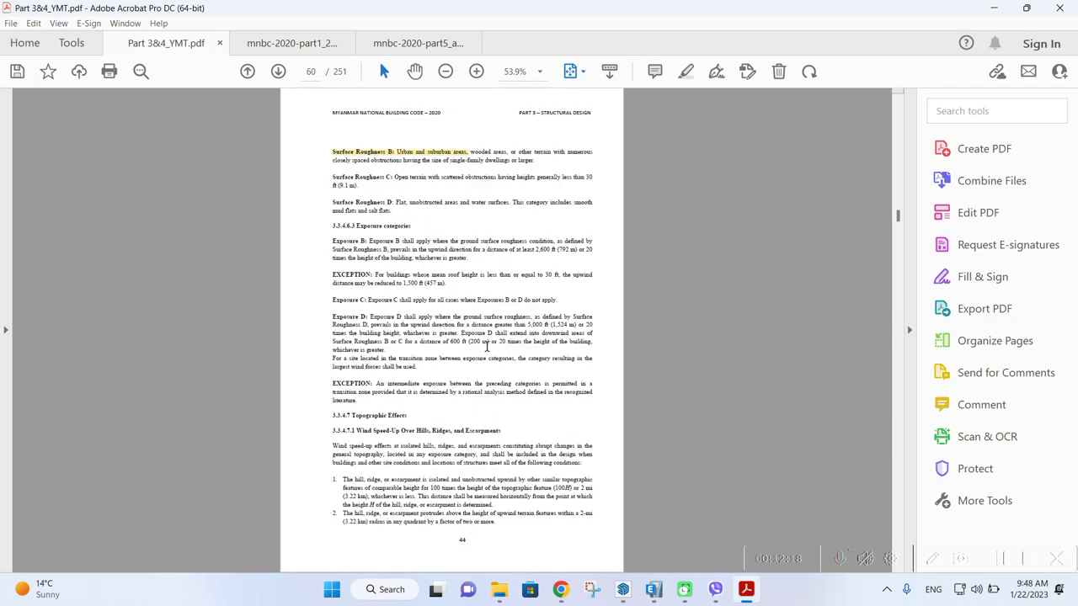
left_click_drag(899, 244, 872, 319)
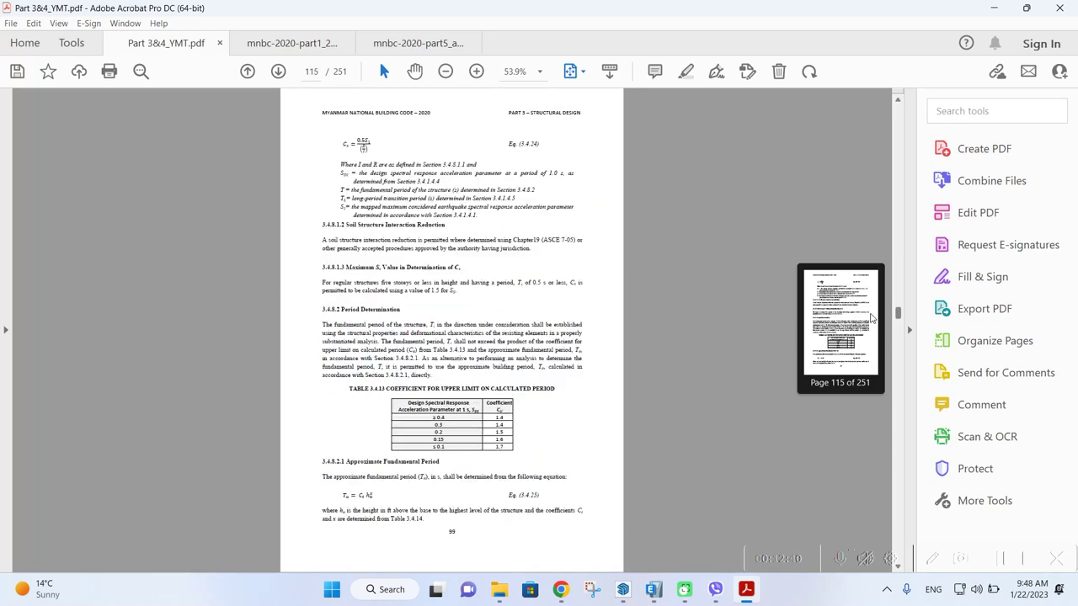
left_click_drag(871, 318, 870, 318)
scroll(717, 333, "up", 6)
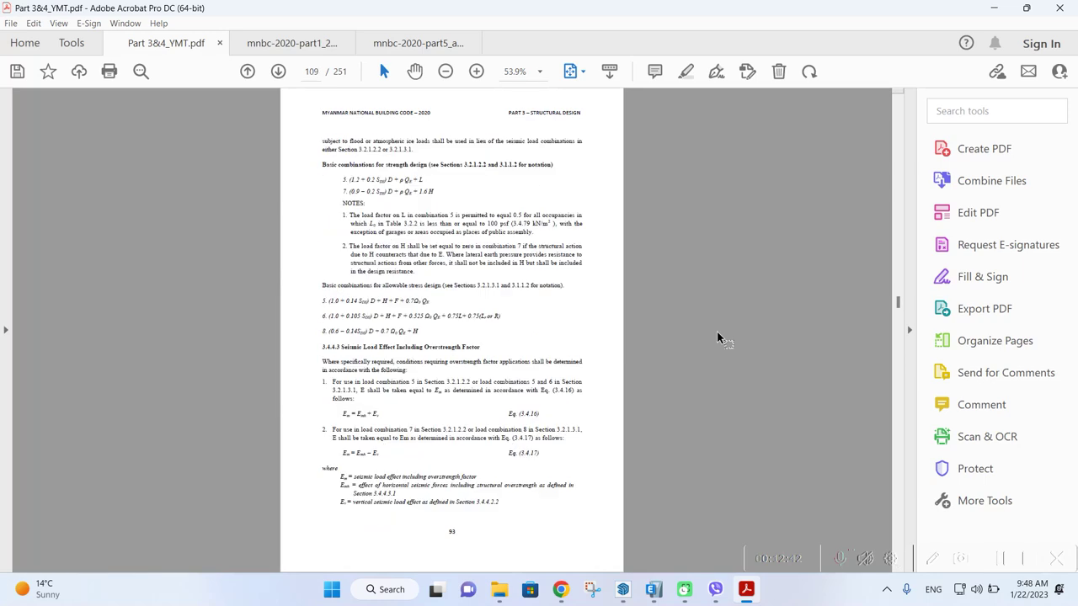
scroll(717, 332, "up", 2)
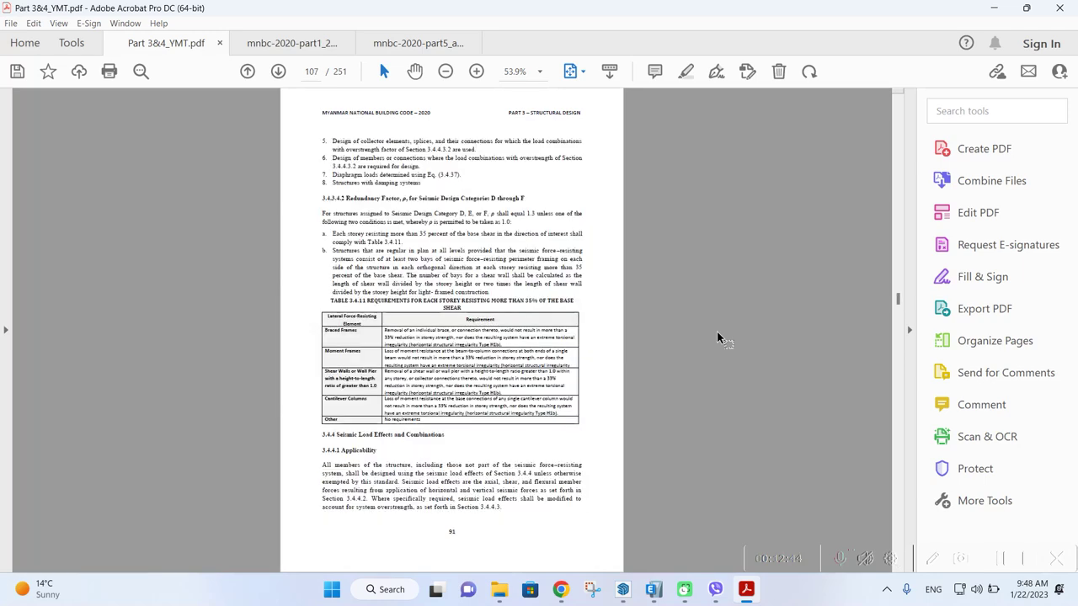
scroll(716, 333, "up", 2)
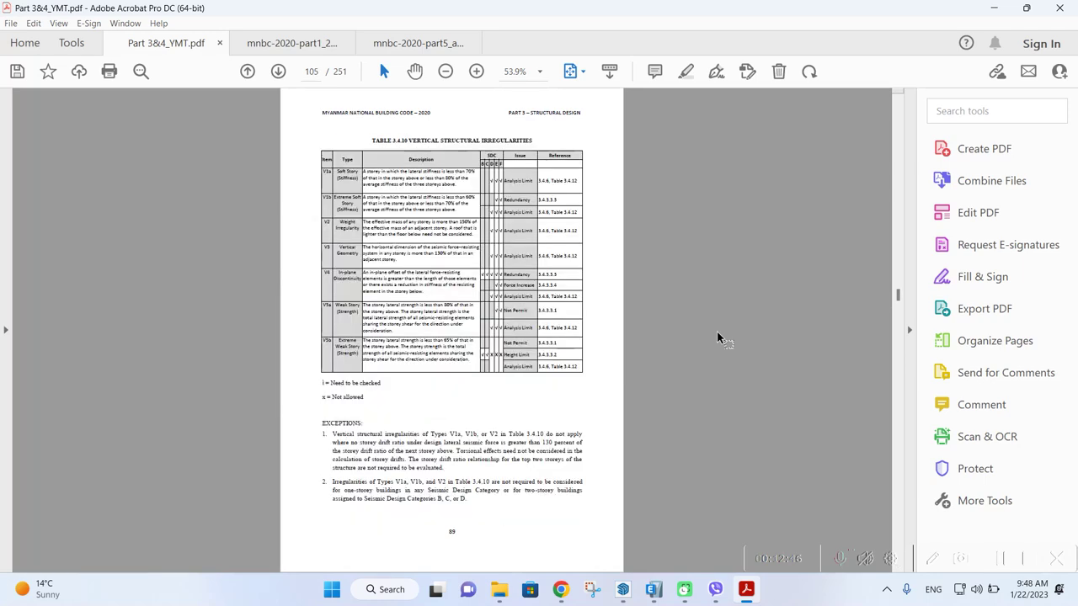
scroll(717, 332, "up", 5)
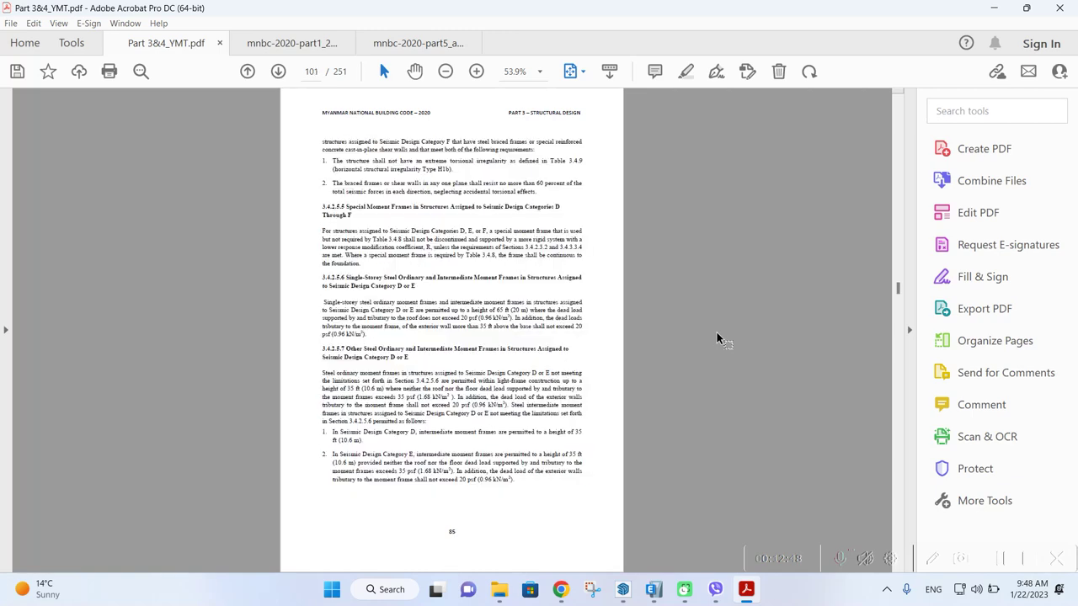
scroll(716, 332, "up", 7)
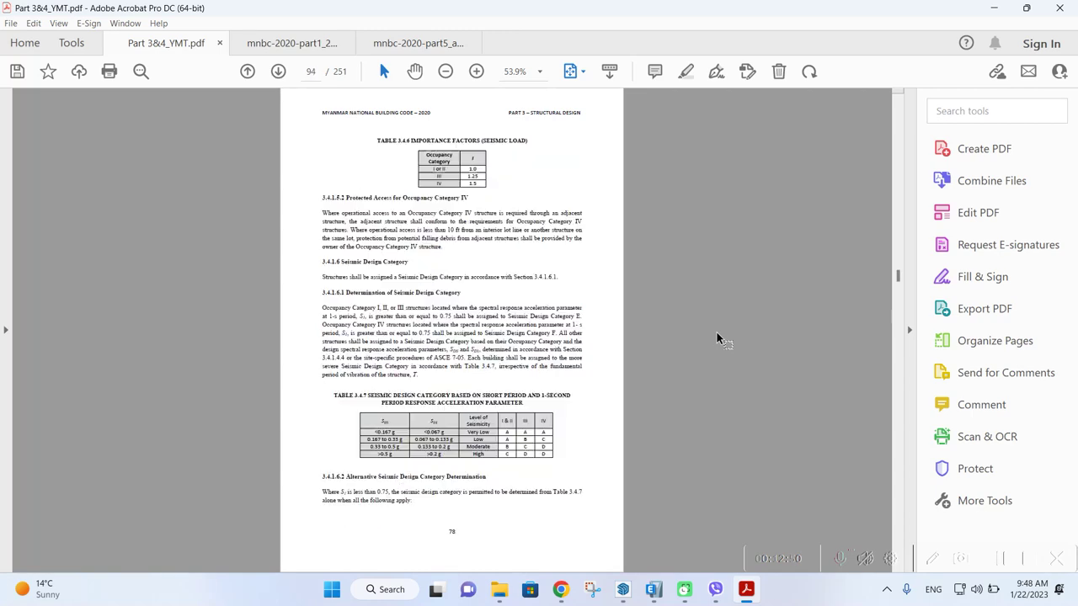
scroll(716, 332, "up", 5)
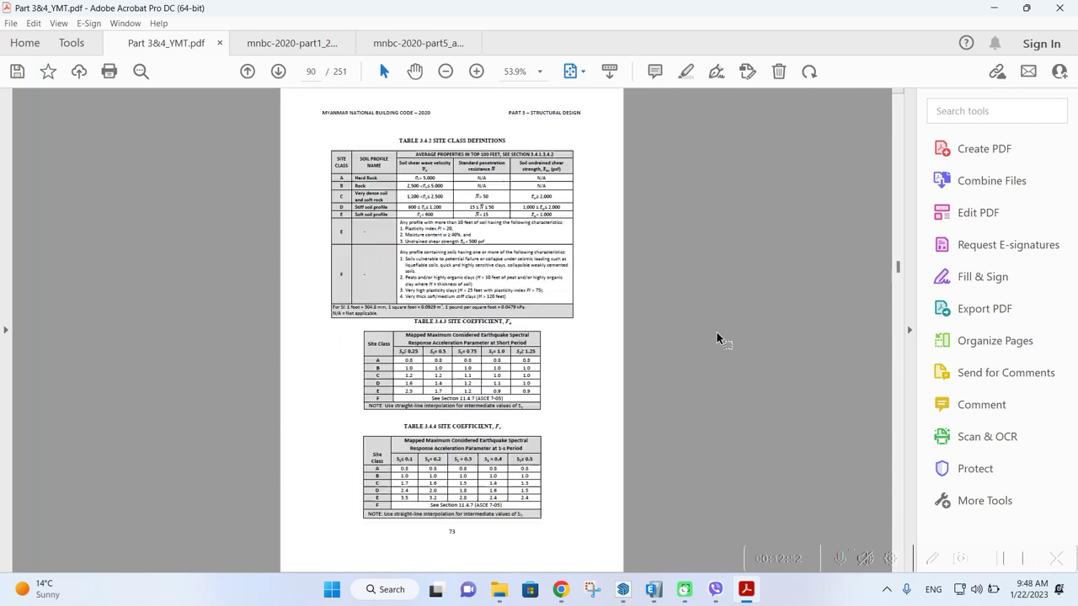
scroll(716, 331, "up", 2)
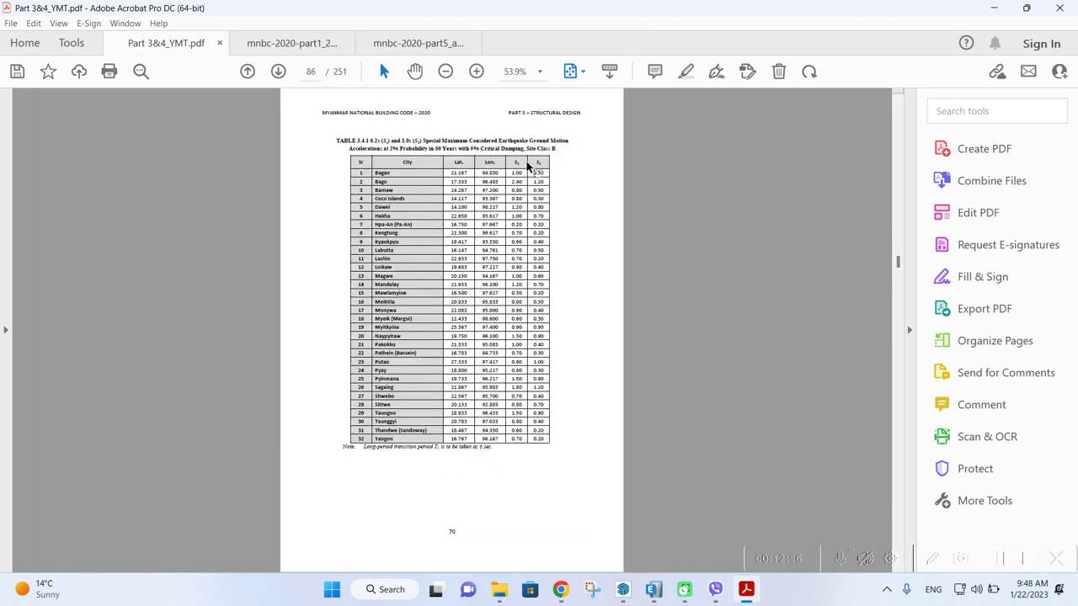
scroll(522, 118, "up", 4, "ctrl")
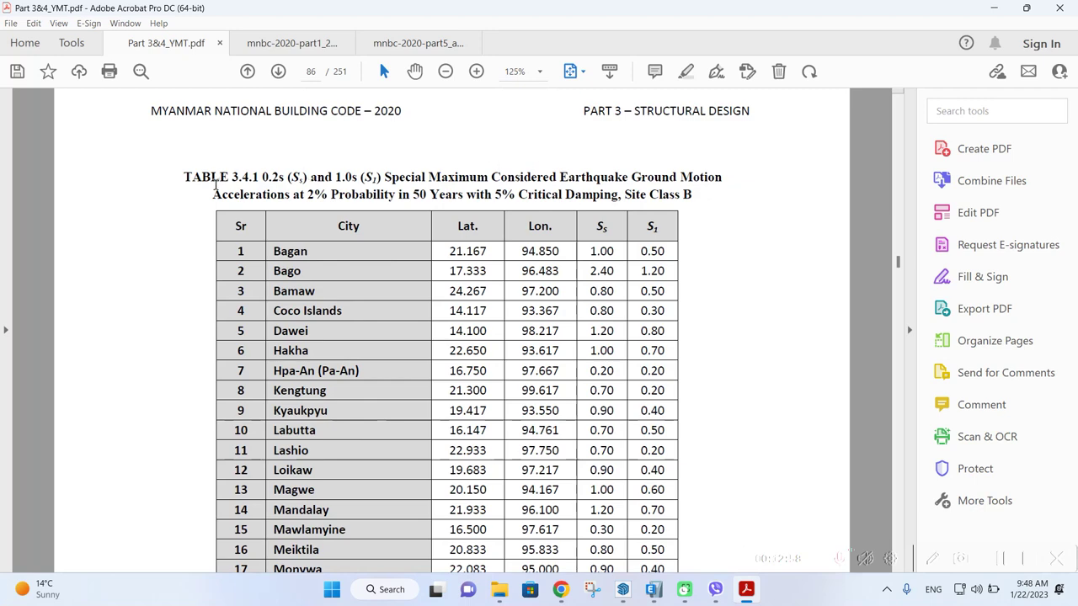
Look up Mandalay's Ss and S1 spectral accelerations in Table 3.4.1 of the building code
left_click_drag(230, 178, 268, 178)
left_click(356, 224)
scroll(531, 273, "down", 3)
scroll(531, 273, "down", 4)
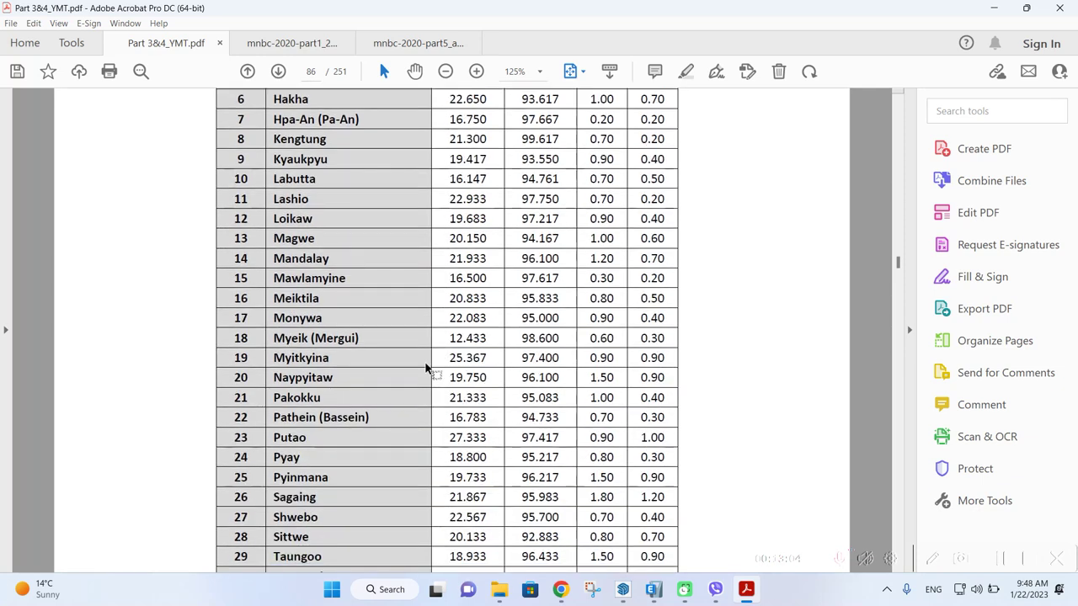
scroll(431, 370, "down", 1)
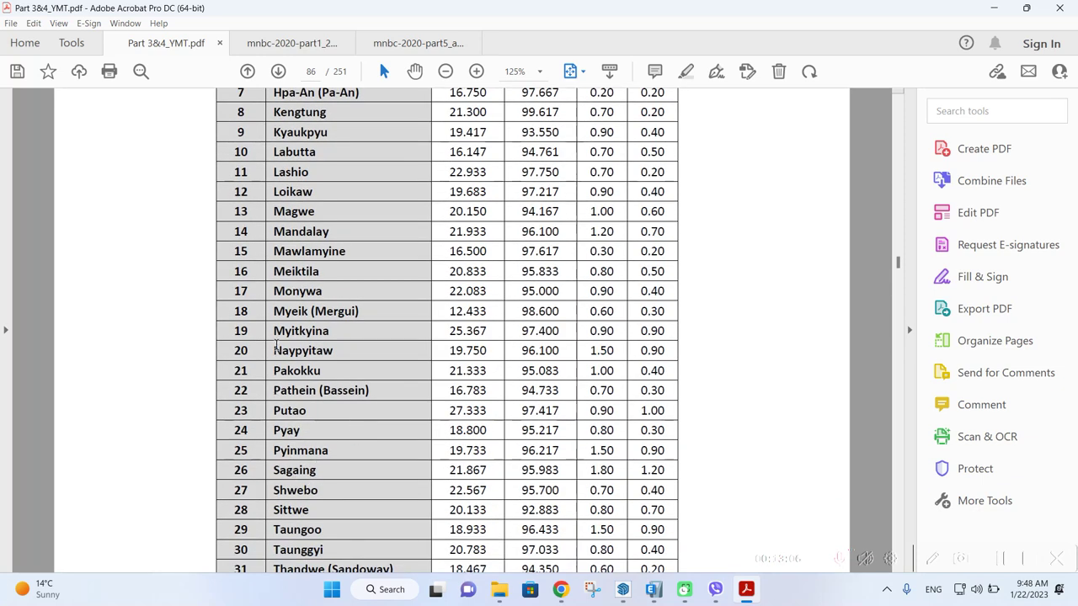
left_click_drag(276, 229, 349, 233)
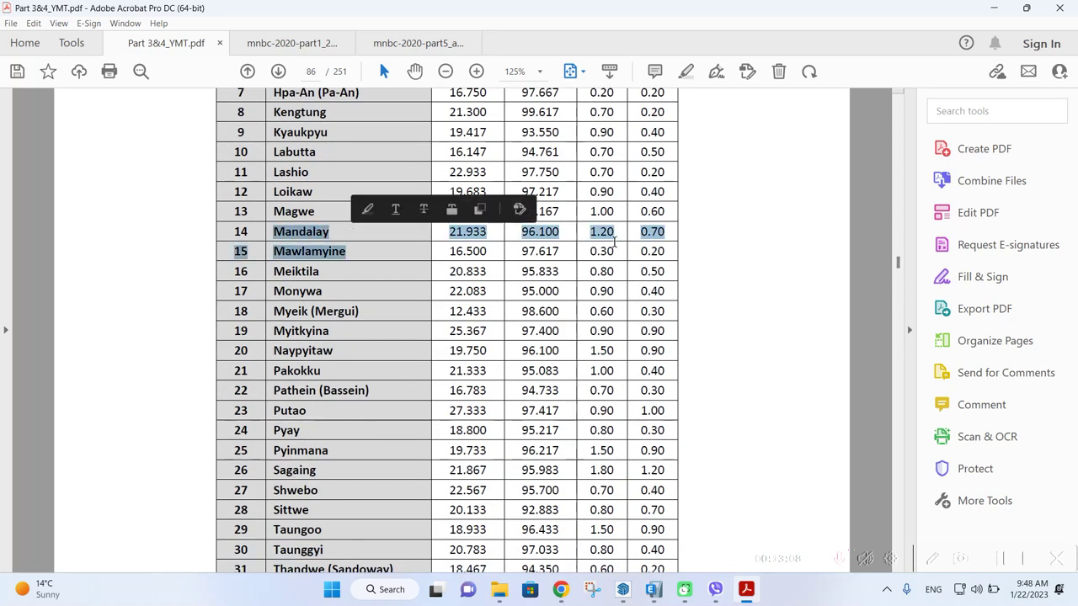
left_click(613, 238)
scroll(662, 256, "up", 1)
scroll(661, 256, "up", 3)
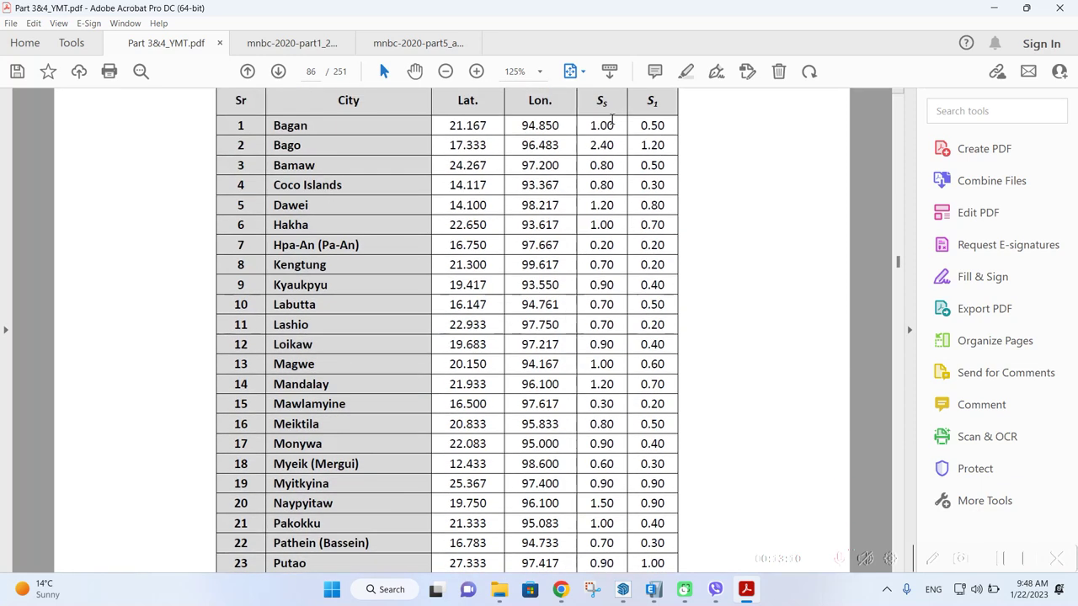
scroll(636, 107, "down", 2)
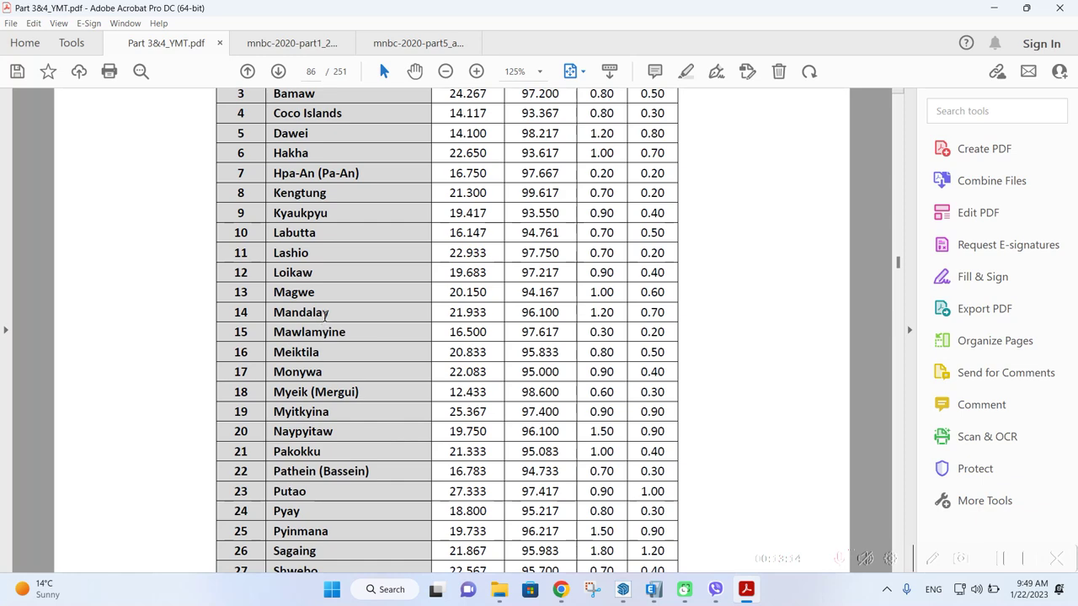
left_click_drag(590, 311, 665, 335)
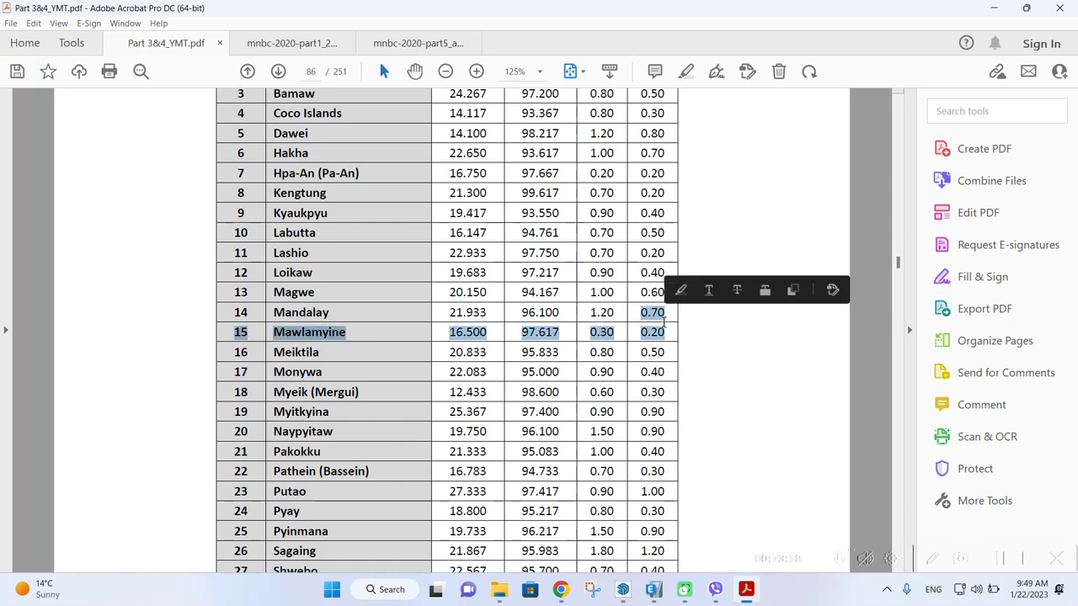
left_click(700, 354)
Read the note below Table 3.4.1 on the long-period transition period and recheck the Mandalay row
scroll(679, 356, "down", 5)
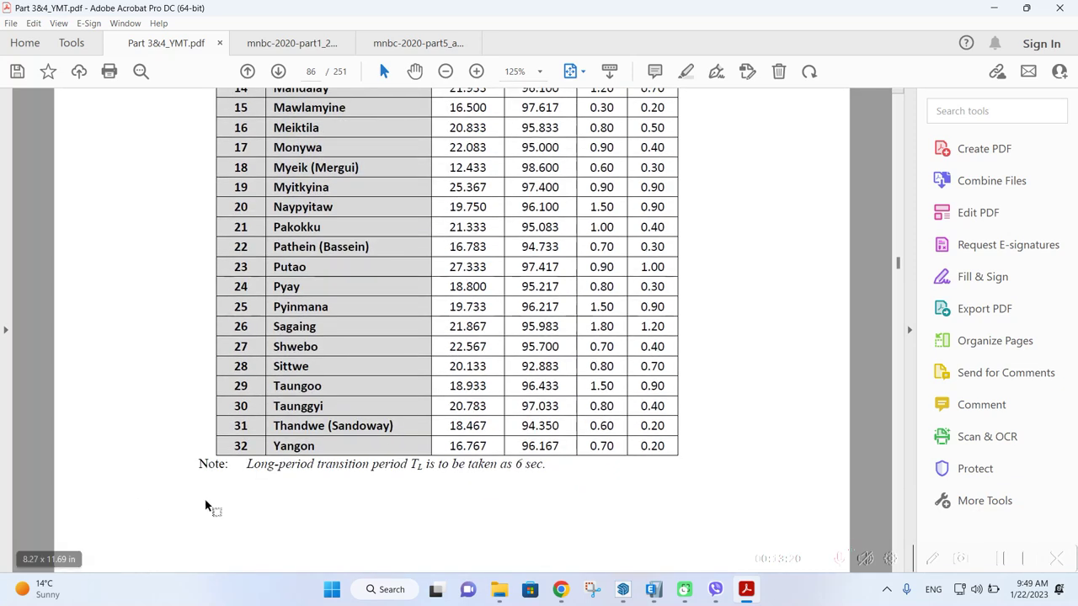
left_click_drag(260, 465, 527, 474)
left_click(521, 471)
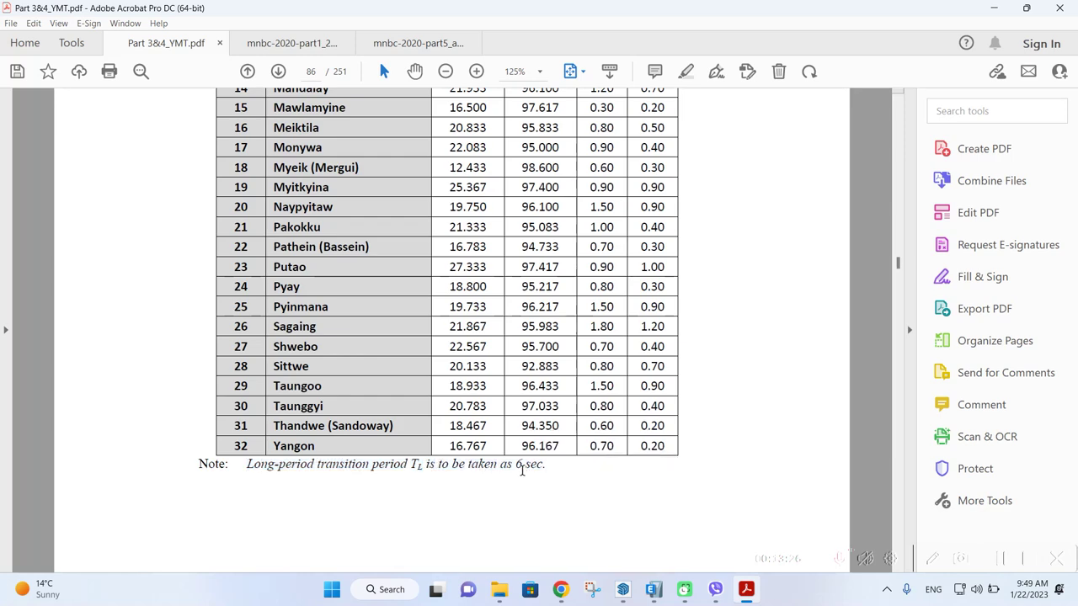
scroll(600, 407, "up", 3)
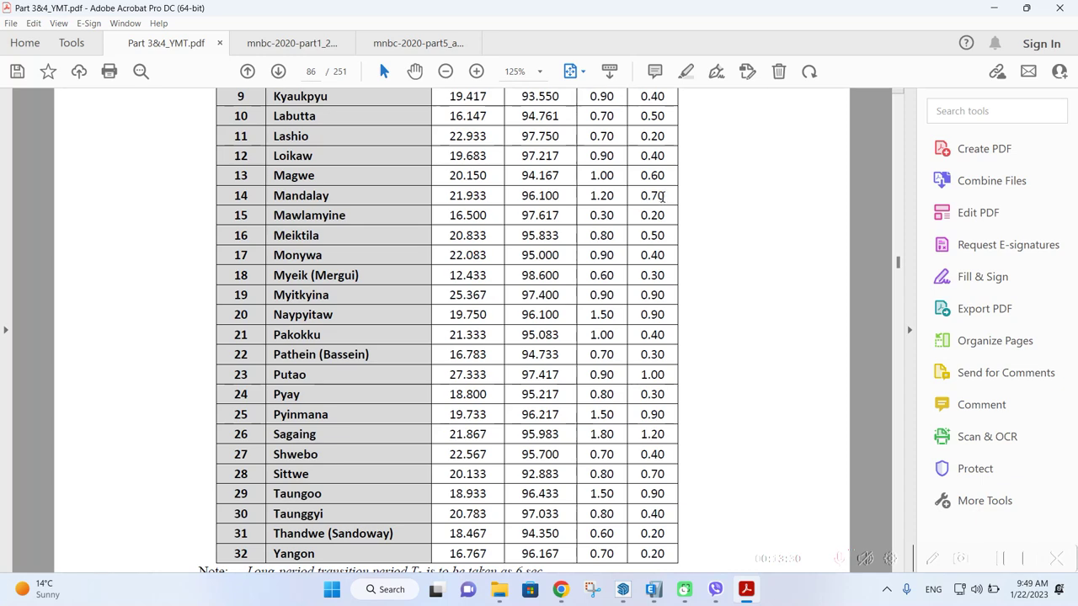
scroll(562, 326, "down", 3)
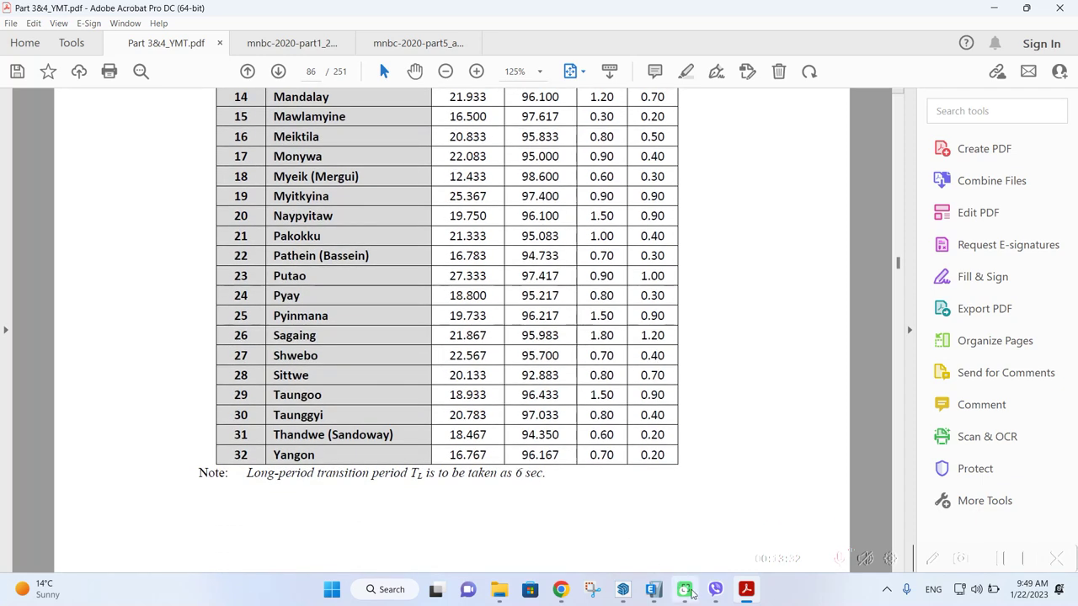
Return to ETABS and set the EQX pattern's Ss to 1.2, S1 to 0.7 and long-period transition period to 6 sec
left_click(653, 592)
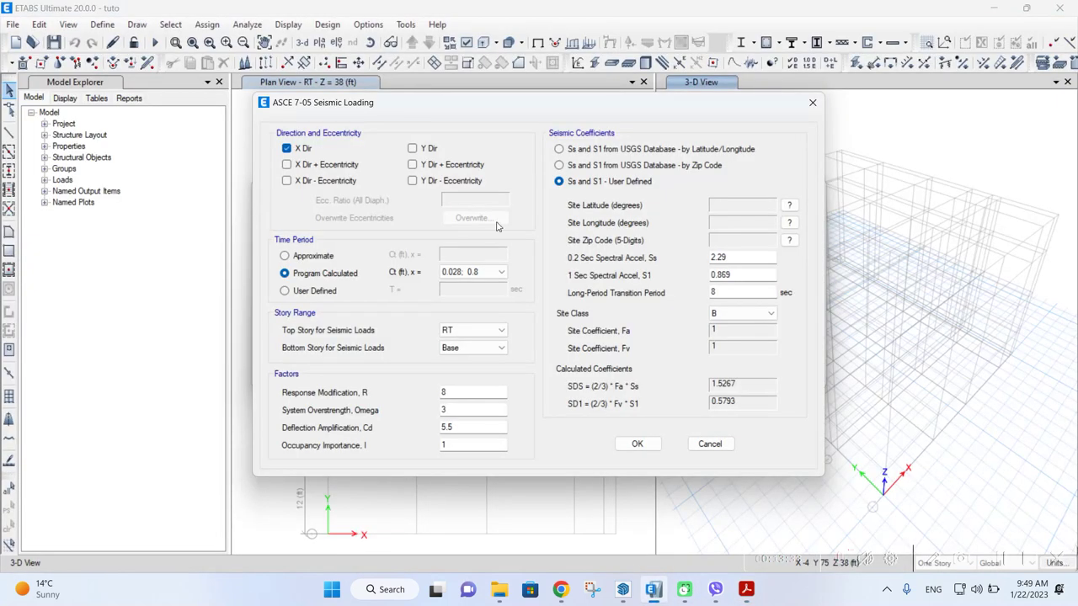
double_click(745, 263)
type("1.")
double_click(747, 274)
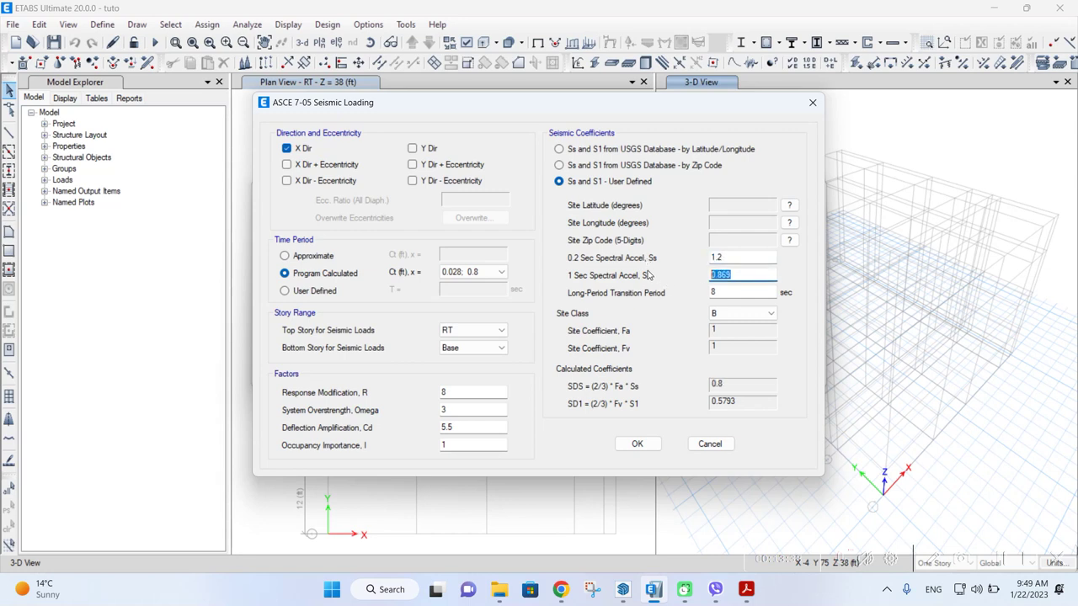
type("0.7")
double_click(707, 293)
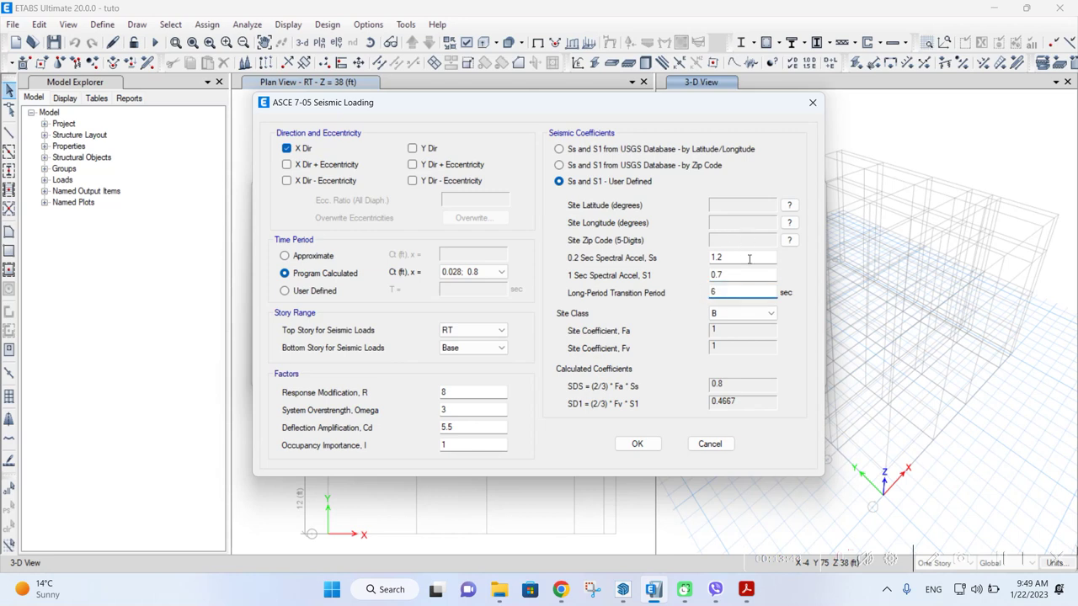
Check the site class options available for the EQX pattern's seismic coefficients
left_click(748, 258)
left_click(740, 313)
left_click(741, 324)
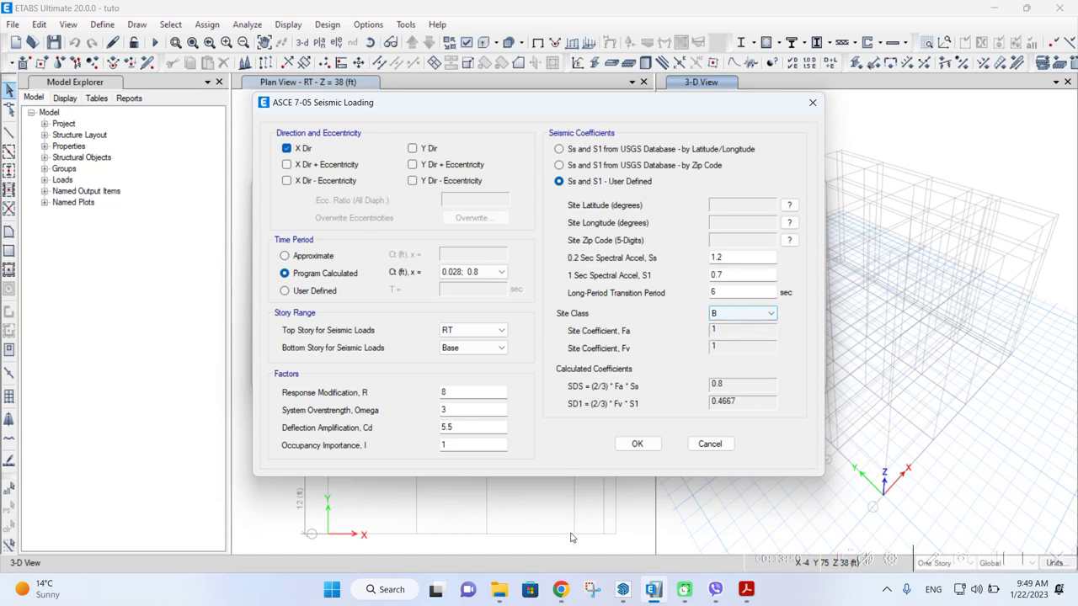
Switch to the building code PDF and read Section 3.4.1.4.2 on the site class required when soil properties are unknown
left_click(746, 590)
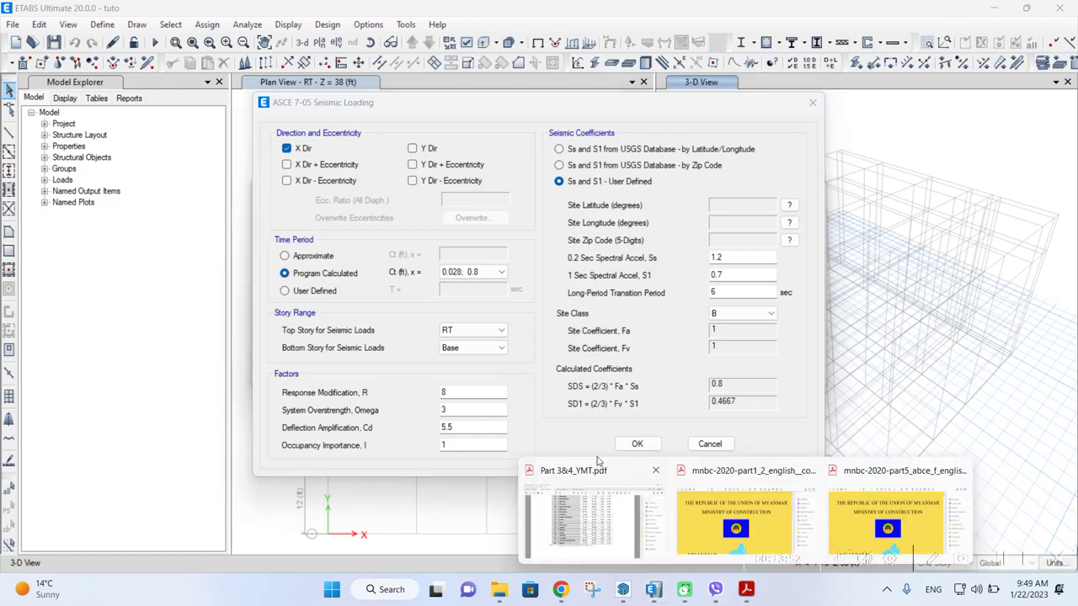
left_click(582, 532)
scroll(494, 299, "up", 8)
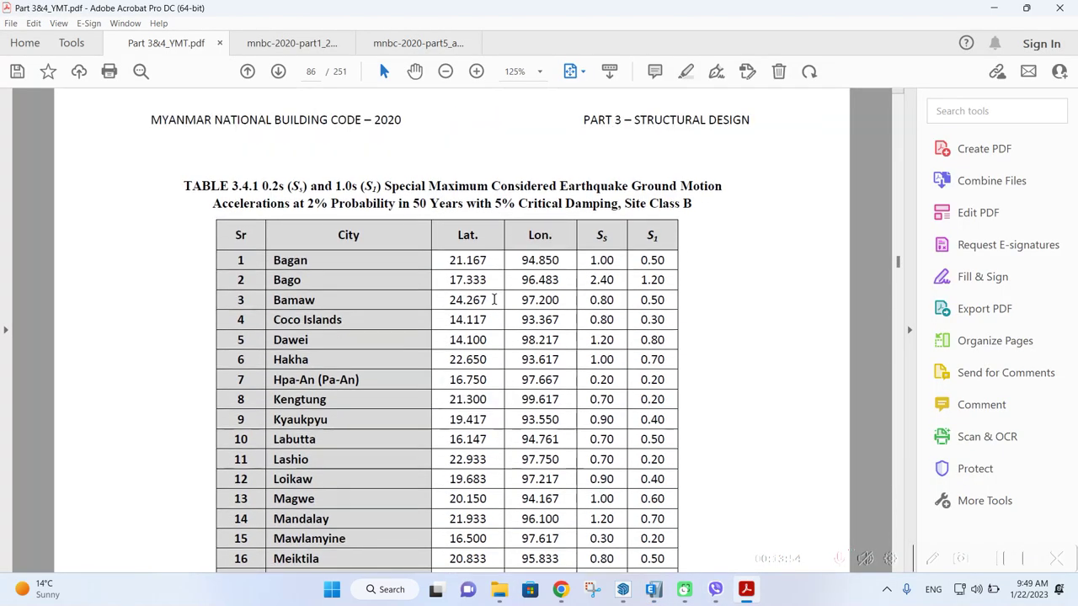
scroll(494, 299, "up", 10)
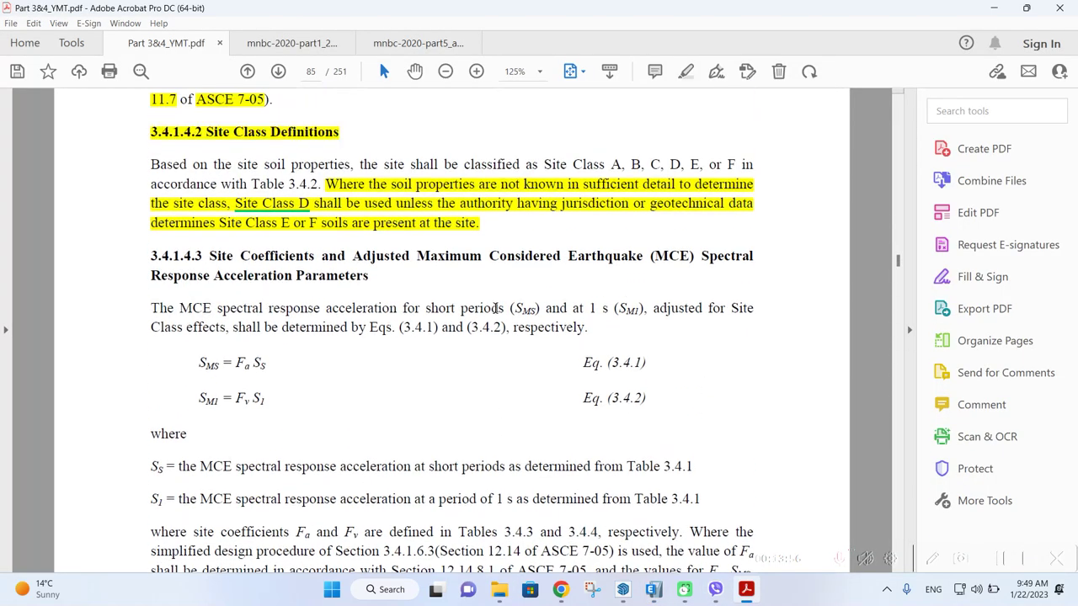
scroll(497, 309, "up", 3)
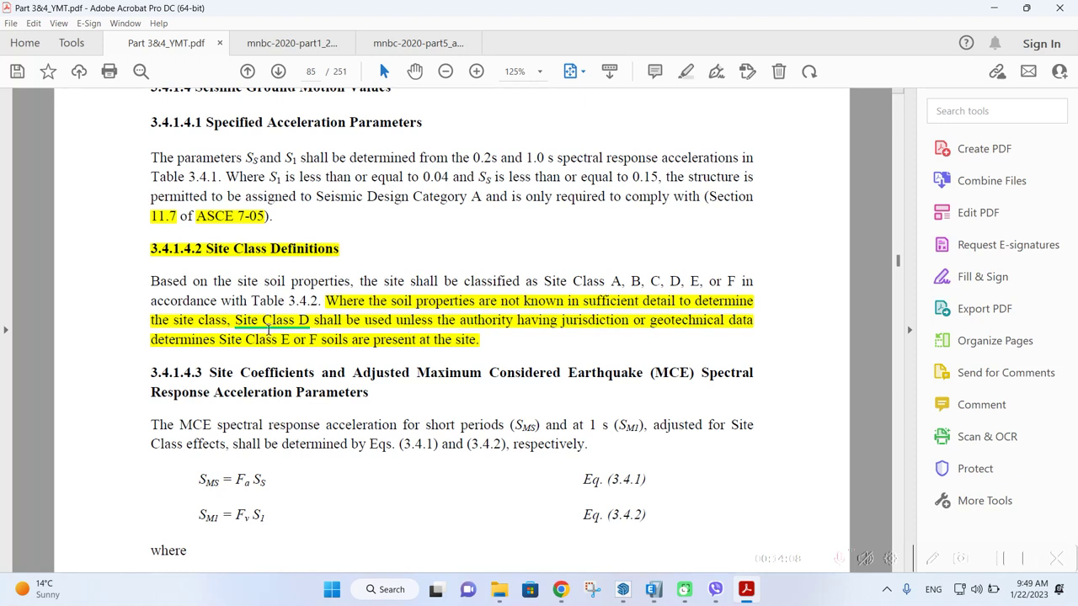
left_click(308, 327)
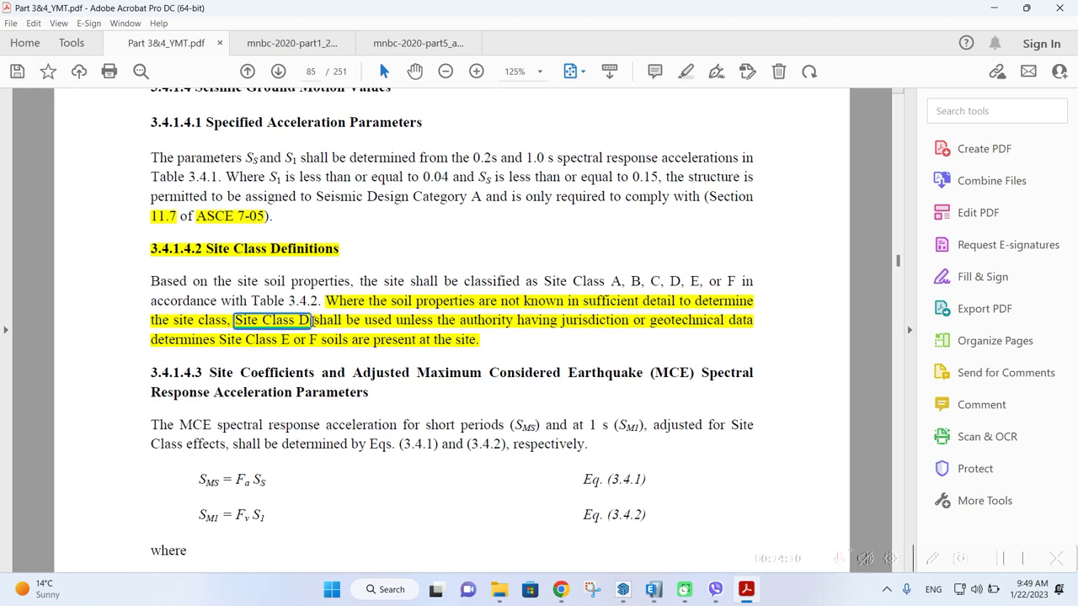
left_click(393, 326)
left_click(528, 345)
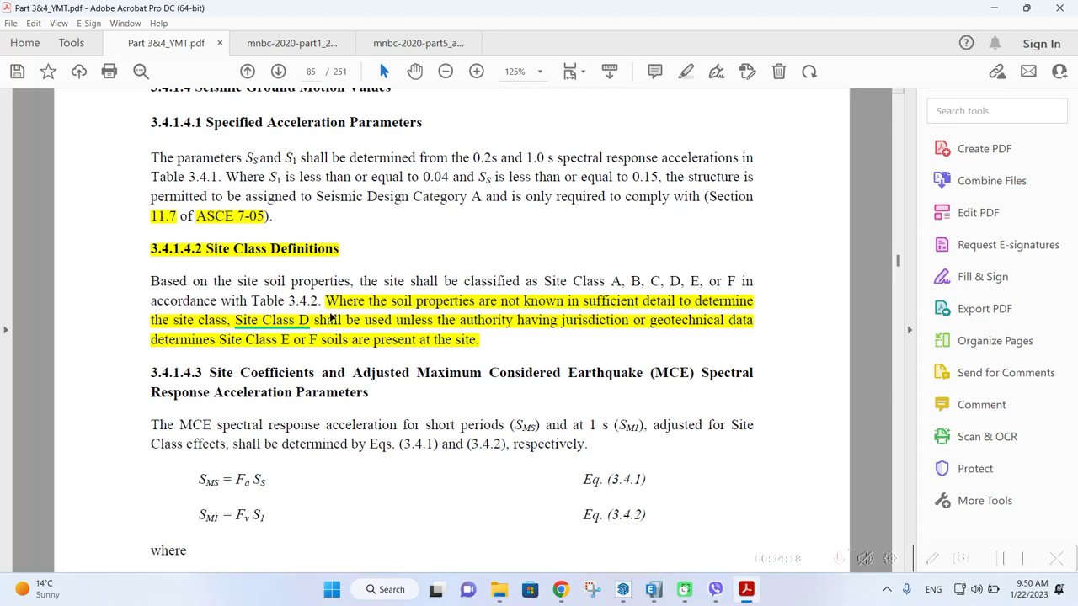
scroll(345, 313, "down", 1)
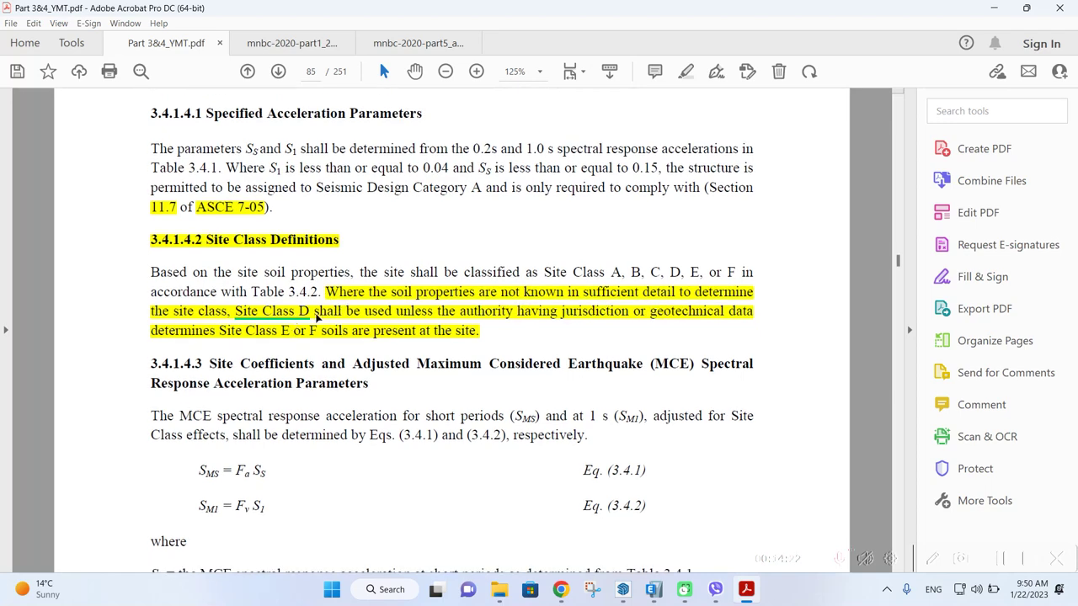
scroll(287, 333, "down", 1)
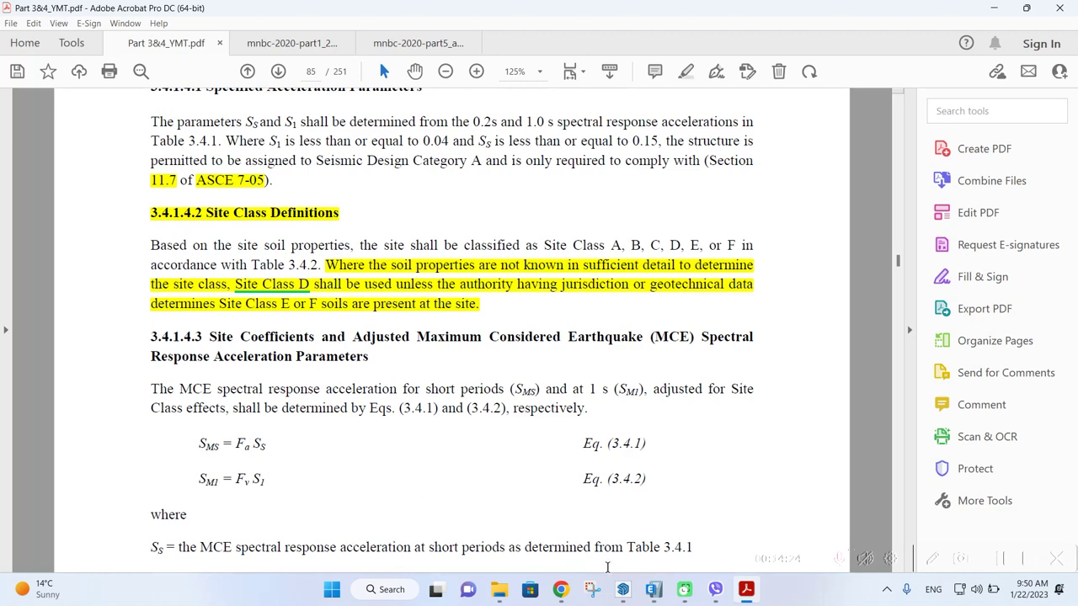
Return to ETABS and set the EQX pattern's site class to D
left_click(653, 589)
left_click(741, 313)
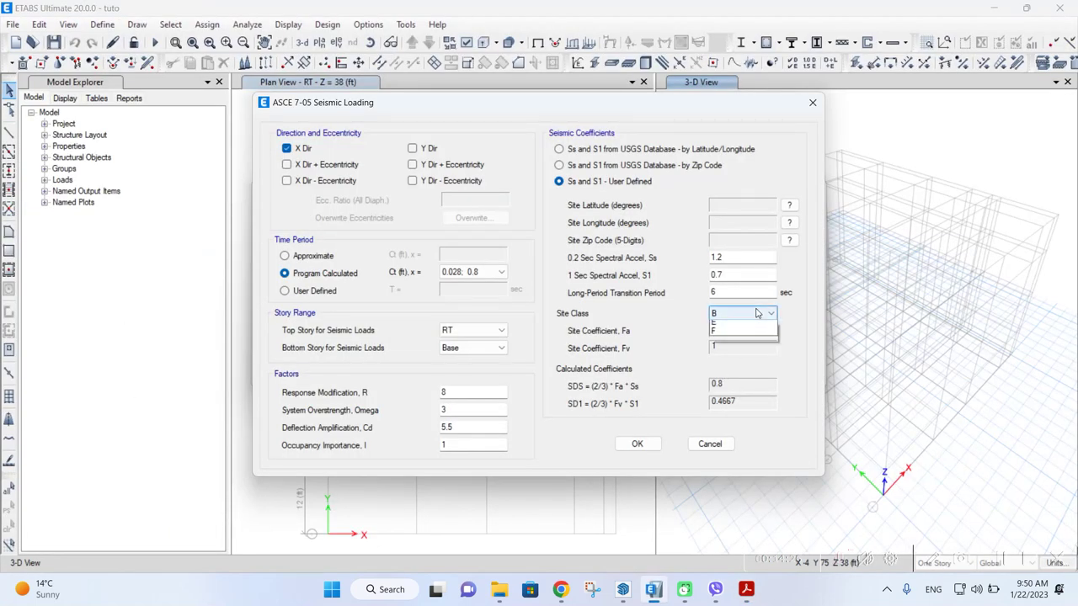
left_click(734, 357)
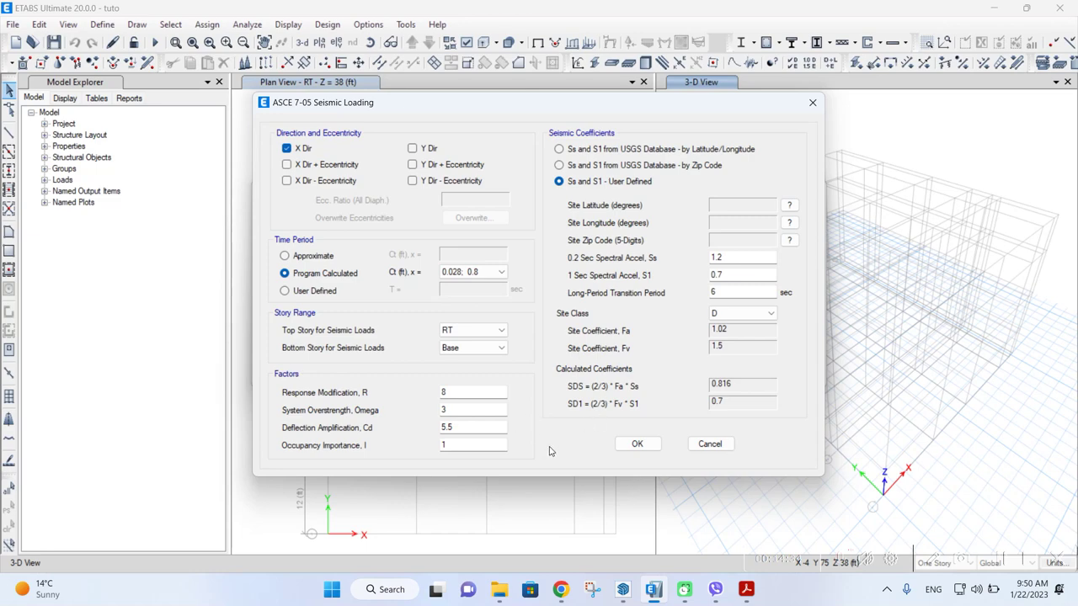
Switch to the building code PDF in full-page view and search its seismic chapter for the approximate period parameters table
mouse_move(740, 591)
left_click(604, 515)
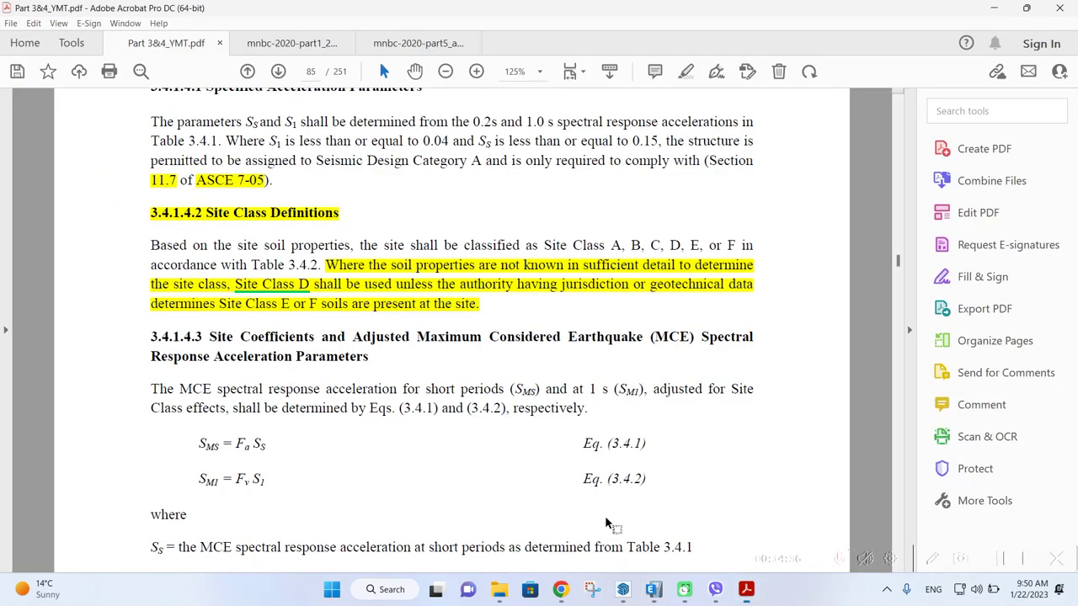
scroll(583, 340, "down", 1)
left_click(583, 71)
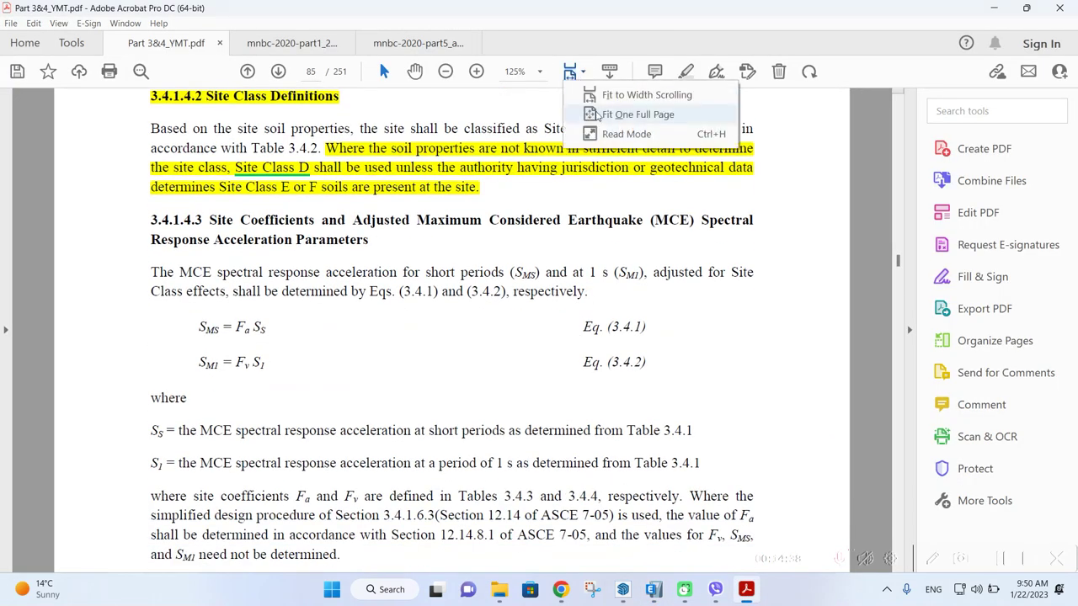
left_click(598, 117)
scroll(566, 295, "down", 4)
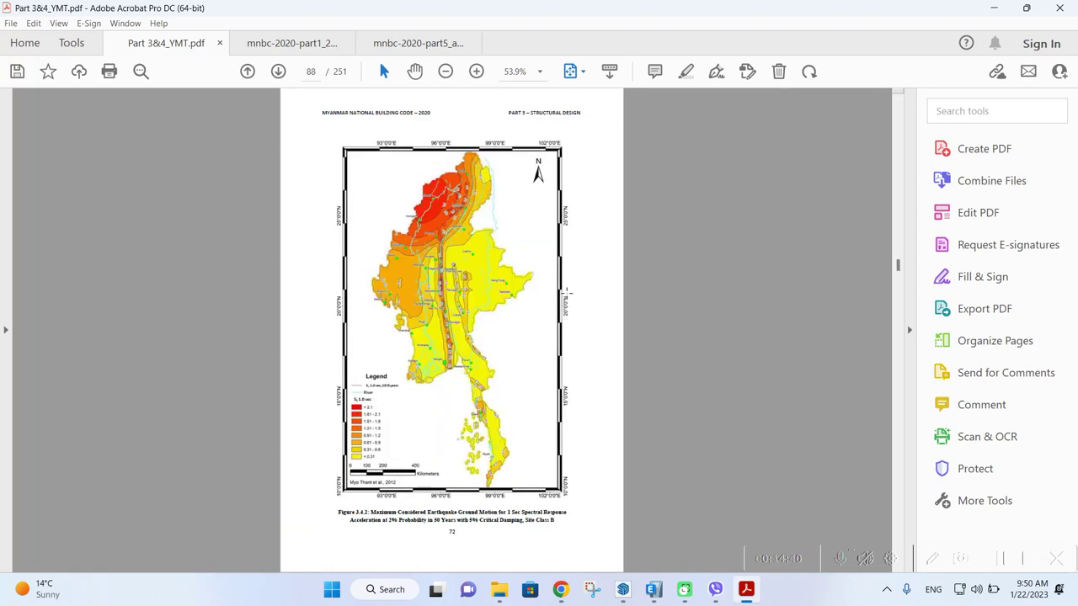
scroll(566, 294, "down", 1)
scroll(566, 295, "down", 3)
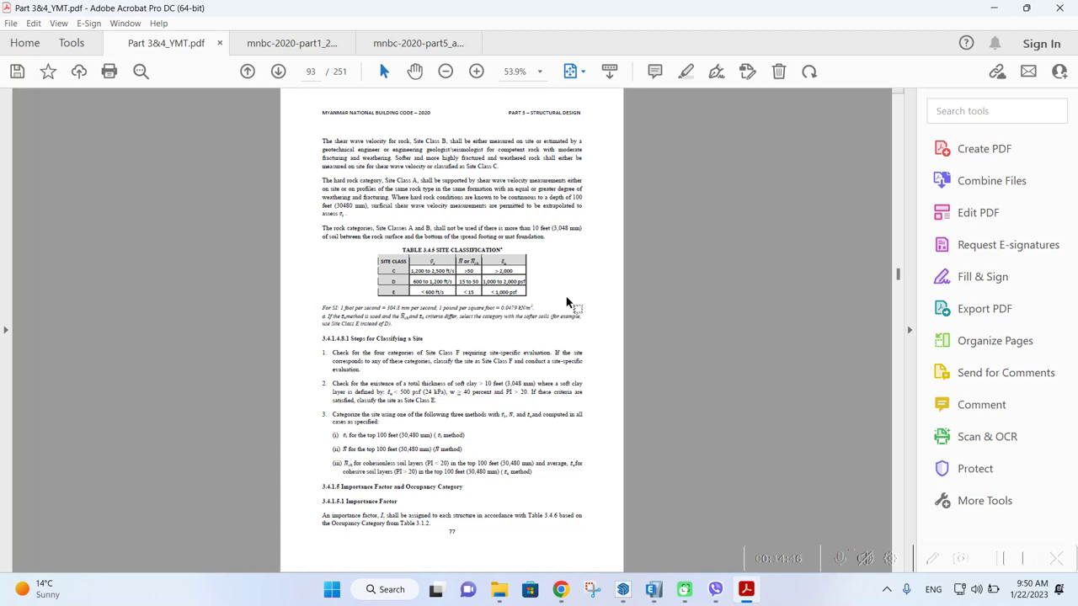
scroll(567, 299, "down", 1)
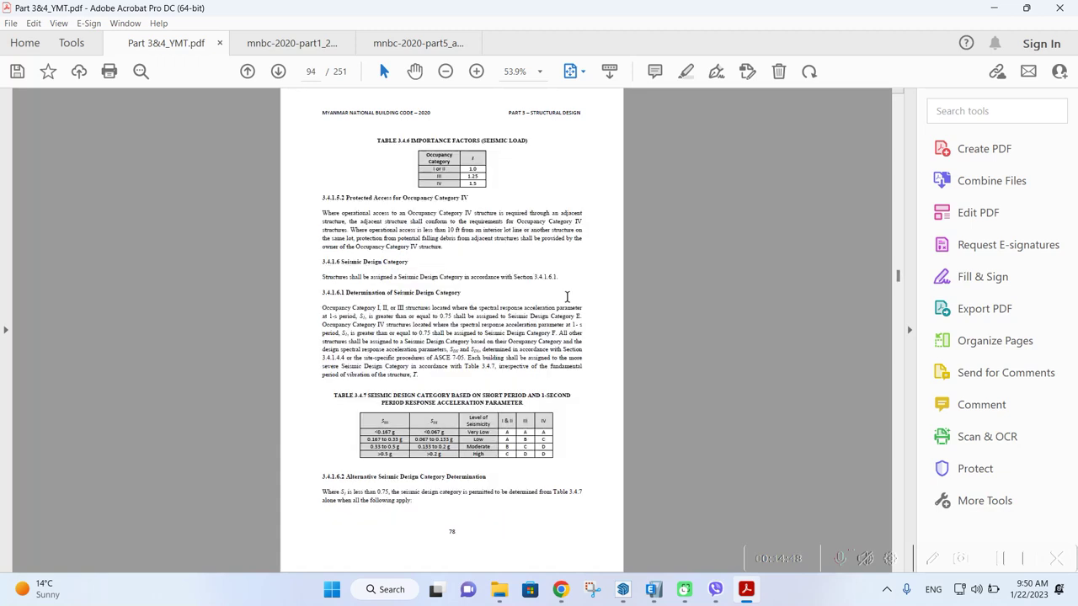
scroll(567, 297, "down", 4)
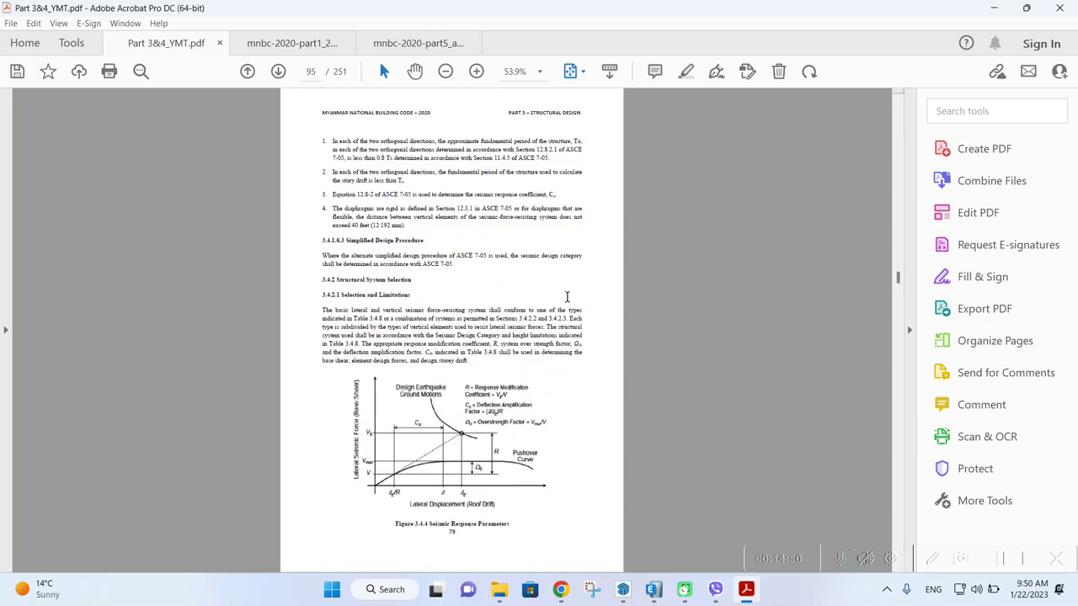
scroll(567, 299, "up", 5)
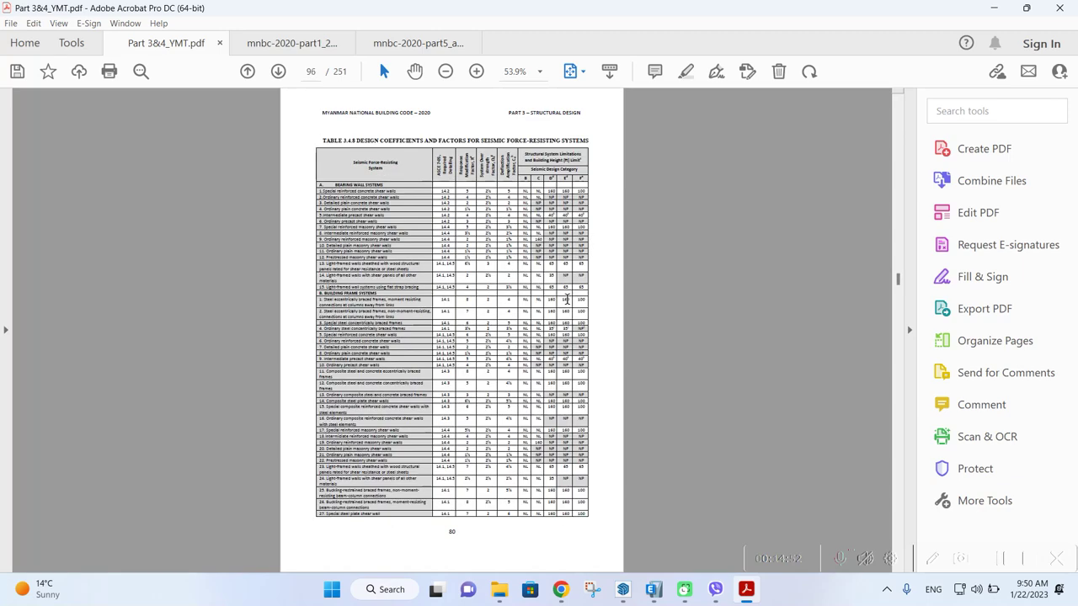
scroll(566, 301, "down", 1)
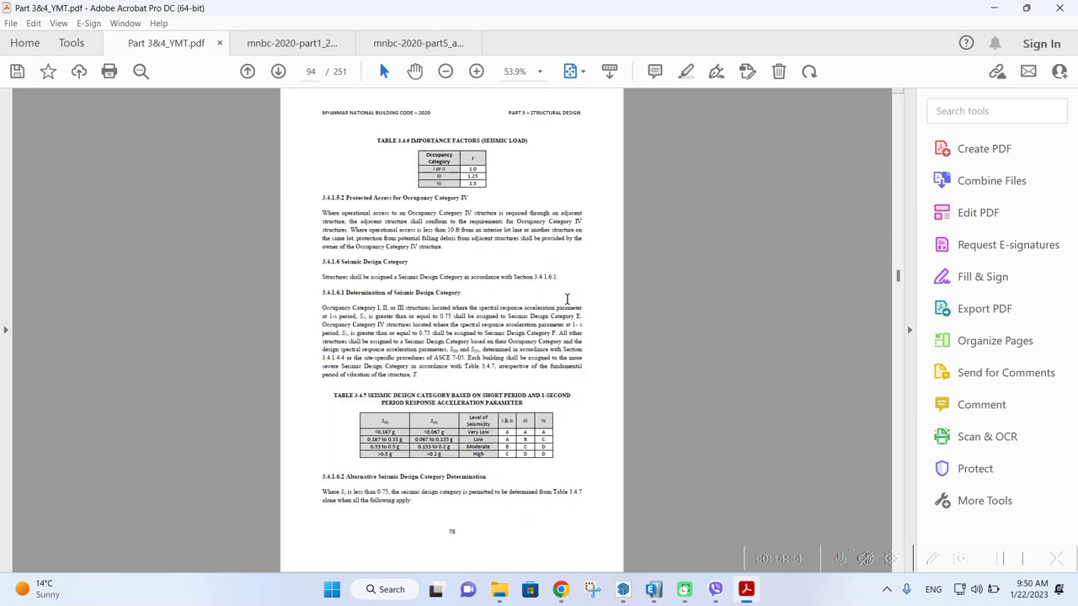
scroll(566, 299, "up", 3)
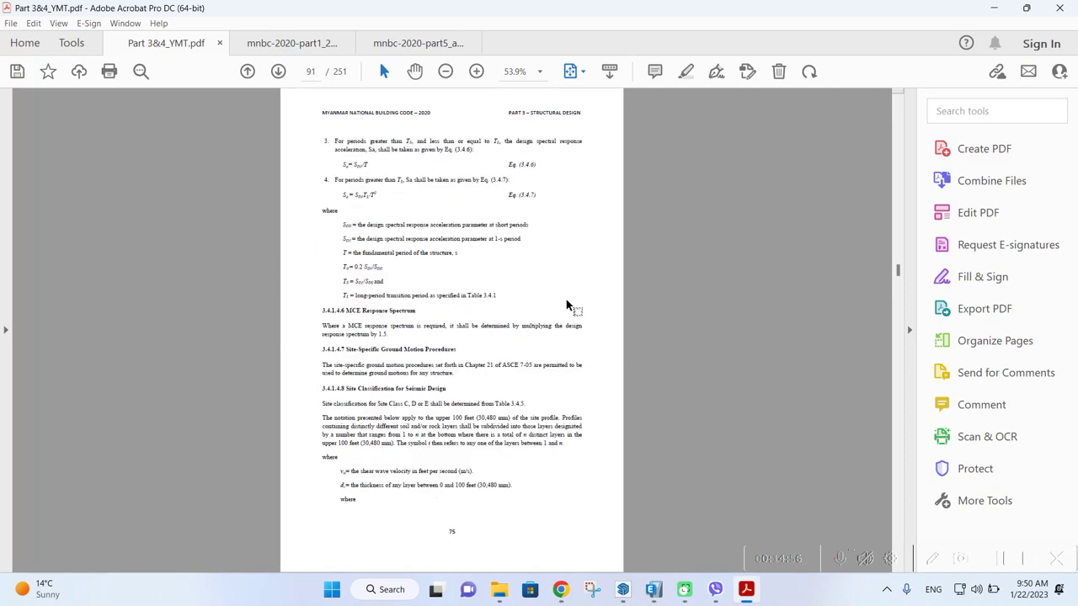
scroll(567, 303, "up", 3)
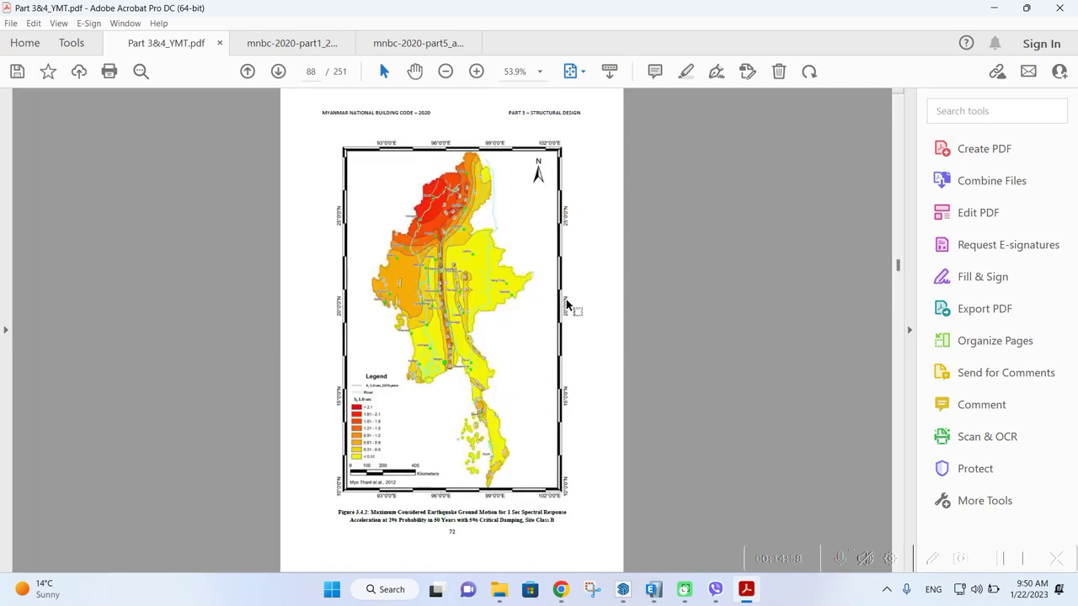
scroll(567, 303, "up", 4)
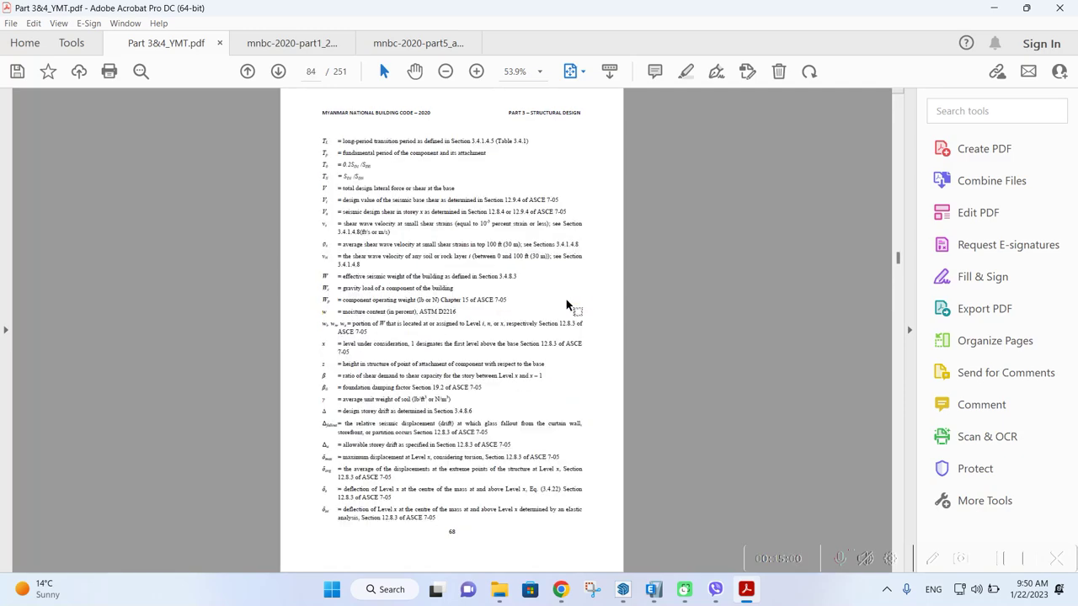
scroll(566, 304, "down", 4)
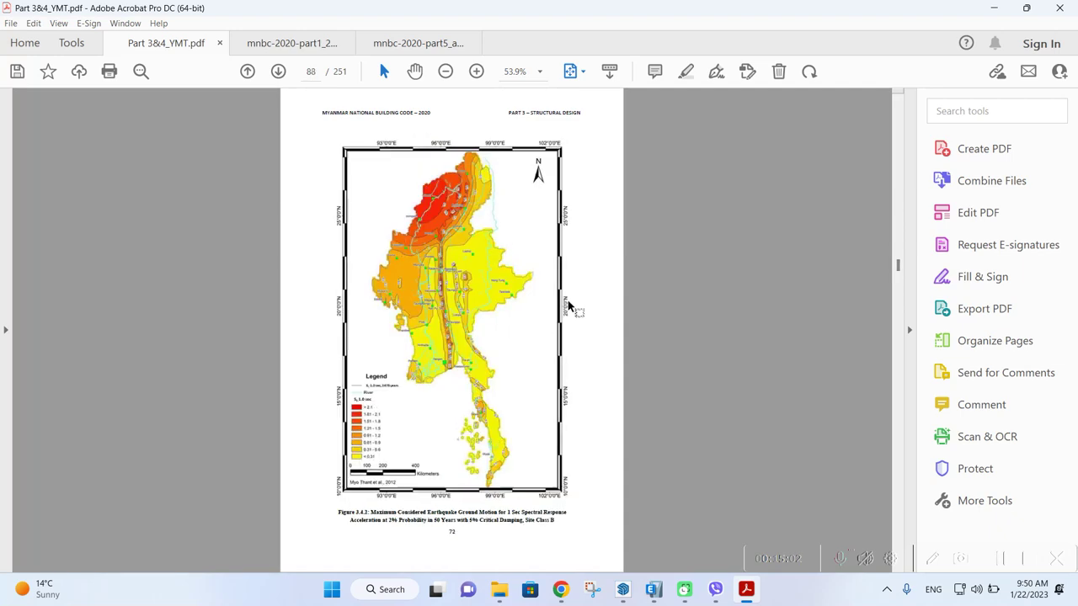
scroll(567, 305, "down", 5)
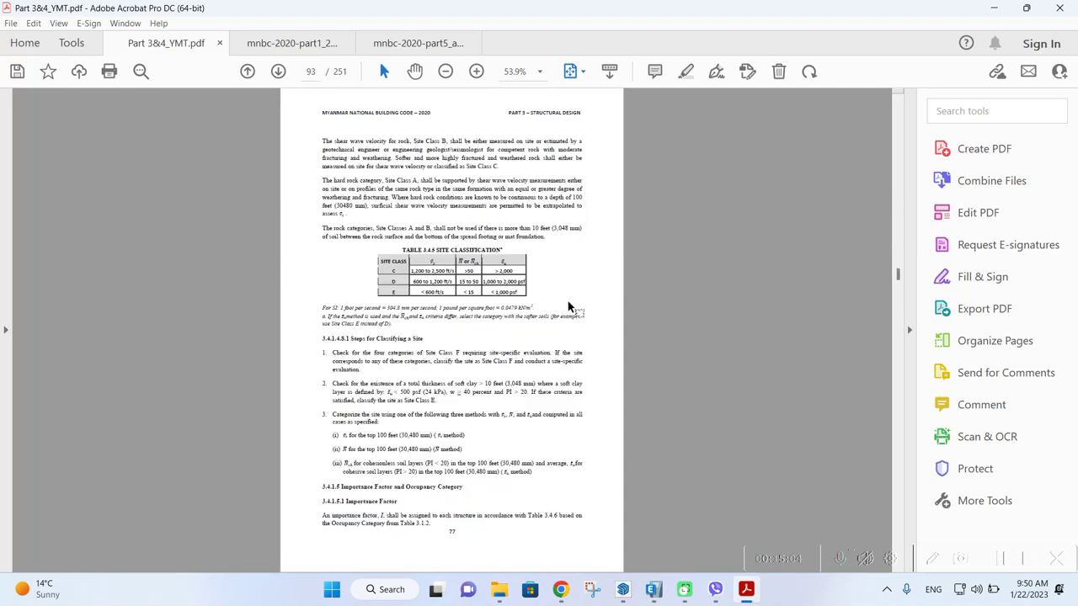
scroll(568, 301, "down", 1)
scroll(568, 301, "down", 4)
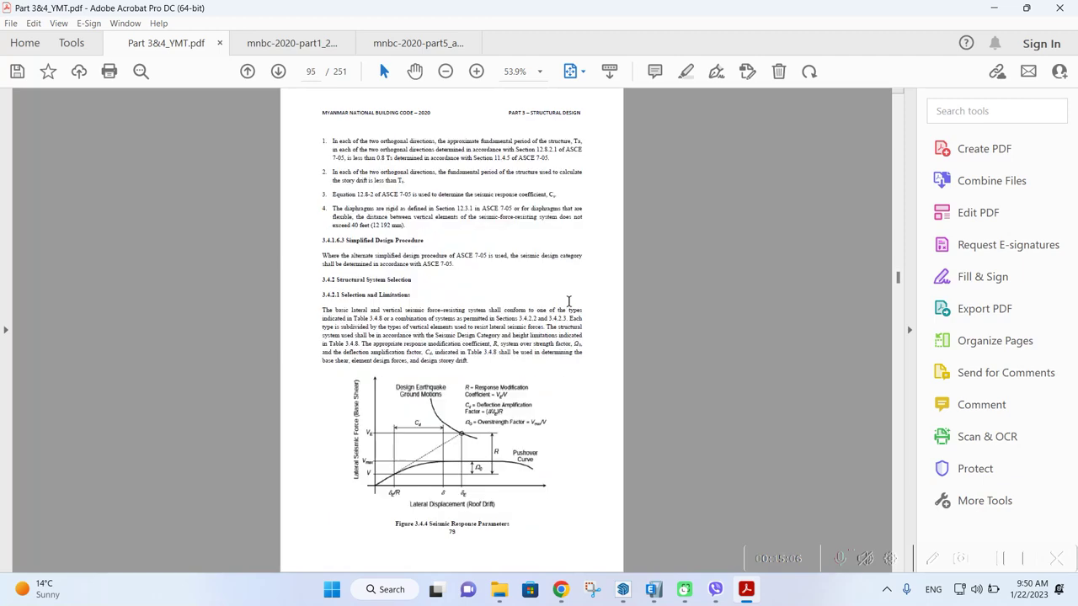
scroll(570, 300, "down", 5)
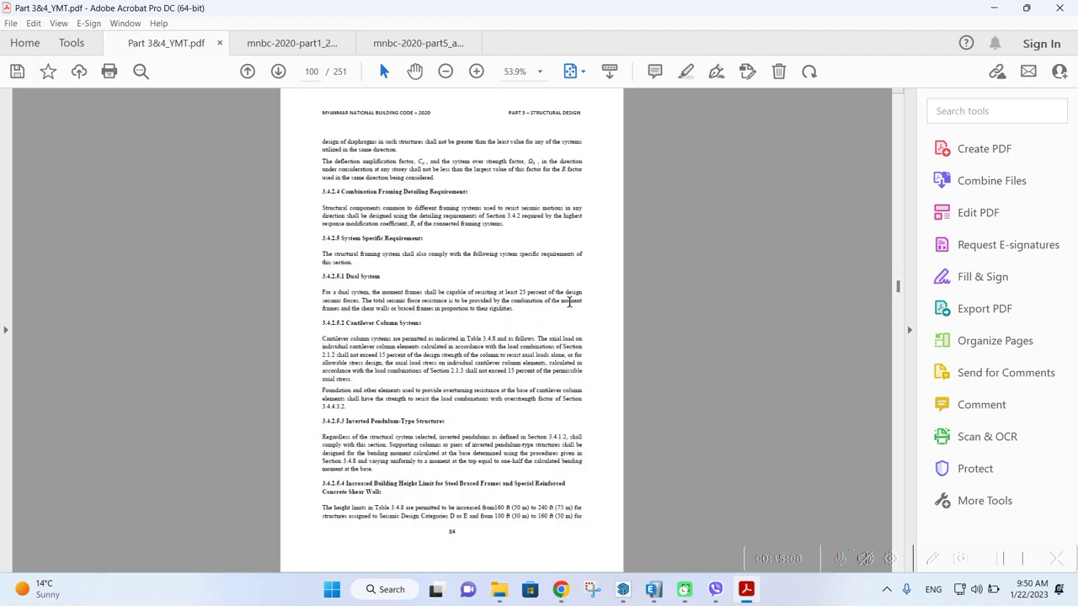
scroll(569, 309, "down", 5)
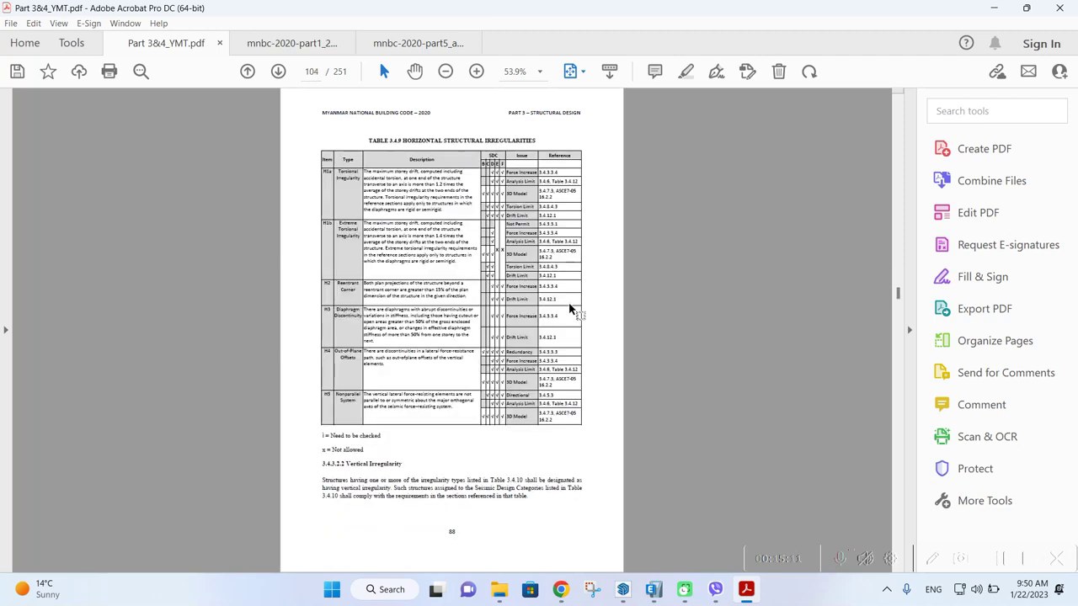
scroll(570, 304, "down", 4)
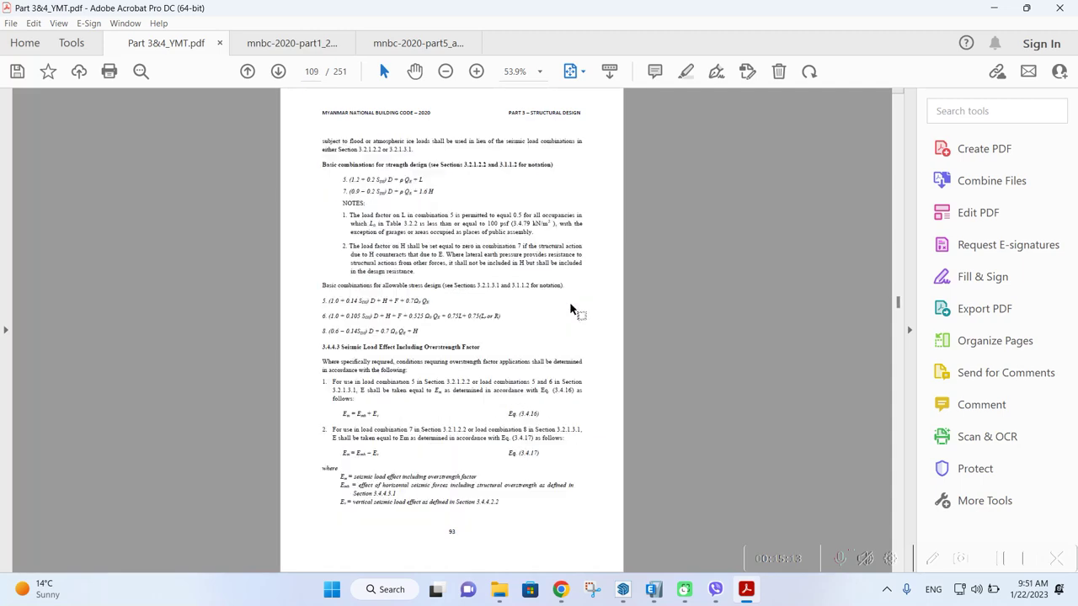
scroll(569, 310, "down", 3)
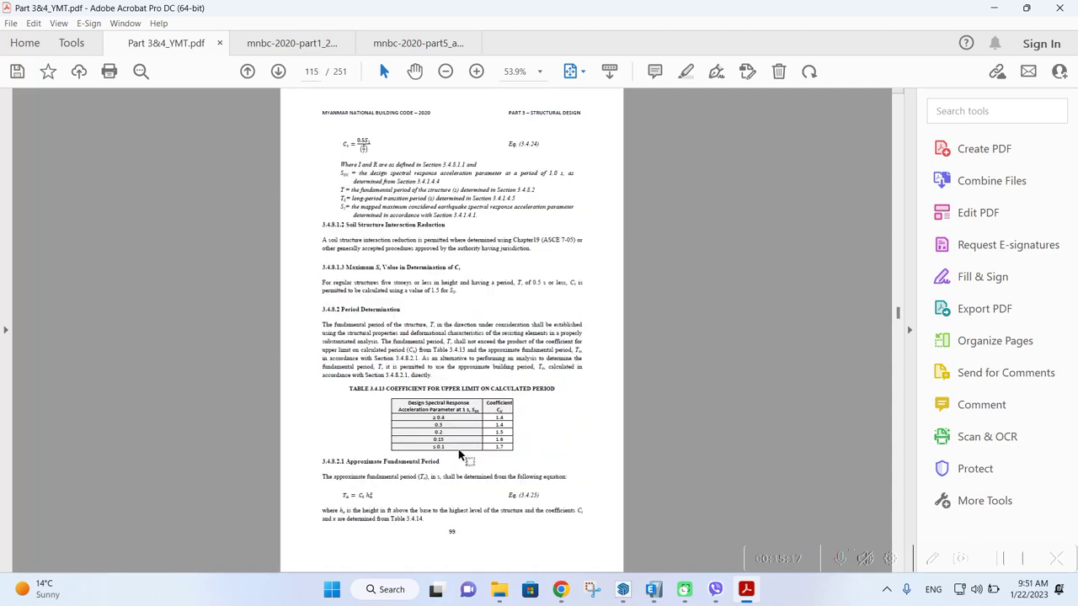
scroll(455, 451, "down", 1)
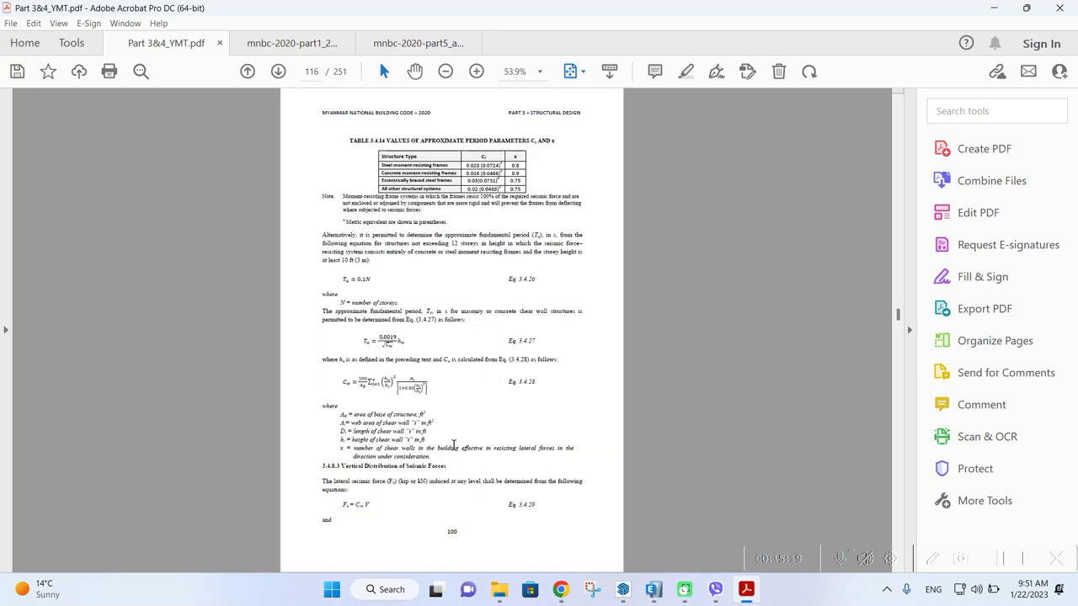
Look up Ct and x for concrete moment-resisting frames in Table 3.4.14
scroll(488, 147, "up", 2, "ctrl")
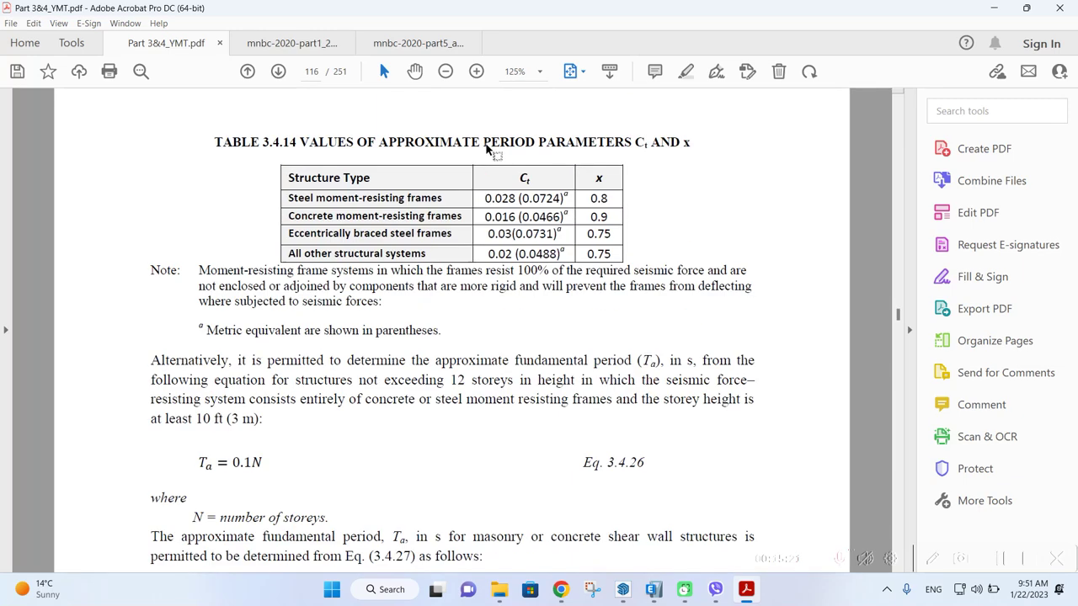
left_click_drag(291, 217, 460, 217)
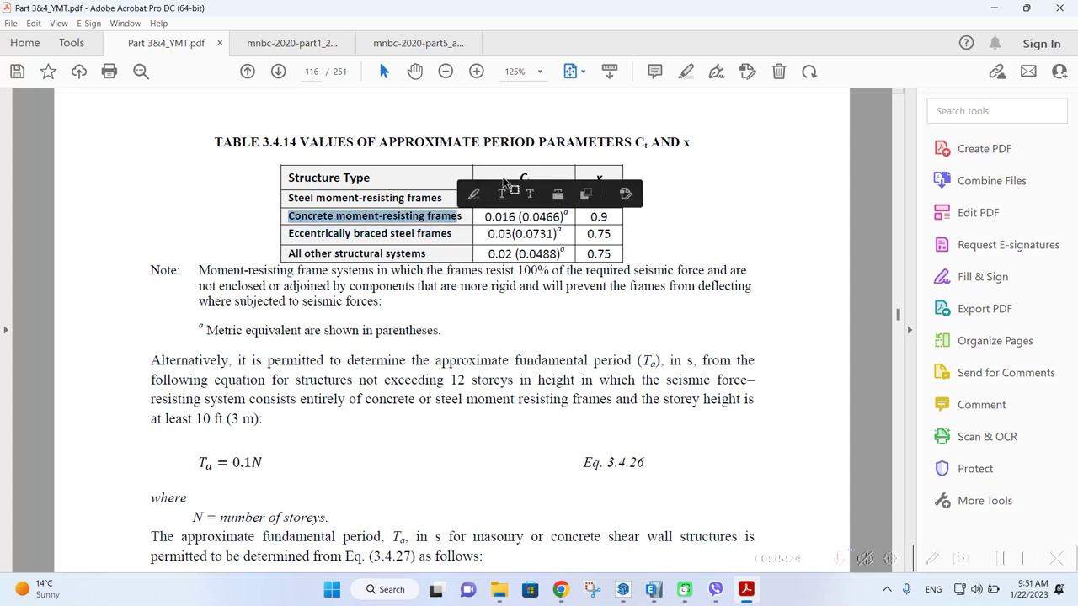
double_click(488, 217)
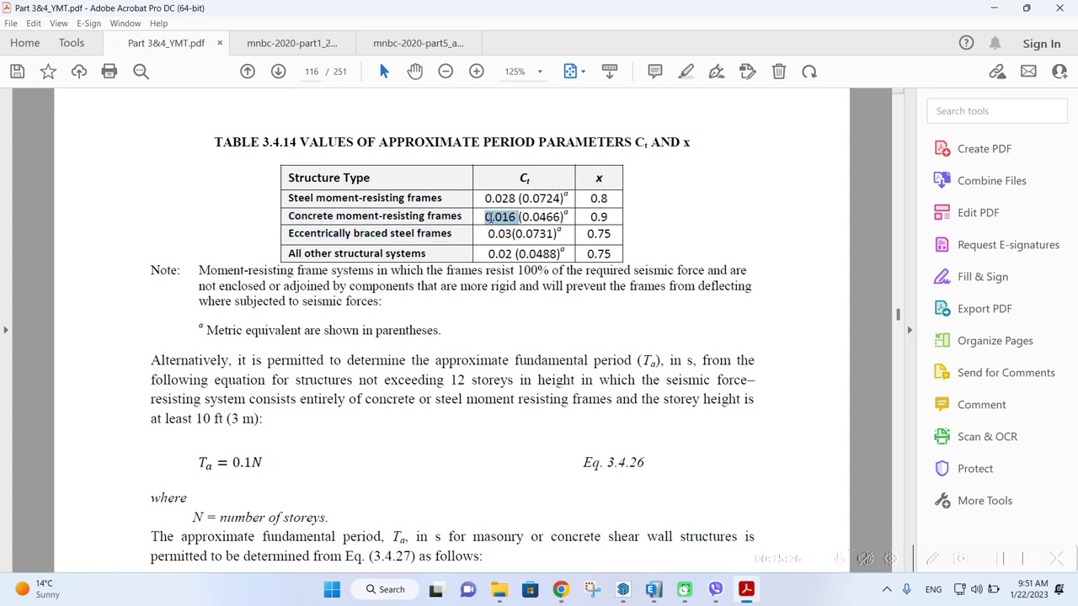
double_click(599, 218)
Return to ETABS and set the EQX pattern's program-calculated time period parameters Ct and x to 0.016 and 0.9
left_click(654, 589)
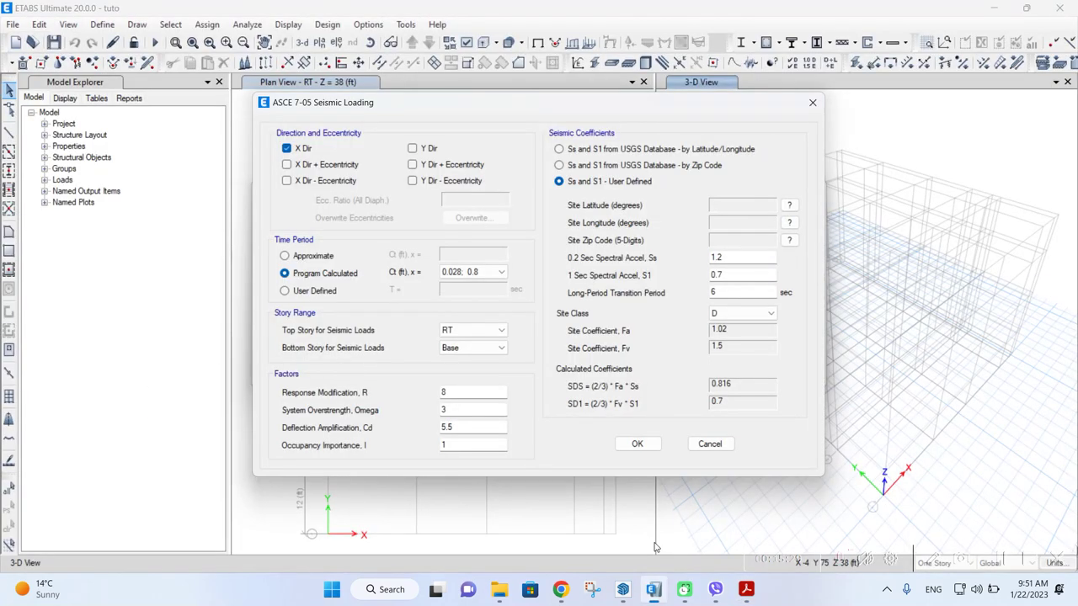
left_click(500, 272)
left_click(485, 292)
Switch to the building code PDF and show it in full-page view
left_click(458, 445)
mouse_move(724, 590)
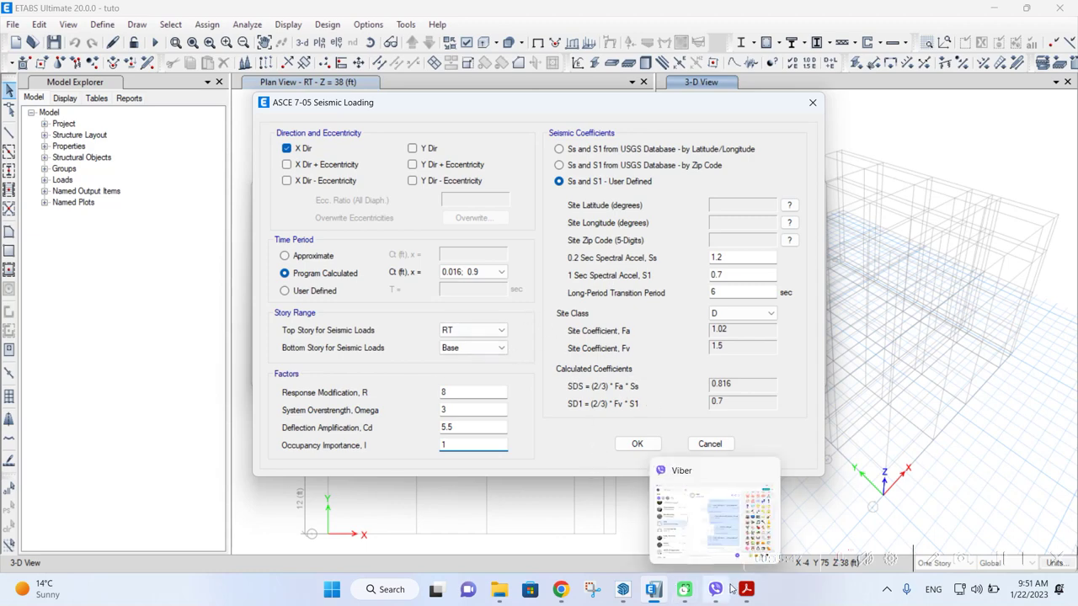
left_click(575, 539)
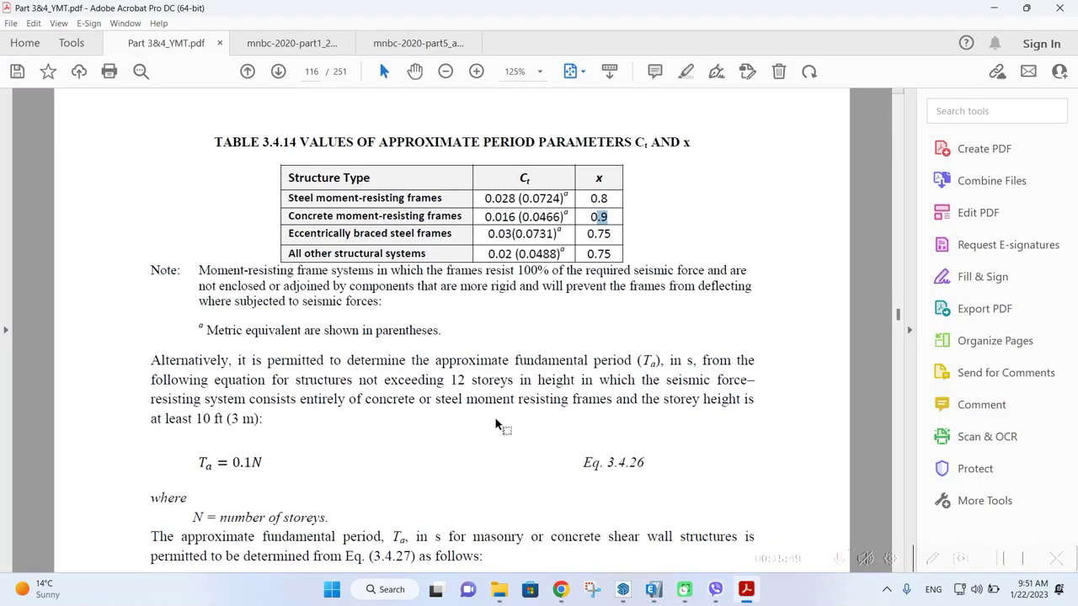
scroll(498, 437, "down", 3)
left_click(573, 71)
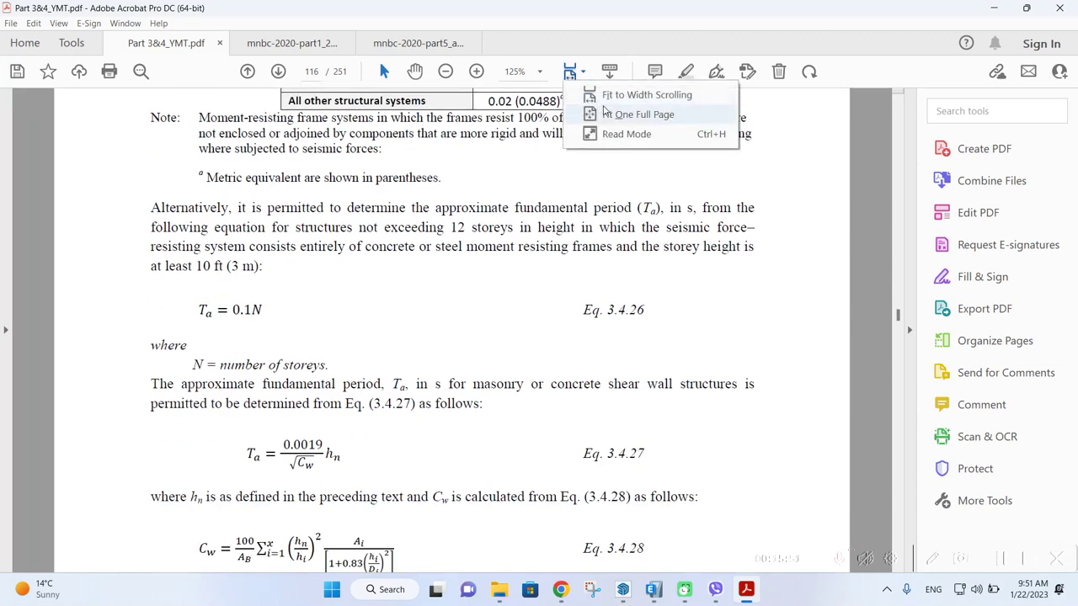
left_click(606, 113)
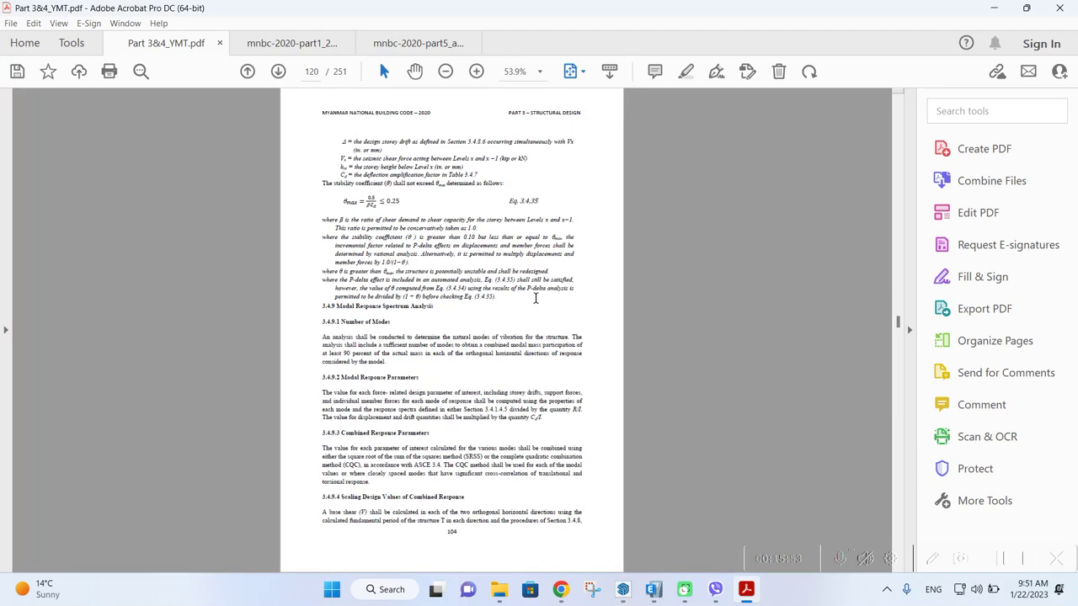
Search the code's structural design part for the table of seismic force-resisting system coefficients and factors
scroll(536, 298, "down", 5)
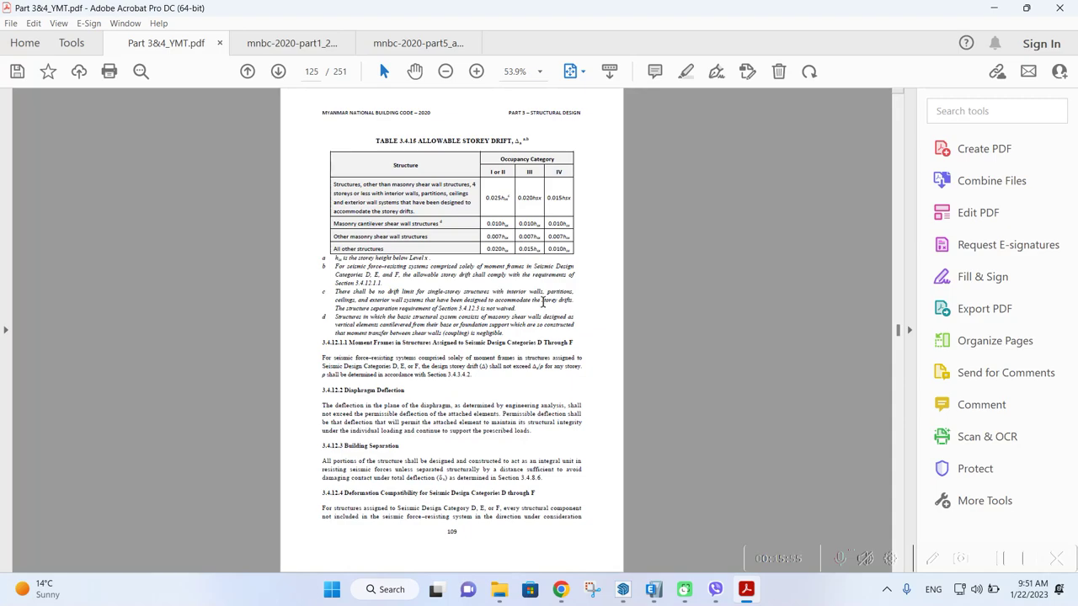
scroll(545, 299, "down", 11)
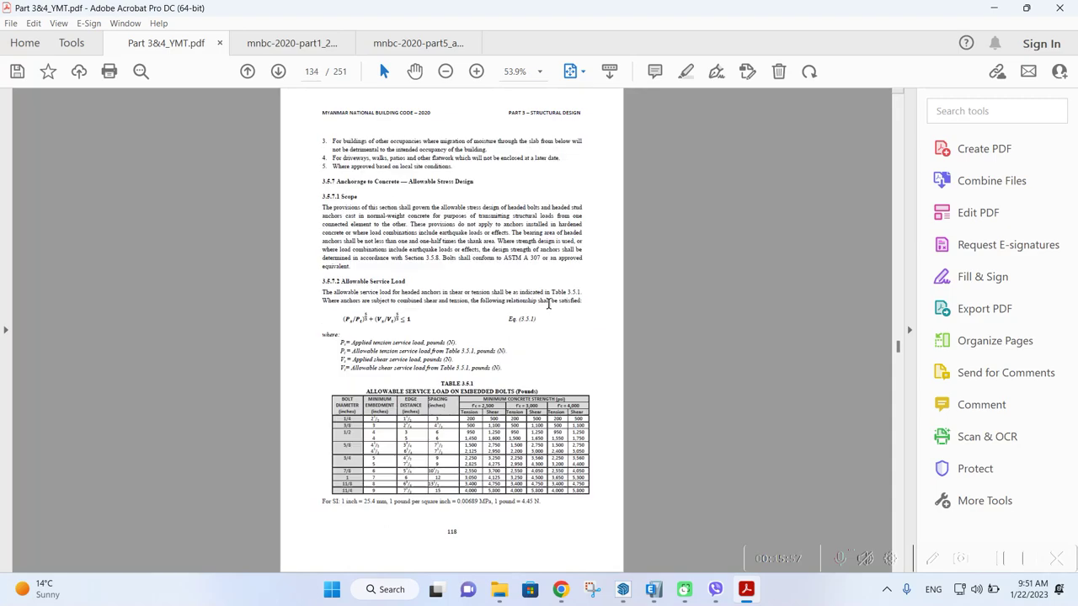
scroll(548, 309, "down", 12)
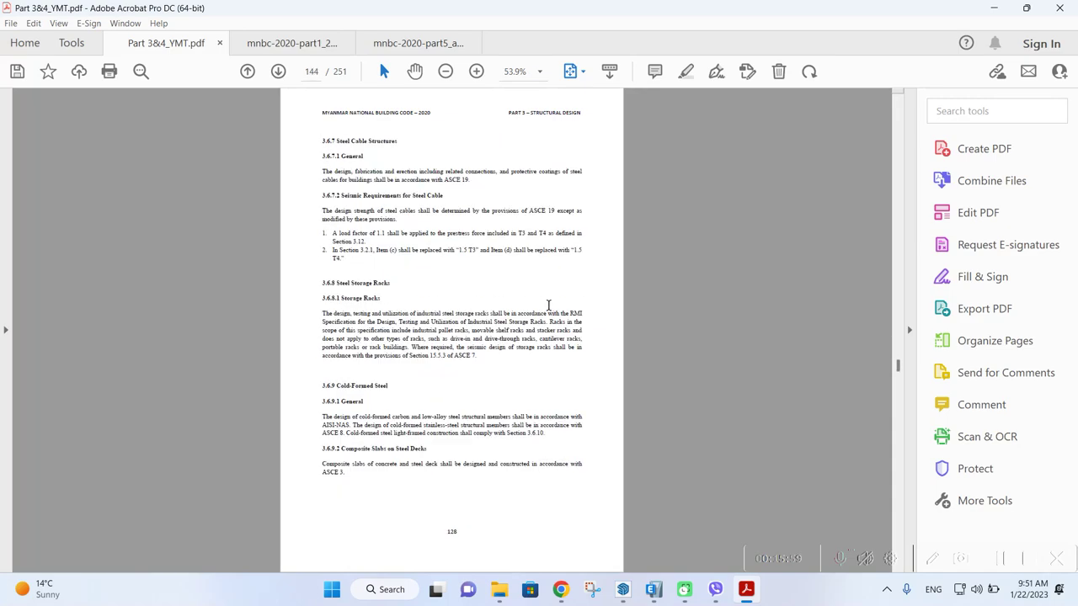
scroll(548, 312, "down", 20)
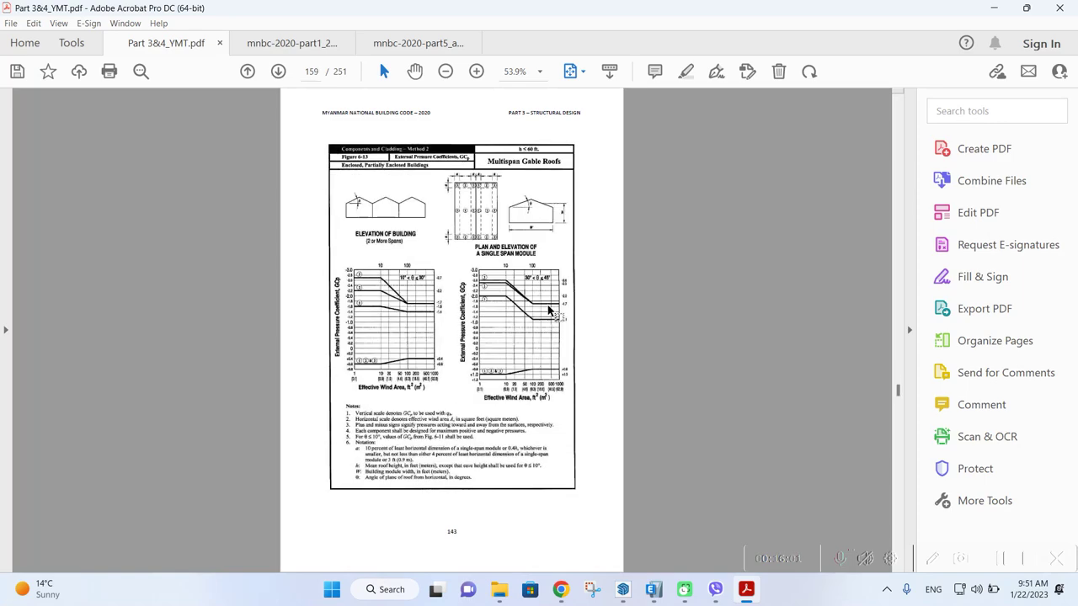
scroll(548, 311, "down", 7)
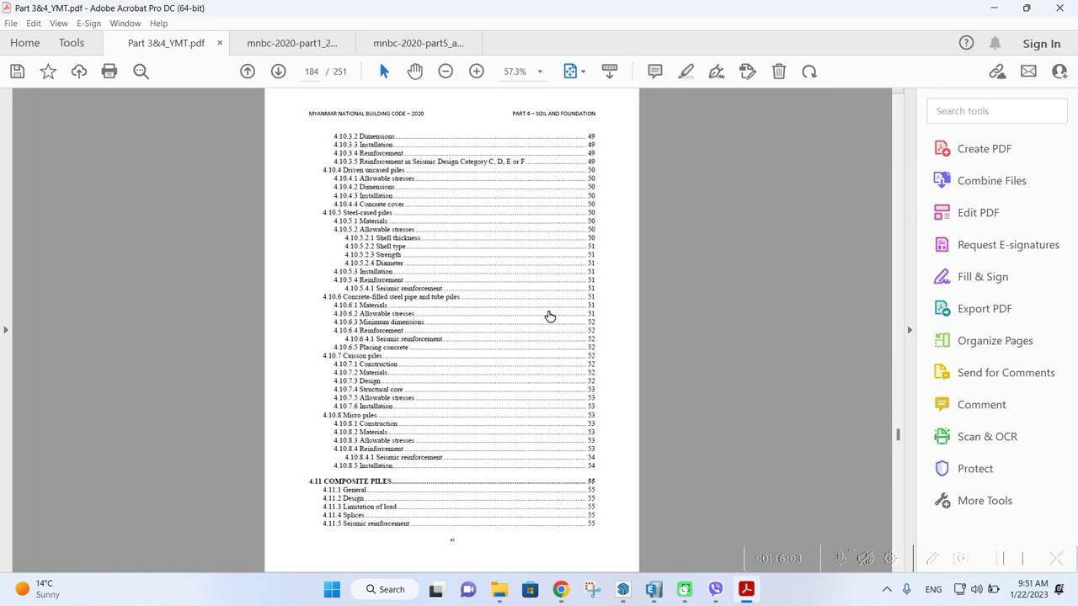
scroll(548, 316, "up", 20)
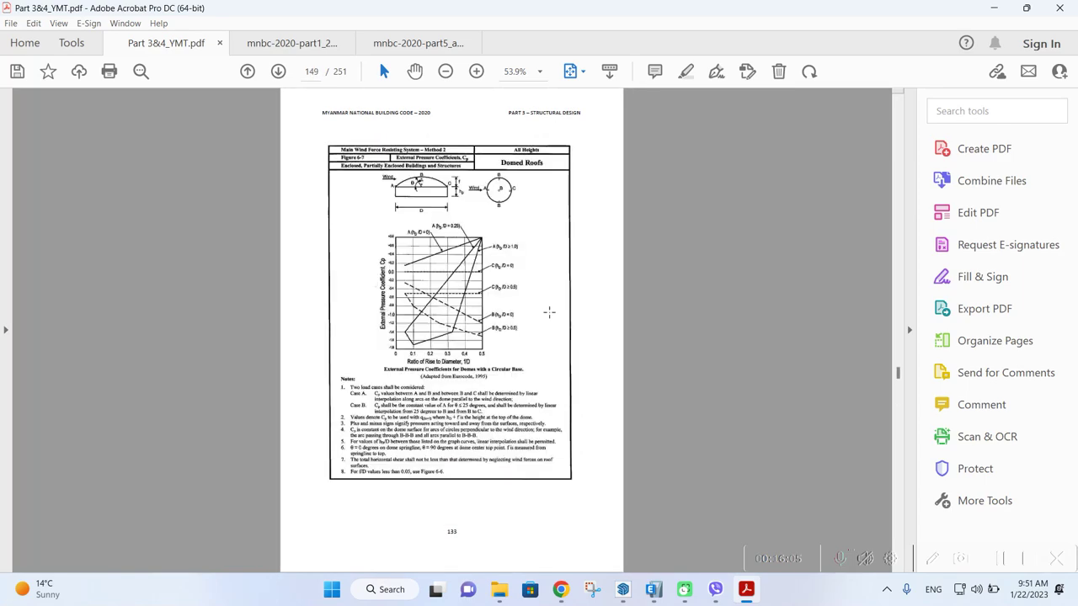
scroll(548, 313, "up", 14)
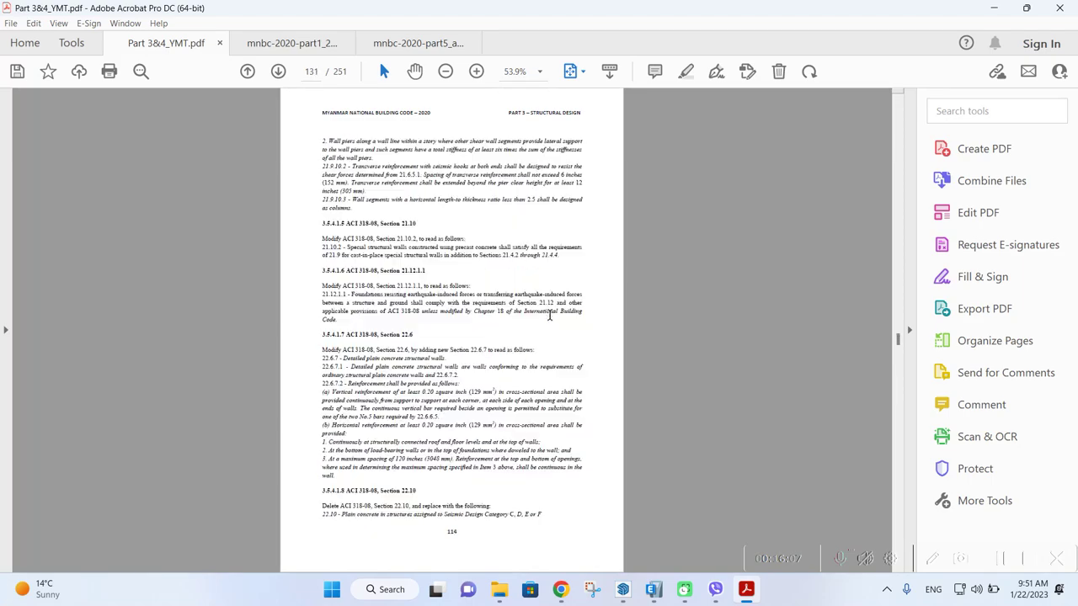
scroll(548, 314, "up", 13)
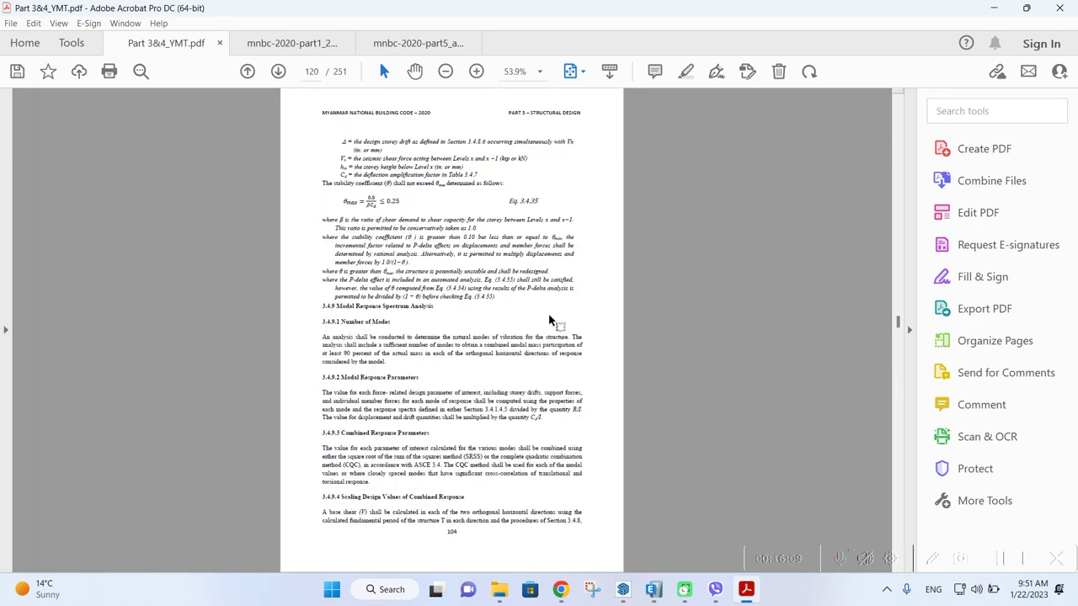
scroll(548, 314, "up", 7)
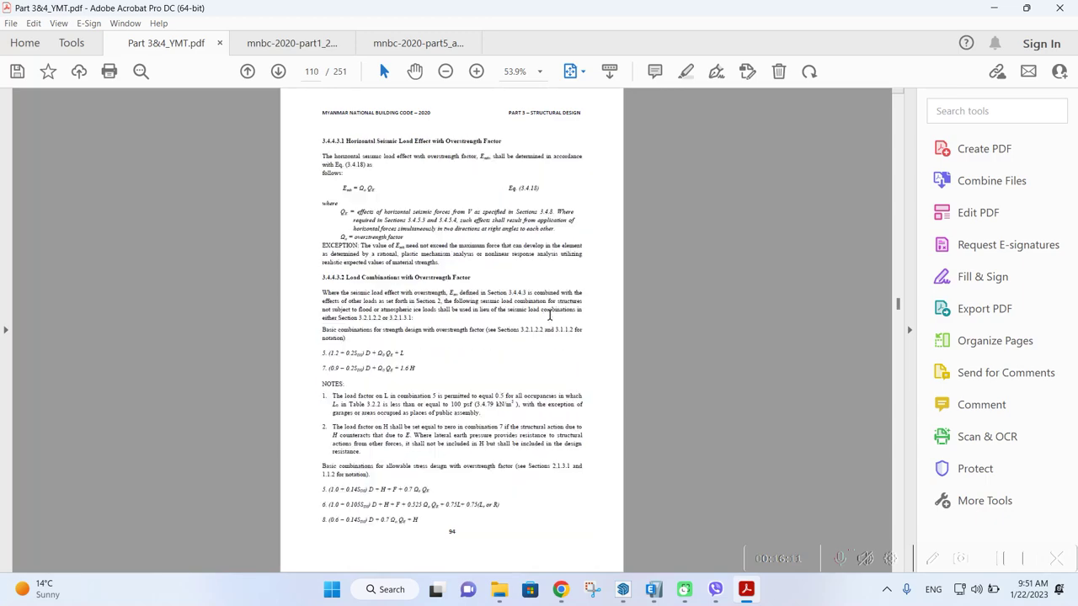
scroll(551, 318, "up", 7)
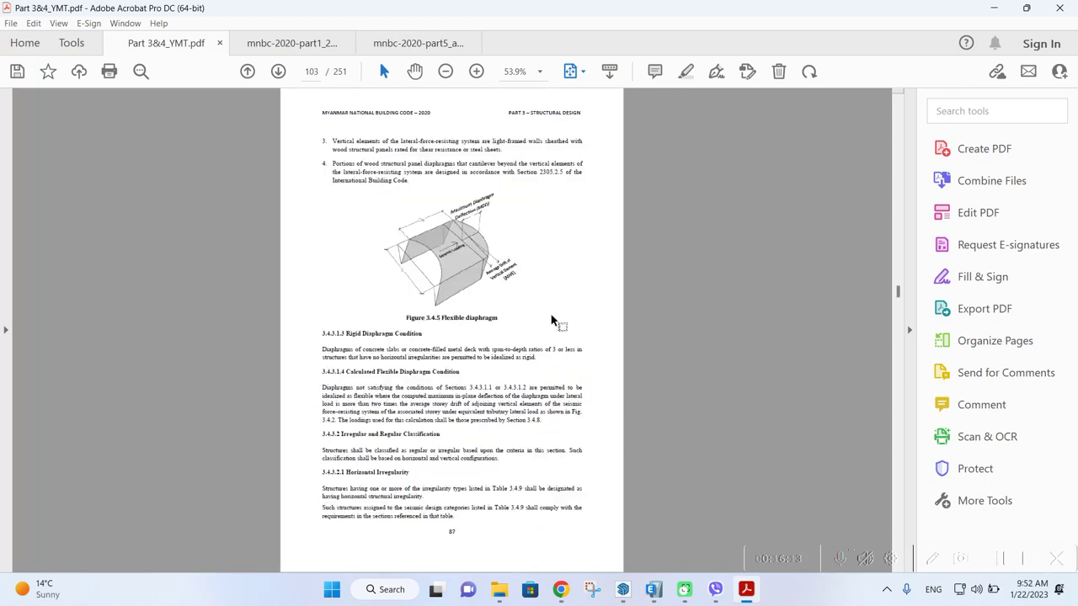
scroll(551, 316, "up", 4)
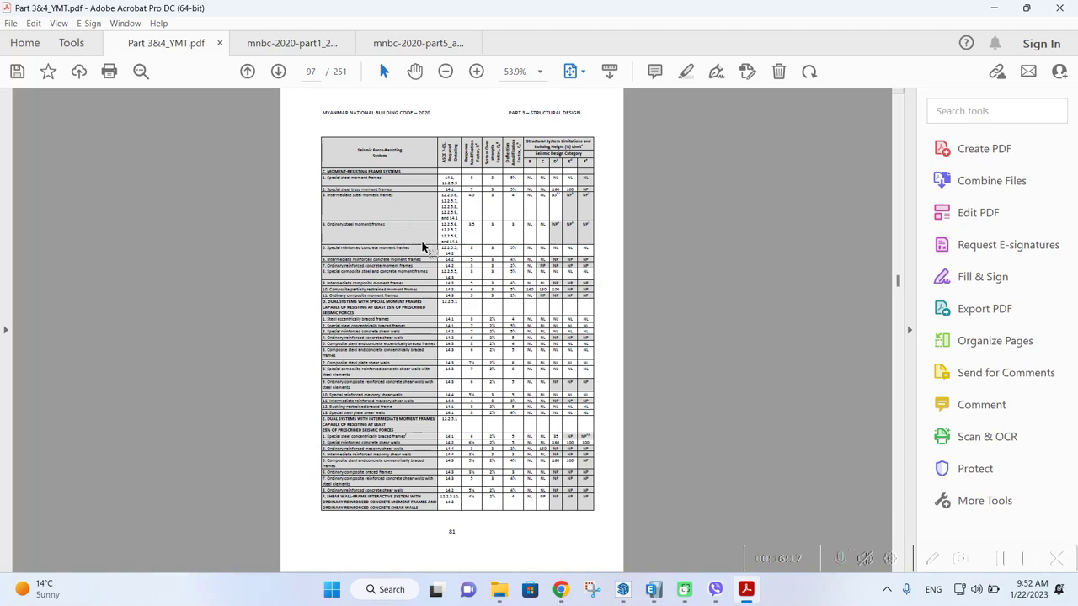
Examine the intermediate reinforced concrete moment frames entry under moment-resisting frame systems
scroll(421, 252, "up", 3, "ctrl")
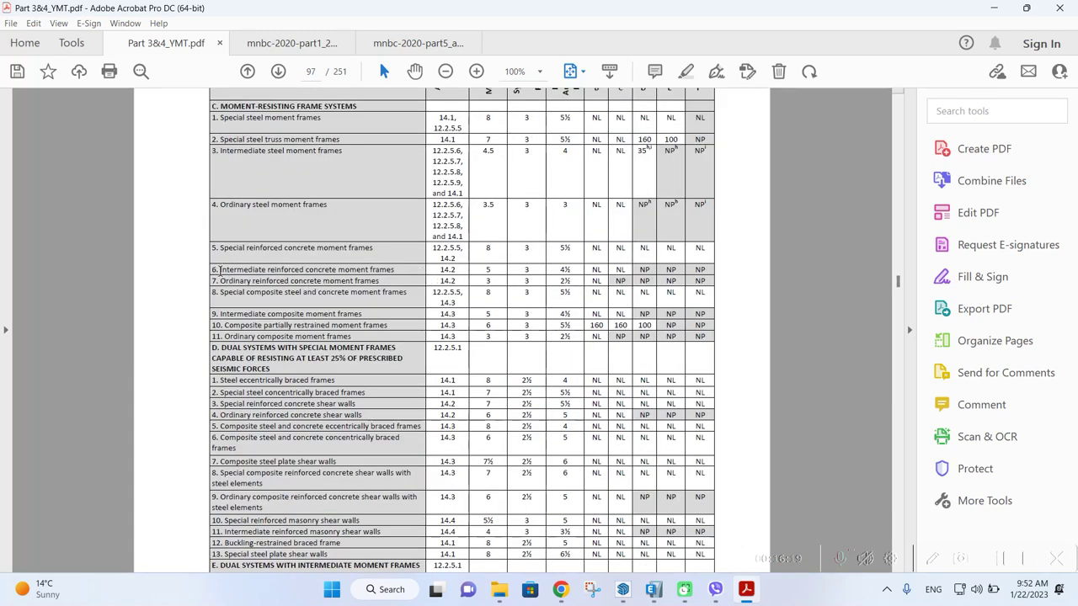
left_click_drag(218, 269, 383, 269)
left_click_drag(222, 114, 357, 113)
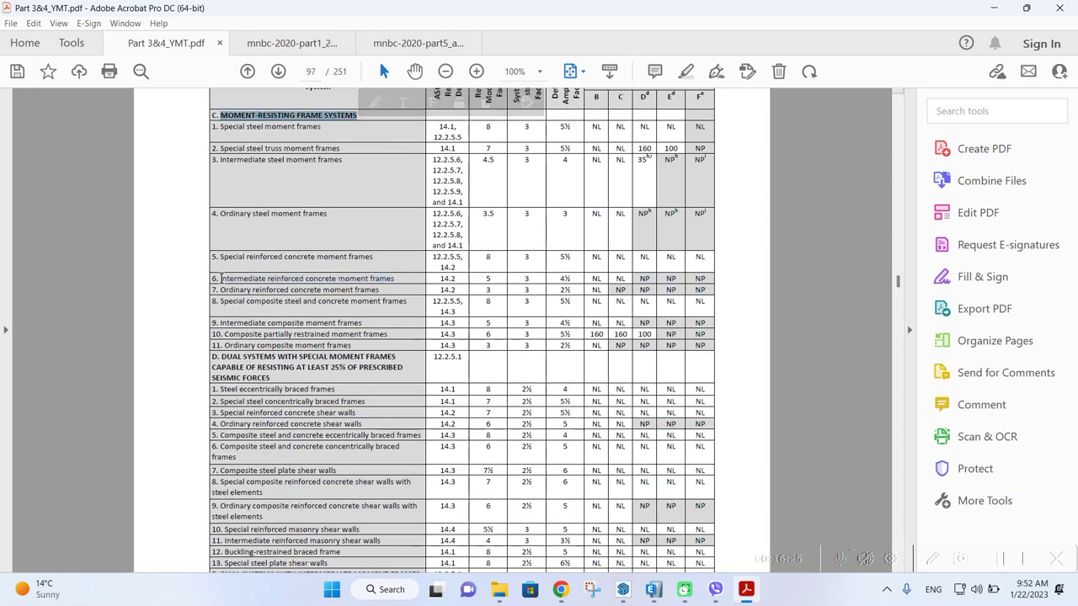
left_click_drag(221, 278, 383, 281)
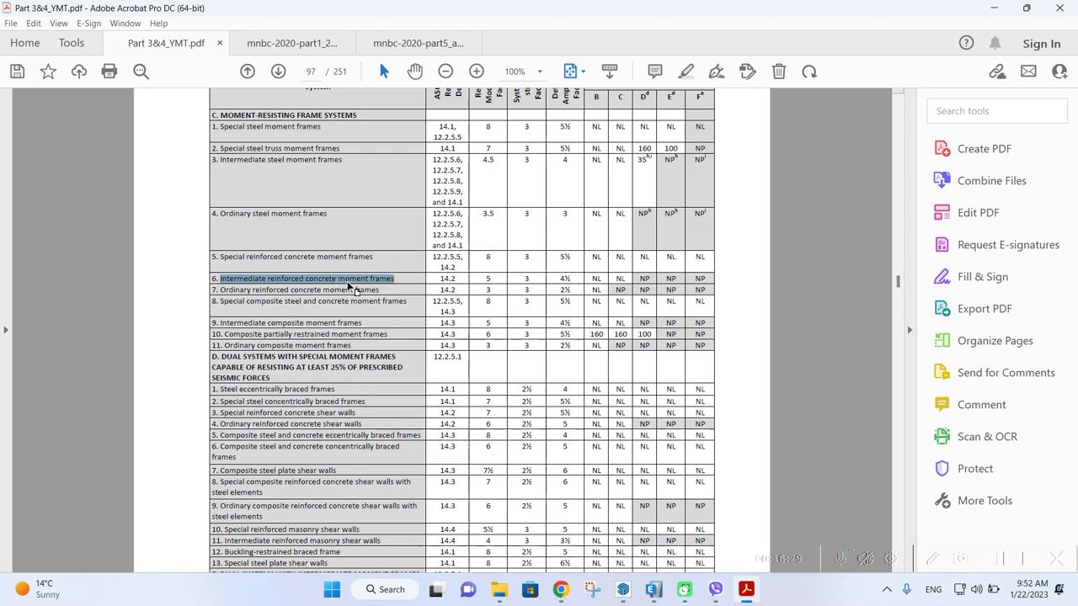
left_click(349, 287)
scroll(480, 291, "up", 1)
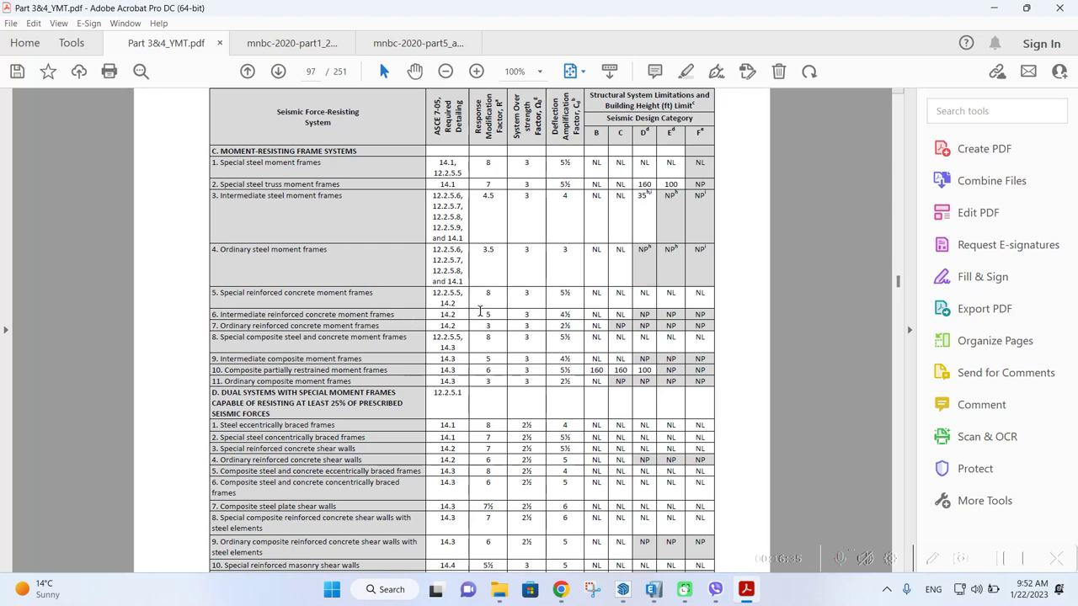
Highlight the R, overstrength and deflection amplification factors 5, 3 and 4½ for intermediate reinforced concrete moment frames
left_click_drag(480, 312, 528, 321)
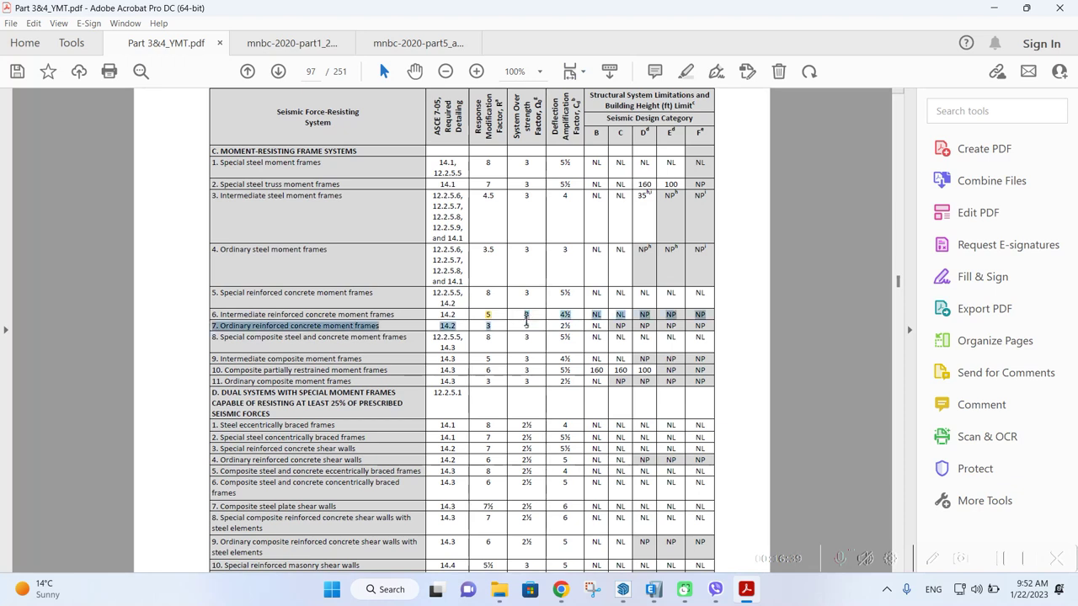
left_click(526, 318)
left_click_drag(522, 314, 531, 315)
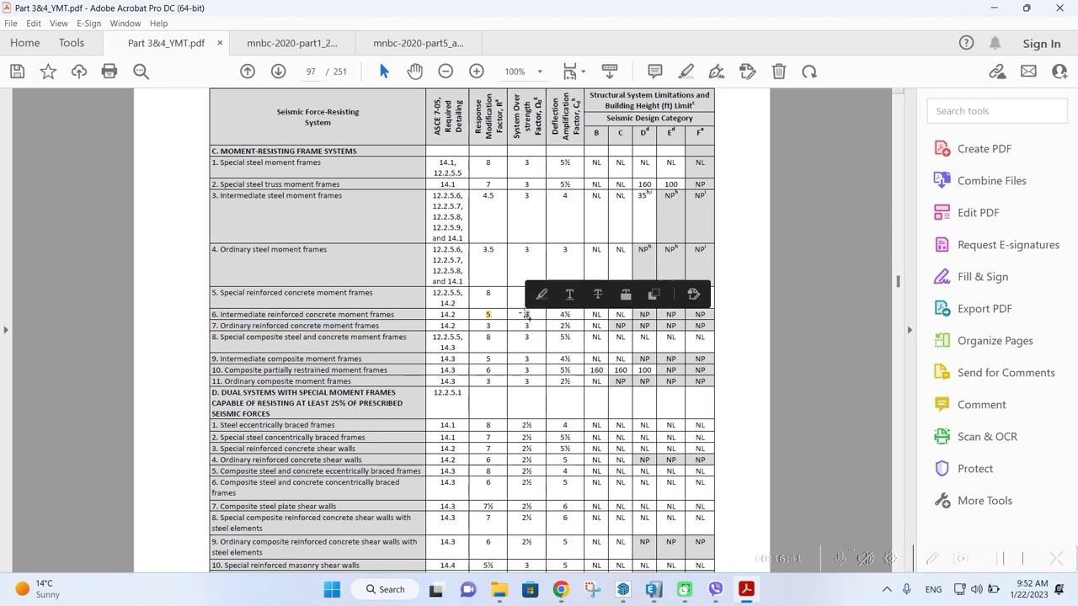
left_click(543, 292)
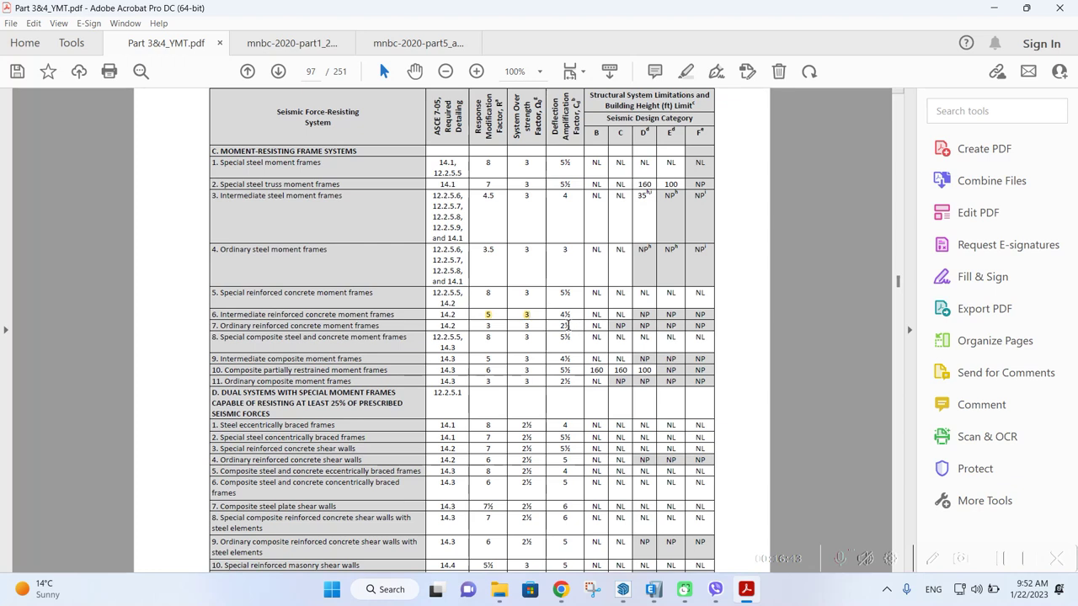
left_click_drag(558, 315, 572, 315)
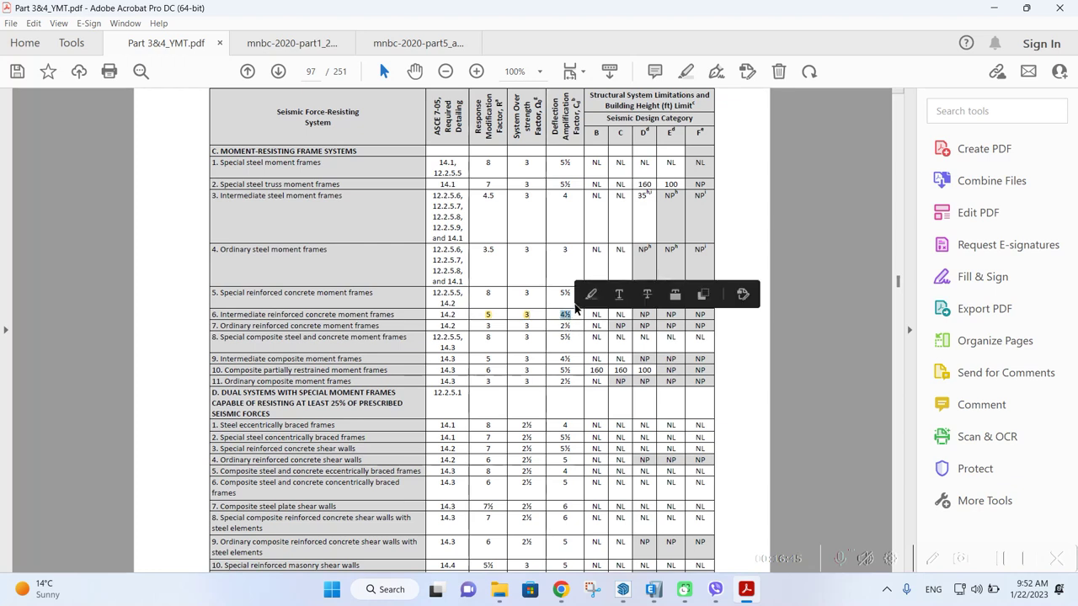
left_click(590, 294)
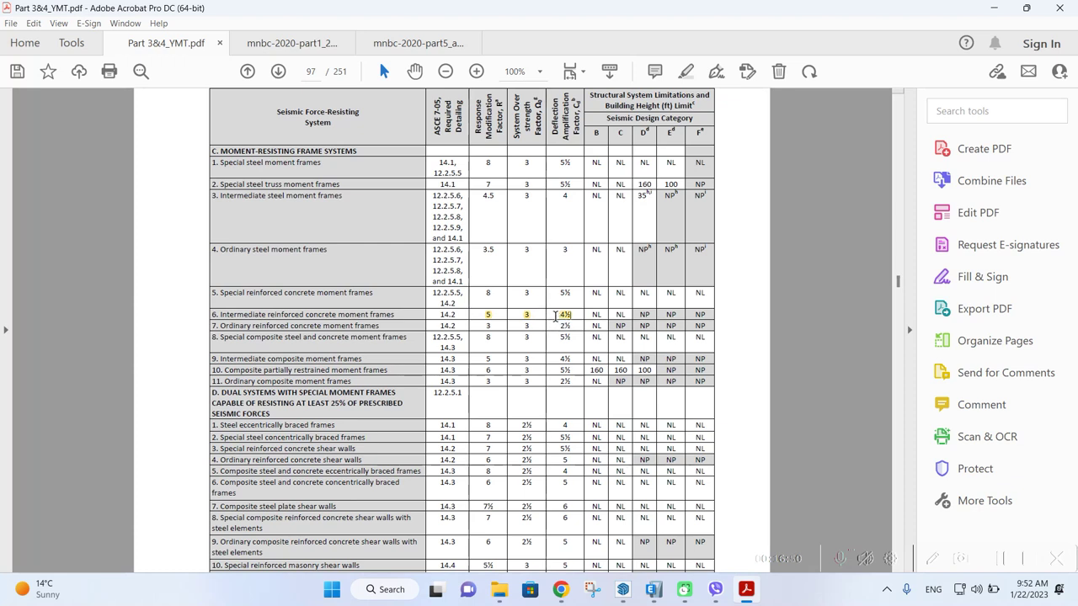
left_click_drag(603, 310, 598, 322)
Check the seismic factors in ETABS, and return to the code PDF to look up importance factors by occupancy category in Table 3.4.6
left_click(645, 598)
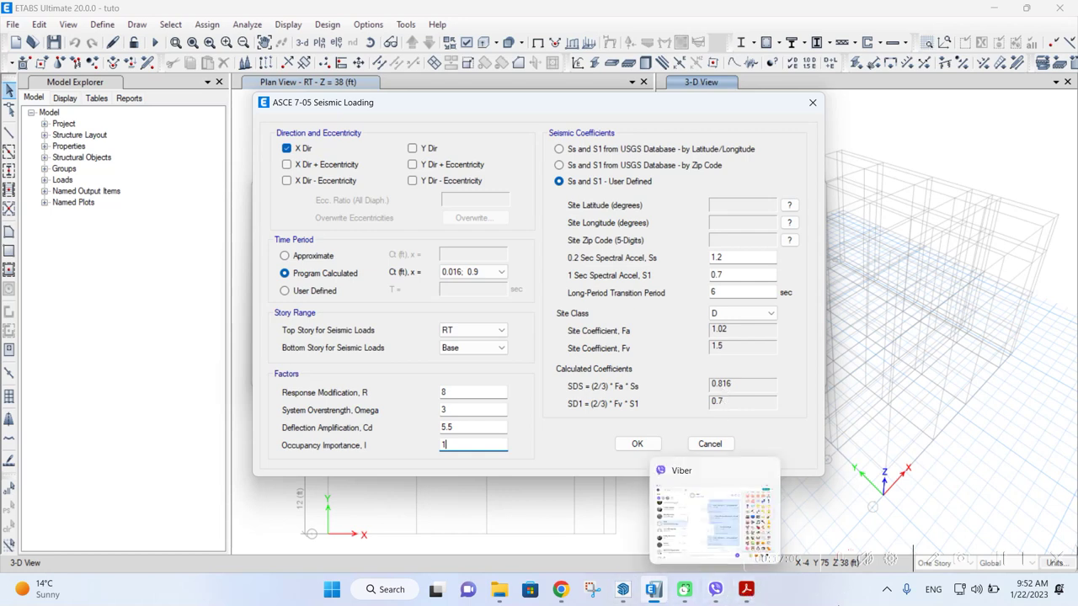
mouse_move(758, 595)
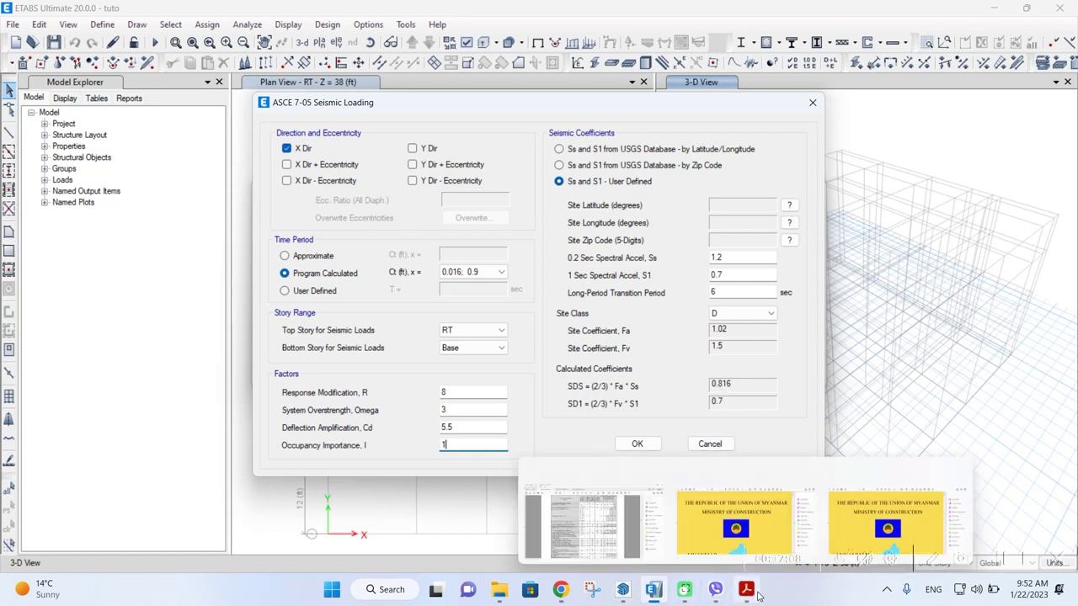
left_click(626, 515)
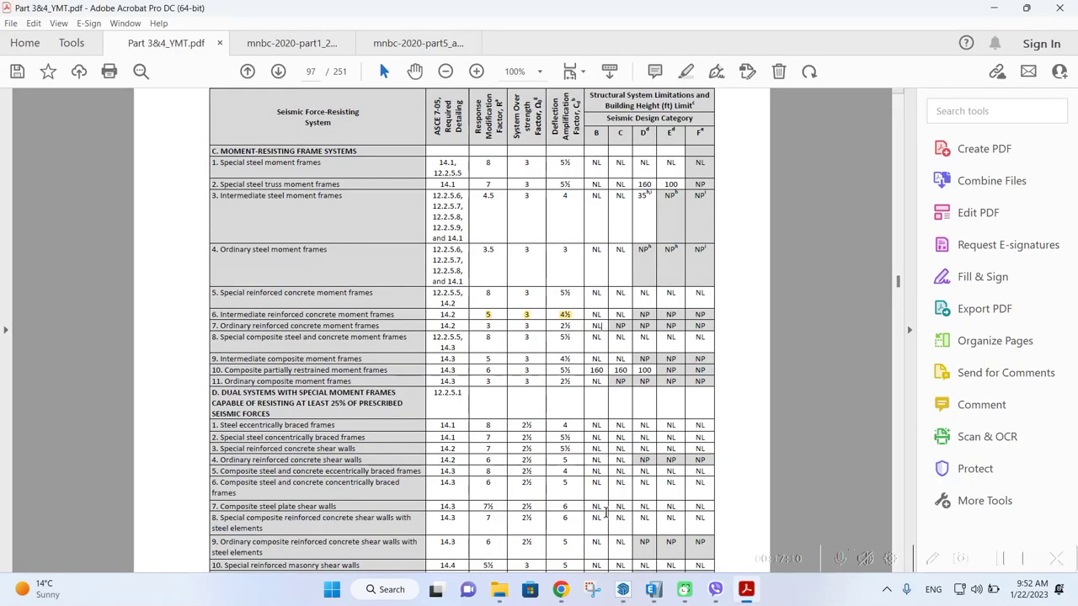
scroll(510, 339, "up", 10)
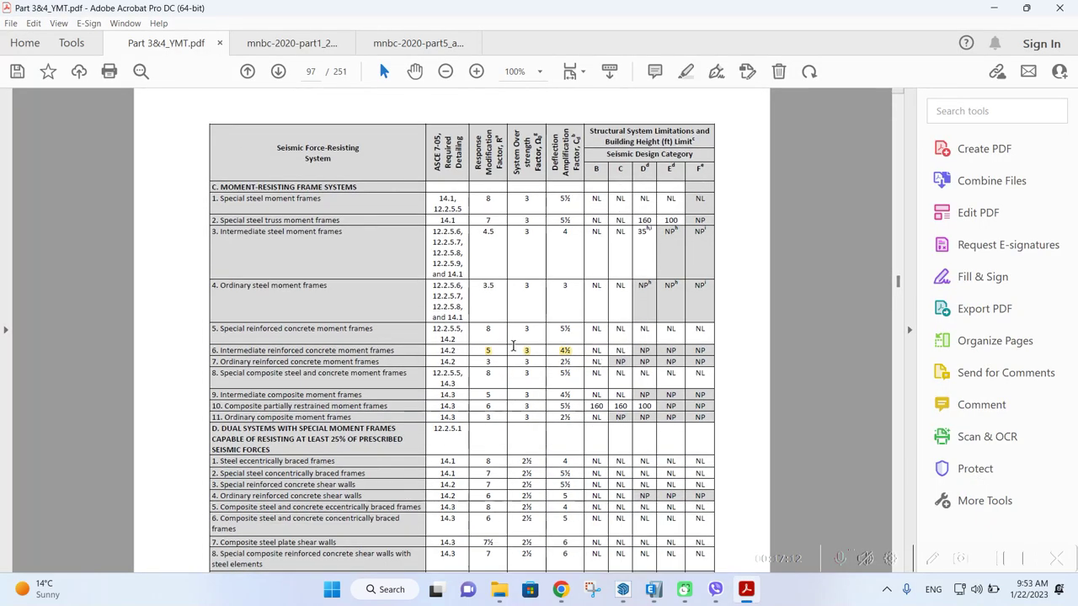
scroll(510, 339, "up", 8)
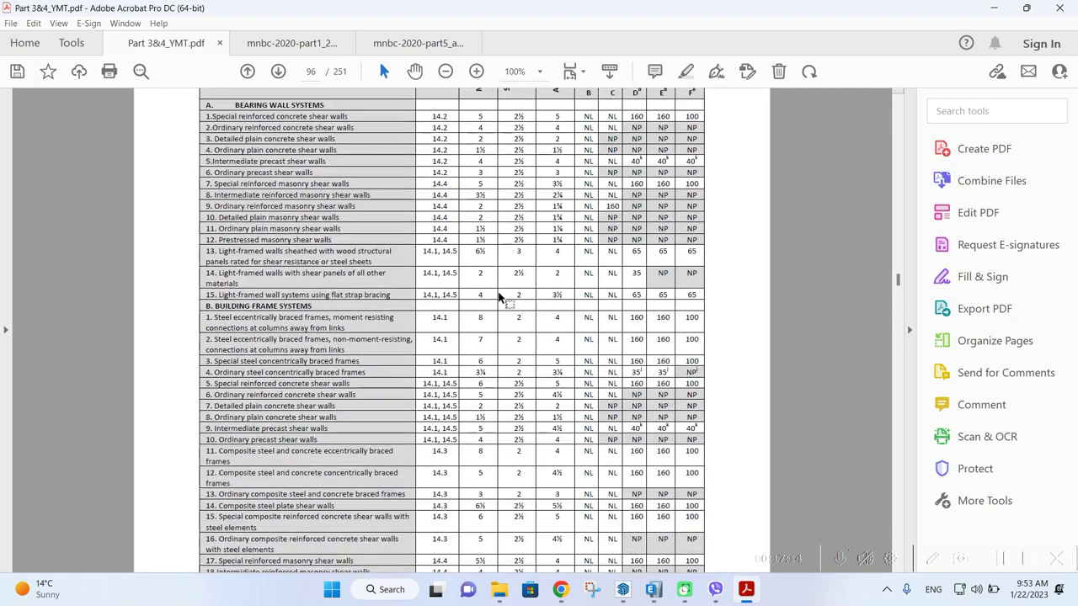
left_click(578, 68)
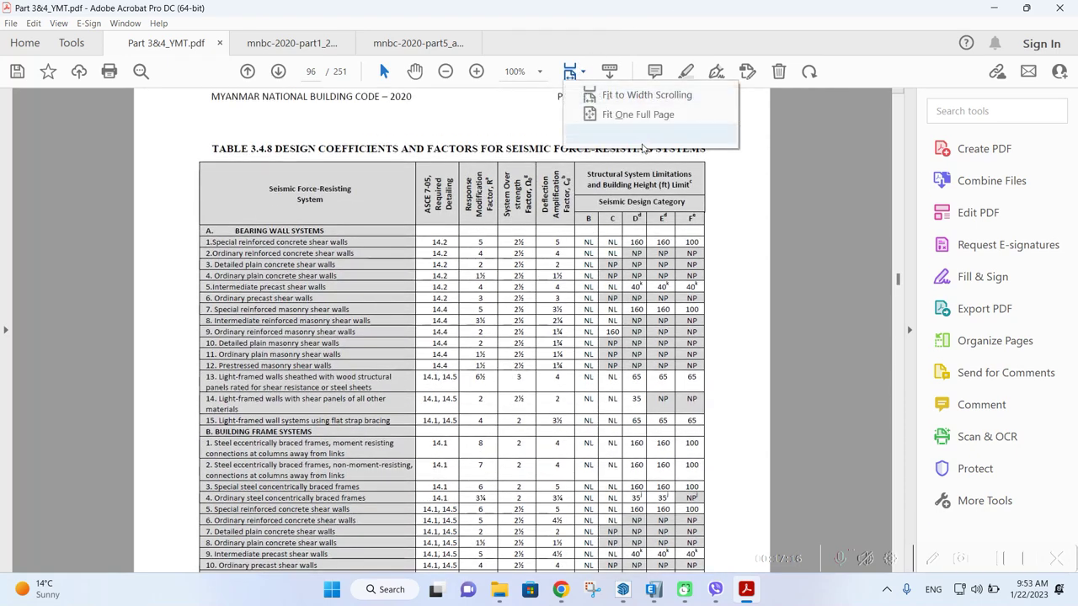
left_click(628, 113)
scroll(630, 297, "up", 1)
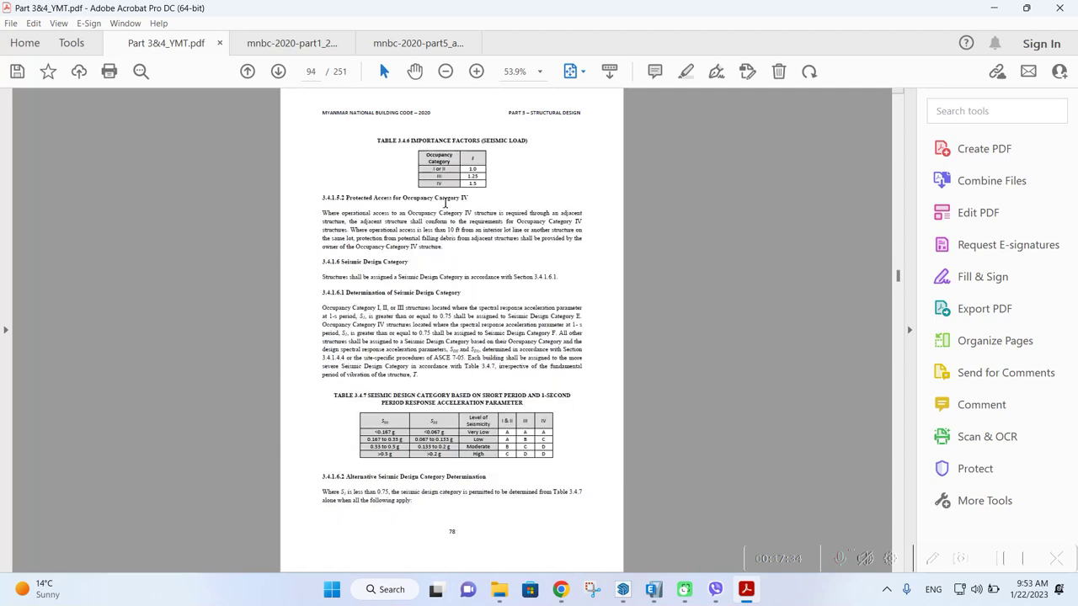
scroll(446, 181, "up", 1, "ctrl")
left_click_drag(422, 148, 455, 160)
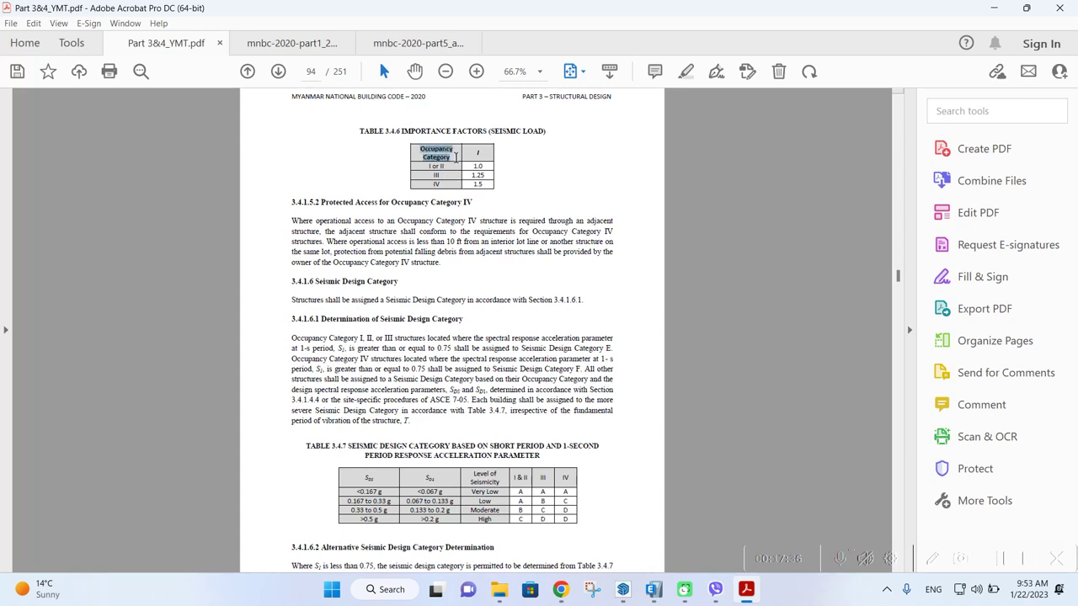
left_click(462, 164)
Switch to the MNBC 2020 Parts 1 and 2 PDF in full-page view and search Part 1 for occupancy categories
left_click(298, 45)
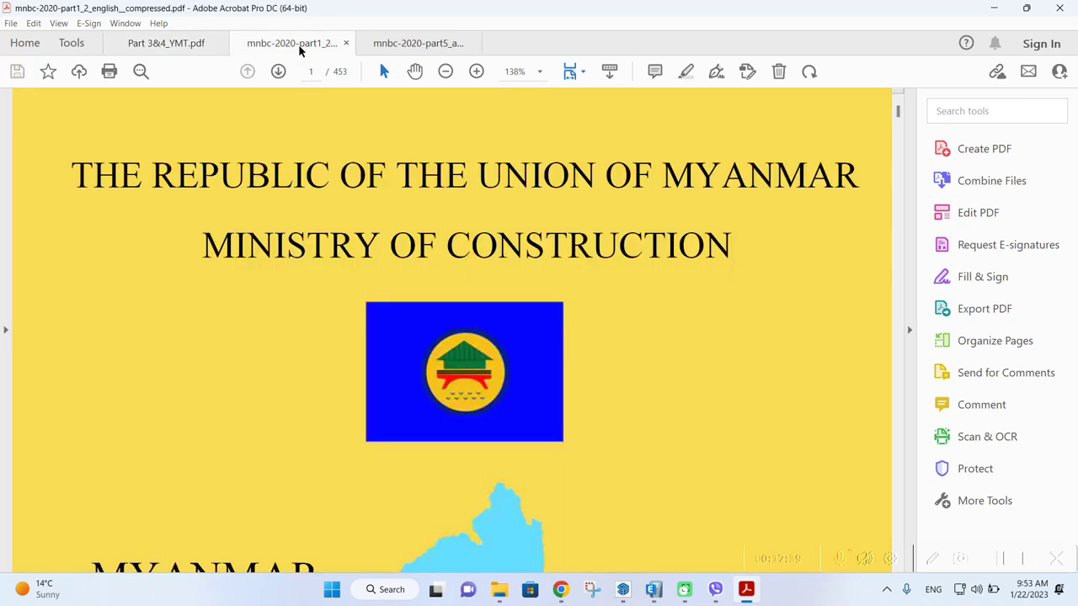
left_click(574, 75)
left_click(627, 110)
scroll(587, 186, "down", 3)
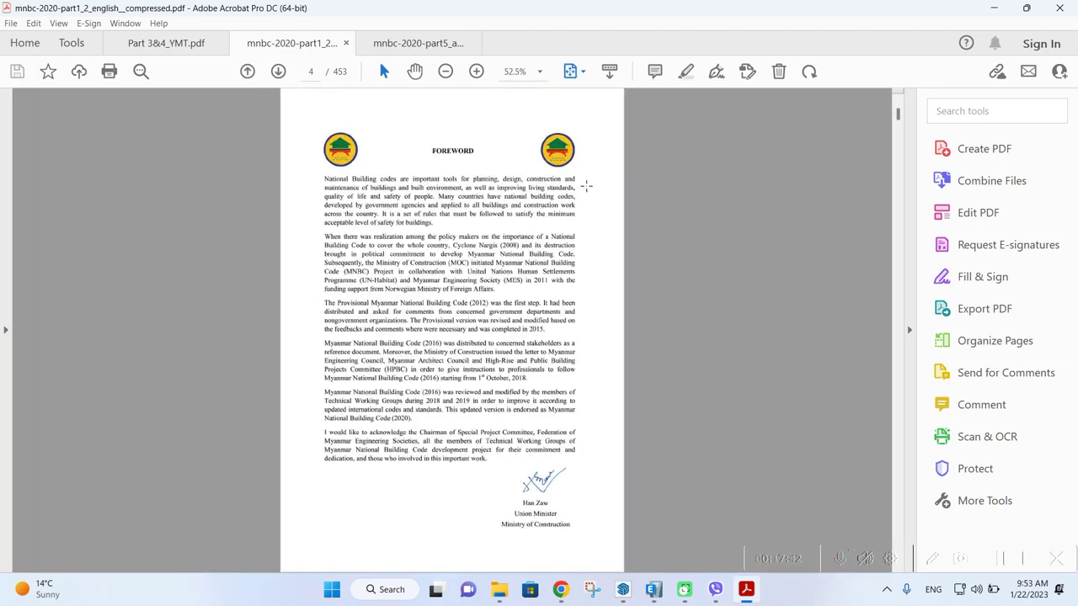
scroll(587, 189, "down", 6)
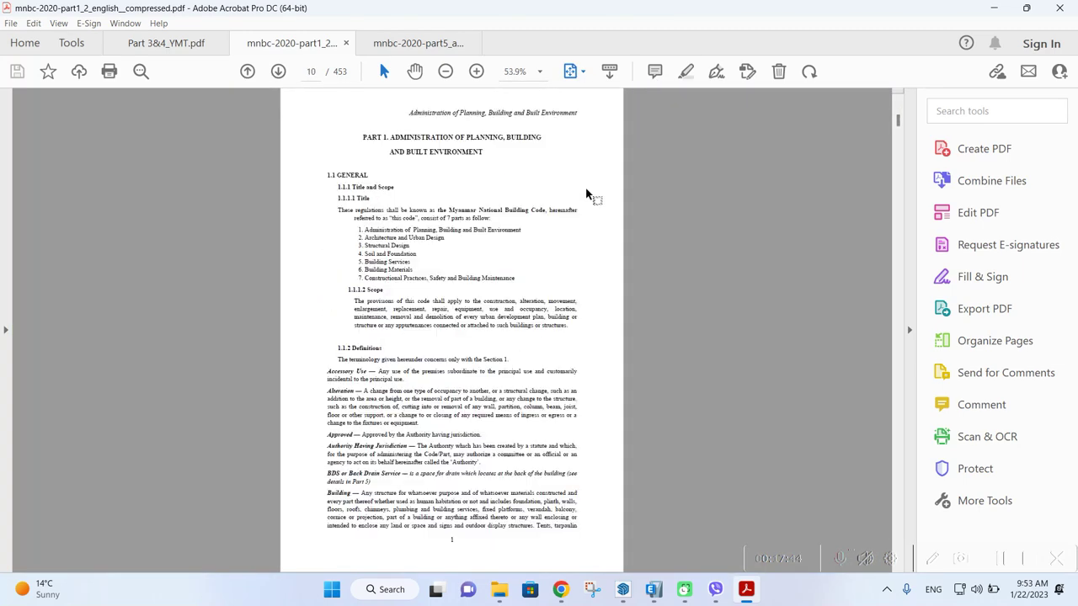
scroll(586, 194, "down", 5)
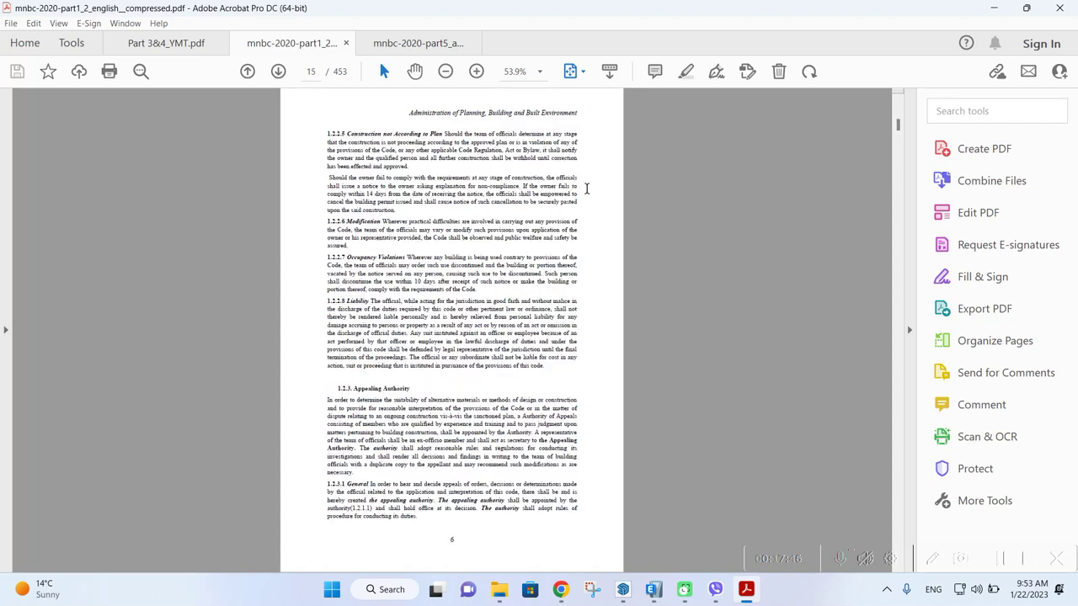
scroll(587, 190, "down", 6)
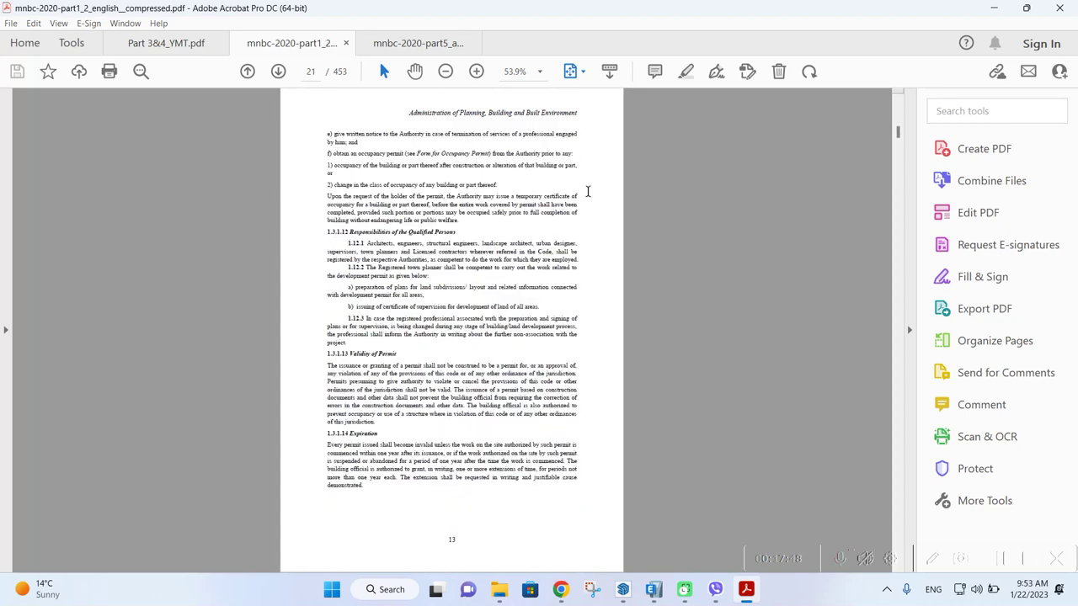
scroll(587, 191, "down", 8)
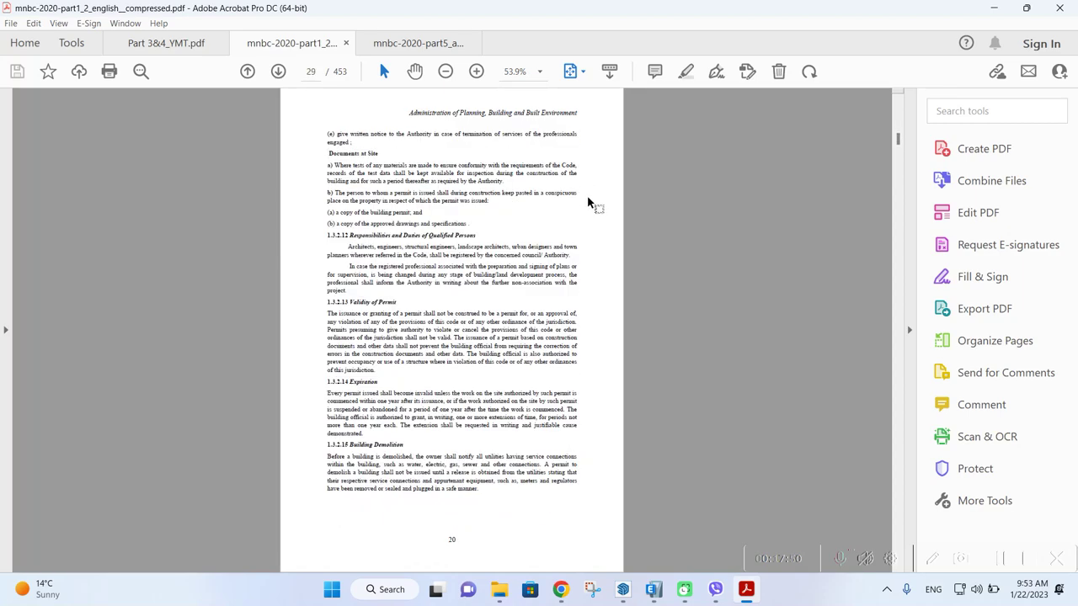
scroll(590, 202, "down", 11)
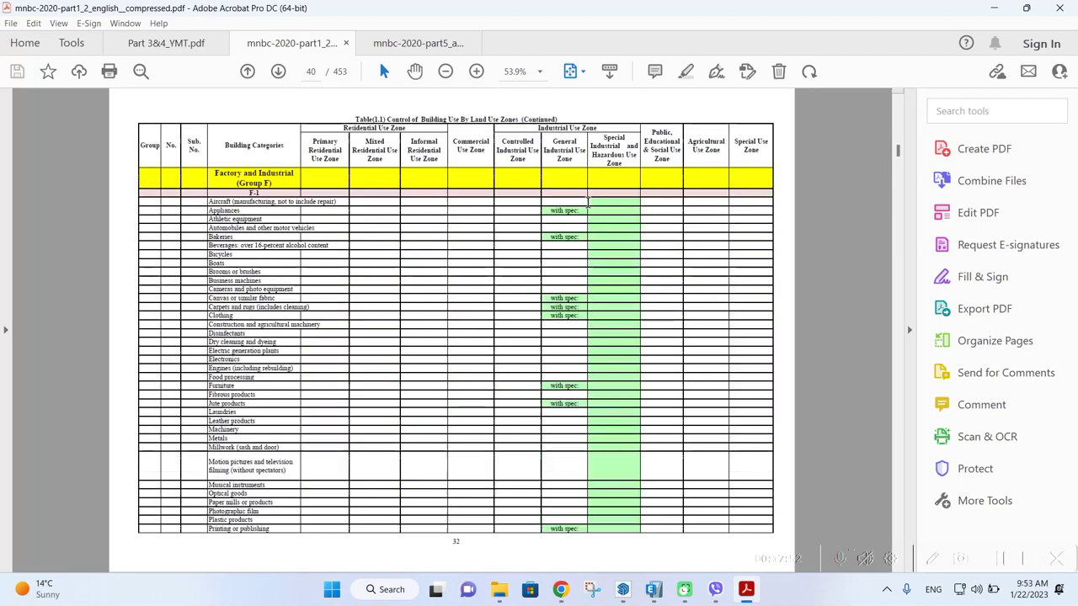
scroll(587, 202, "up", 4)
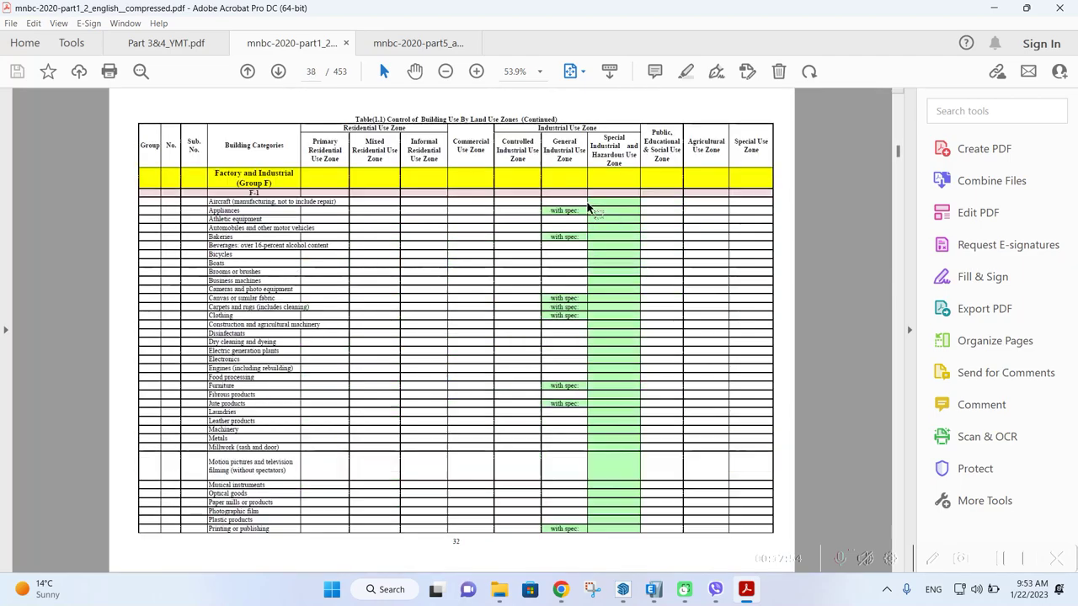
scroll(588, 207, "down", 12)
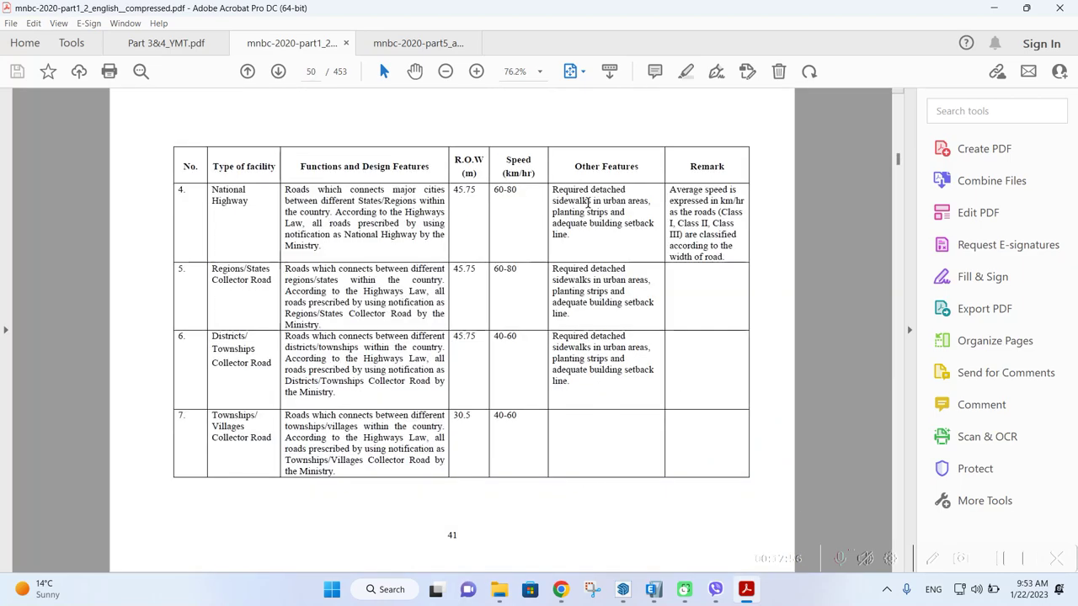
scroll(588, 205, "down", 5)
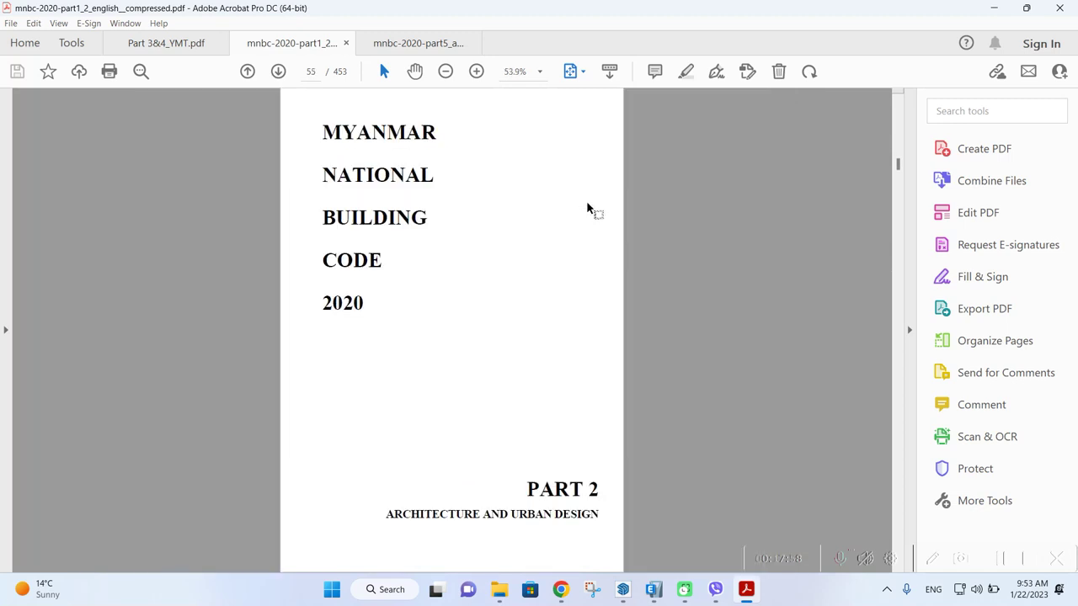
Search Part 2, Architecture and Urban Design, for the definition of the occupancy categories
scroll(587, 204, "down", 1)
scroll(587, 204, "up", 1)
scroll(587, 204, "down", 1)
scroll(586, 204, "down", 5)
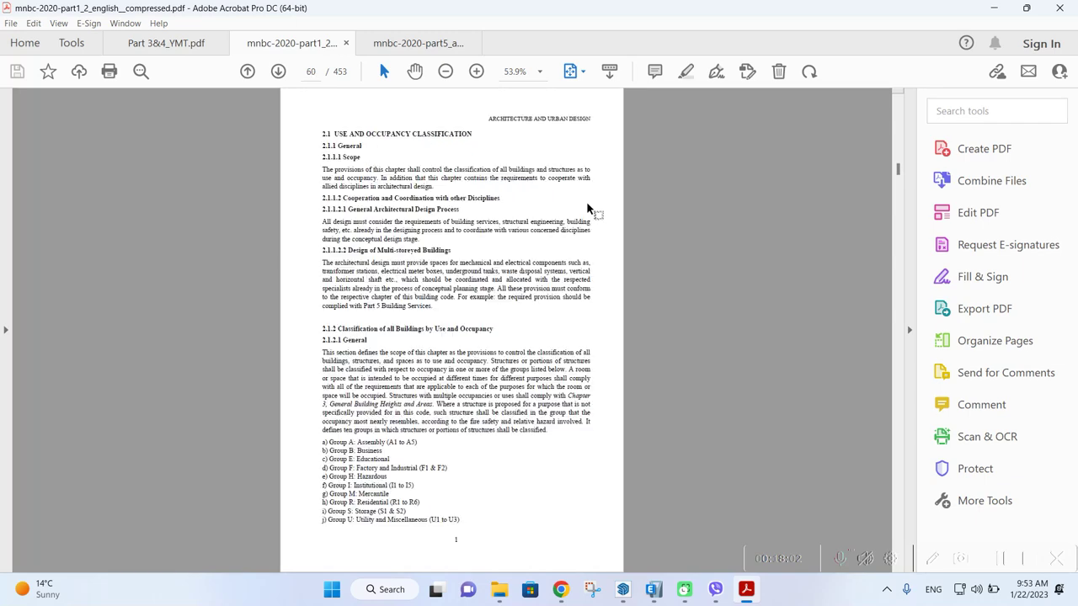
scroll(588, 204, "down", 7)
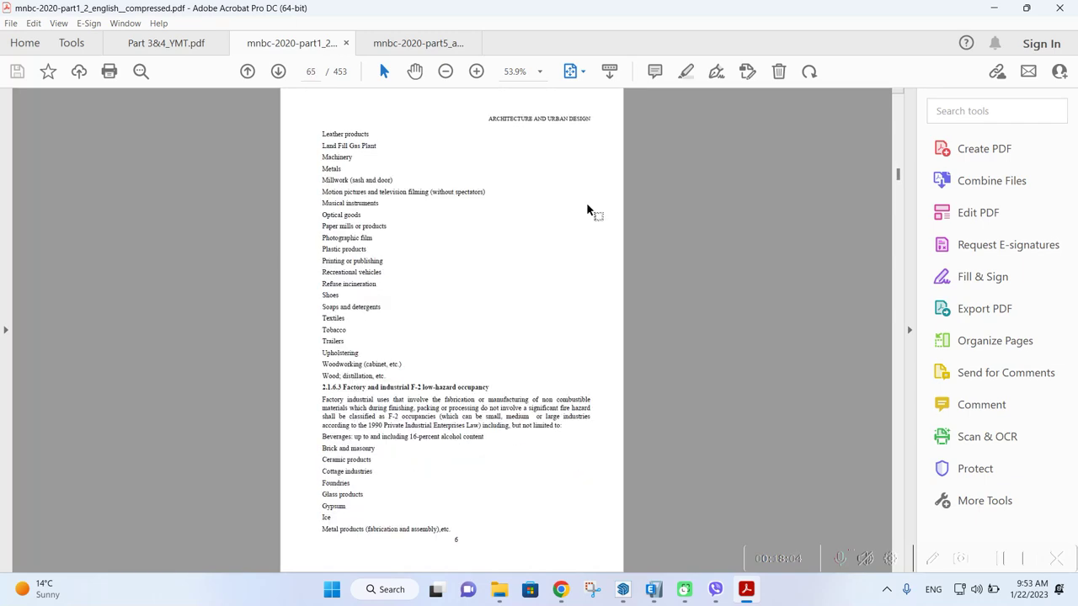
scroll(588, 204, "down", 9)
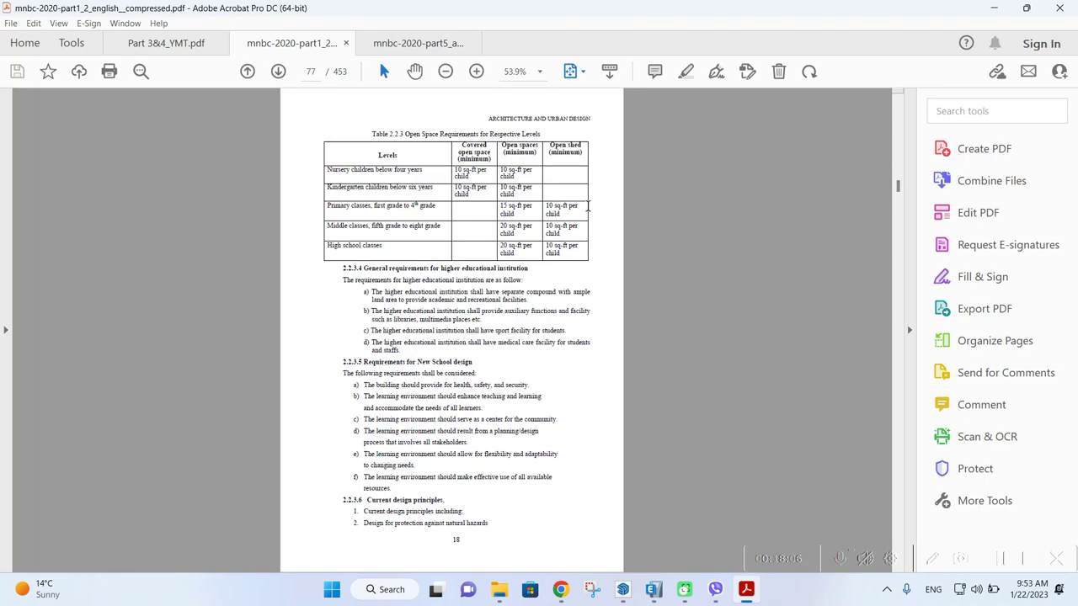
scroll(588, 206, "down", 8)
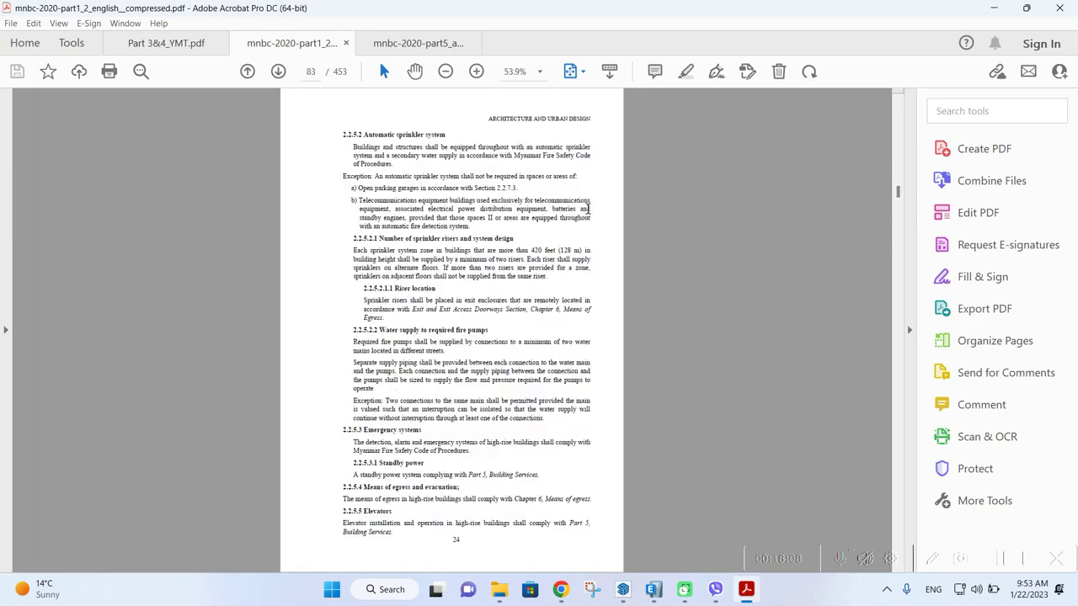
scroll(588, 208, "down", 11)
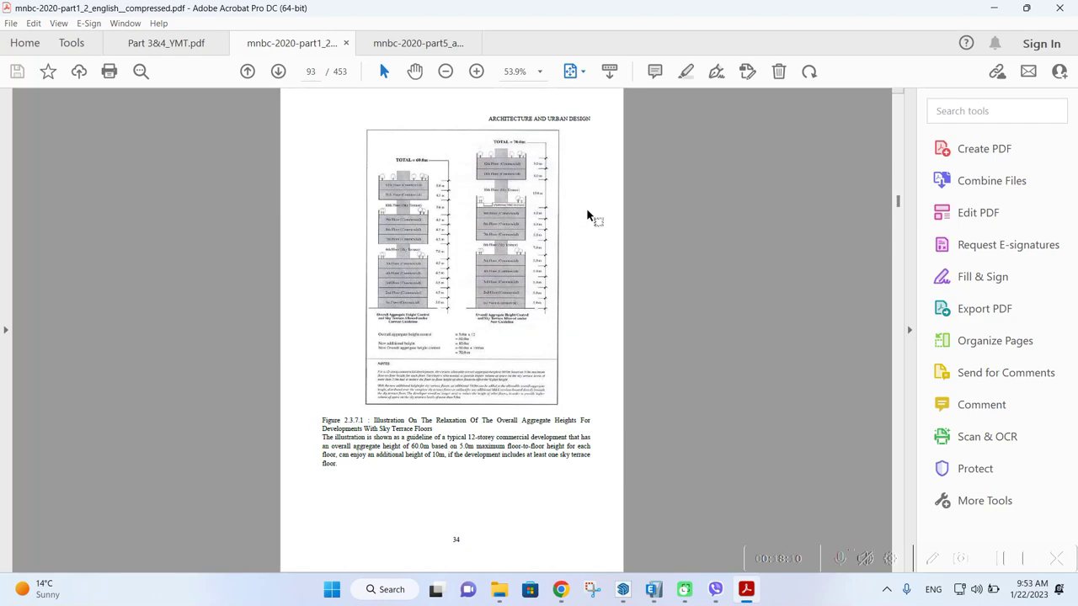
scroll(587, 209, "down", 20)
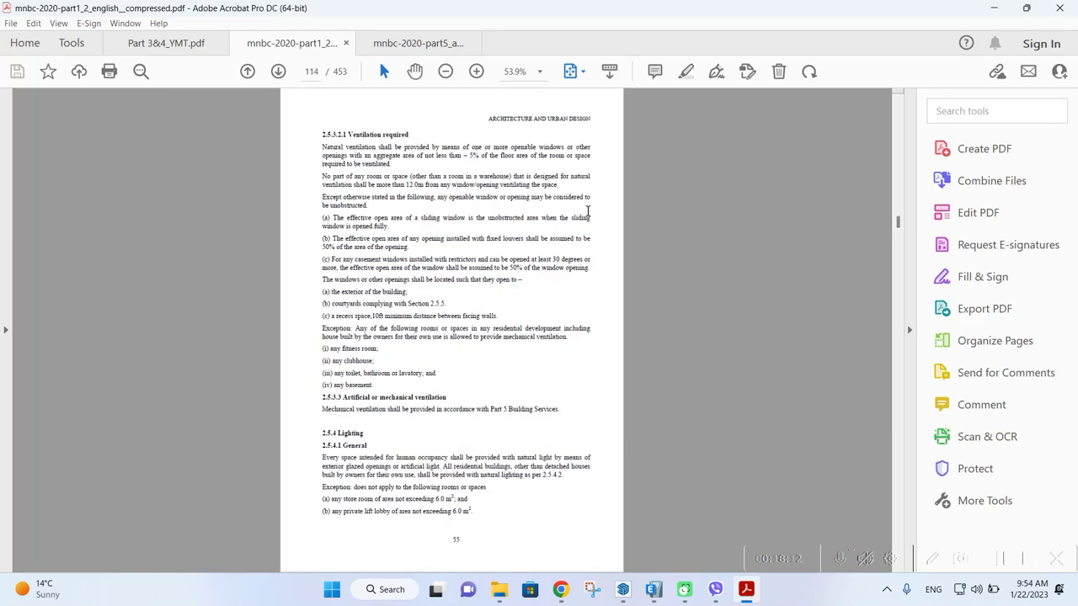
scroll(594, 221, "down", 3)
scroll(595, 220, "up", 3)
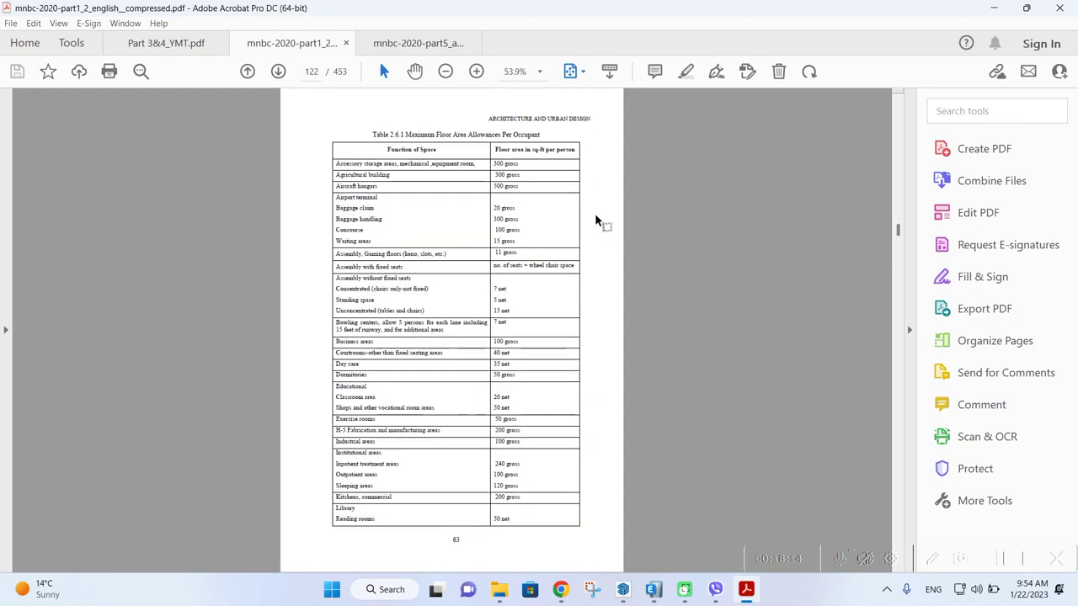
scroll(595, 220, "down", 13)
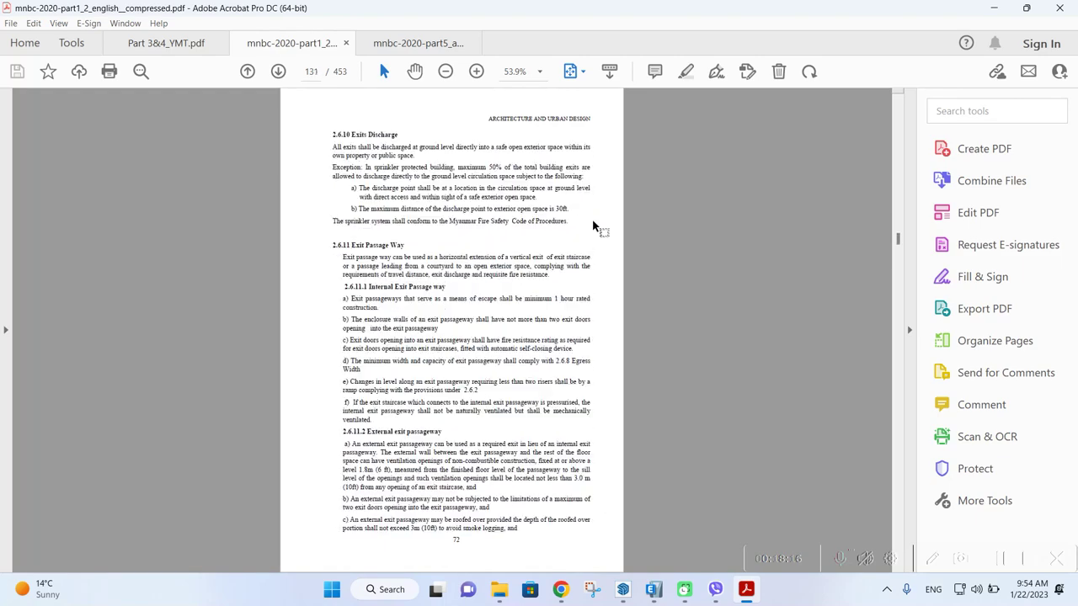
scroll(593, 222, "down", 13)
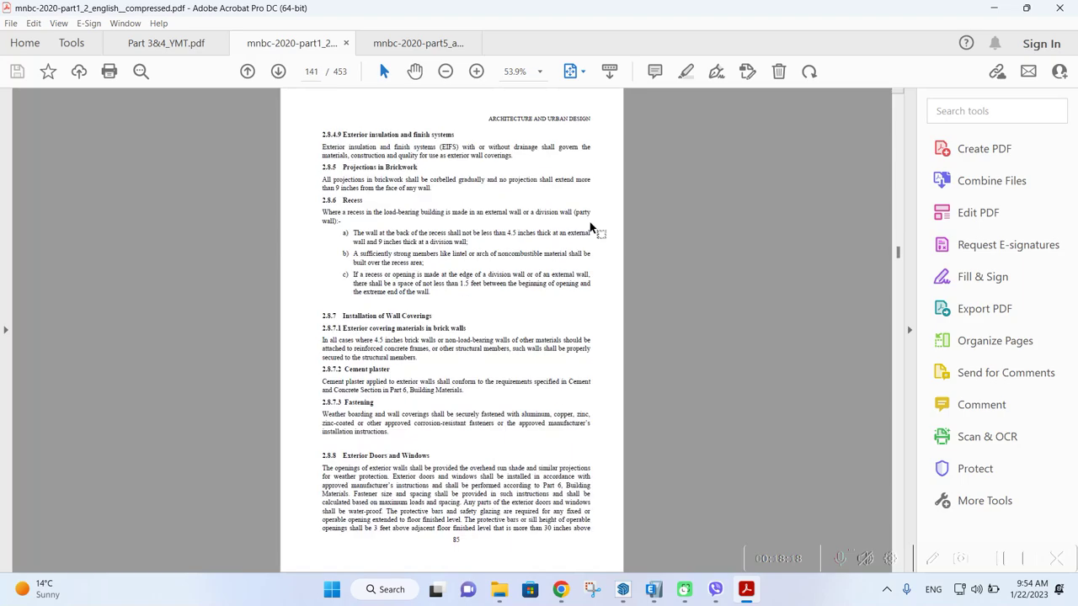
scroll(593, 221, "down", 20)
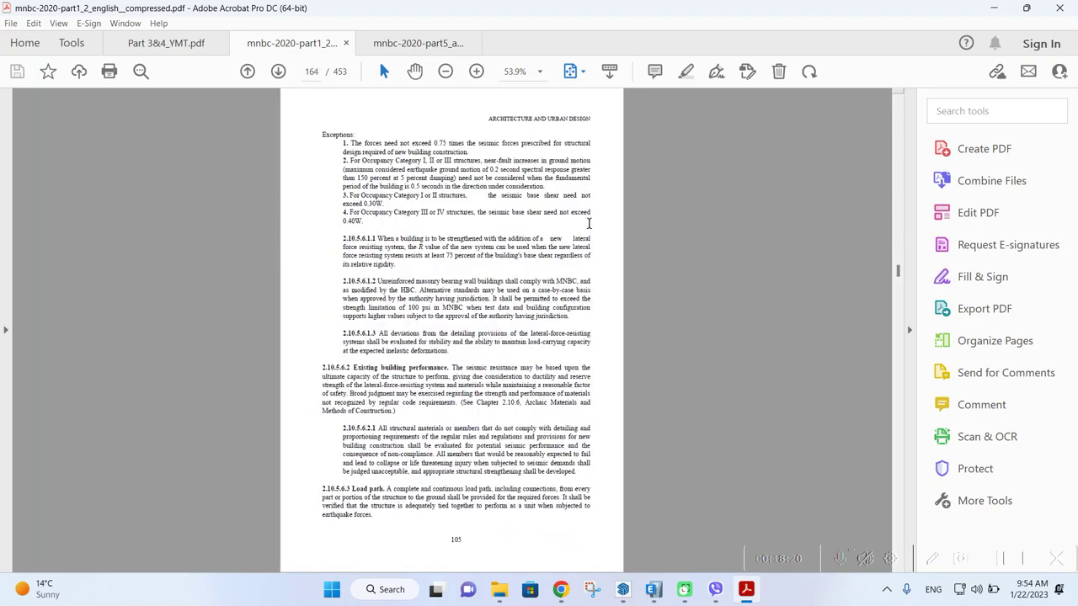
scroll(588, 226, "down", 2)
Browse the page thumbnails to Part 3, Structural Design, and open page 227 containing the occupancy category table
left_click(959, 341)
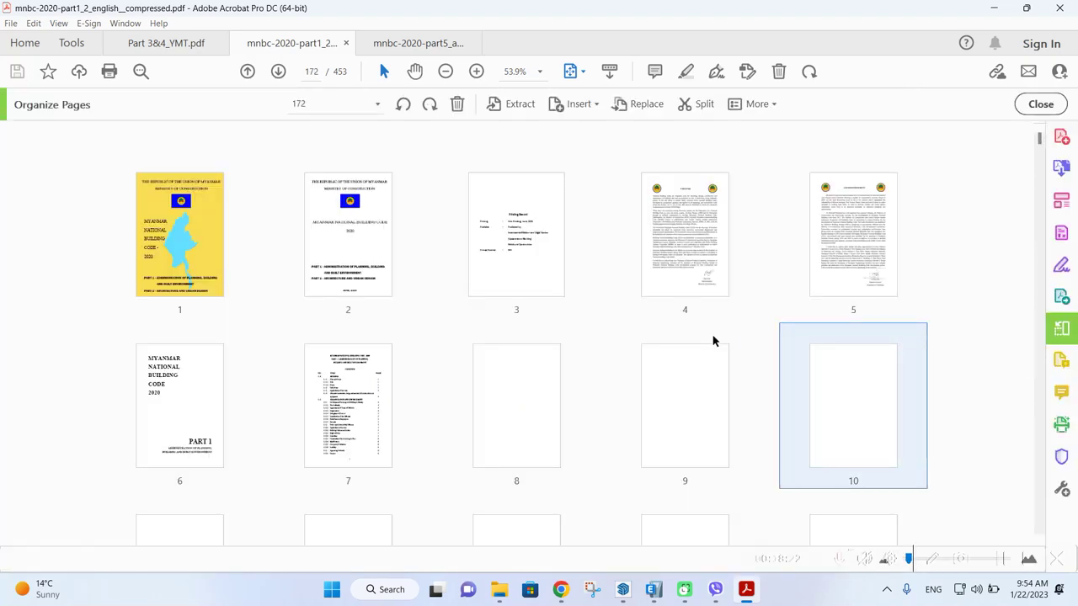
scroll(686, 303, "down", 6)
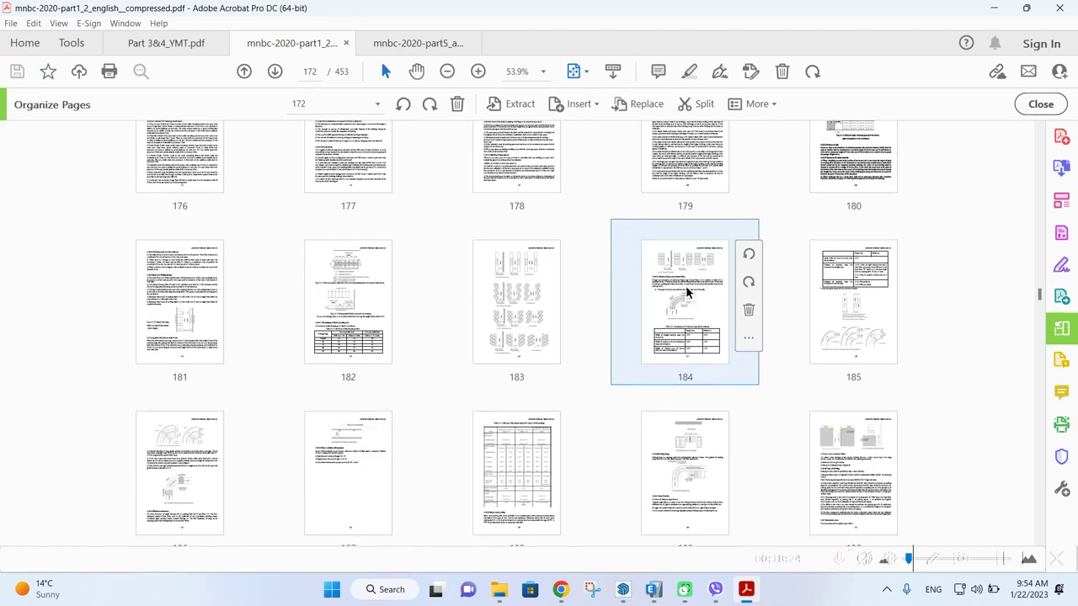
scroll(641, 241, "down", 8)
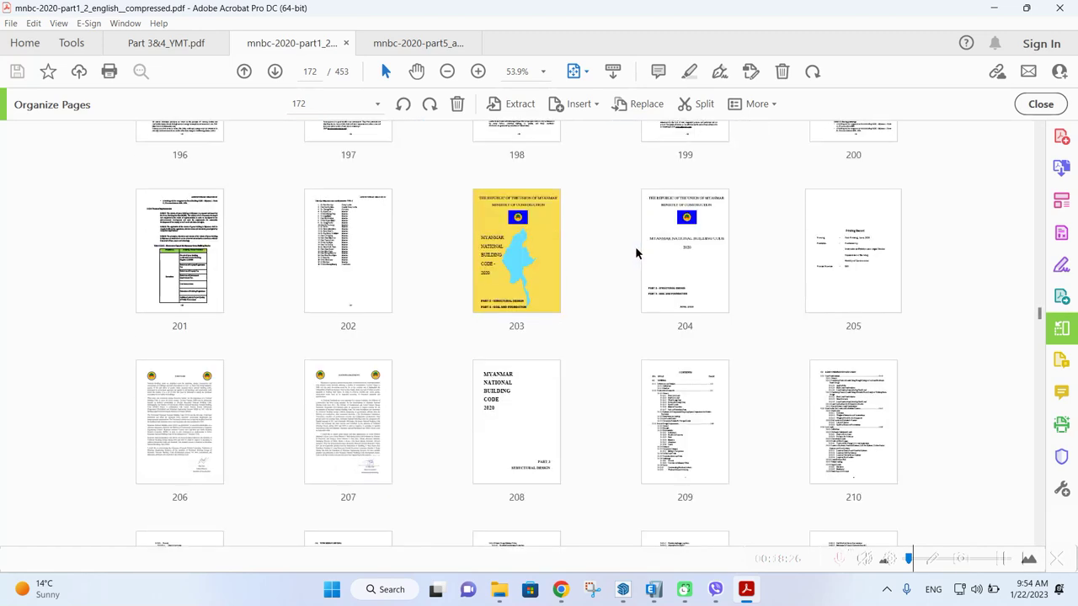
scroll(635, 245, "down", 4)
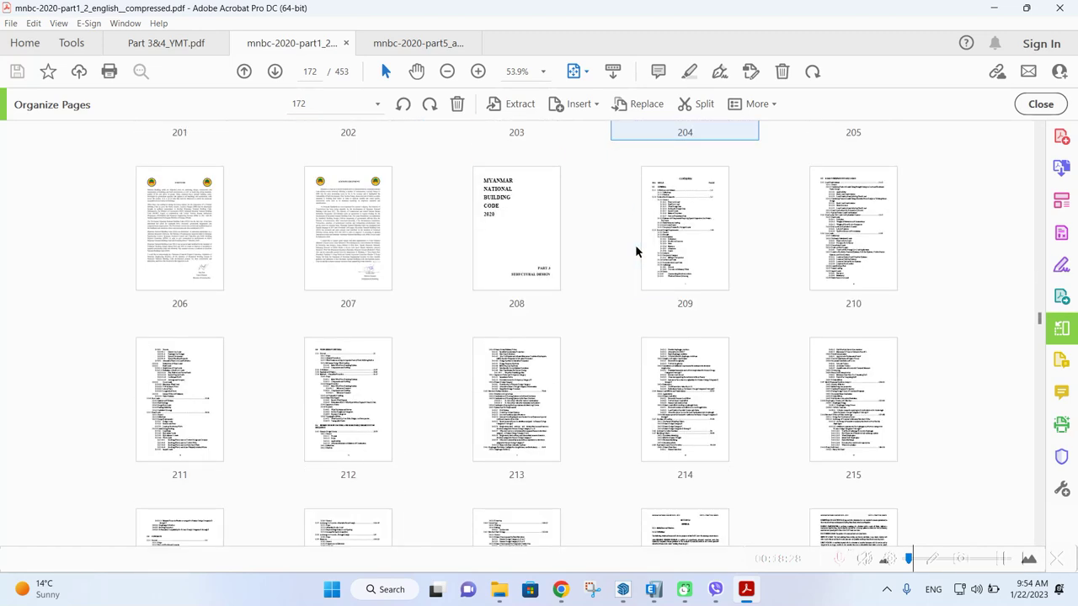
scroll(635, 244, "down", 4)
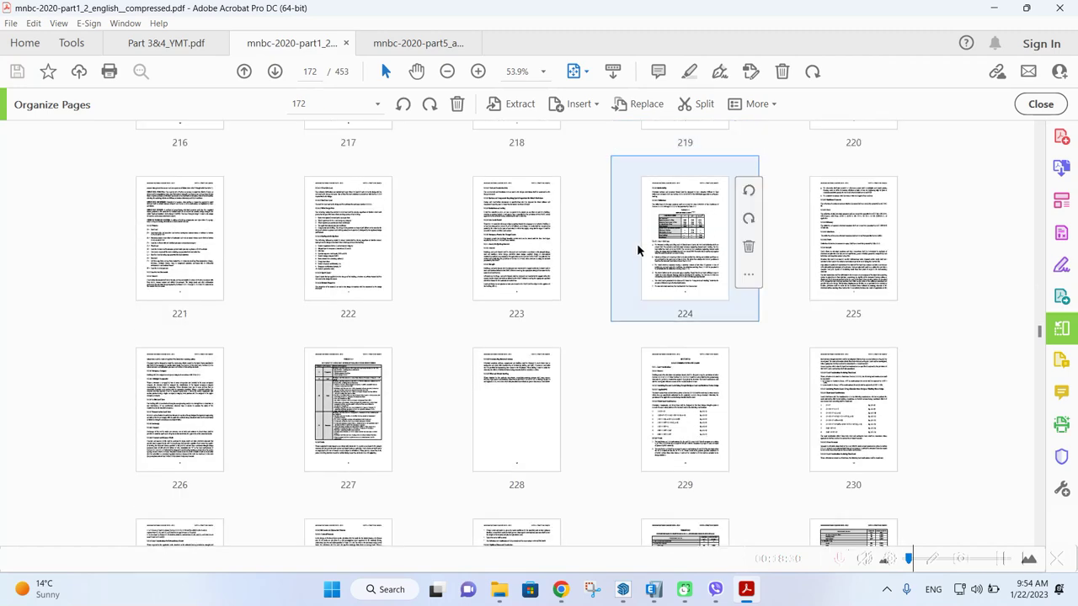
left_click(334, 445)
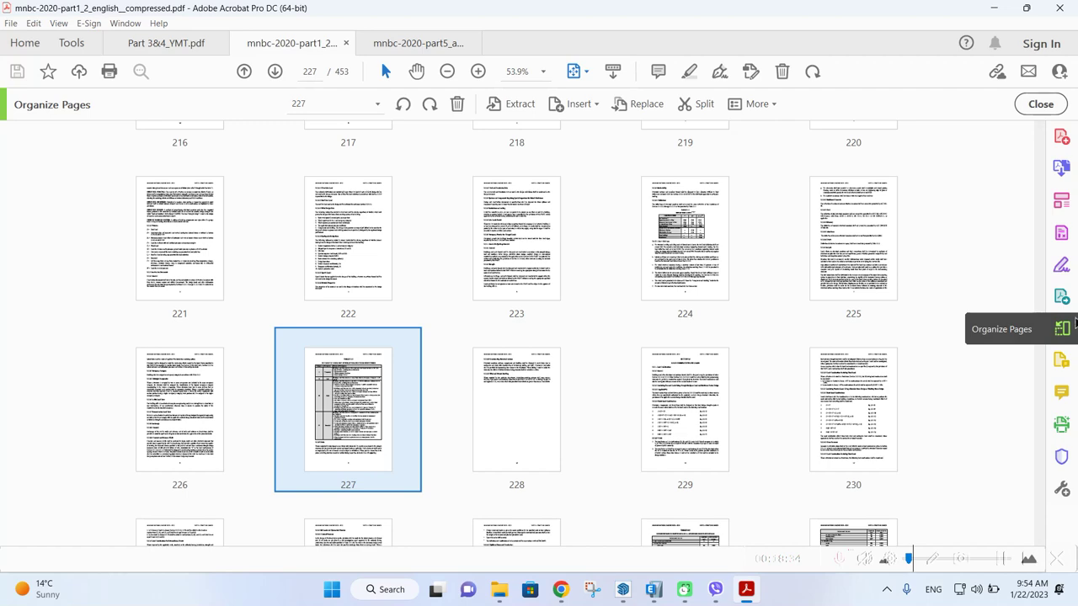
left_click(1041, 104)
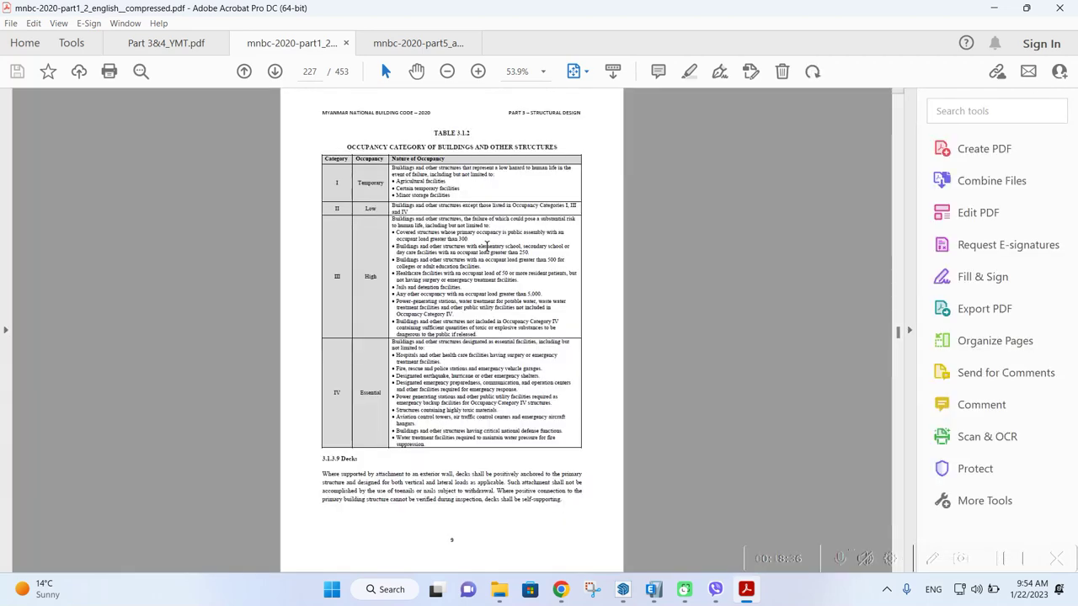
Examine the title and column headings of Table 3.1.2, Occupancy Category of Buildings and Other Structures
scroll(367, 187, "up", 1, "ctrl")
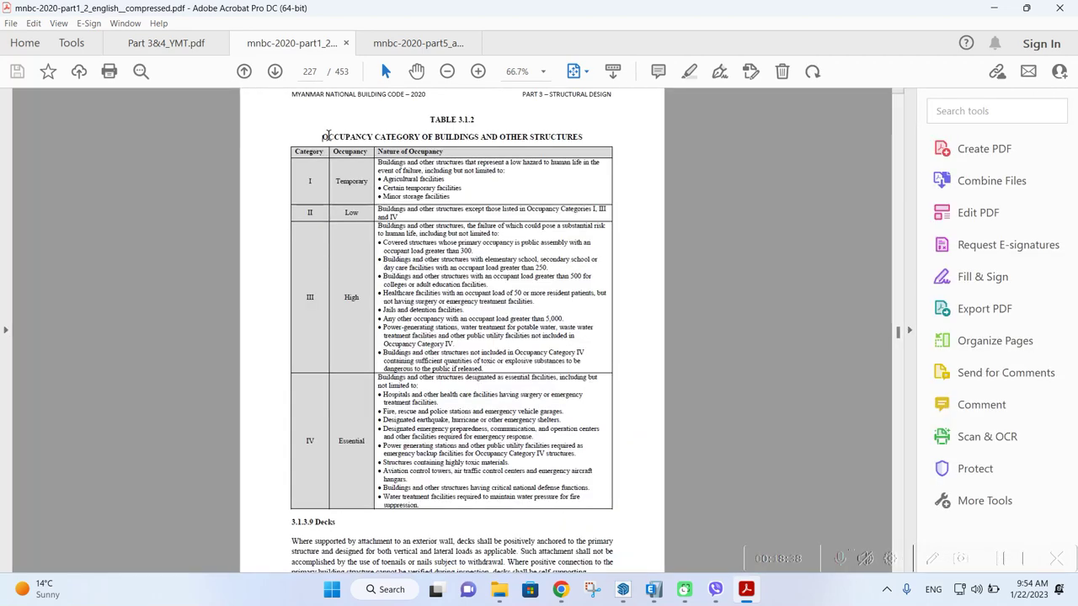
left_click_drag(328, 136, 471, 140)
left_click(505, 151)
scroll(358, 182, "up", 2, "ctrl")
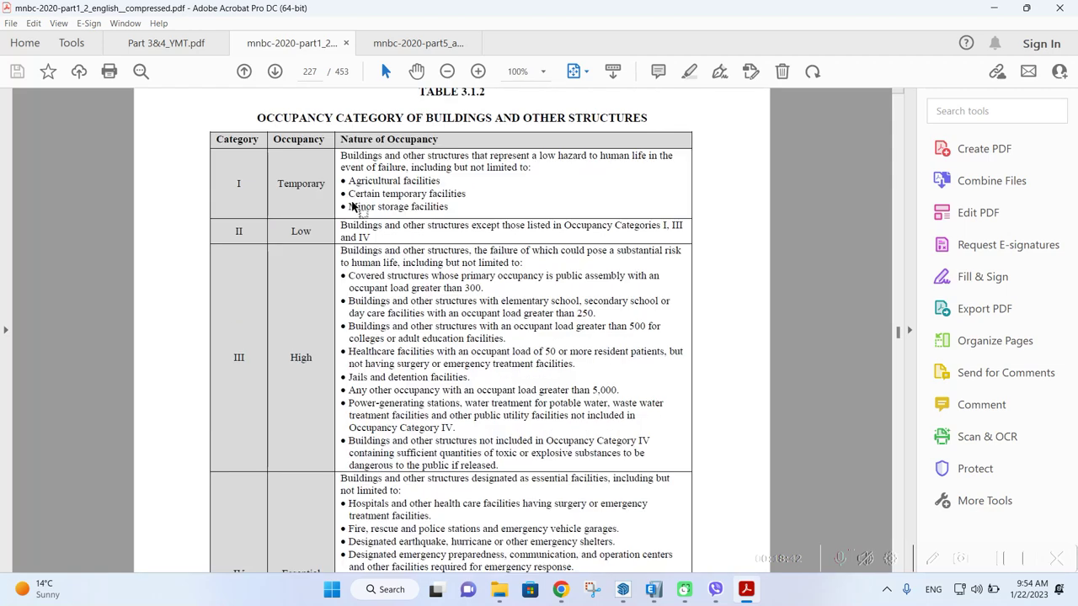
Read the nature of occupancy for Category I (Temporary) and Category II (Low) in Table 3.1.2, marking the text
left_click_drag(278, 183, 333, 199)
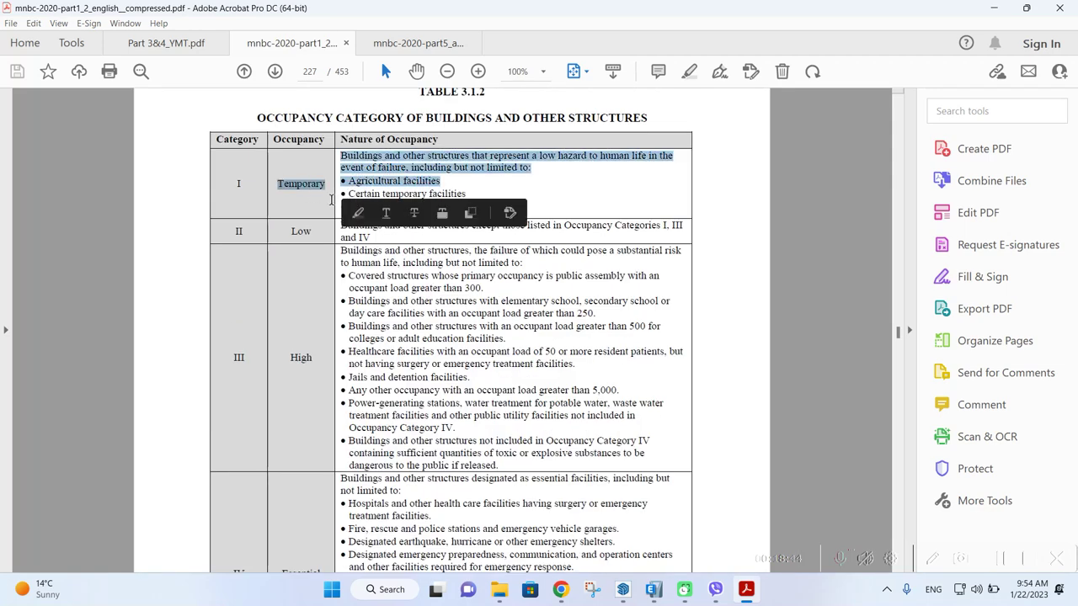
left_click(330, 192)
left_click_drag(343, 155, 535, 173)
left_click_drag(464, 186, 357, 185)
left_click_drag(453, 207, 283, 209)
left_click(267, 195)
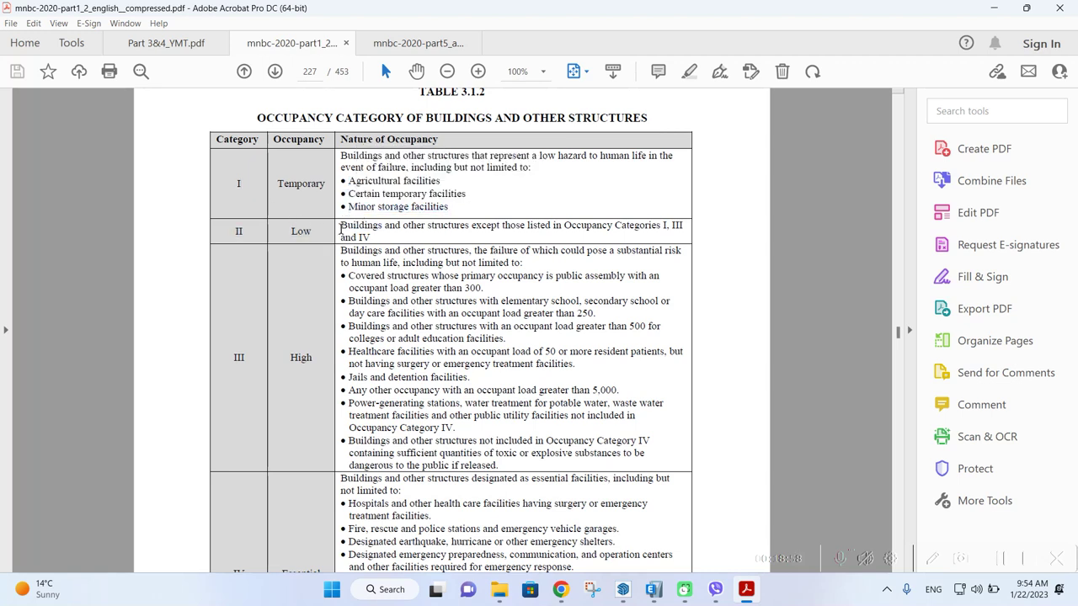
double_click(239, 231)
left_click_drag(569, 229, 386, 237)
Read the Category III (High) description and its public assembly entry in Table 3.1.2, marking the occupant load limit
scroll(386, 237, "down", 2)
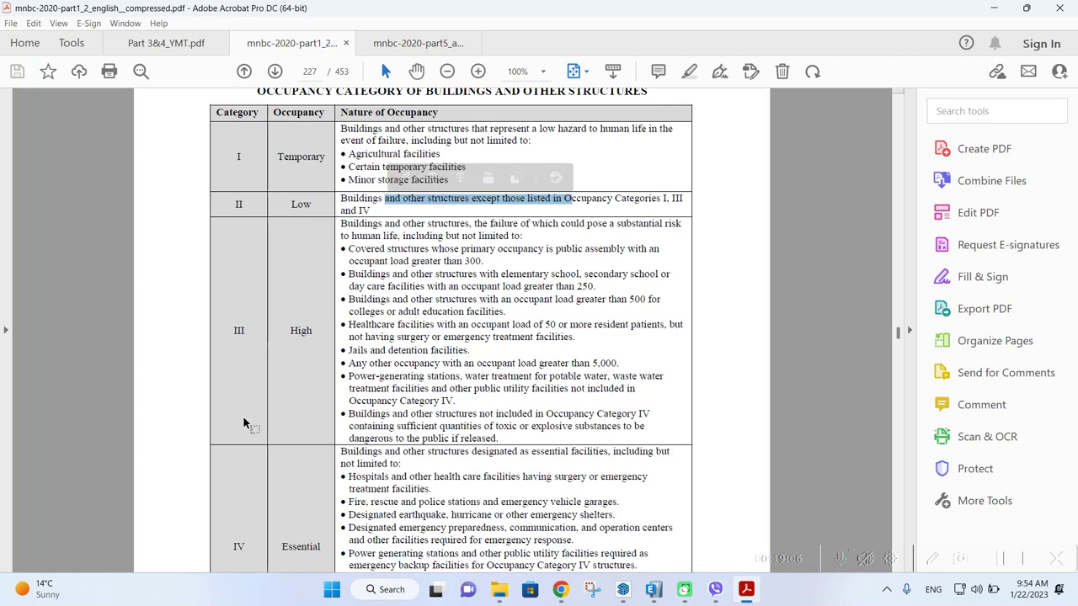
scroll(250, 461, "down", 2)
scroll(233, 248, "up", 2)
scroll(359, 264, "up", 2)
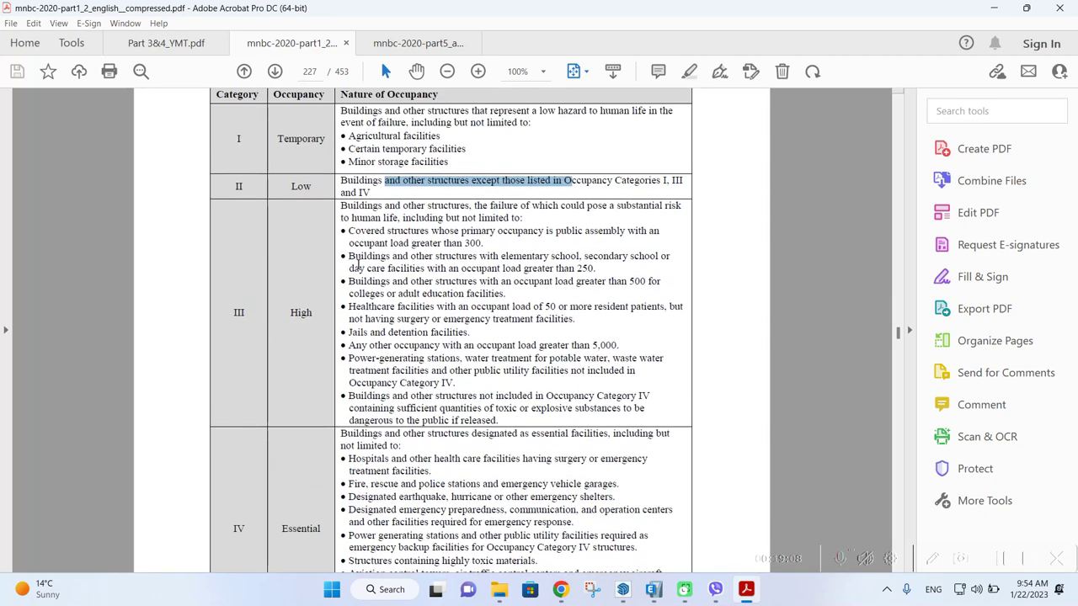
scroll(329, 255, "down", 2)
left_click(329, 255)
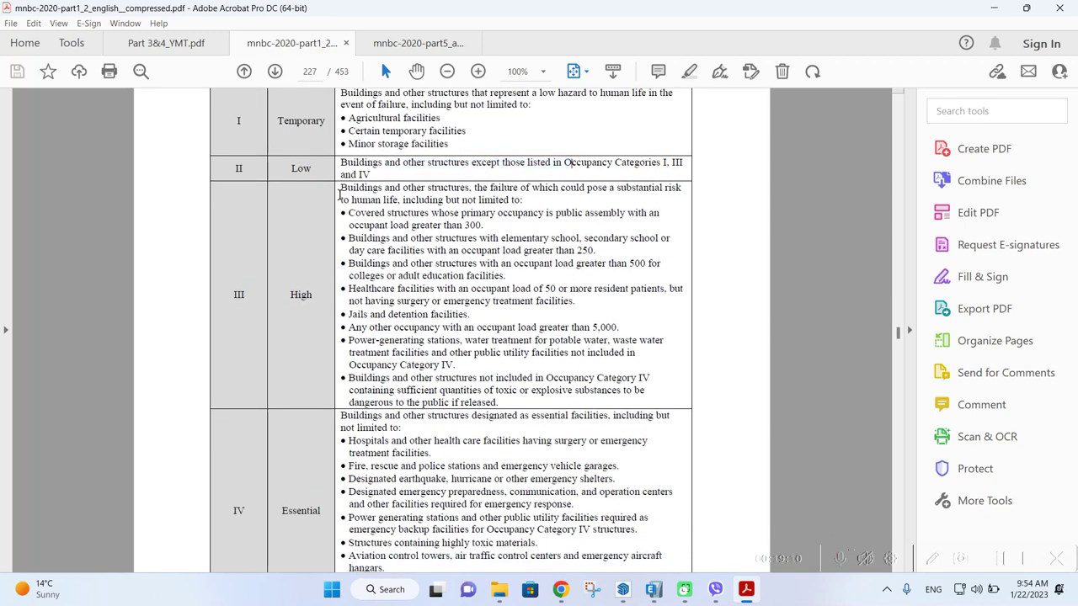
left_click_drag(340, 195, 539, 216)
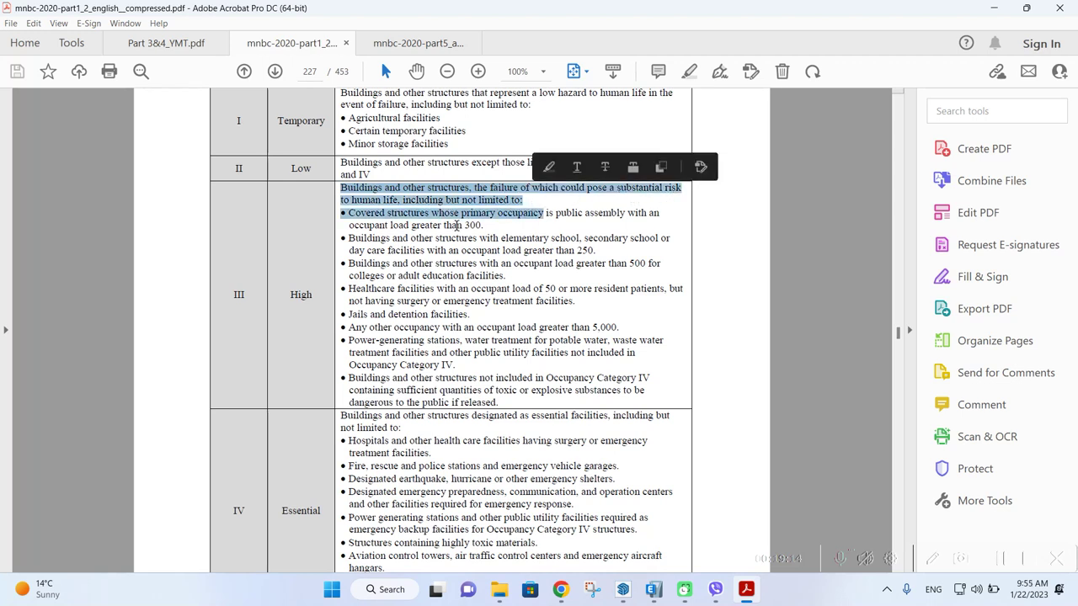
left_click(455, 226)
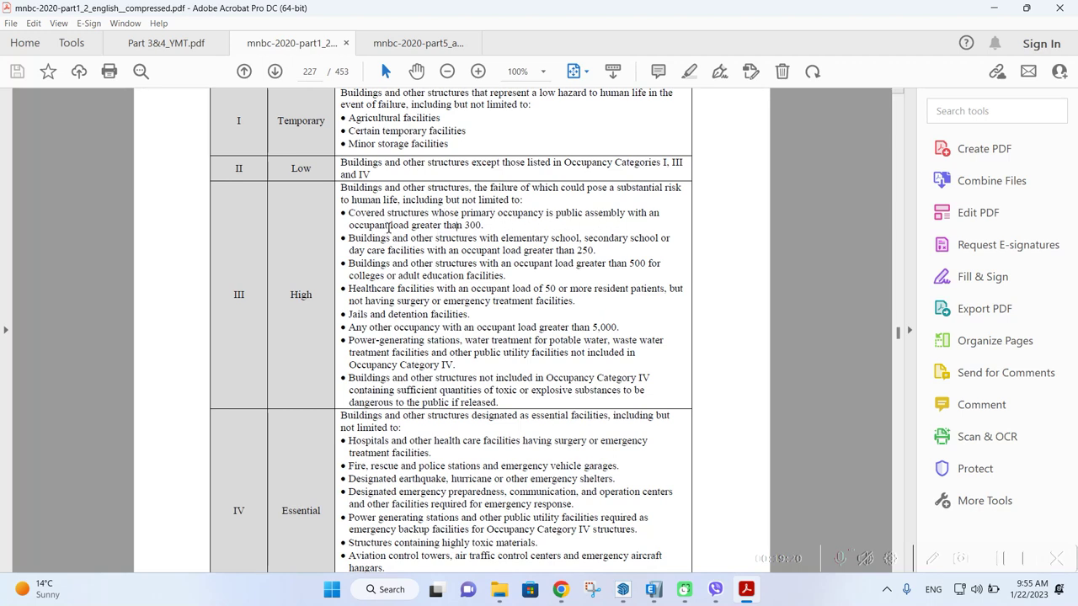
left_click_drag(353, 226, 490, 227)
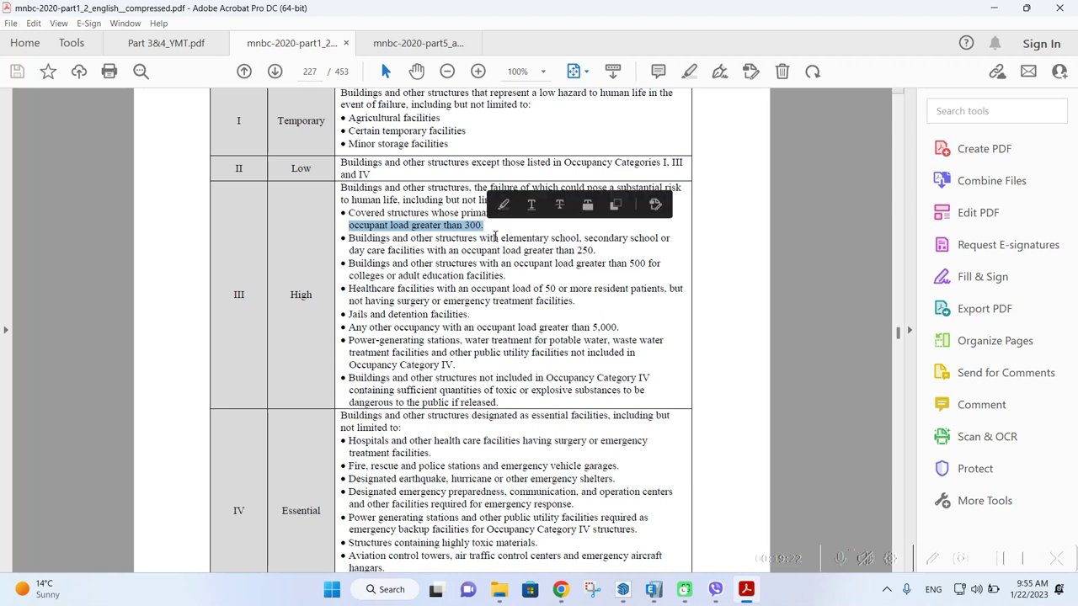
left_click(501, 237)
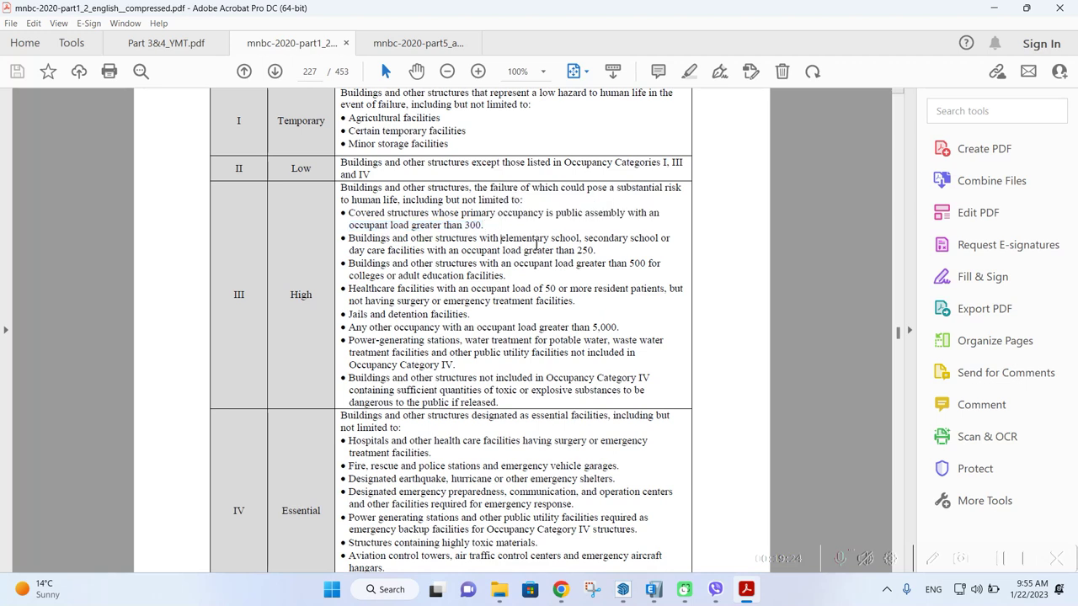
Read the Category III entries for schools, education facilities, healthcare facilities and jails in Table 3.1.2, marking the key words
left_click_drag(499, 240, 579, 240)
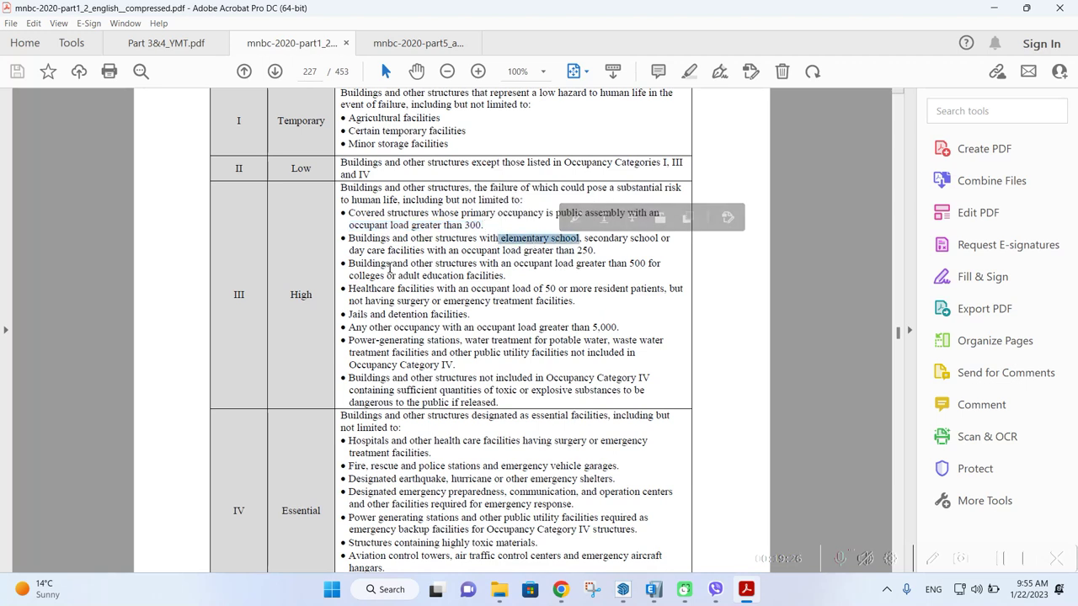
left_click_drag(422, 278, 509, 278)
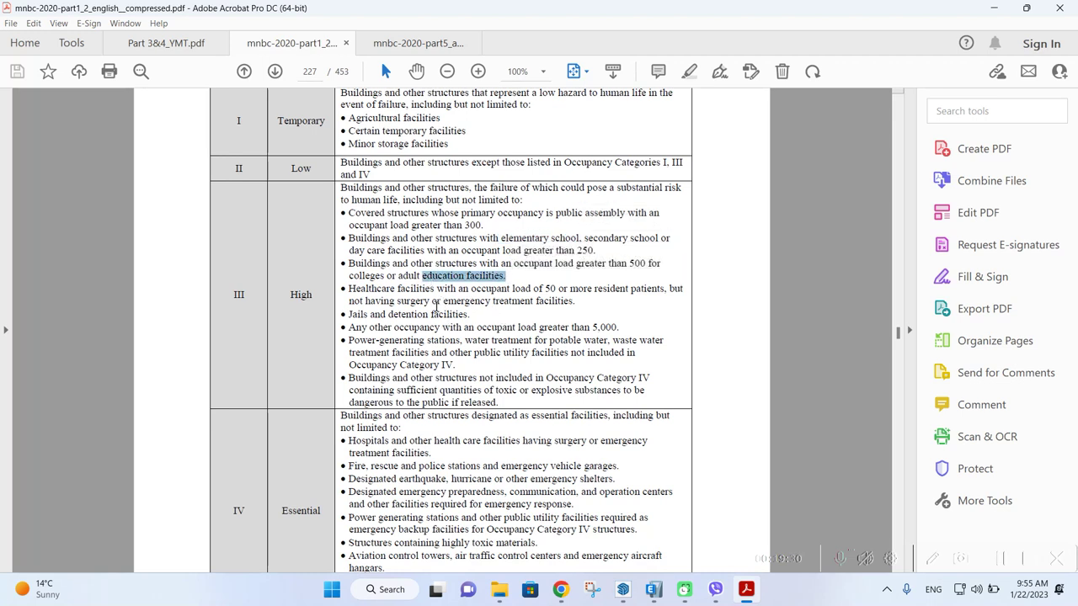
left_click_drag(540, 288, 592, 289)
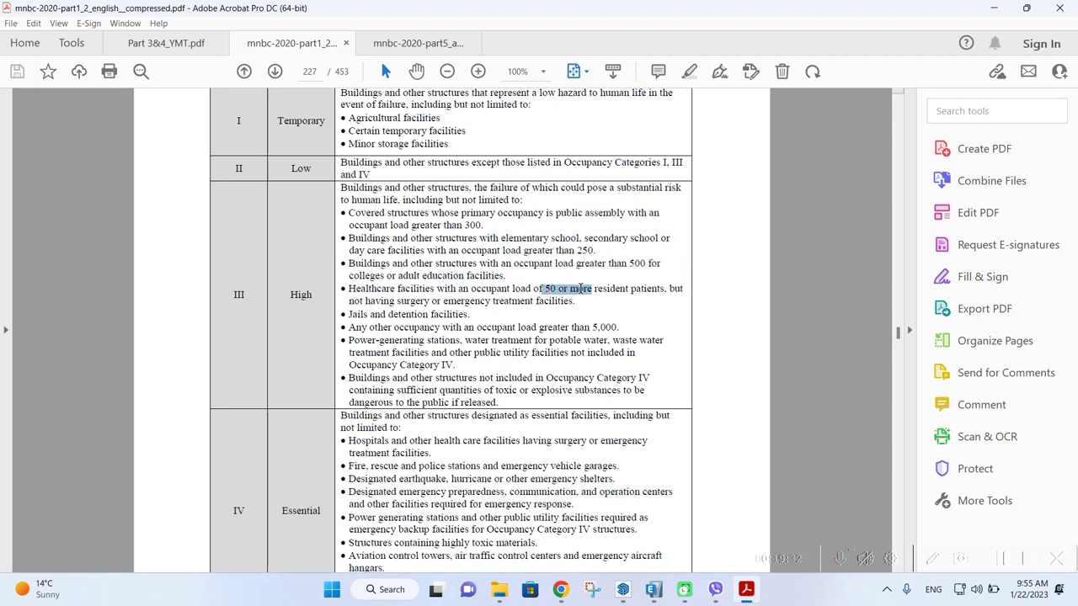
left_click_drag(349, 289, 434, 289)
left_click_drag(350, 315, 372, 317)
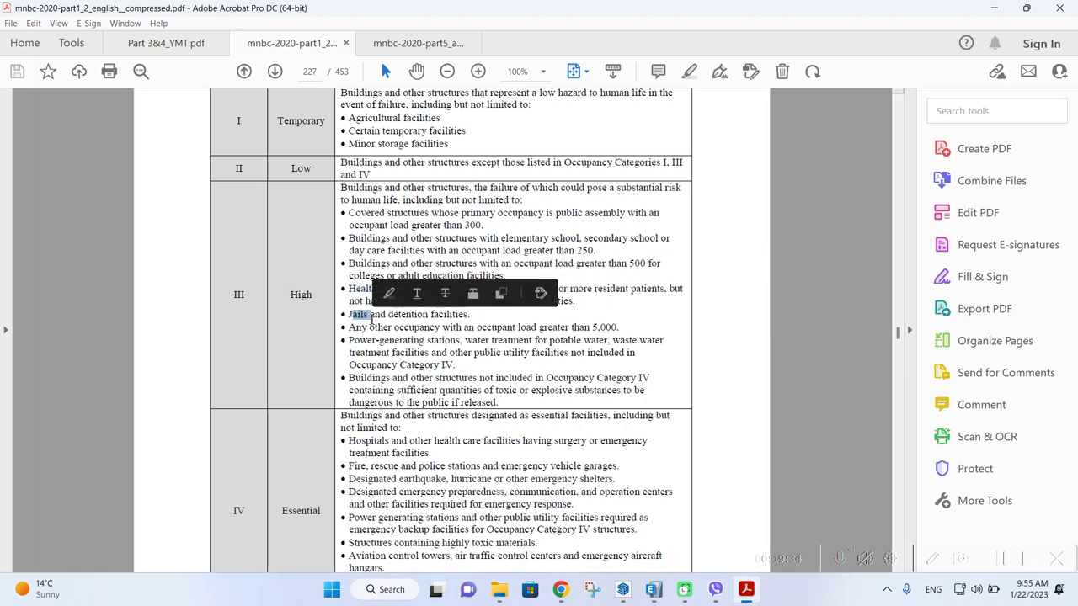
left_click(370, 336)
Return to the Category II (Low) row of Table 3.1.2 and mark its category number
scroll(299, 293, "up", 1)
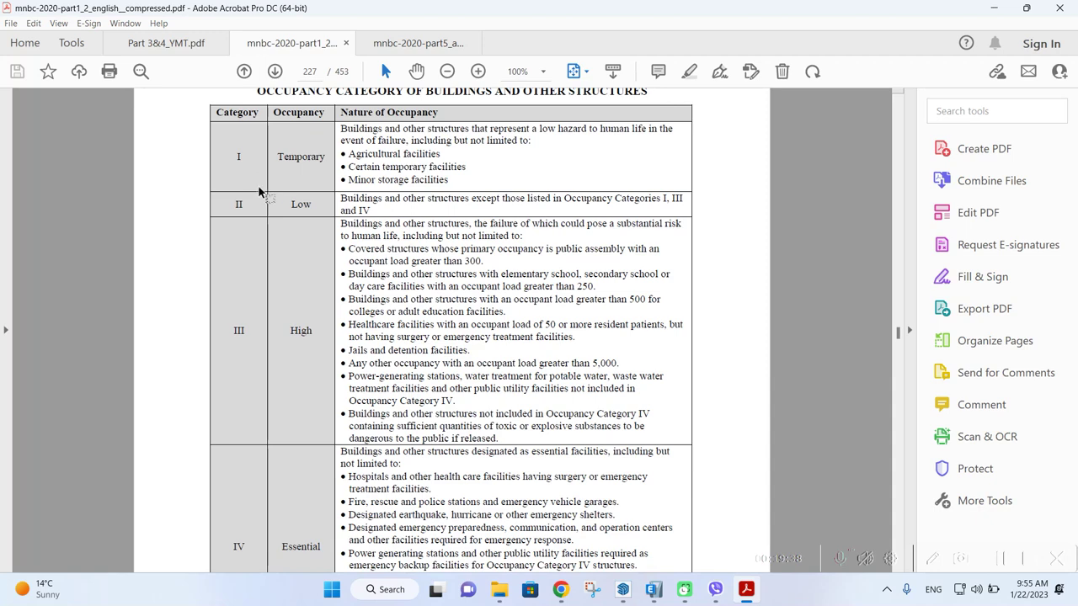
scroll(310, 225, "up", 1)
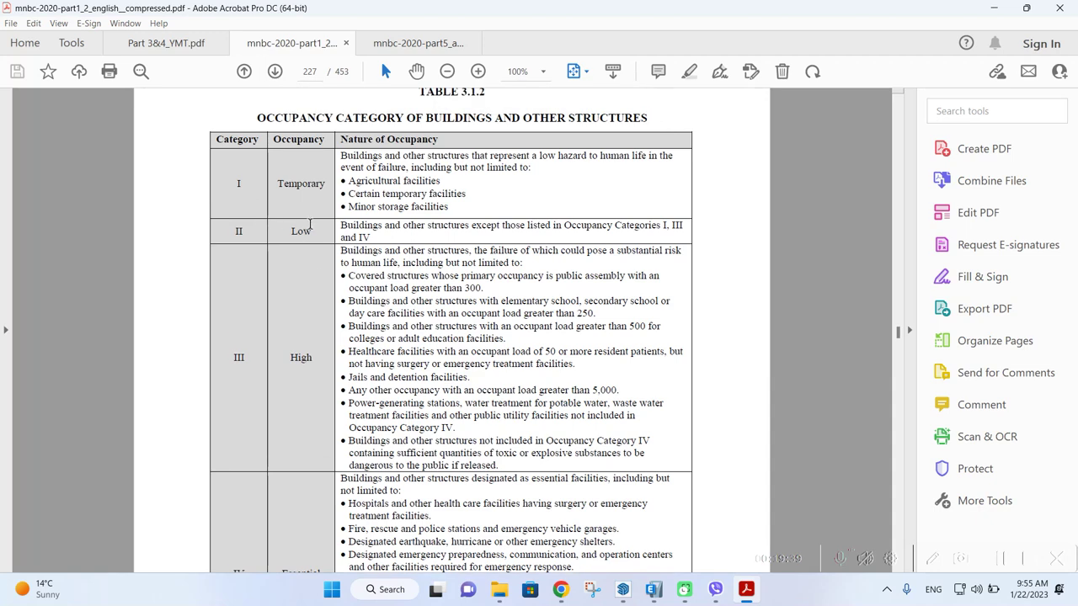
left_click_drag(229, 232, 250, 234)
left_click(229, 232)
Look up the seismic importance factor for Occupancy Category I or II in Table 3.4.6 of Part 3&4_YMT.pdf
left_click(168, 43)
scroll(441, 194, "up", 1)
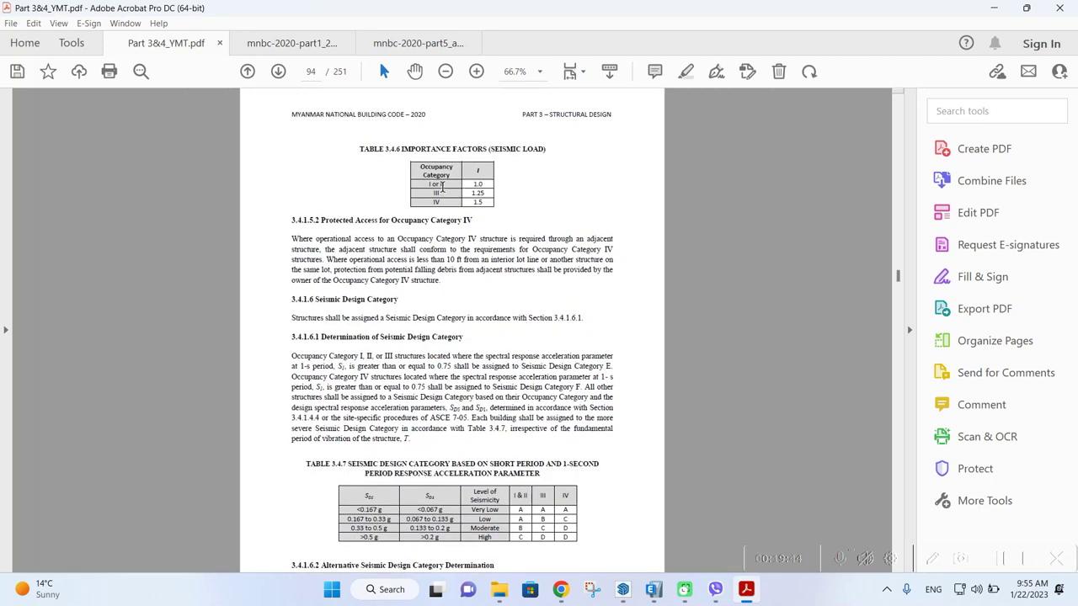
left_click_drag(430, 188, 468, 183)
left_click(463, 177)
Locate the I & II column of Table 3.4.7, Seismic Design Category, and switch to ETABS to check SDS and SD1
scroll(464, 194, "down", 5)
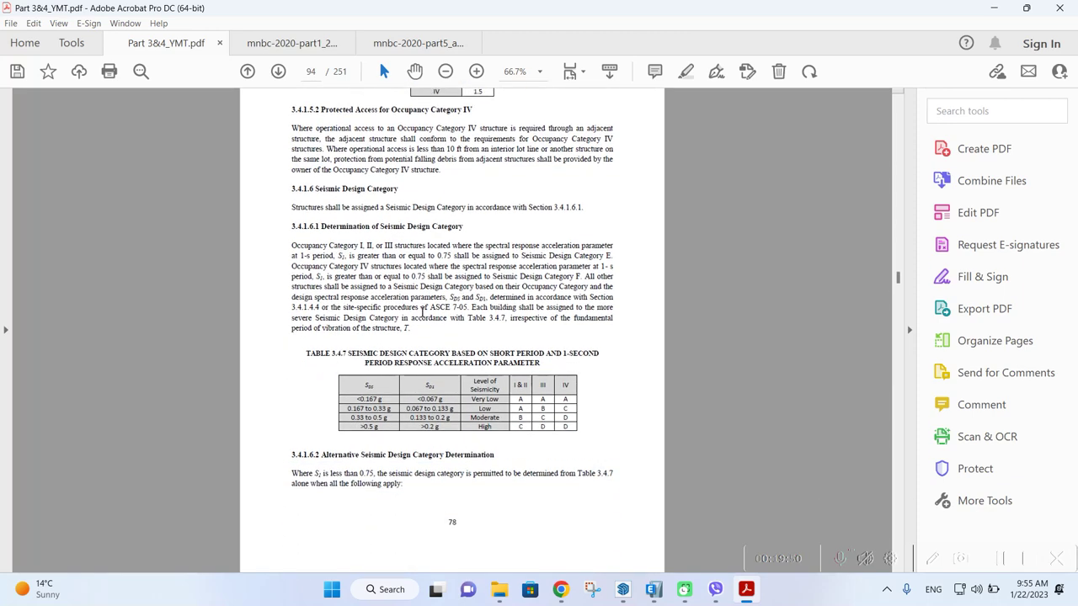
scroll(491, 266, "up", 1)
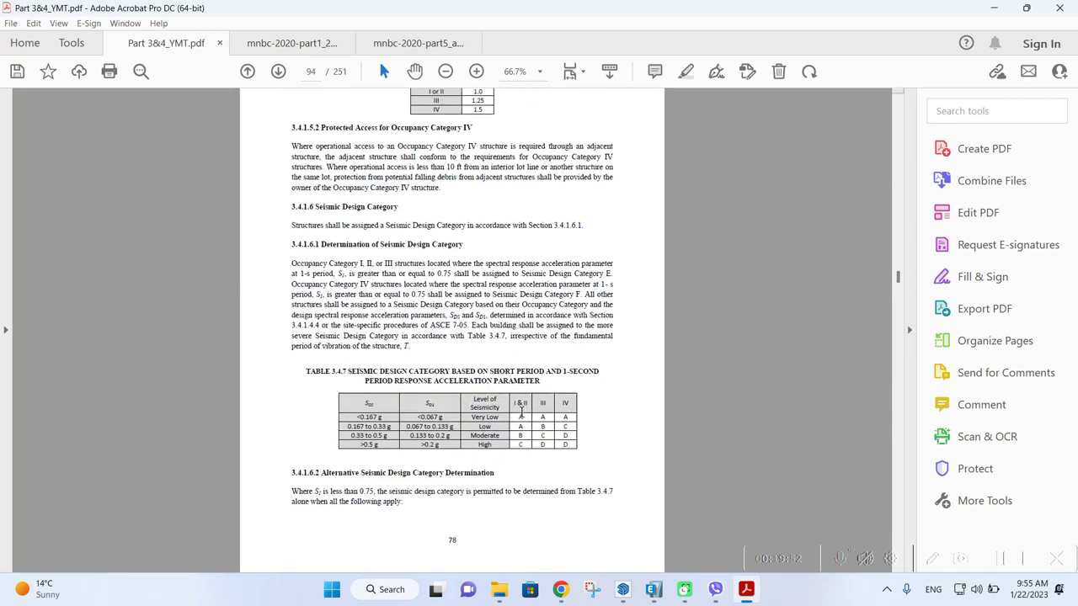
left_click_drag(527, 405, 510, 405)
left_click(627, 515)
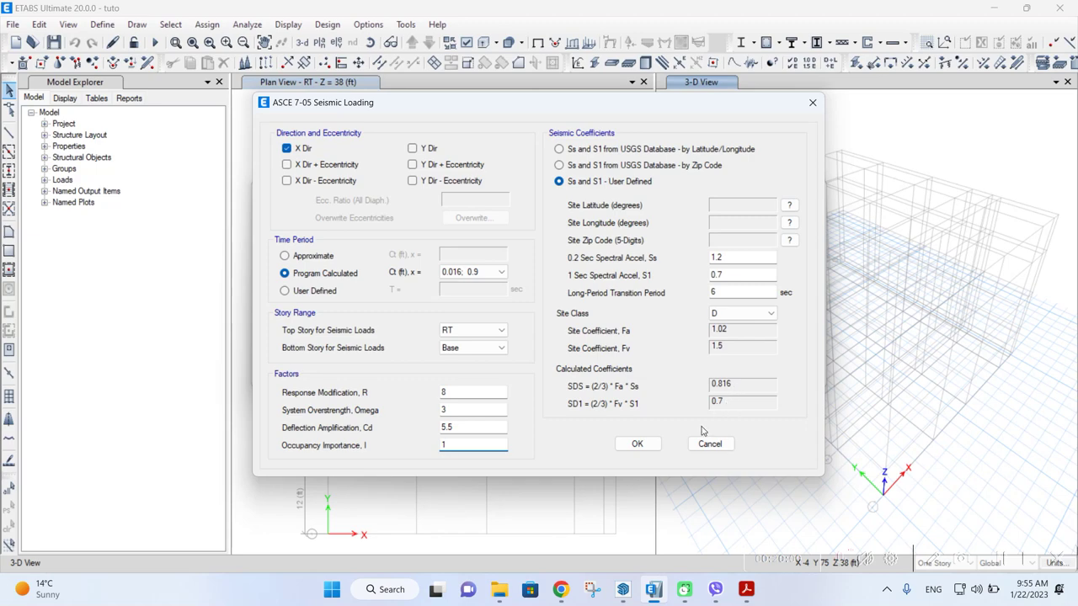
Switch back to Part 3&4_YMT.pdf and look up the seismic design category for high seismicity and Occupancy Category I & II in Table 3.4.7
left_click(745, 590)
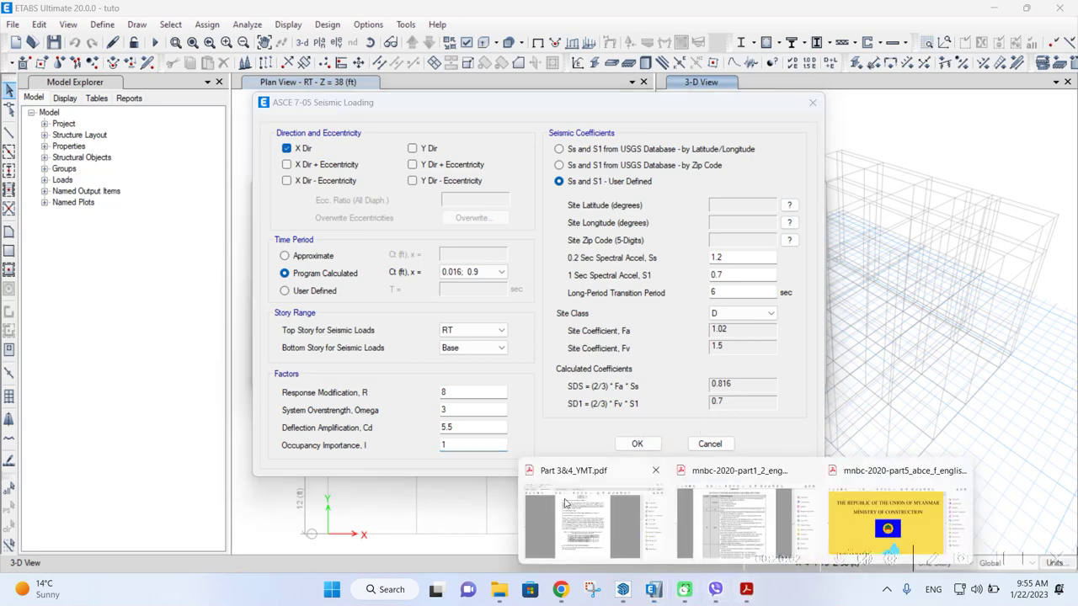
left_click(592, 524)
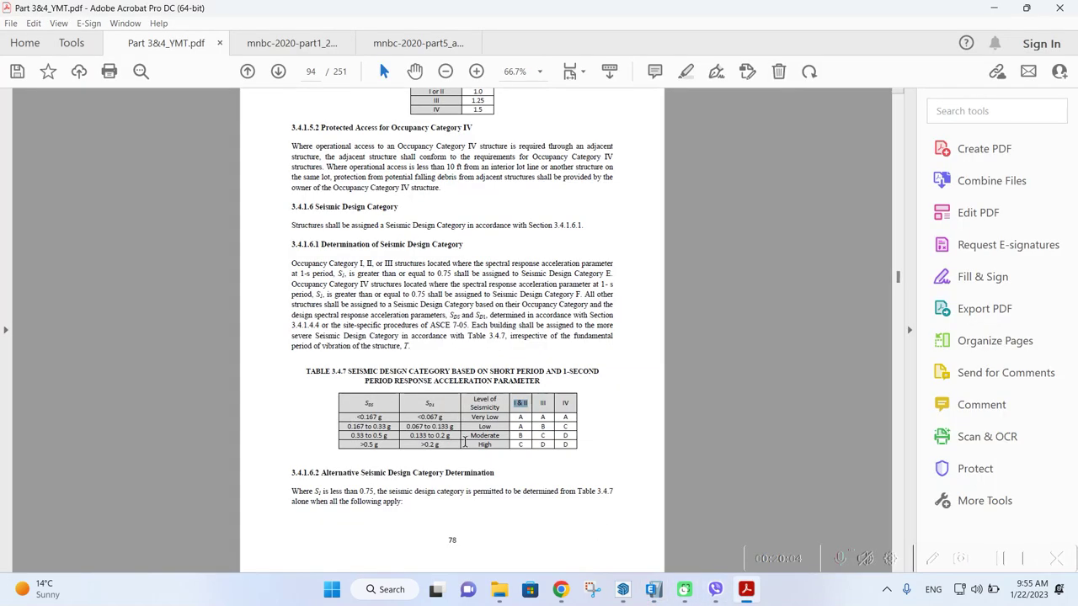
left_click(437, 445)
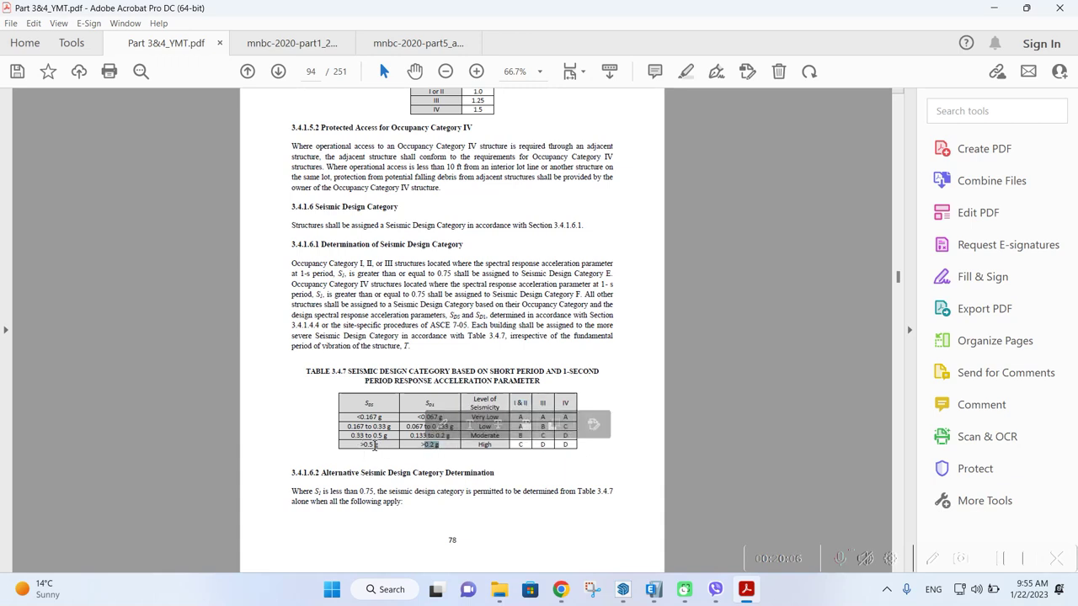
left_click_drag(379, 444, 414, 448)
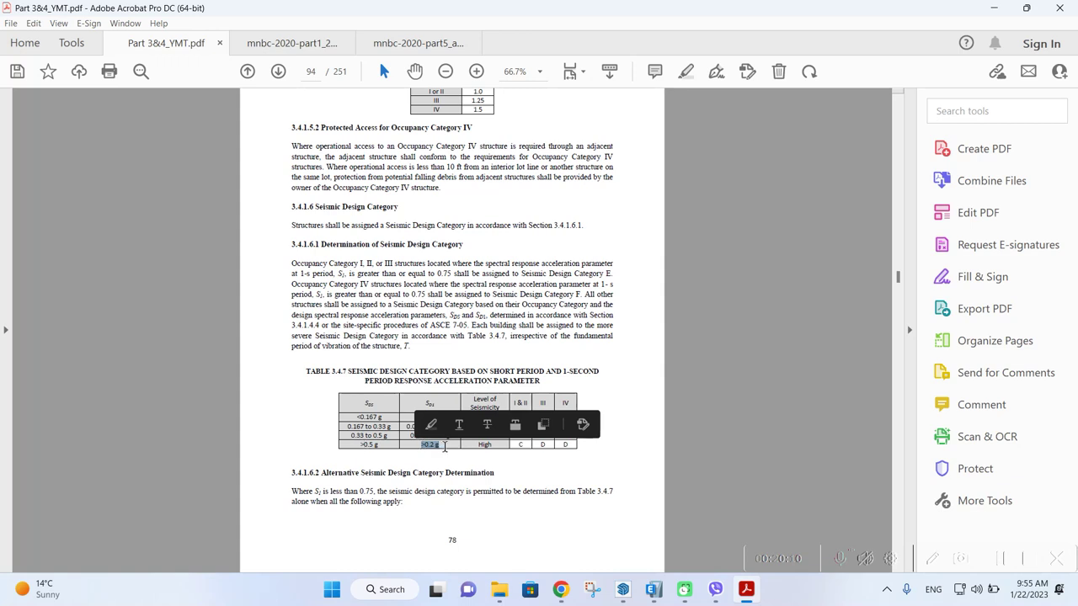
left_click(444, 446)
double_click(486, 447)
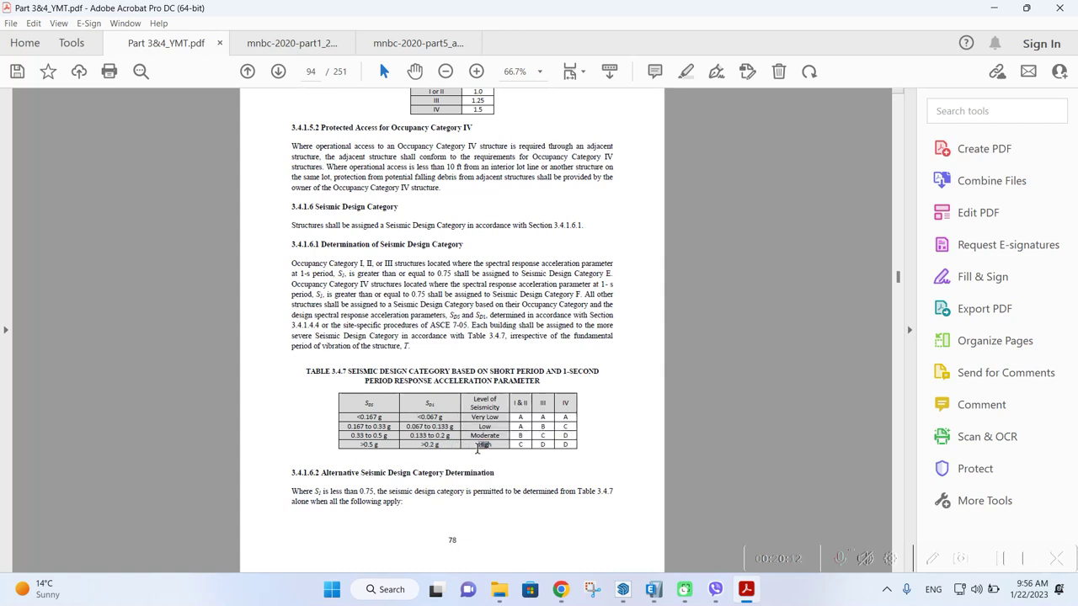
left_click_drag(513, 401, 529, 403)
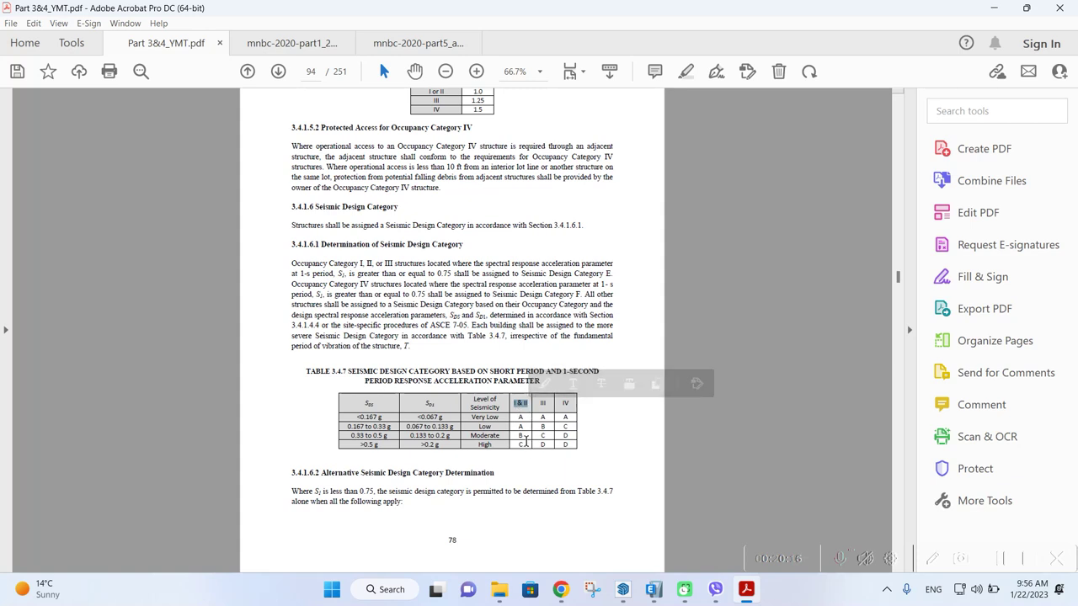
left_click(521, 446)
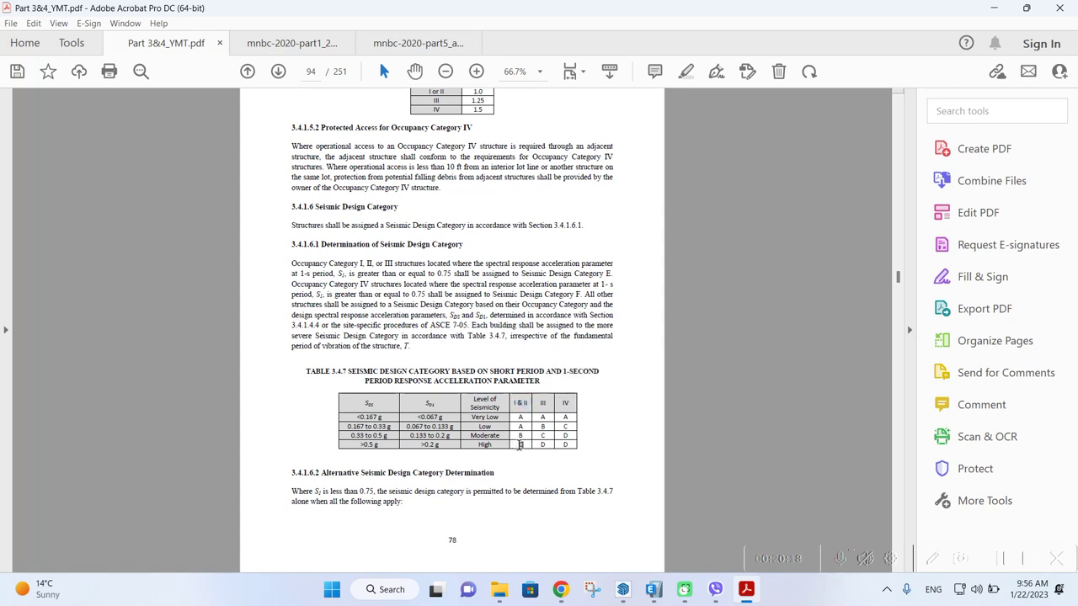
double_click(520, 445)
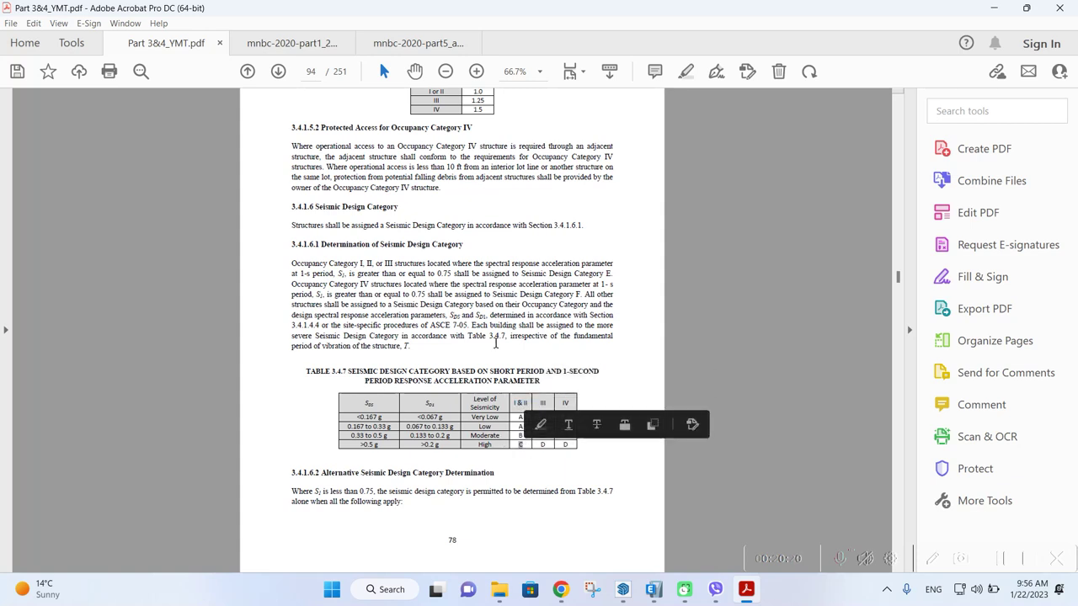
Find the moment-resisting frame systems on page 97 of the code and enlarge the table with its column headings in view
scroll(496, 343, "down", 5)
left_click(575, 72)
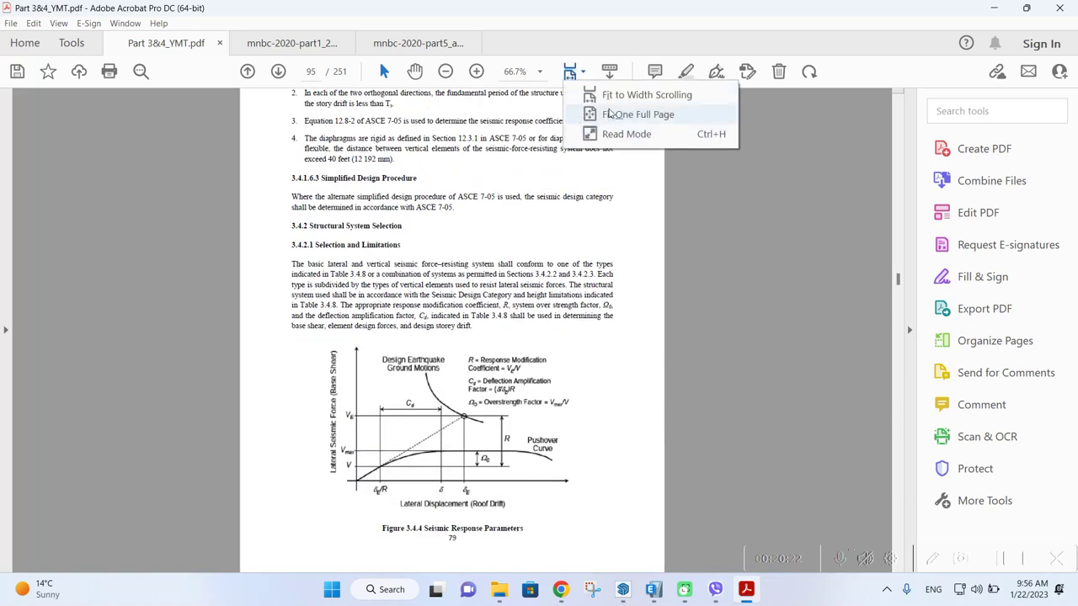
left_click(610, 113)
scroll(357, 292, "down", 2)
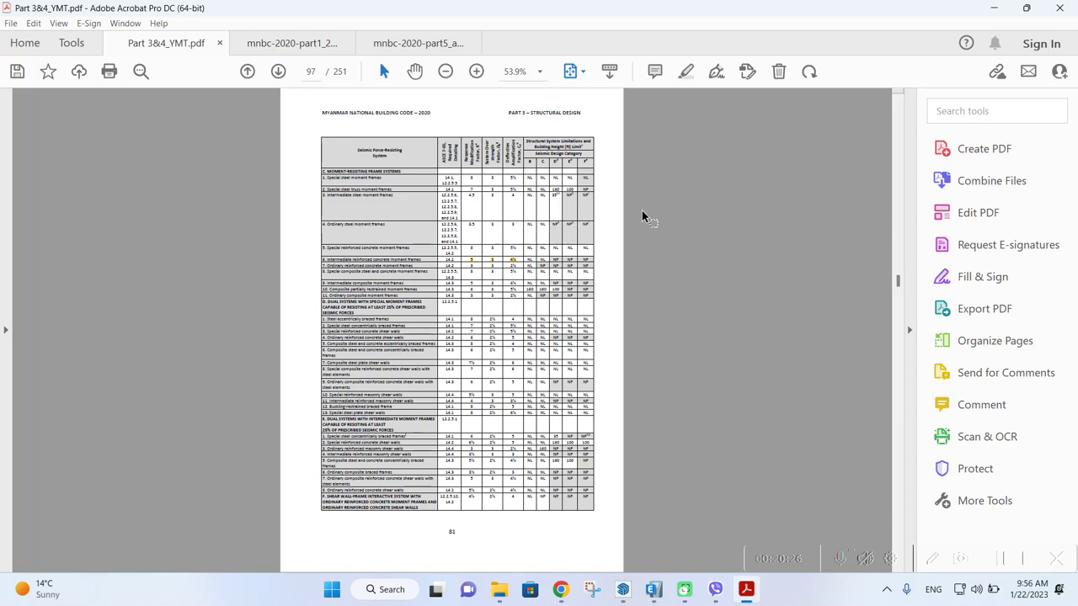
scroll(566, 249, "up", 4, "ctrl")
scroll(573, 294, "up", 1)
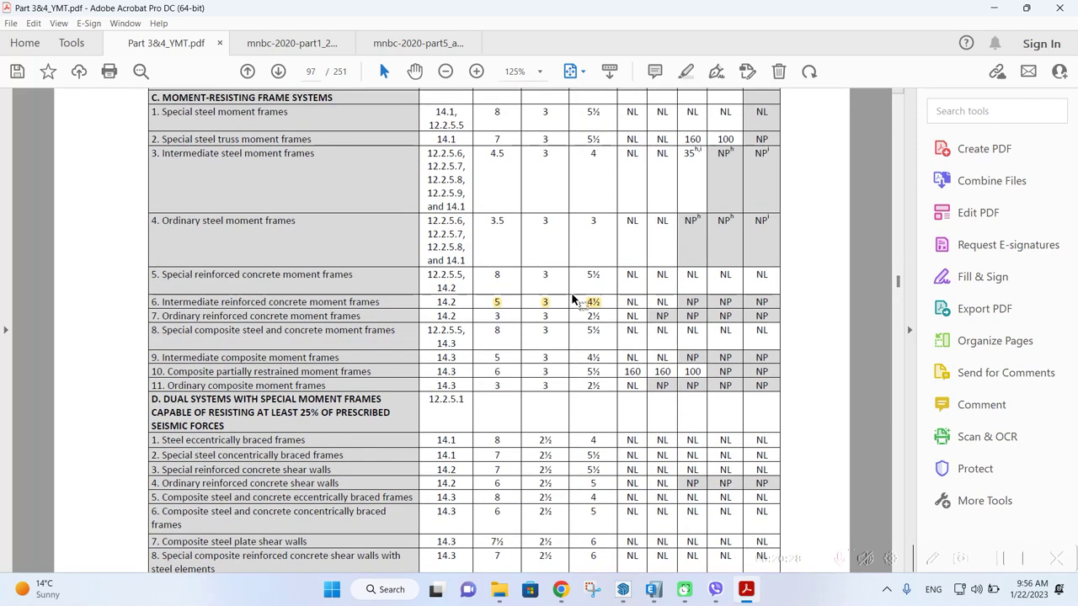
scroll(573, 299, "up", 3)
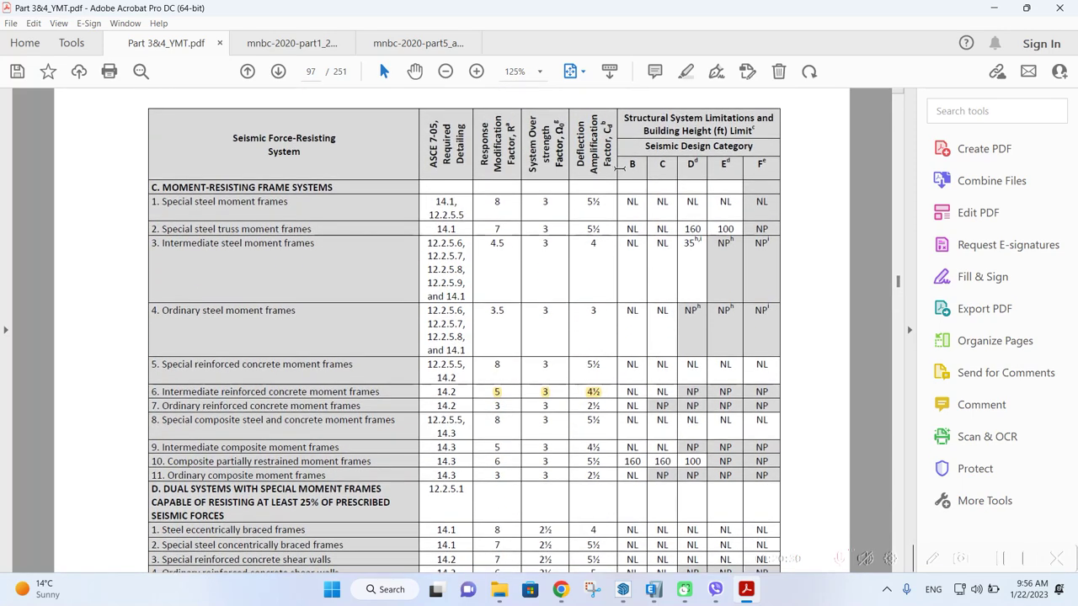
Check the intermediate reinforced concrete moment frame limits for Seismic Design Categories B, C and D, and return to the seismic loading dialog in ETABS
left_click_drag(663, 172, 661, 165)
left_click_drag(624, 391, 672, 389)
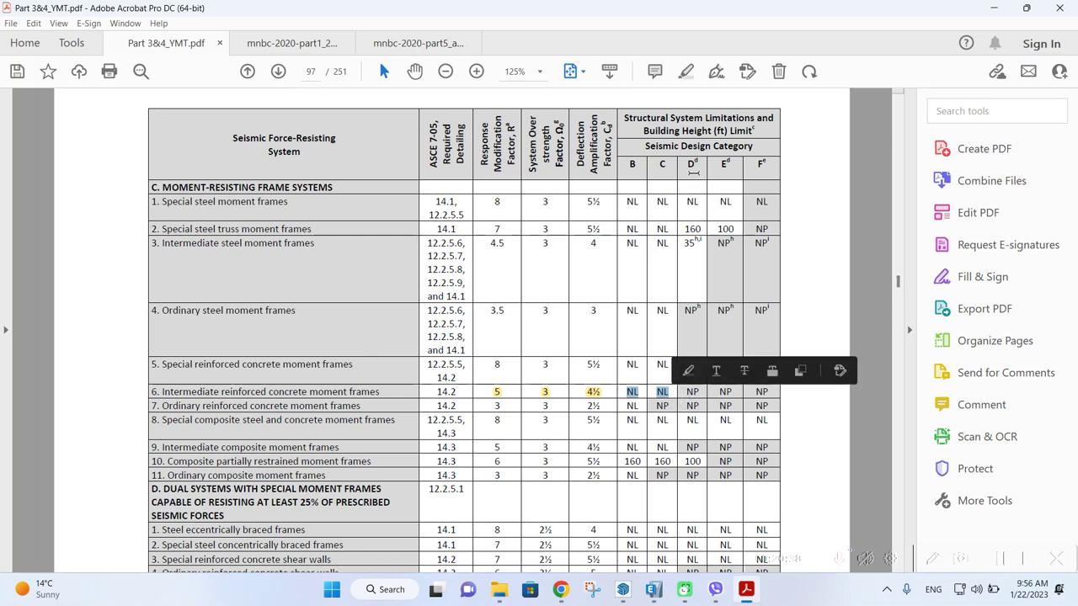
left_click_drag(685, 393, 698, 398)
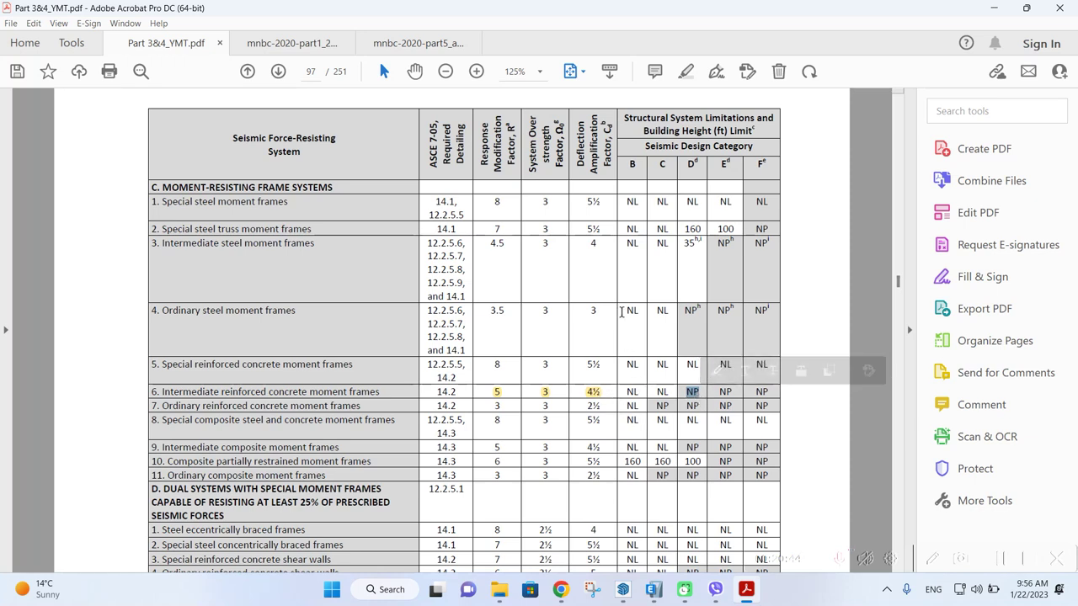
left_click(661, 166)
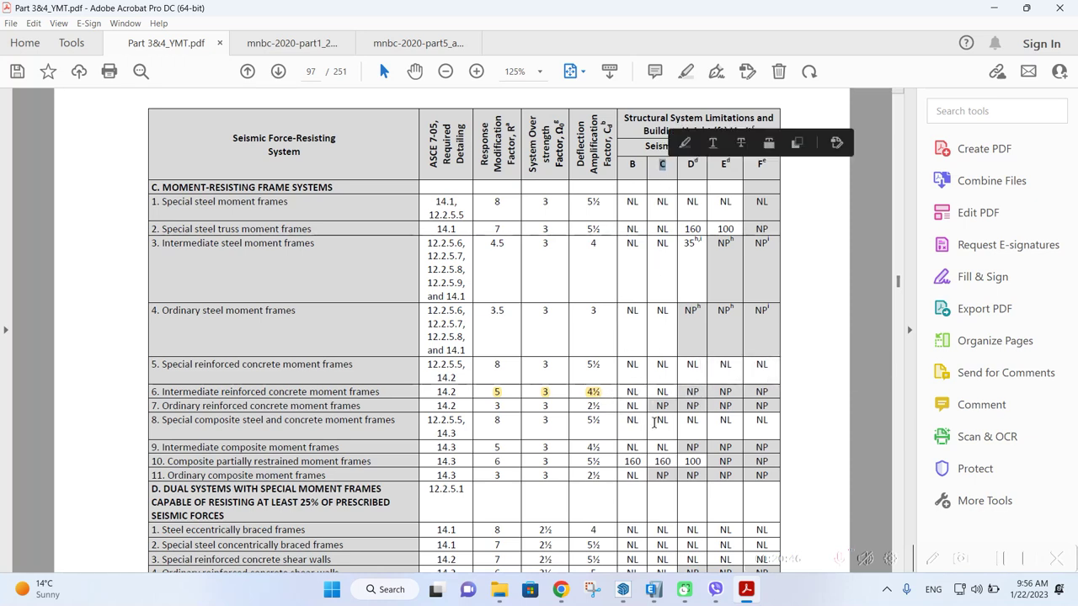
left_click_drag(656, 392, 668, 394)
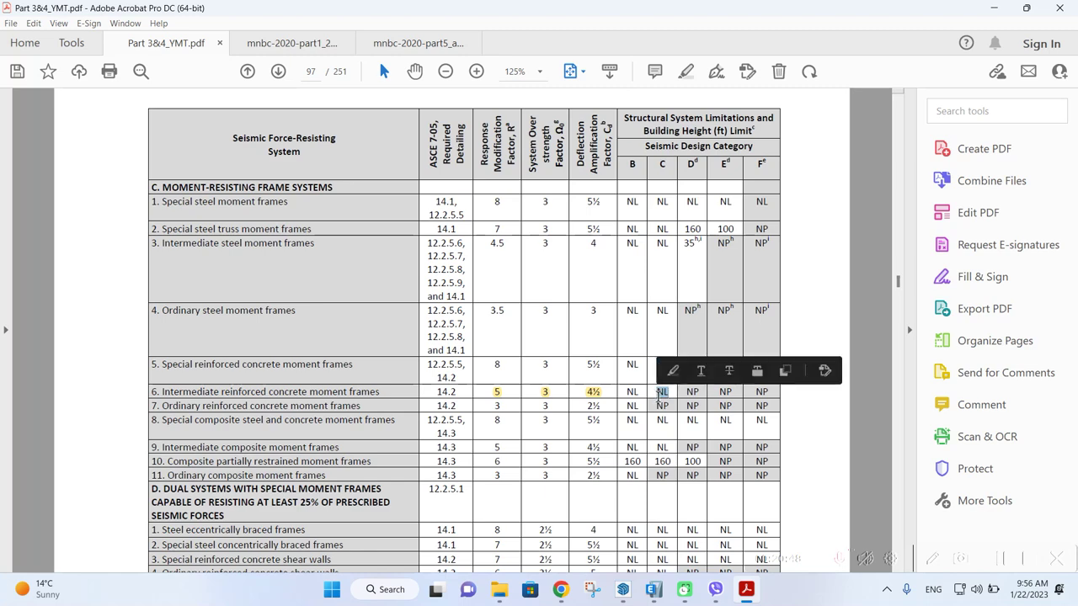
scroll(665, 400, "down", 1)
scroll(665, 400, "up", 2)
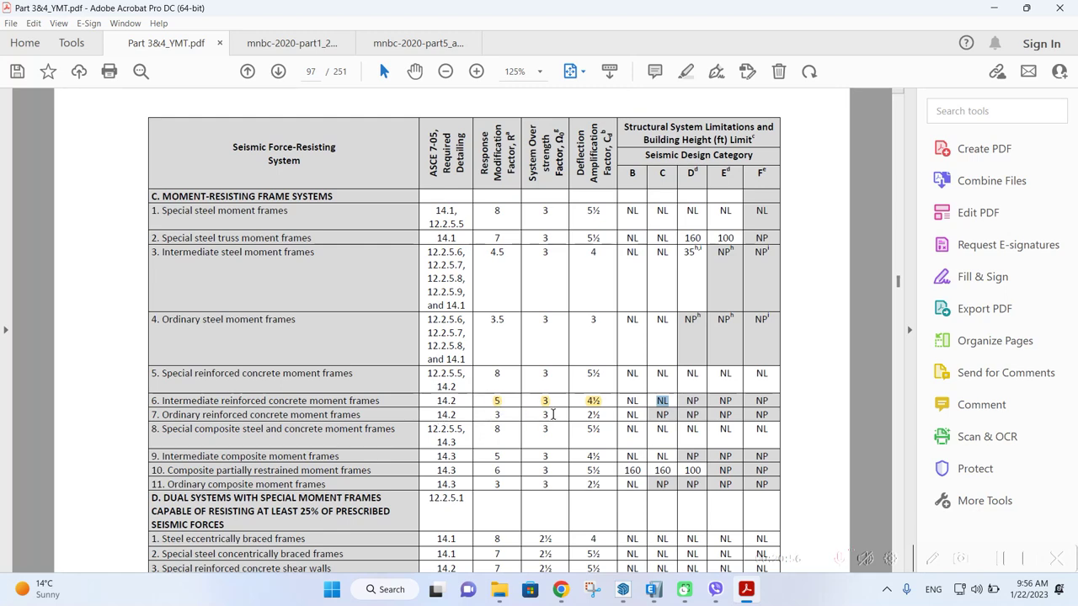
left_click(654, 589)
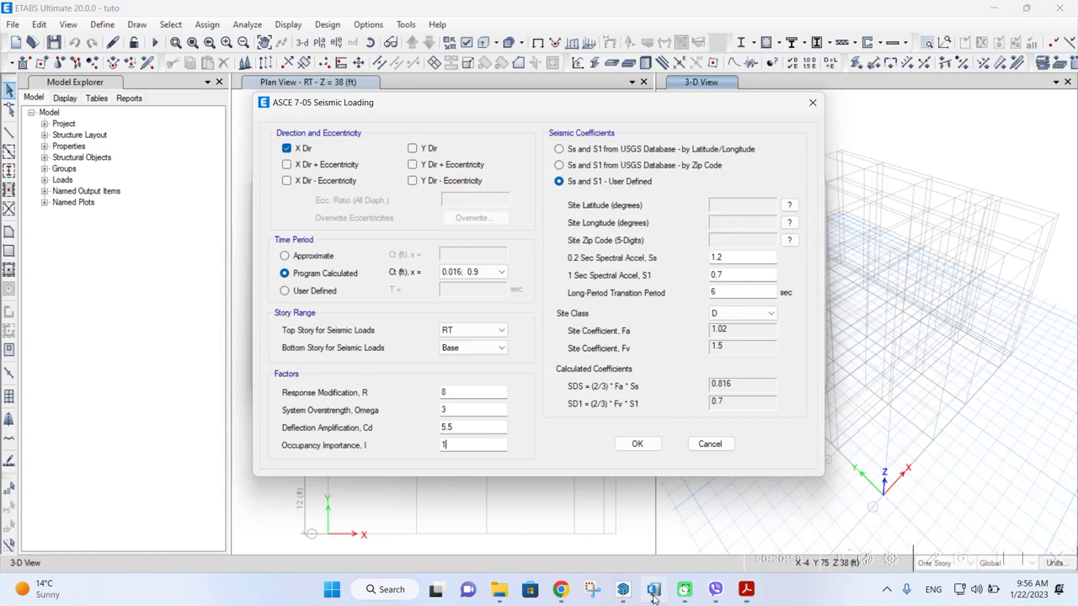
Set response modification R to 5 and deflection amplification Cd to 4.5 for EQX, and accept its seismic loading
left_click(471, 392)
left_click(471, 428)
type("4")
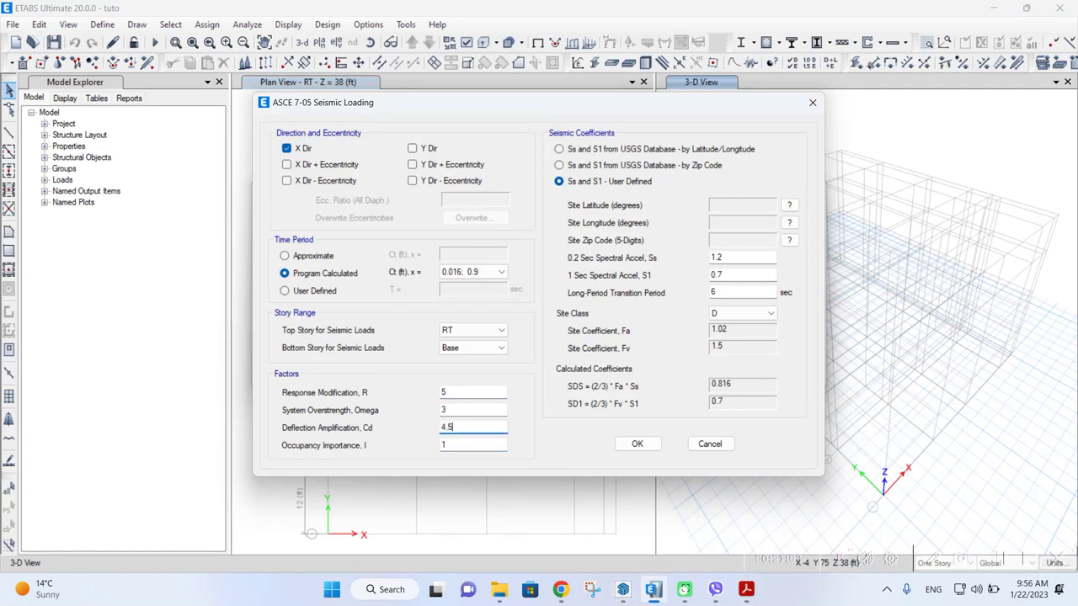
left_click(465, 447)
left_click(637, 443)
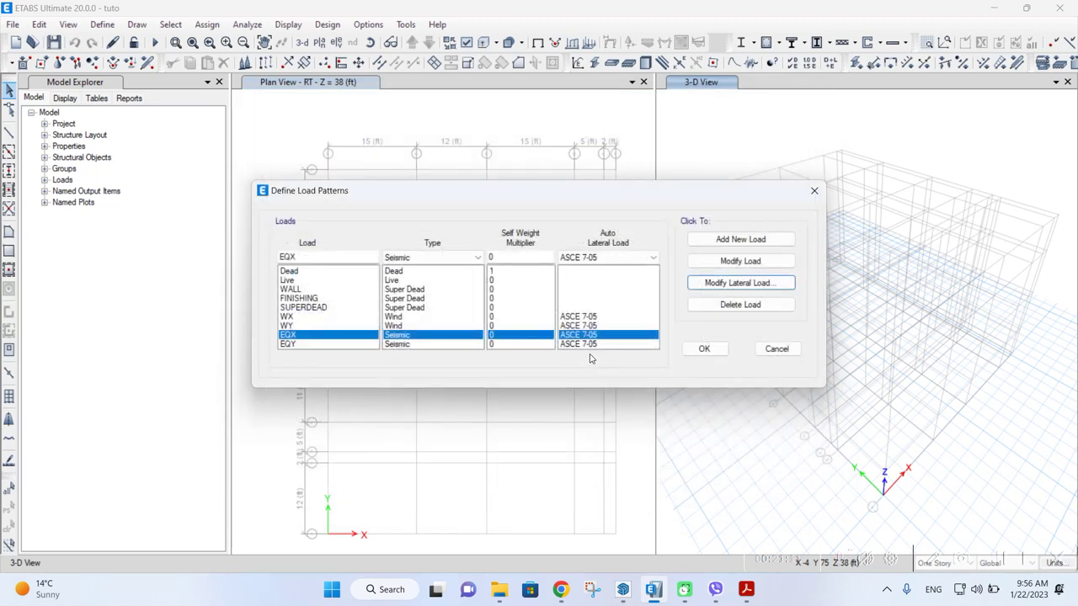
Open the lateral load settings of EQY and restrict its direction to Y Dir only, without eccentricity cases
left_click(589, 344)
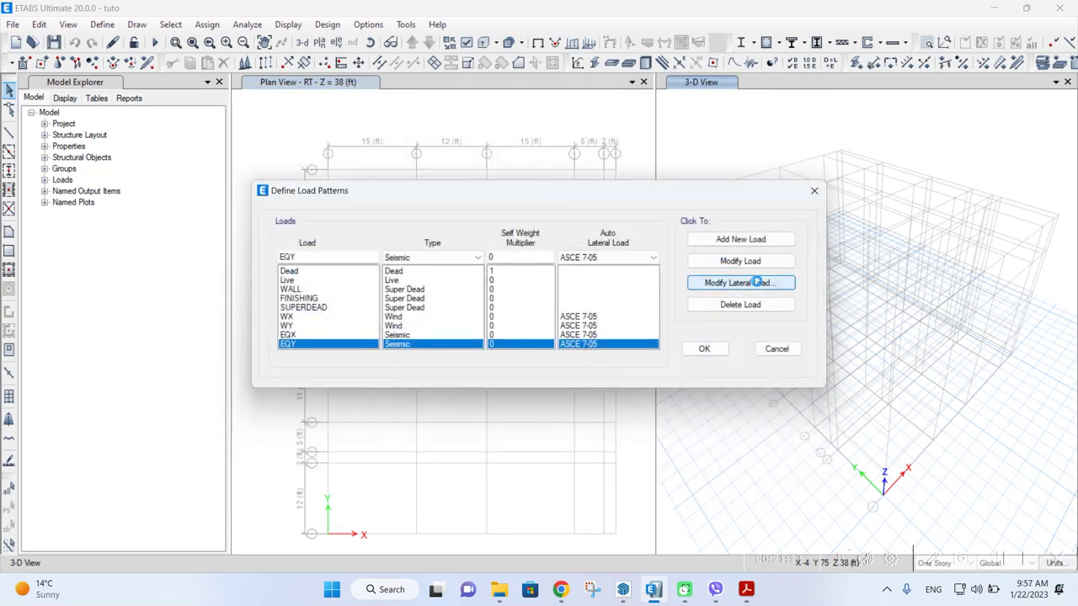
left_click(756, 283)
left_click(413, 165)
left_click(413, 181)
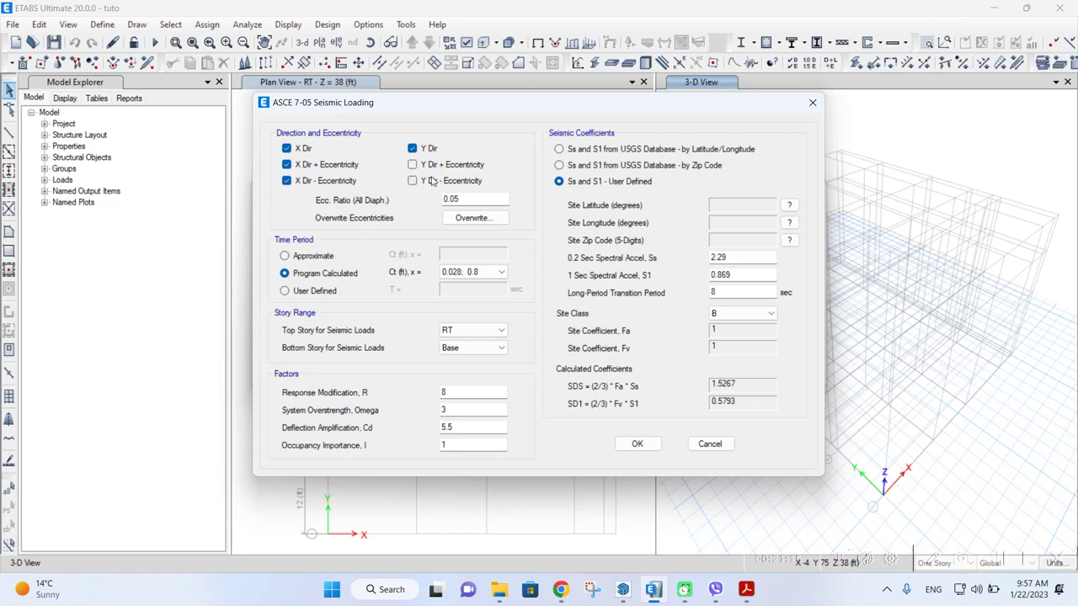
left_click(347, 180)
left_click(310, 164)
left_click(306, 150)
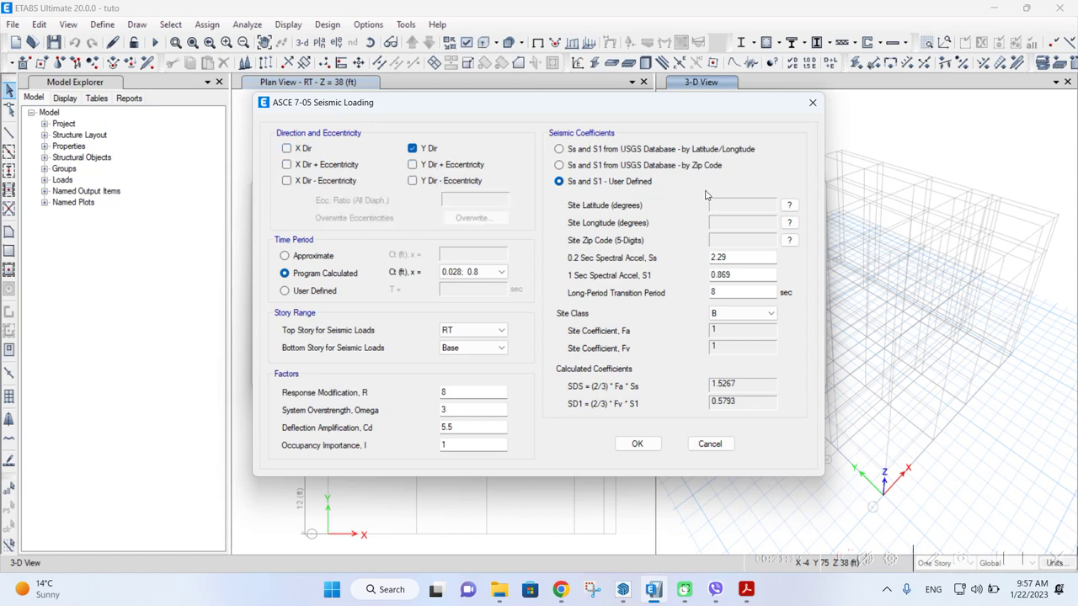
Set EQY's Ss to 1.2, S1 to 0.7, long-period transition period to 6 sec and site class to D
double_click(731, 256)
type("1")
double_click(736, 276)
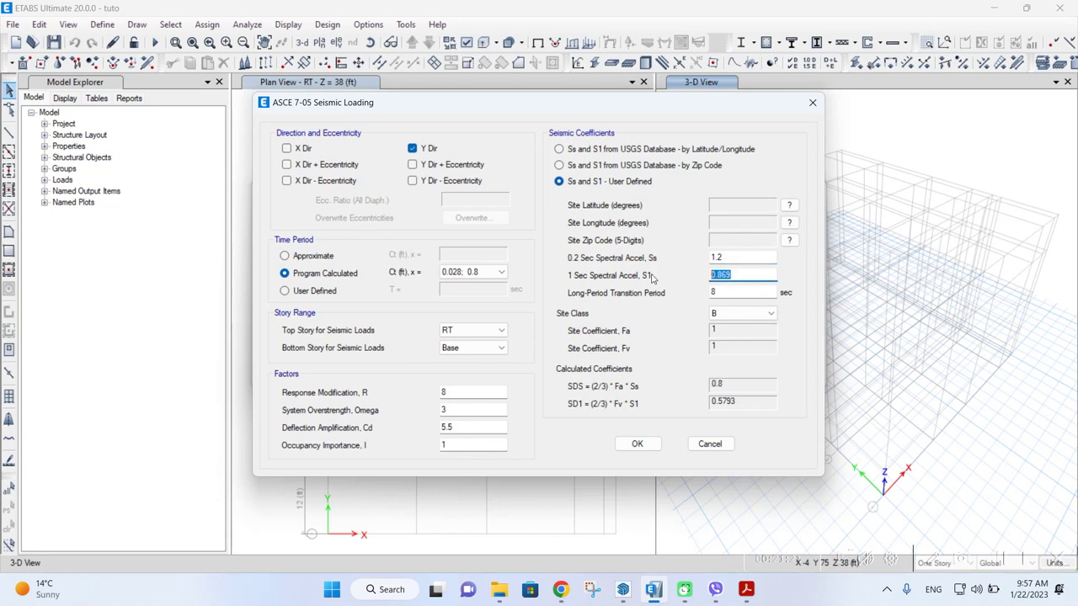
type("0.7")
double_click(746, 291)
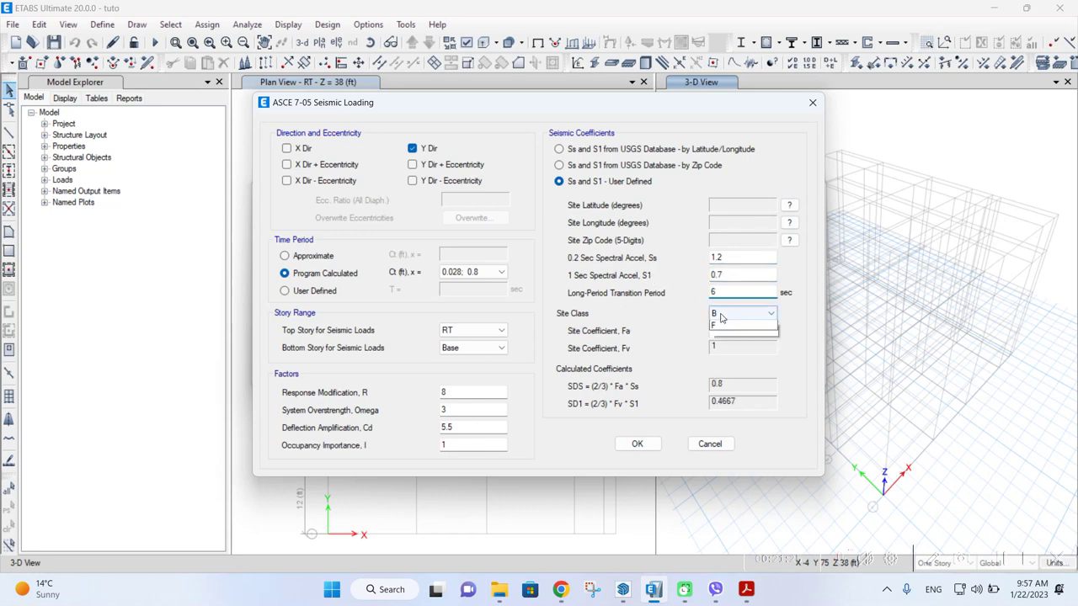
left_click(732, 313)
left_click(732, 355)
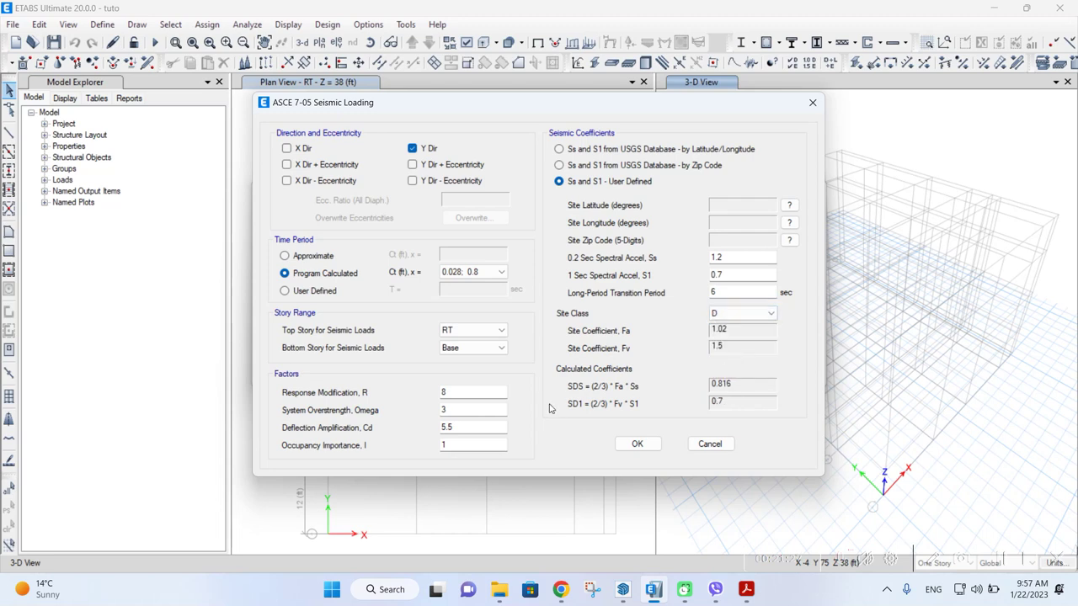
Set EQY's program-calculated Ct and x to 0.016; 0.9, R to 4 and deflection amplification Cd to 4.5
left_click(463, 273)
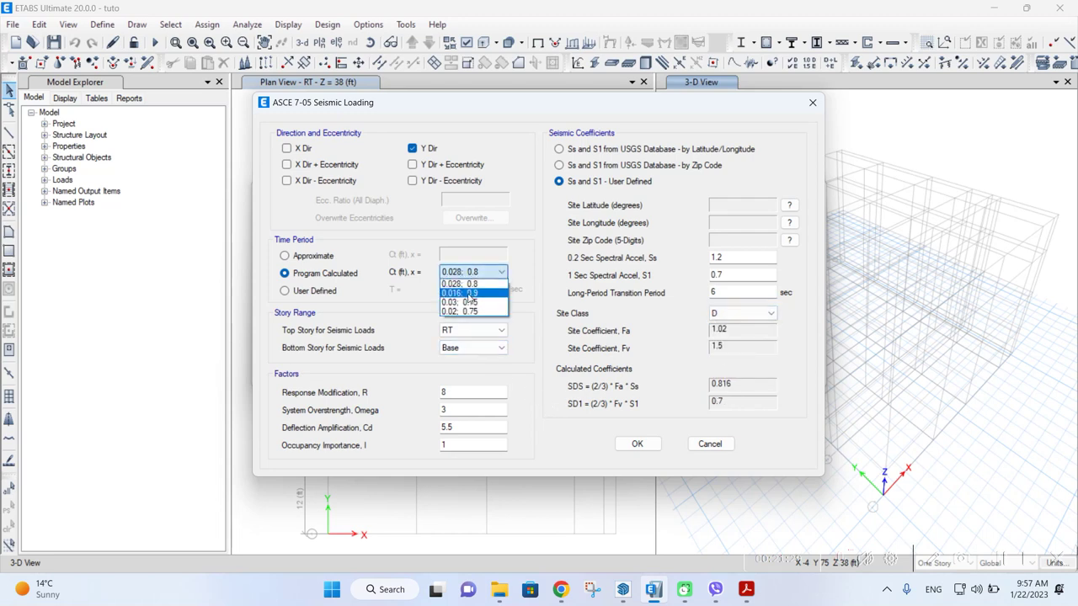
left_click(459, 292)
double_click(459, 393)
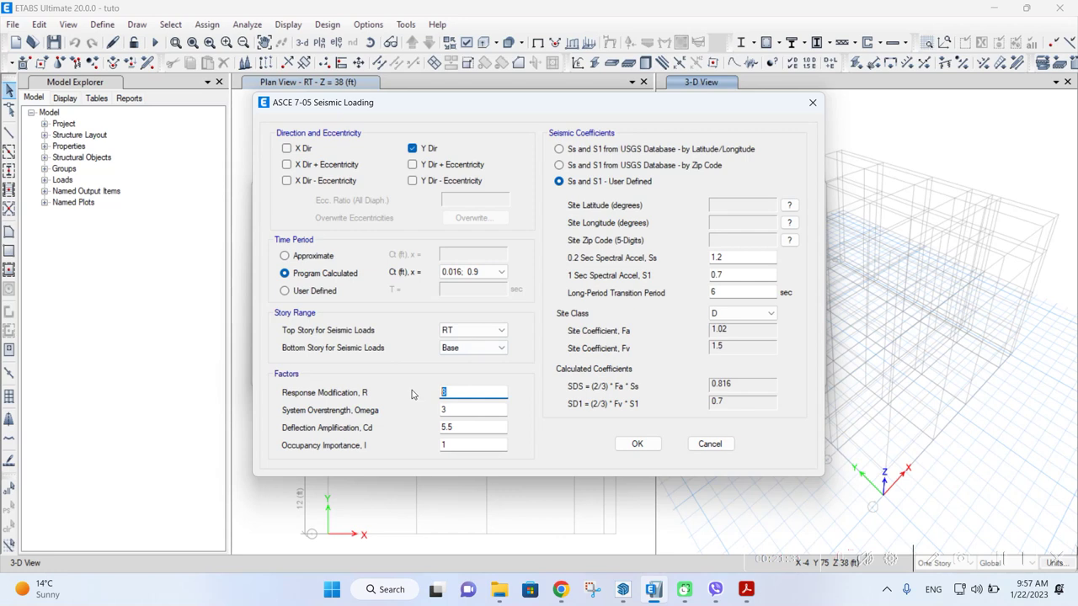
double_click(449, 427)
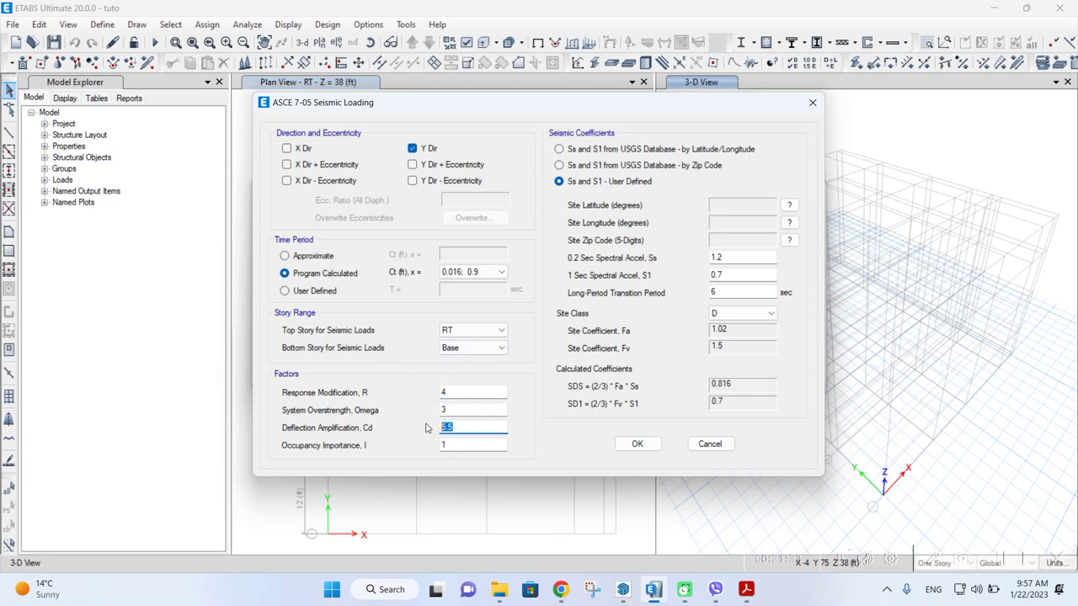
type("4")
Set EQY's R to 5, checking the intermediate reinforced concrete moment frame factors in Part 3&4_YMT.pdf, and accept the seismic loading and load patterns
double_click(465, 393)
left_click(746, 589)
left_click(626, 521)
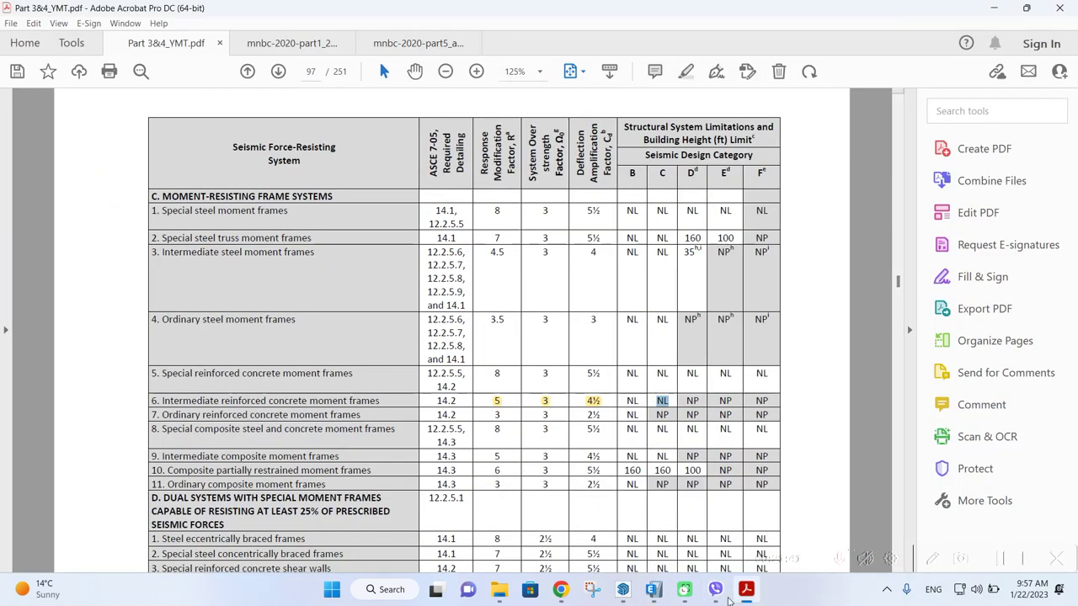
left_click(653, 589)
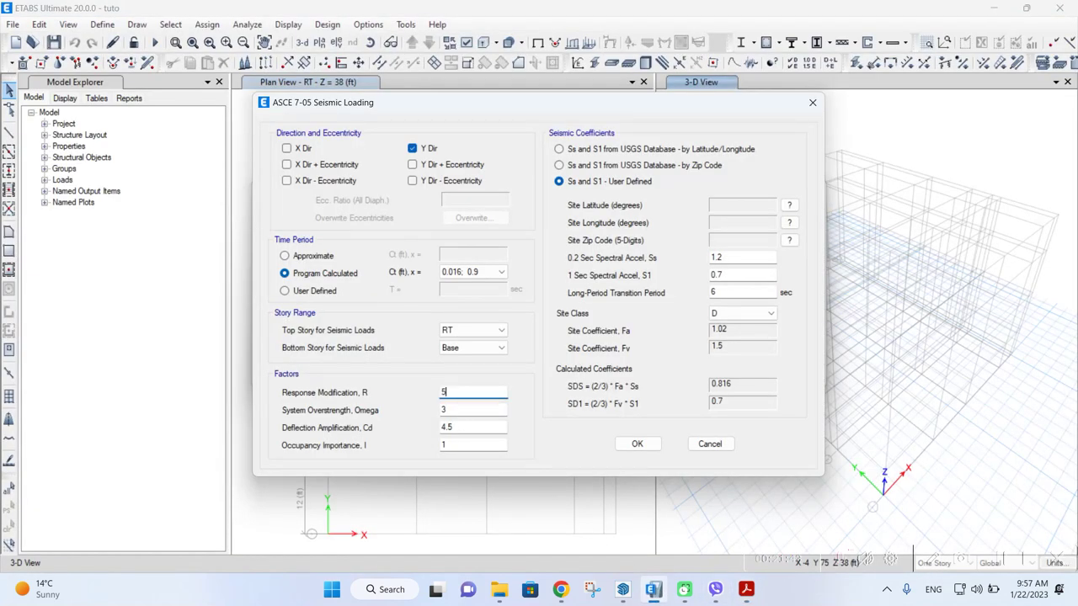
left_click(639, 443)
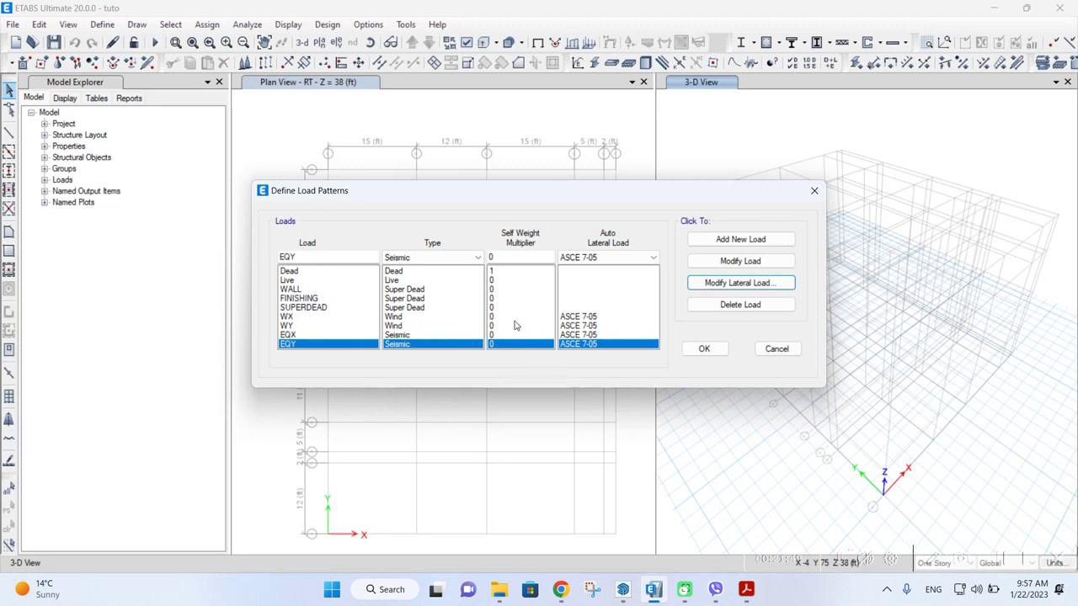
left_click(702, 349)
Add the default design load combinations for Concrete Frame Design, look through their list and accept it
left_click(102, 24)
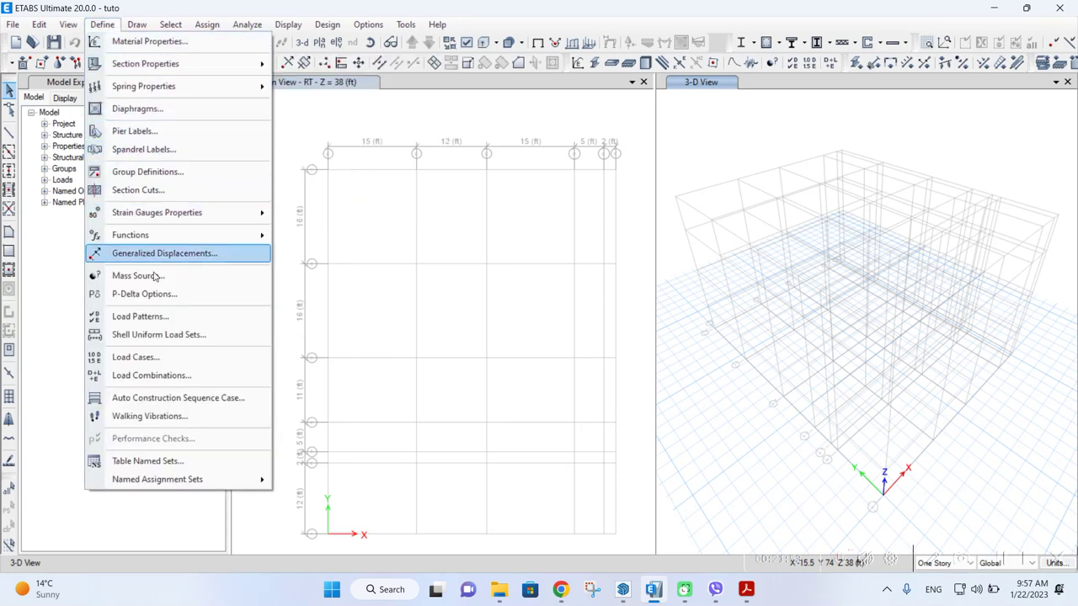
left_click(159, 381)
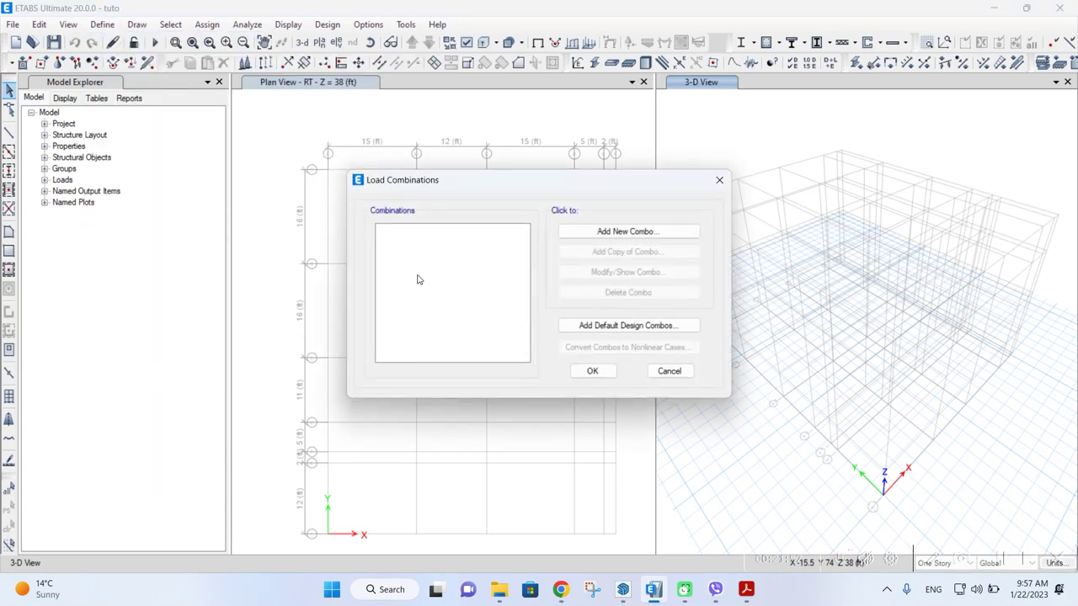
left_click(631, 229)
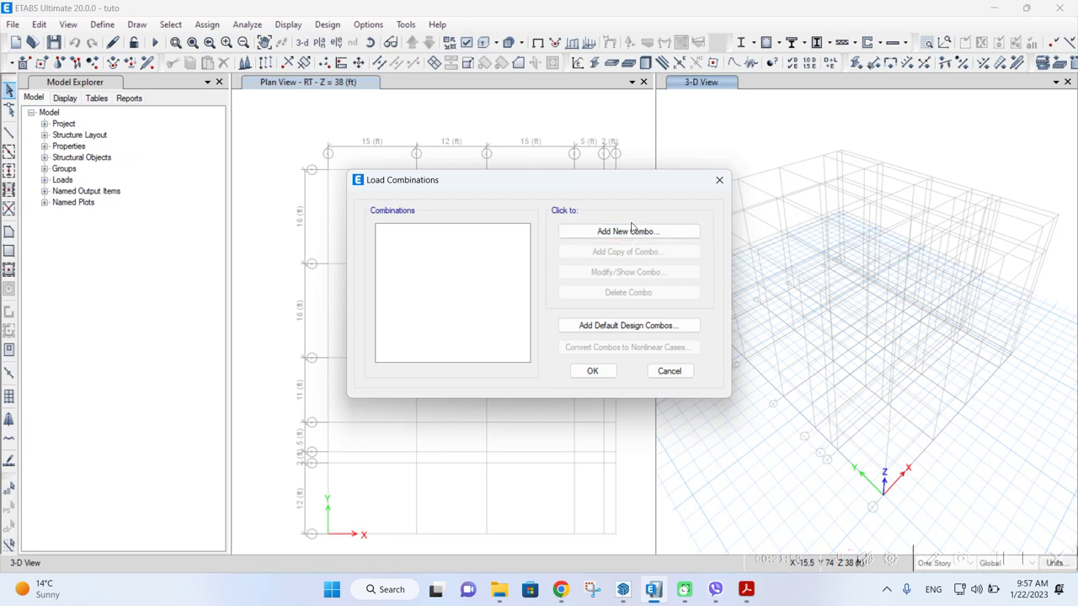
left_click(606, 326)
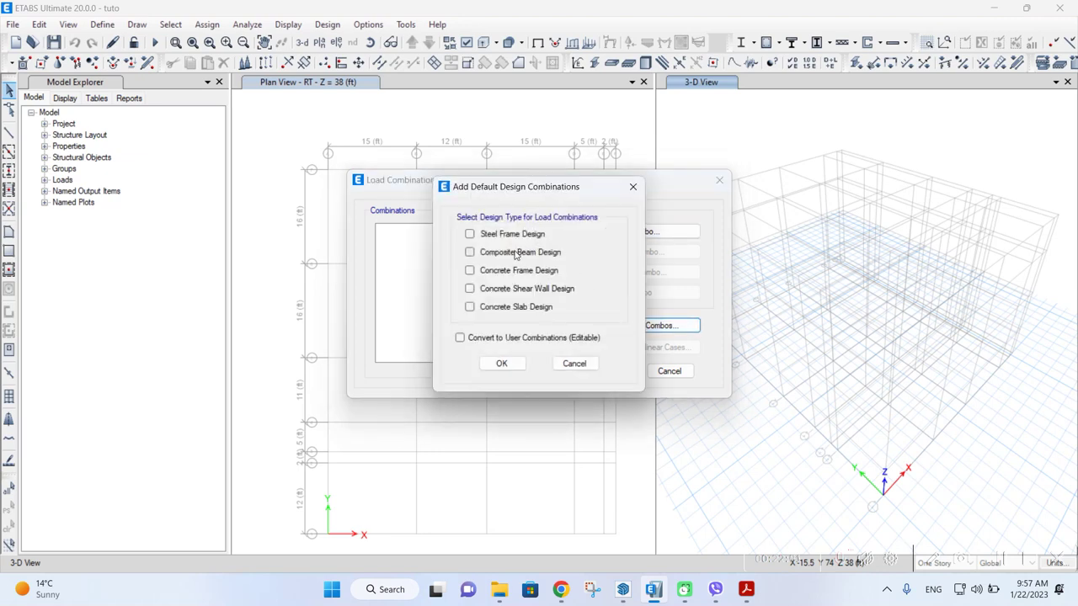
left_click(507, 275)
left_click(485, 363)
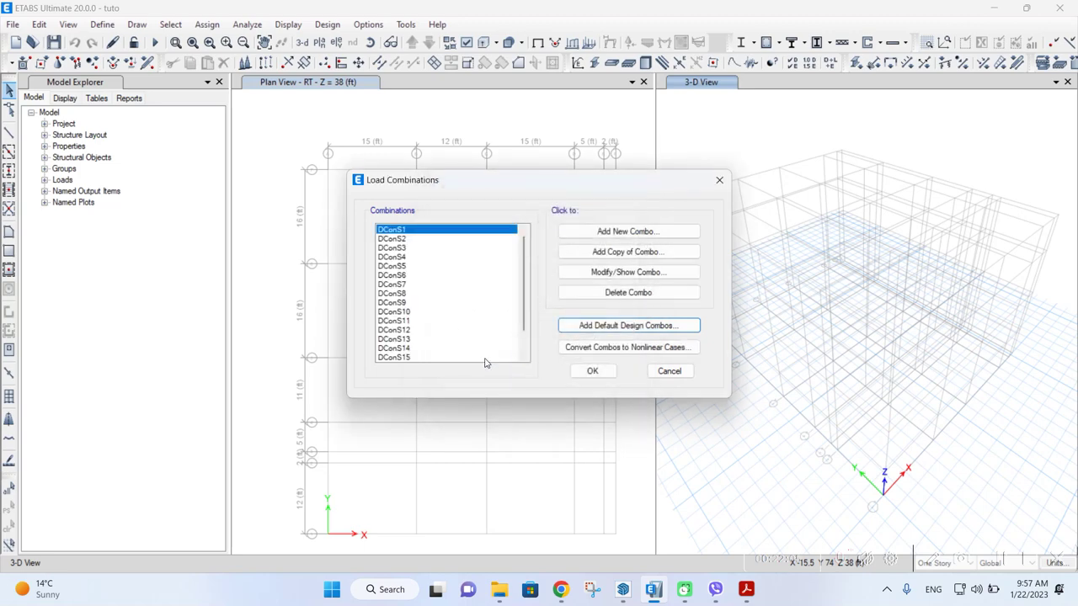
scroll(446, 295, "down", 1)
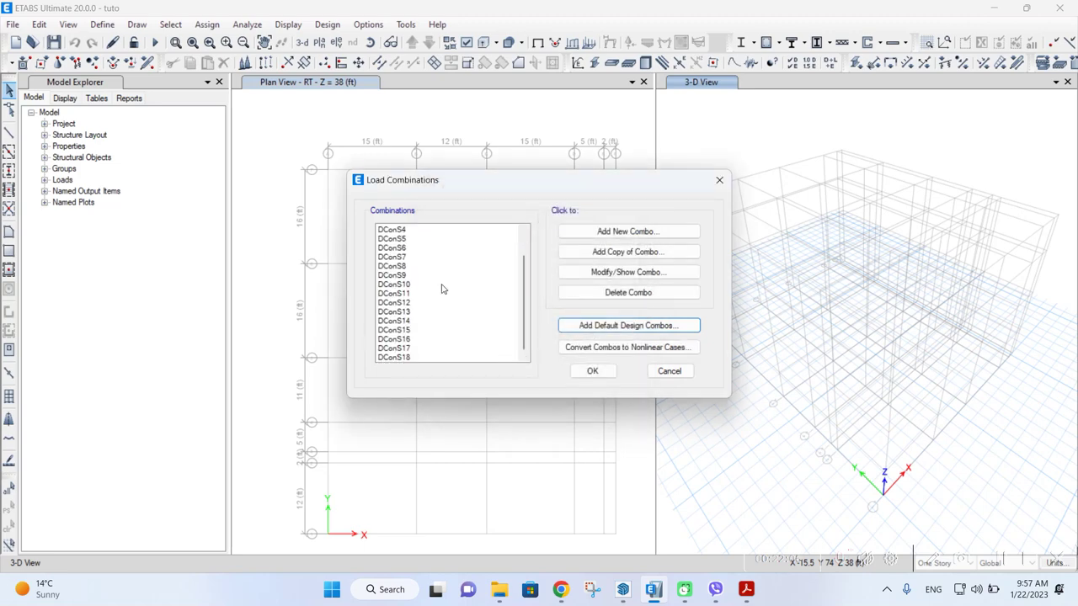
left_click(592, 371)
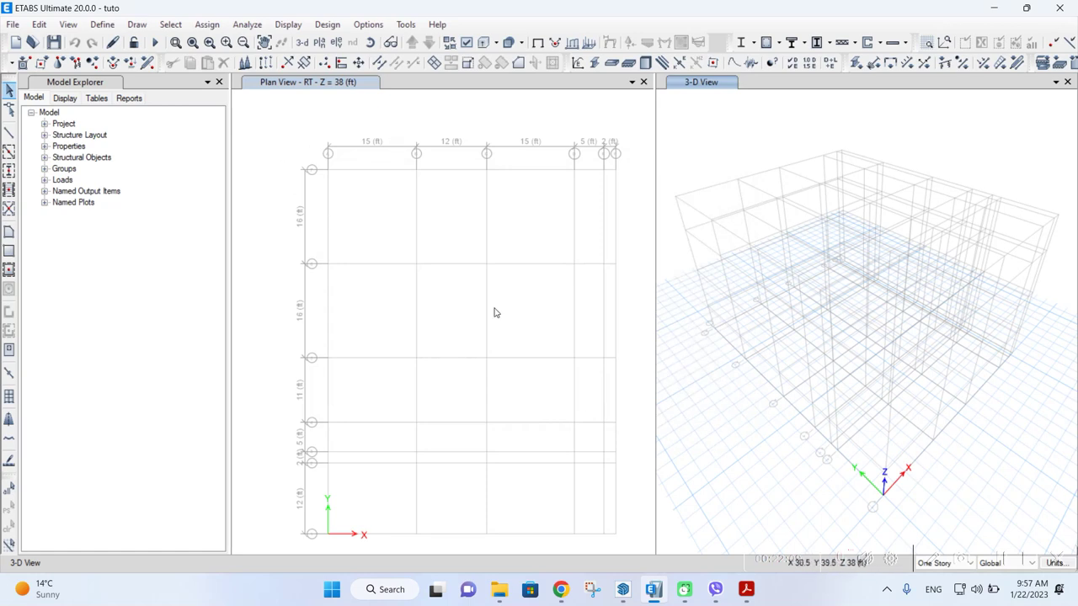
left_click(102, 24)
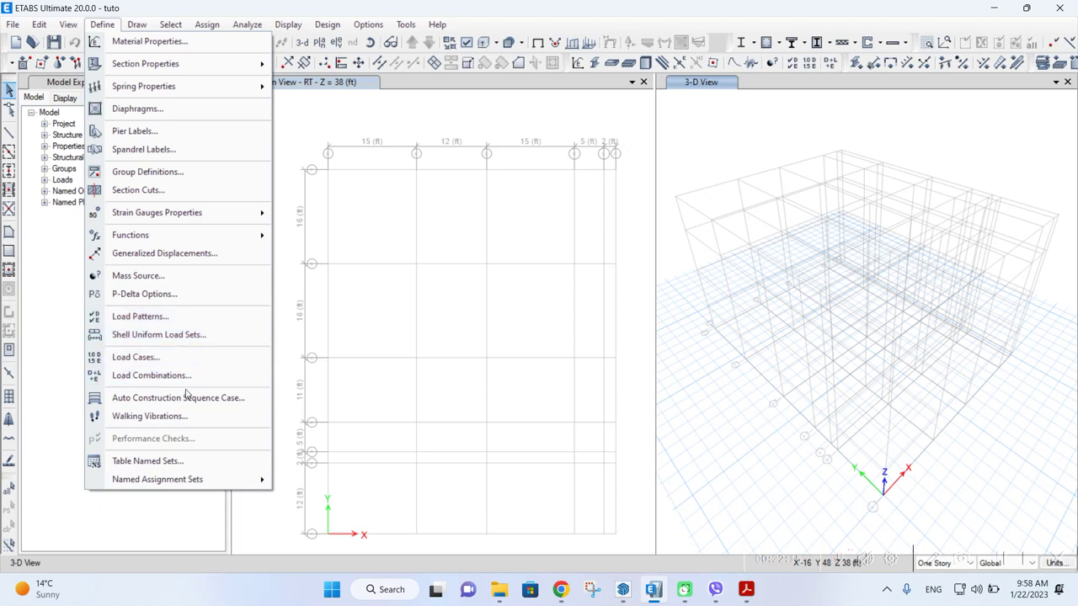
left_click(1026, 565)
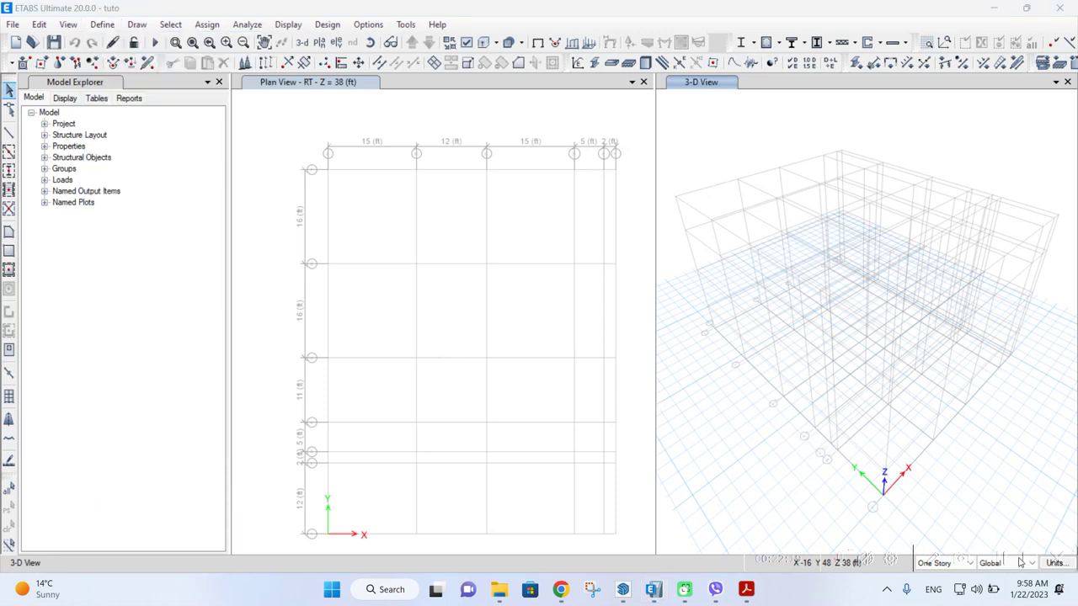